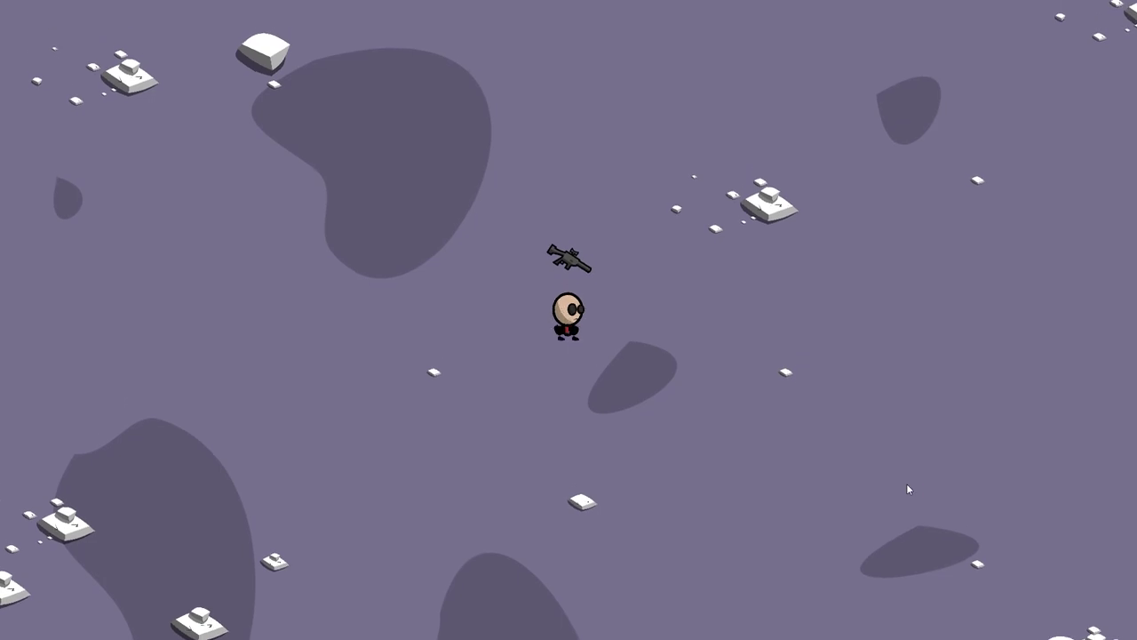
# Dash the player repeatedly right, up, left and down, leaving ghost trails and smoke
pyautogui.press('space')
pyautogui.press('space')
pyautogui.press('space')
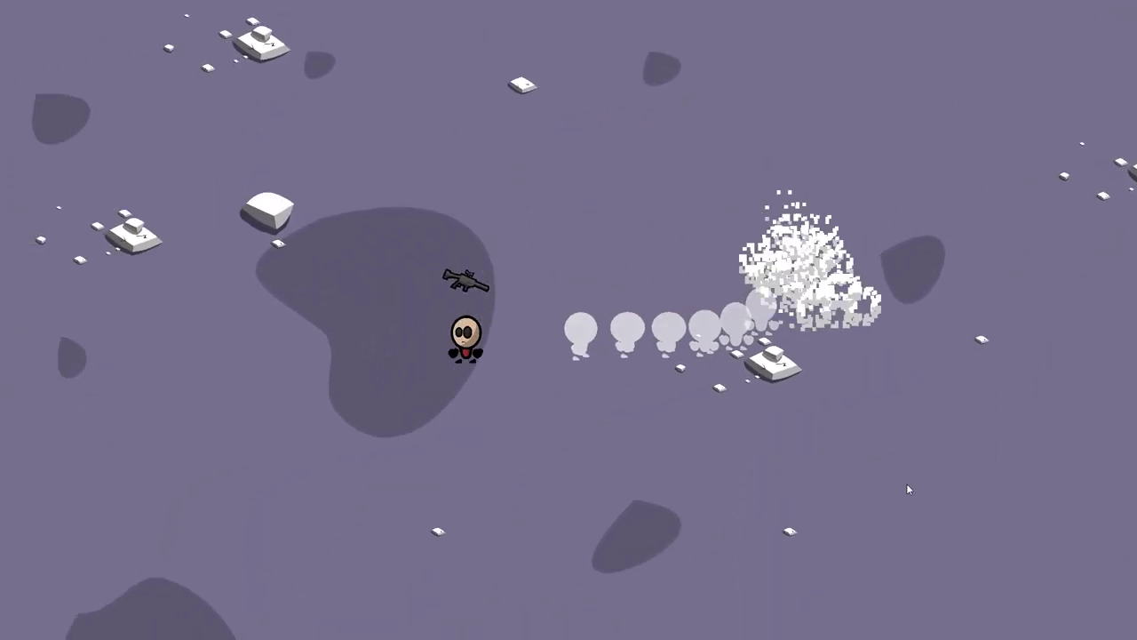
pyautogui.press('space')
pyautogui.press('space')
pyautogui.press('space')
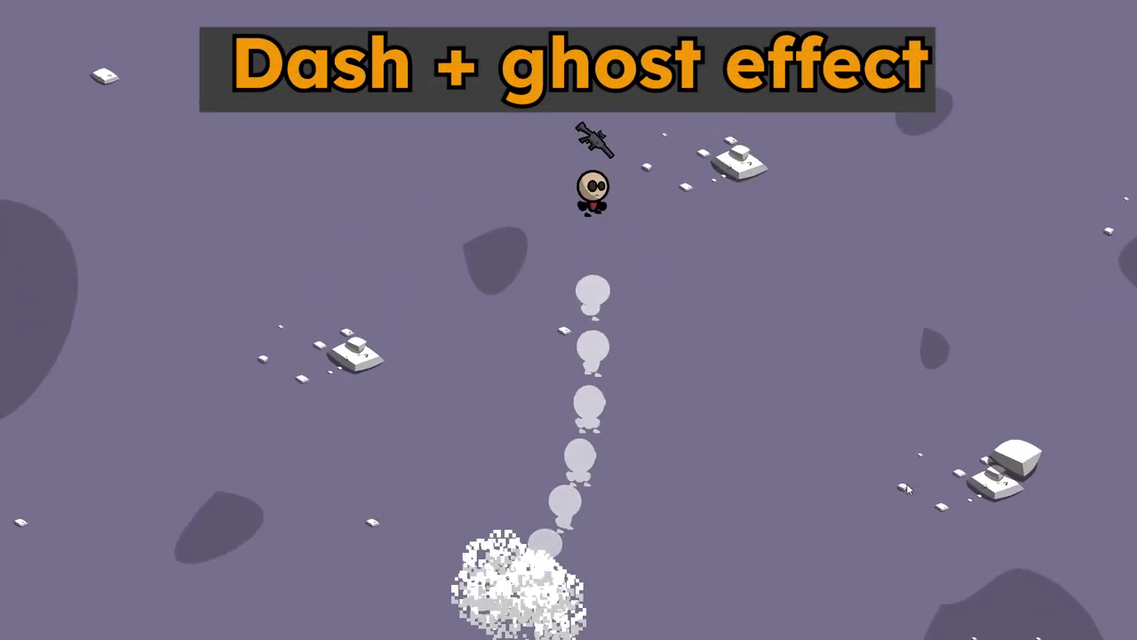
pyautogui.press('space')
pyautogui.press('space')
pyautogui.press('space')
pyautogui.press('space')
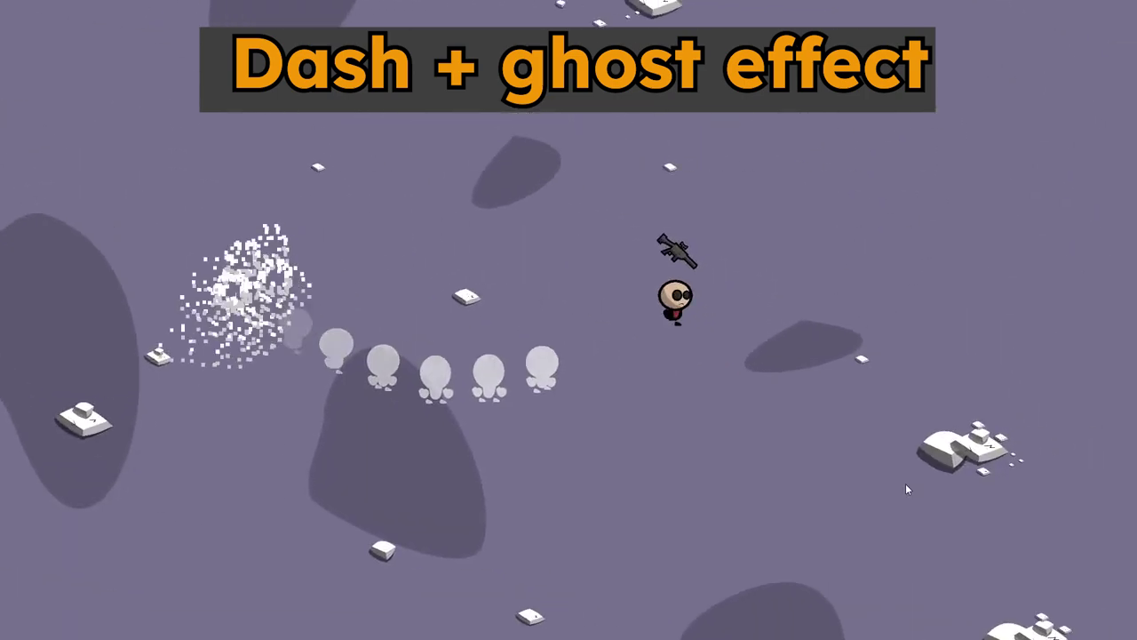
pyautogui.press('space')
pyautogui.press('space')
pyautogui.press('space')
pyautogui.press('space')
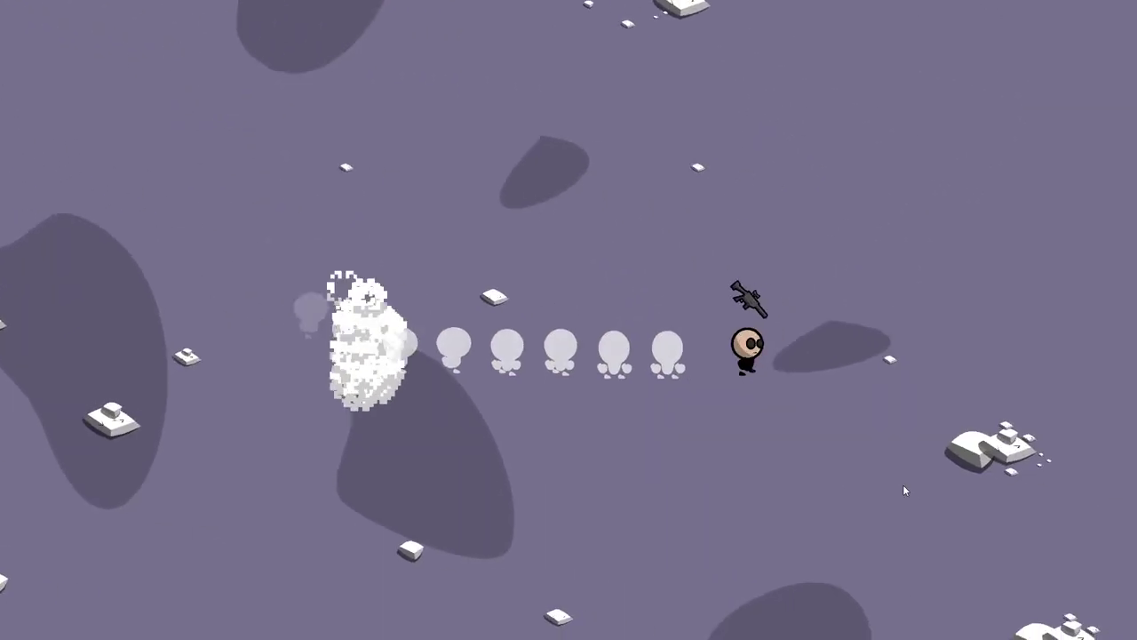
pyautogui.press('space')
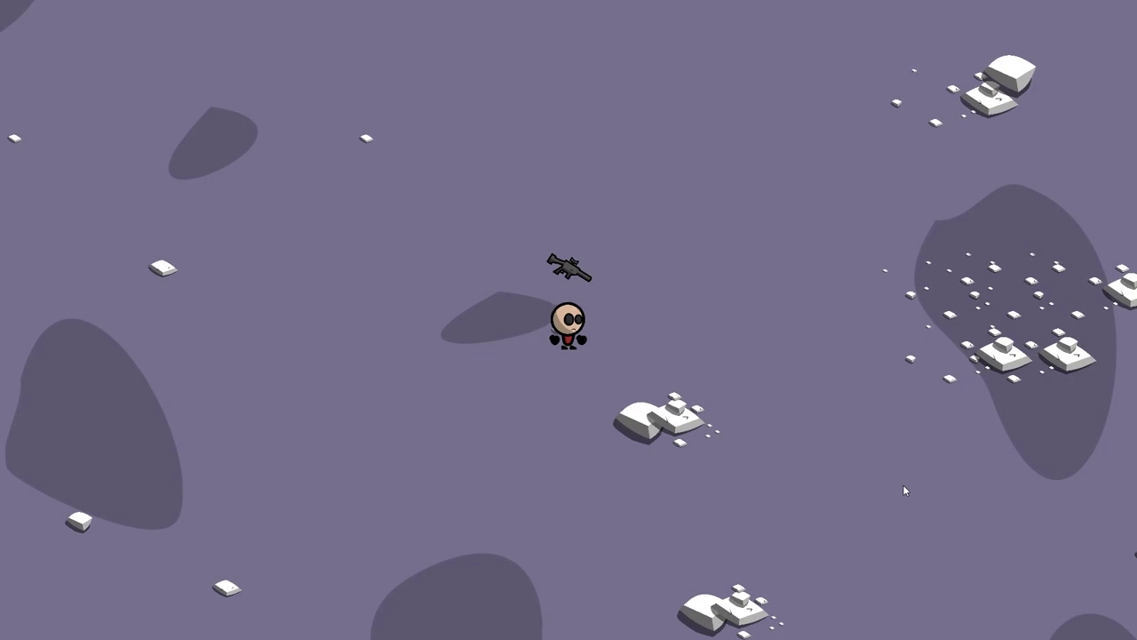
pyautogui.press('space')
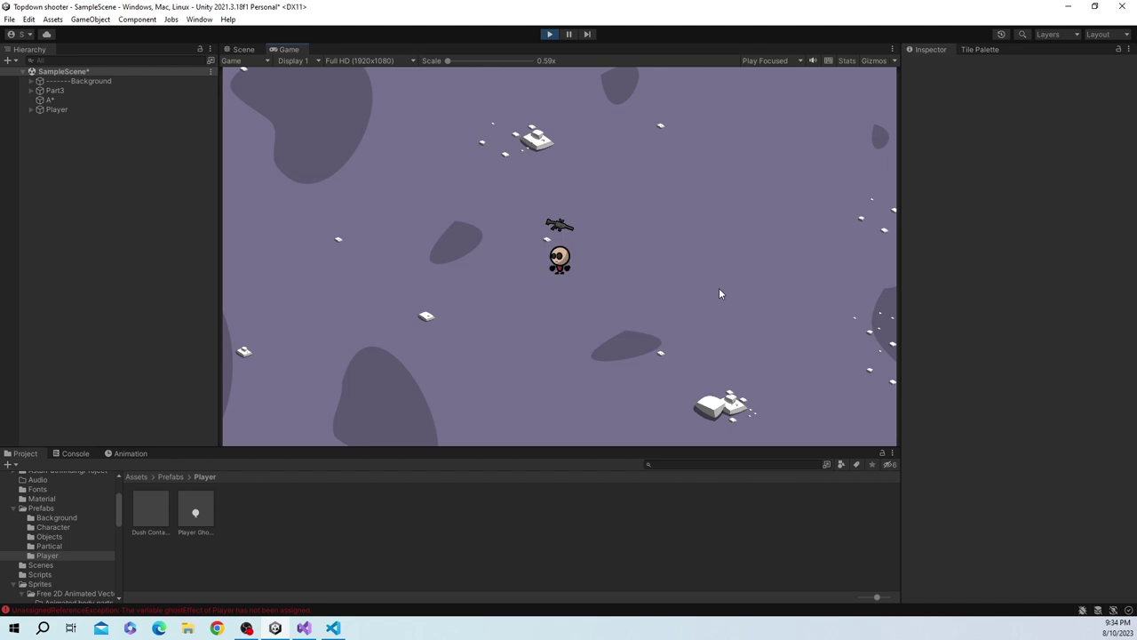
# Walk the player left and right around the map in the running game
pyautogui.press('a')
pyautogui.press('d')
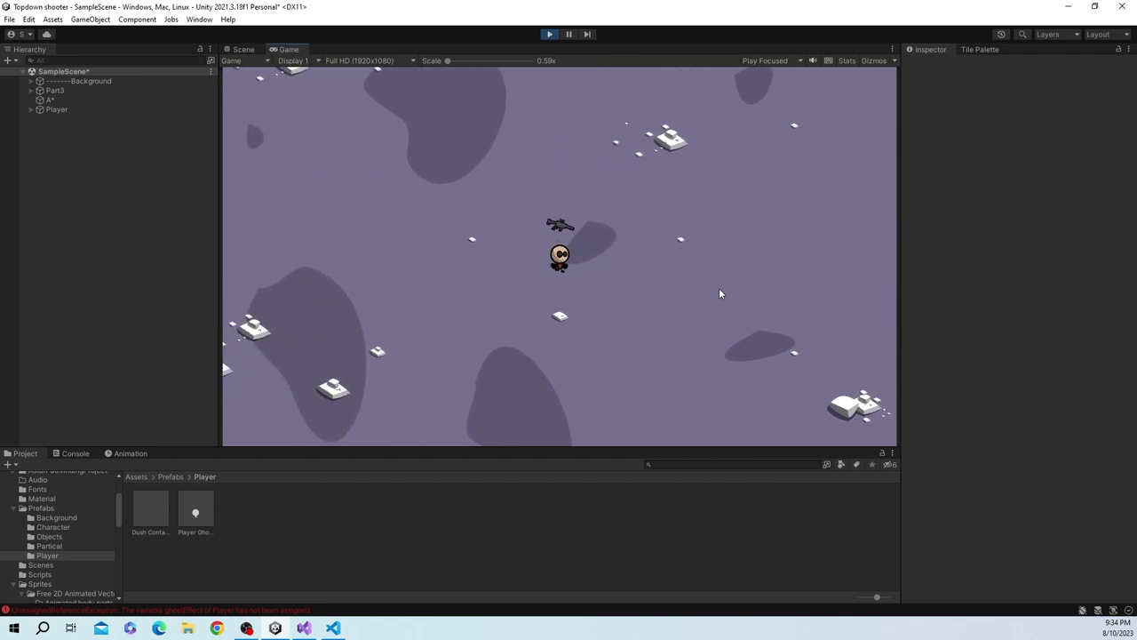
pyautogui.press('d')
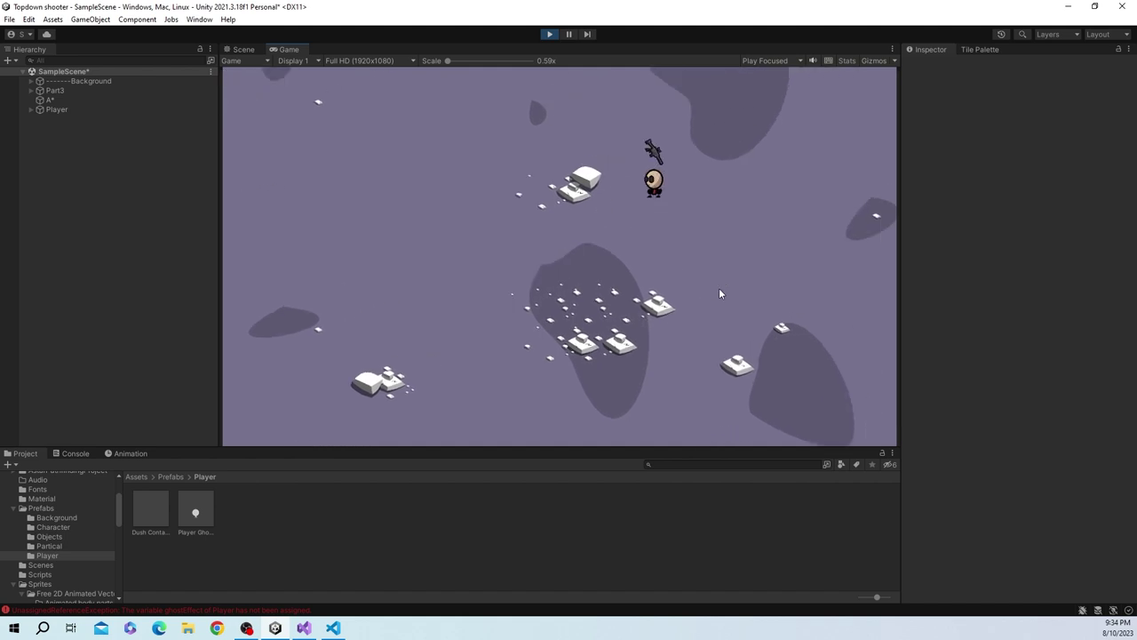
pyautogui.press('d')
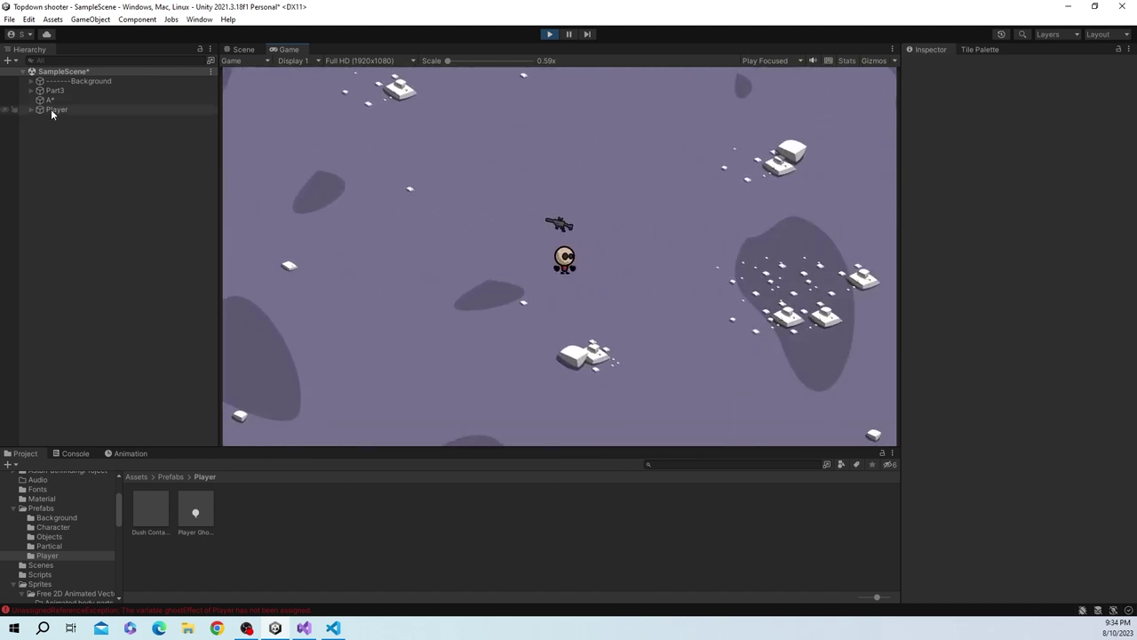
# Assign the Player Ghost prefab to the Player's Ghost Effect field
pyautogui.click(53, 109)
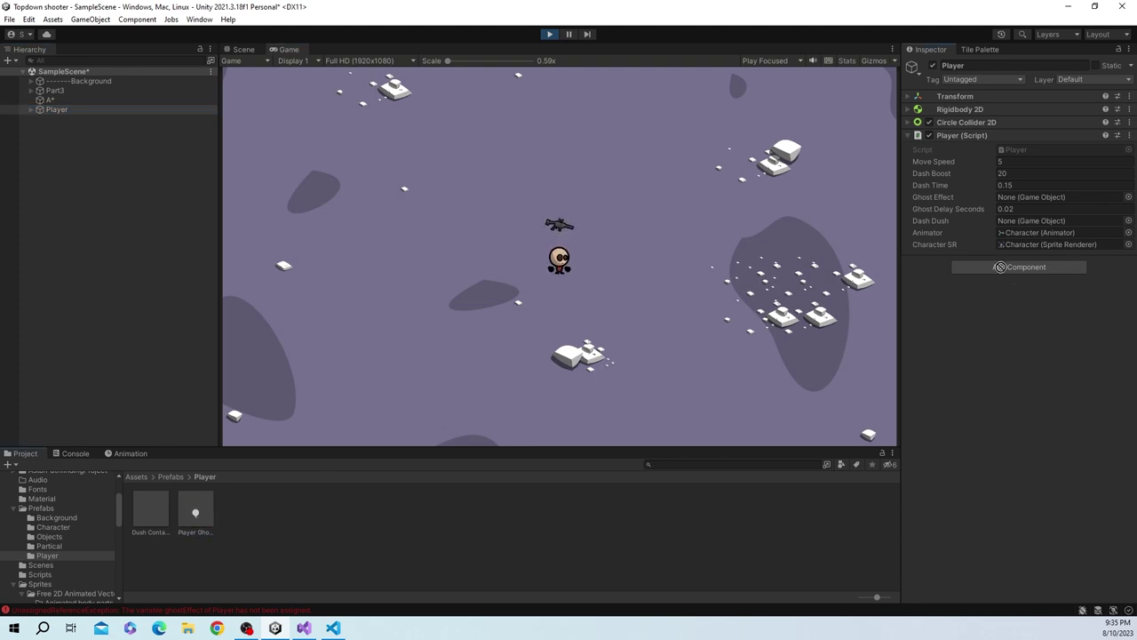
pyautogui.moveTo(196, 513); pyautogui.dragTo(1062, 197)
pyautogui.click(695, 266)
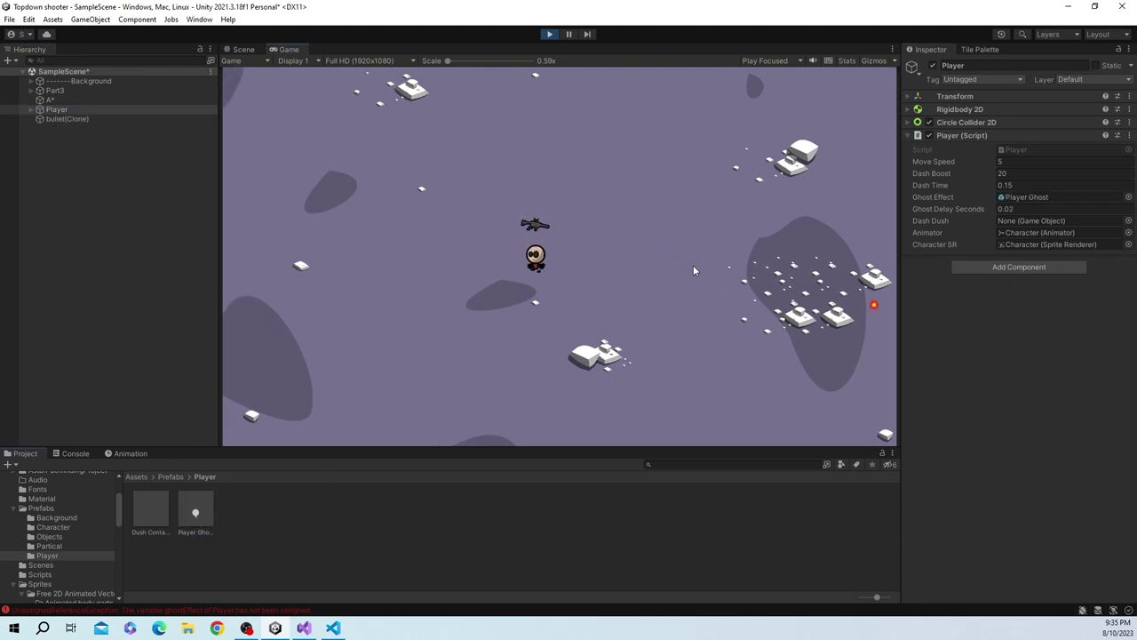
# Test the dash with the Player Ghost trail, then exit Play mode
pyautogui.press('a')
pyautogui.press('s')
pyautogui.hotkey('ctrl', 'p')
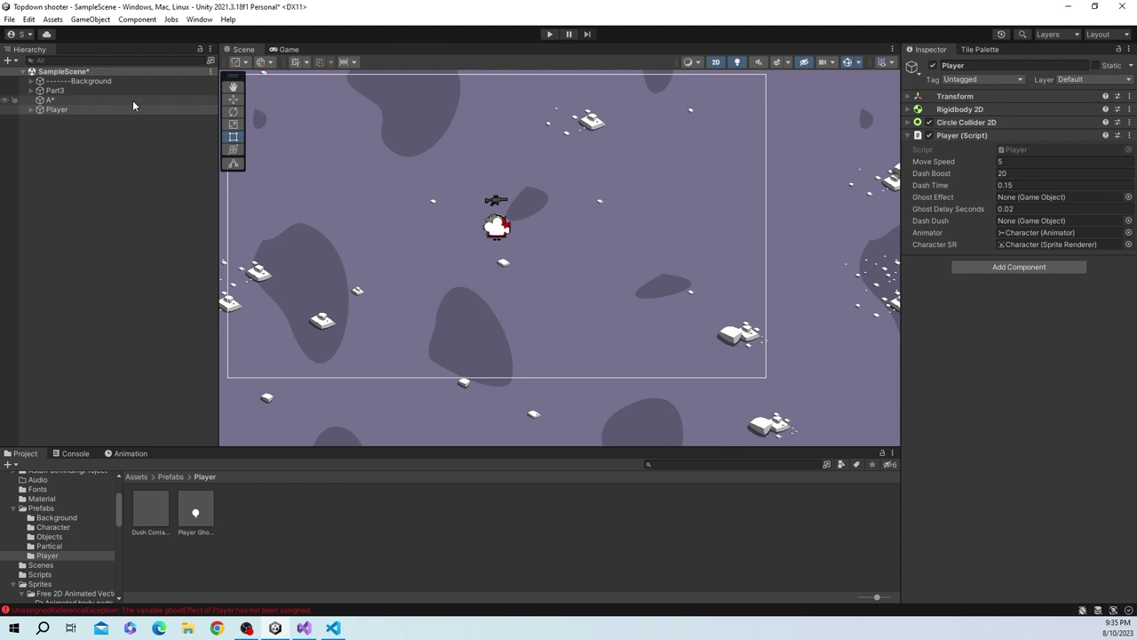
pyautogui.click(115, 110)
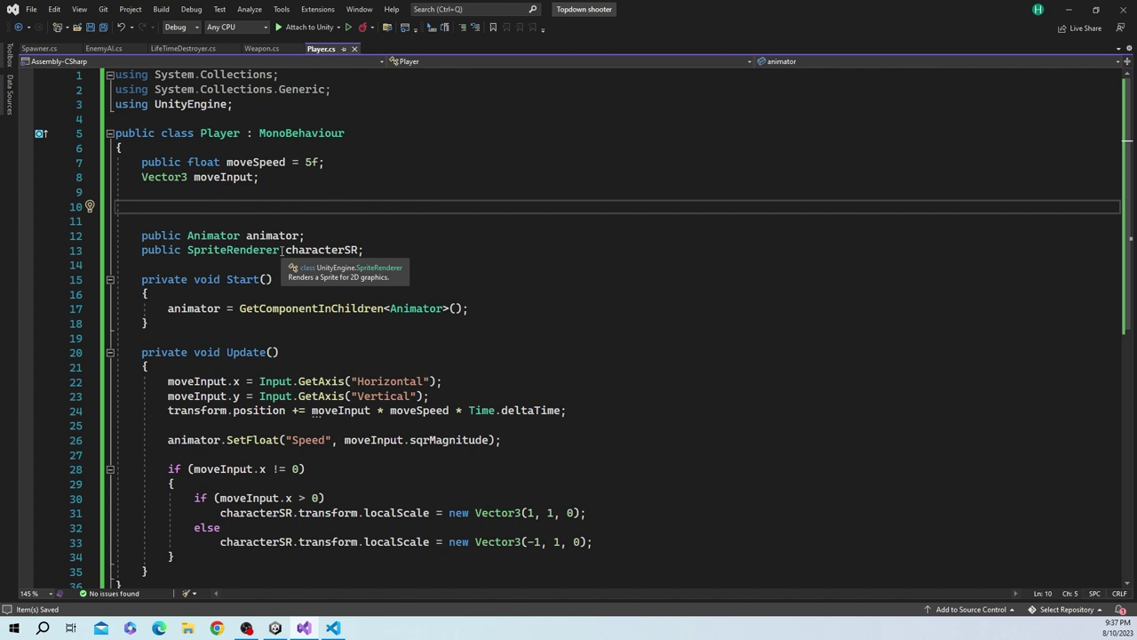
# Declare public floats dashBoost and dashTime, private float _dashTime, and bool isDashing = false
pyautogui.write('public ')
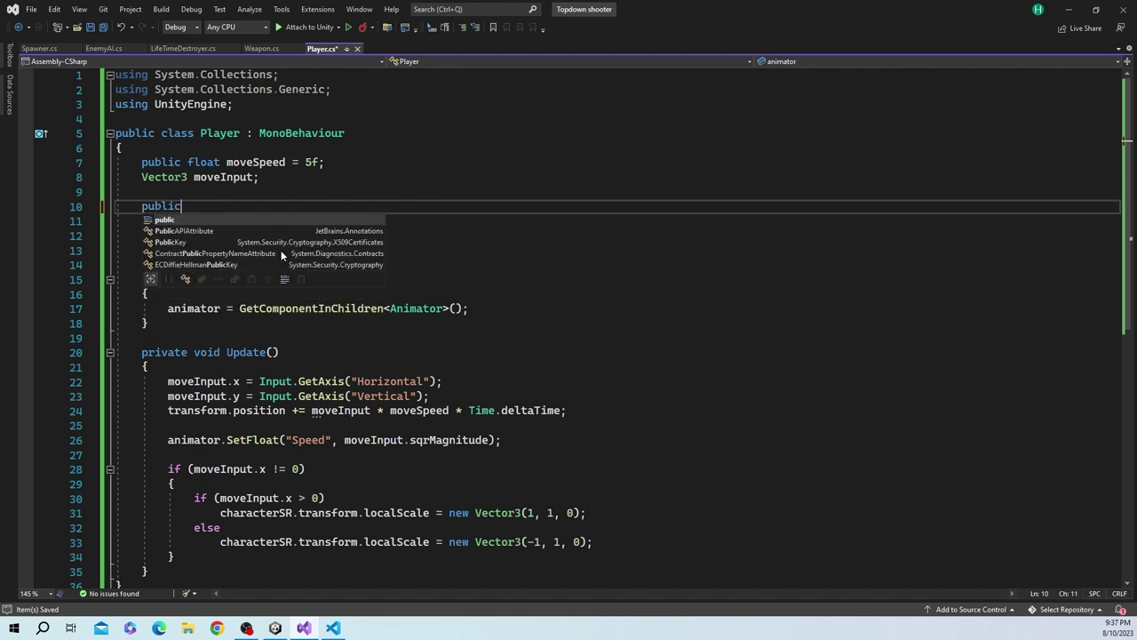
pyautogui.write('float dashBoost;')
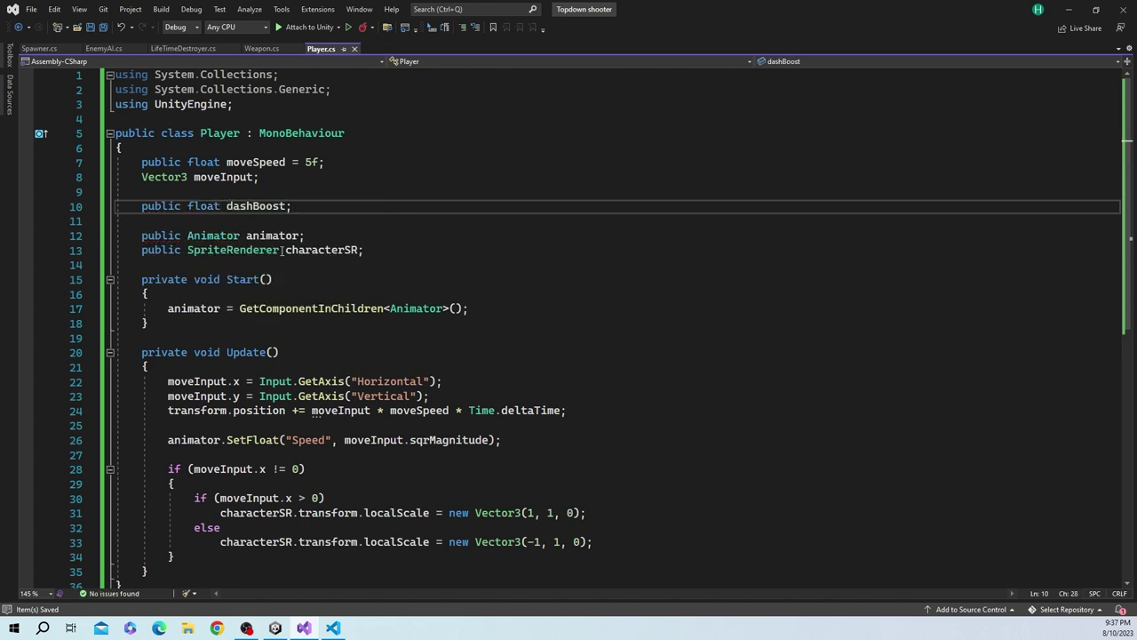
pyautogui.press('Return')
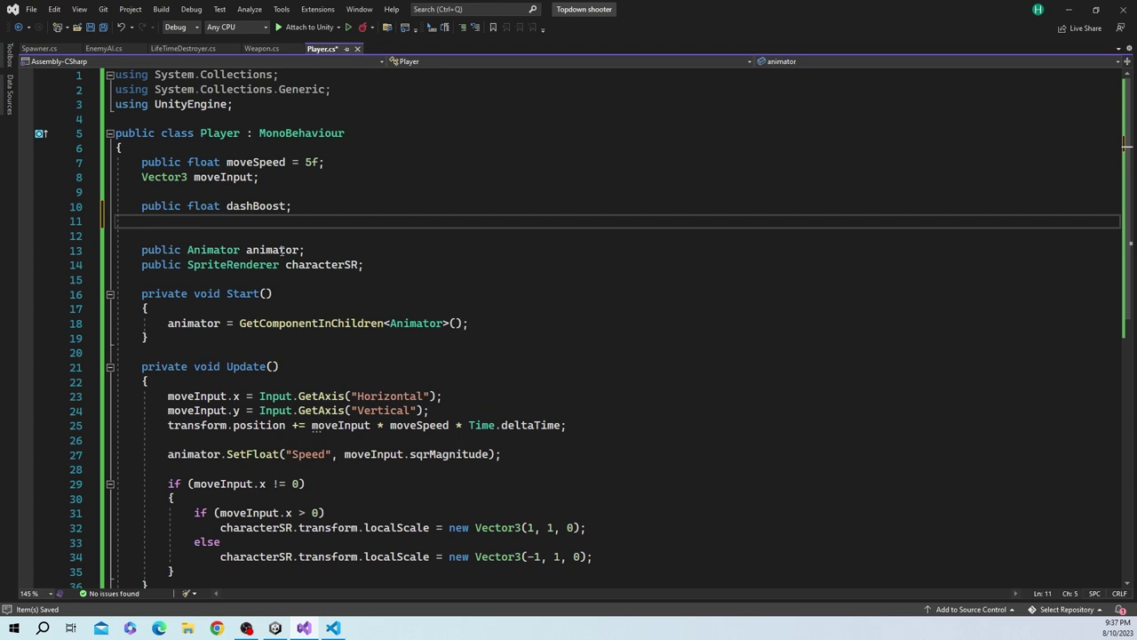
pyautogui.write('public')
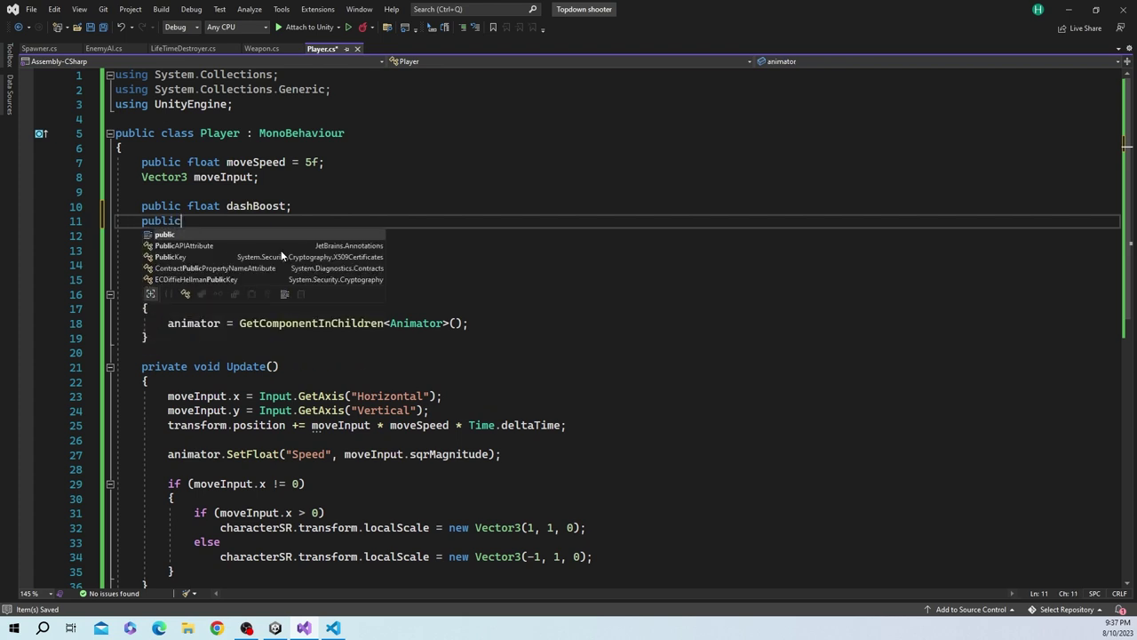
pyautogui.write(' float da')
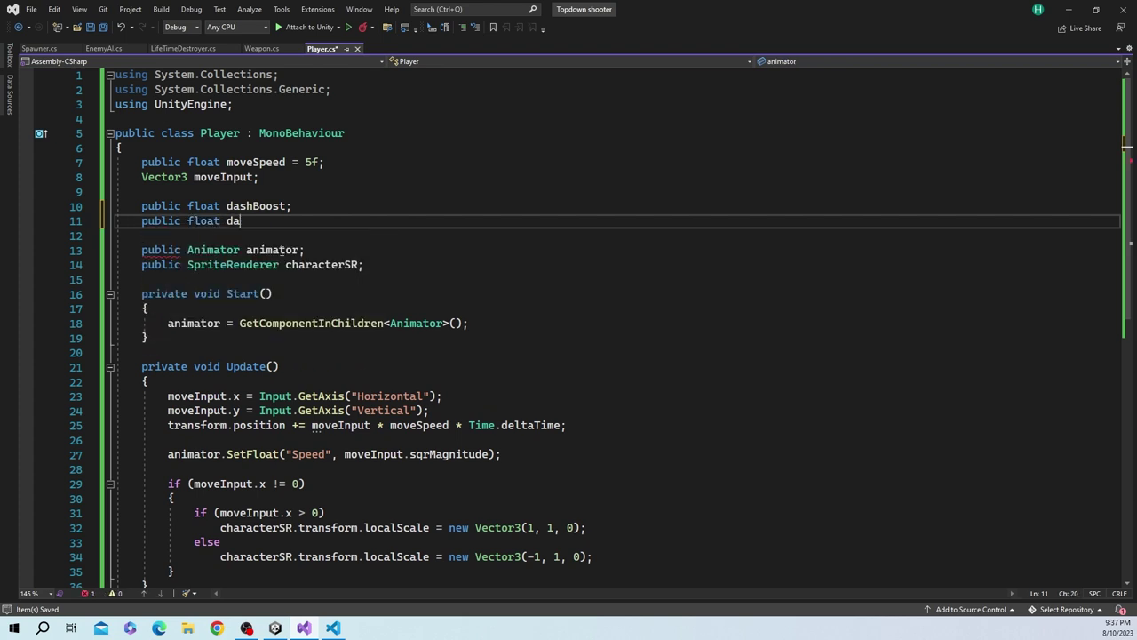
pyautogui.write('shTime;')
pyautogui.press('Return')
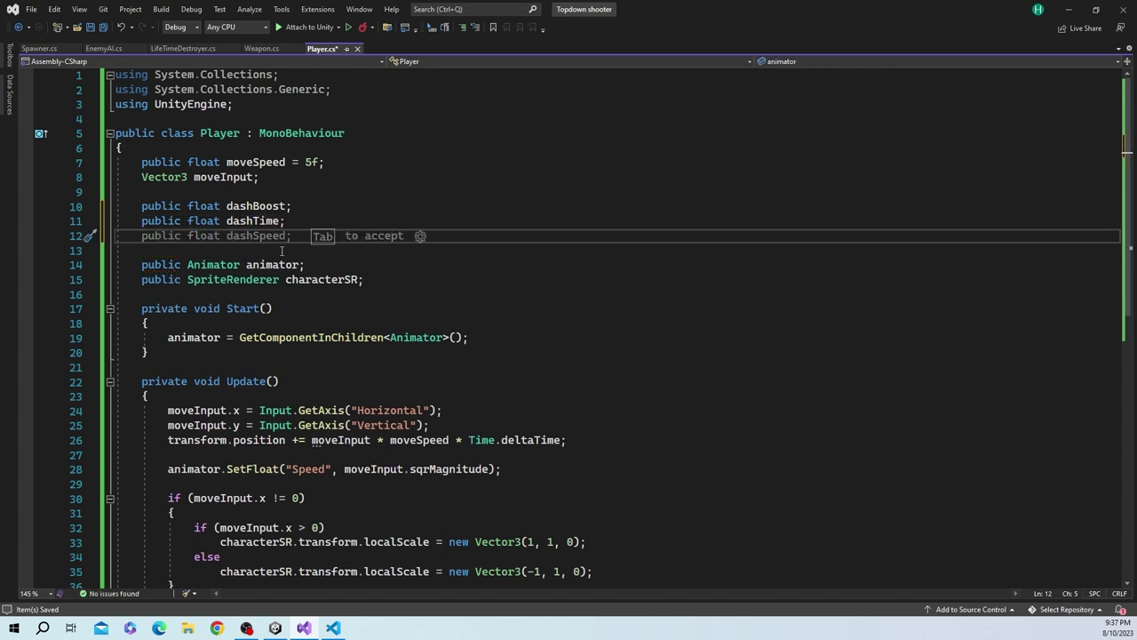
pyautogui.write('private float ')
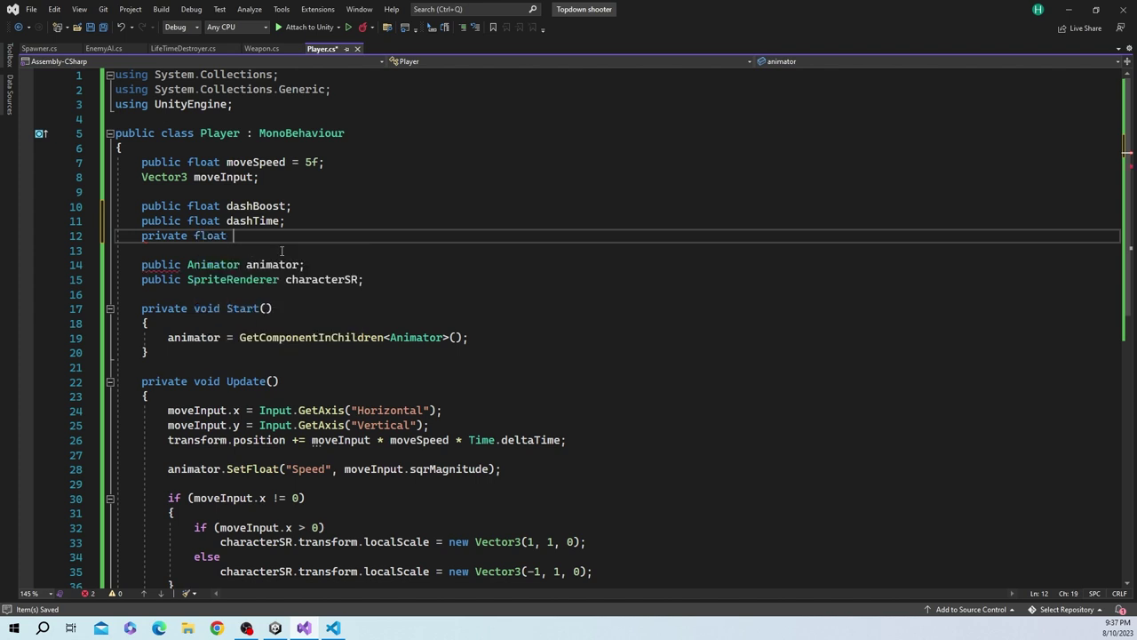
pyautogui.write('_dashTime;')
pyautogui.press('Return')
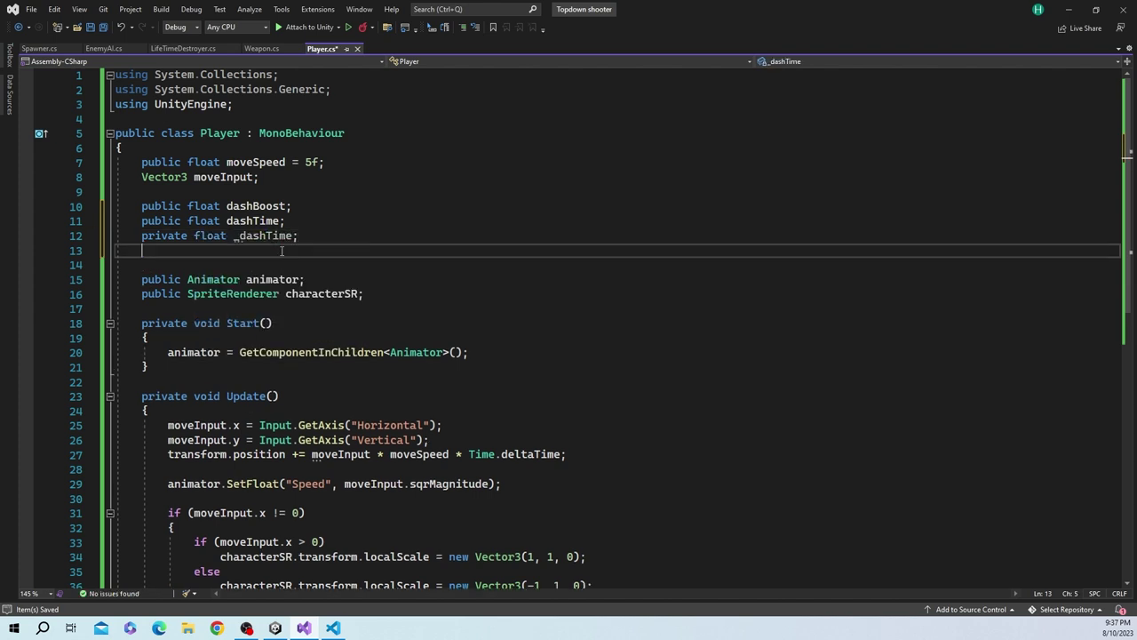
pyautogui.write('b')
pyautogui.write('ool isDashing = ')
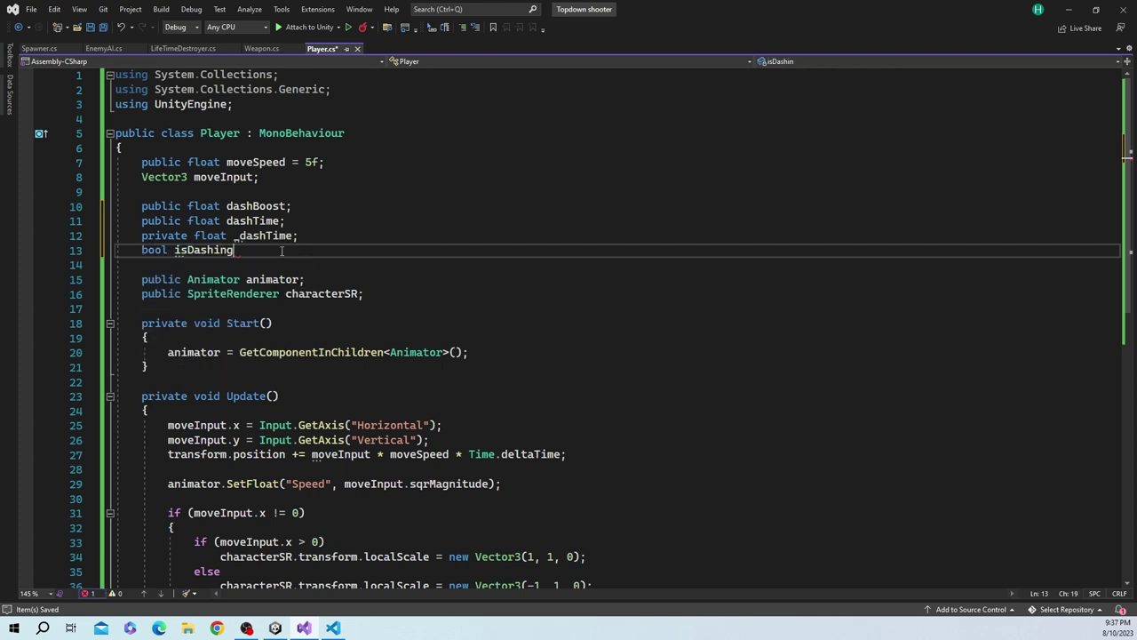
pyautogui.write('false;')
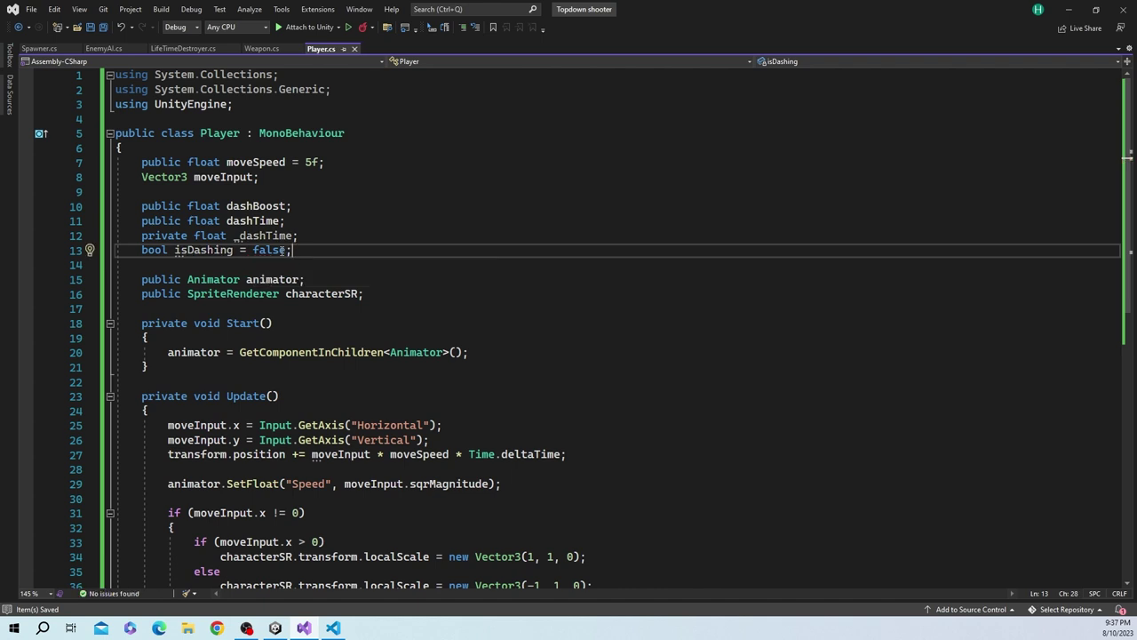
# Add the dash check: Input.GetKeyDown(KeyCode.Space) && _dashTime <= 0 && isDashing == false
pyautogui.scroll(-4, 326, 256)
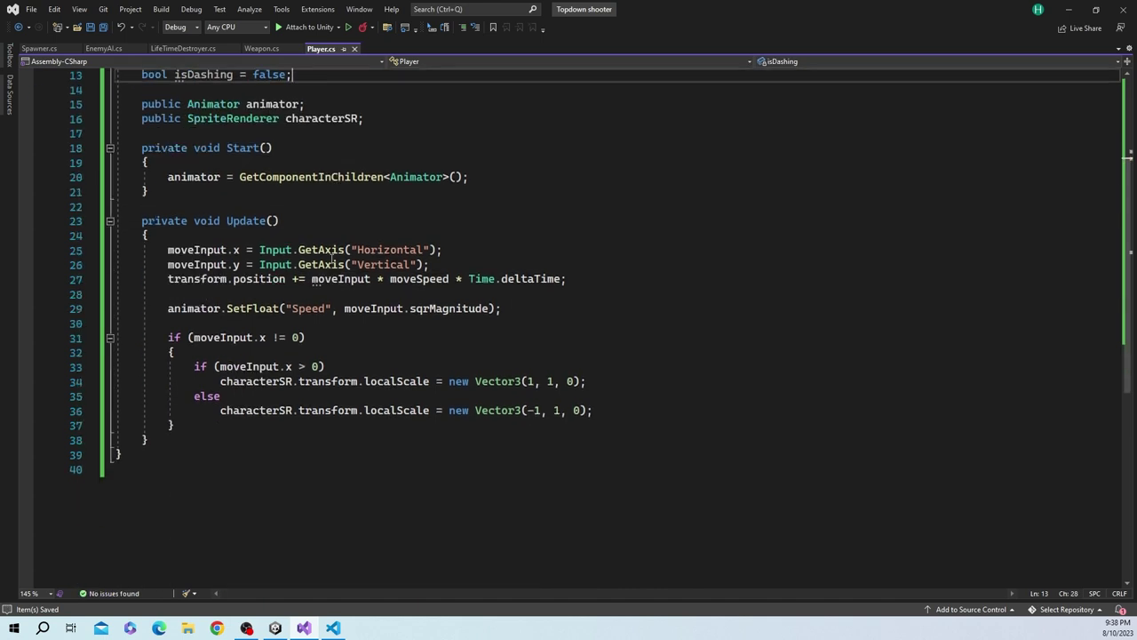
pyautogui.click(557, 309)
pyautogui.press('Return')
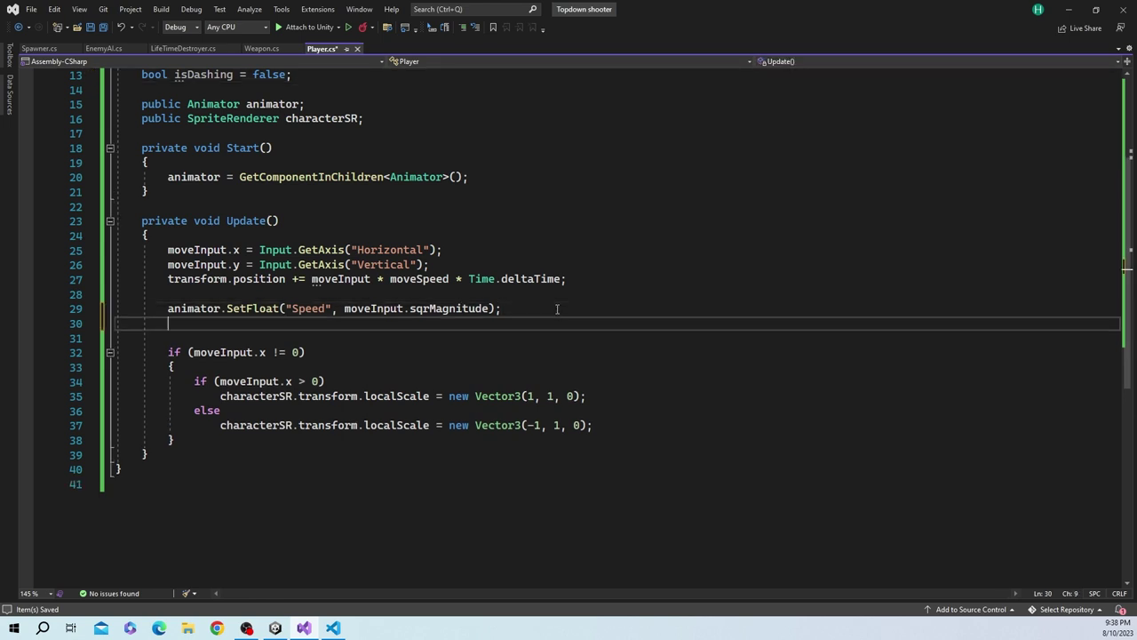
pyautogui.press('Return')
pyautogui.write('if (i')
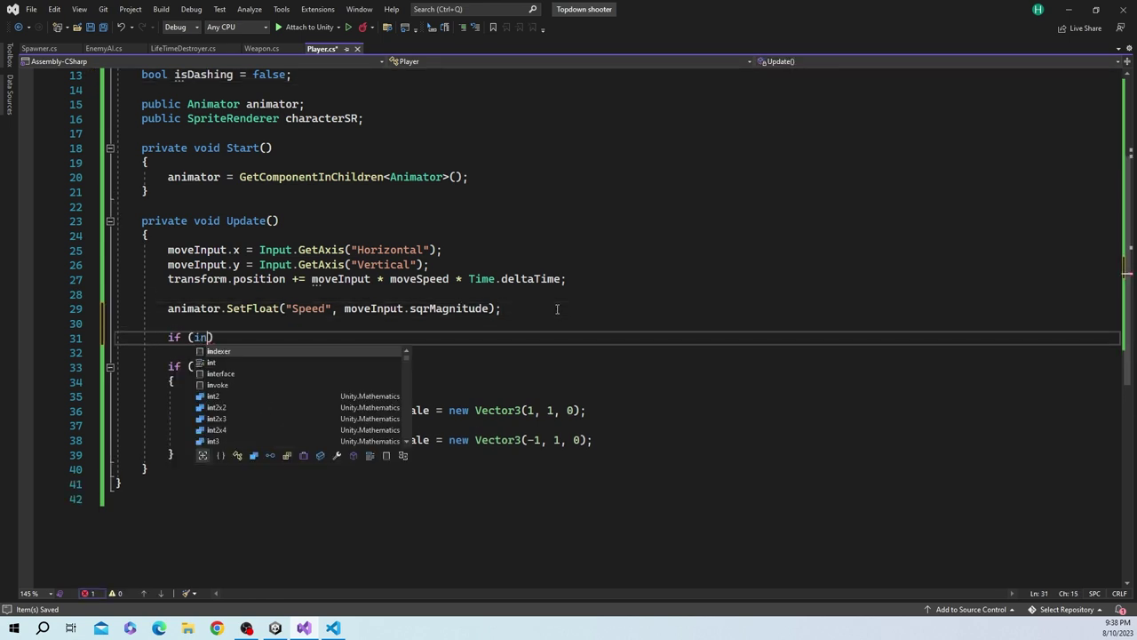
pyautogui.write('nput')
pyautogui.press('Tab')
pyautogui.write('.get')
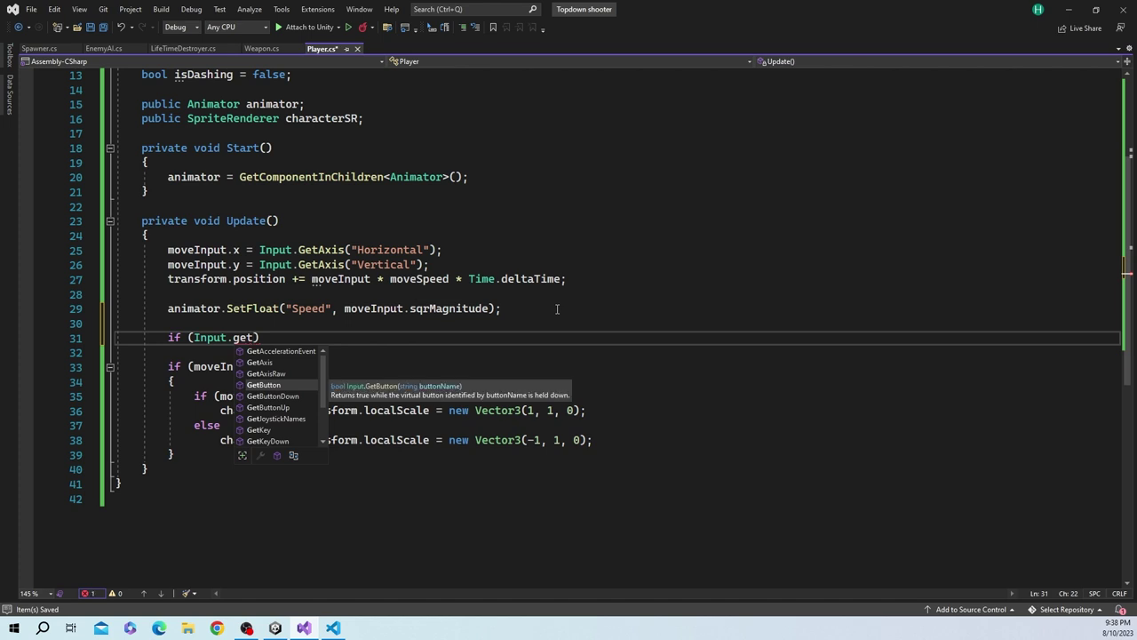
pyautogui.press('Down')
pyautogui.press('Down')
pyautogui.press('Down')
pyautogui.press('Down')
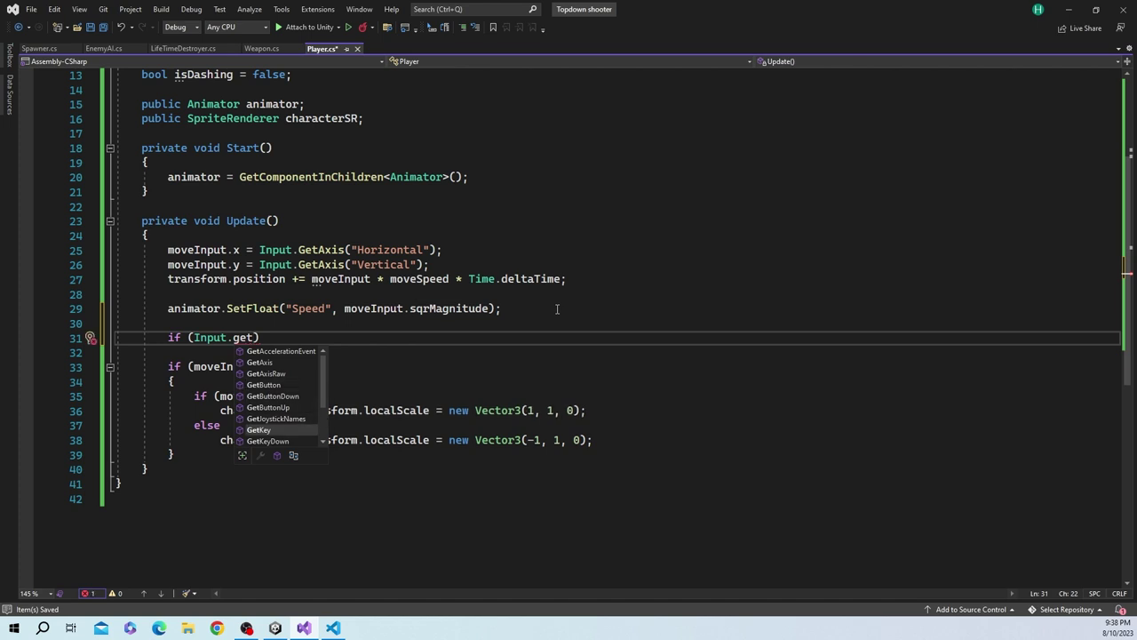
pyautogui.press('Down')
pyautogui.press('Tab')
pyautogui.write('(k')
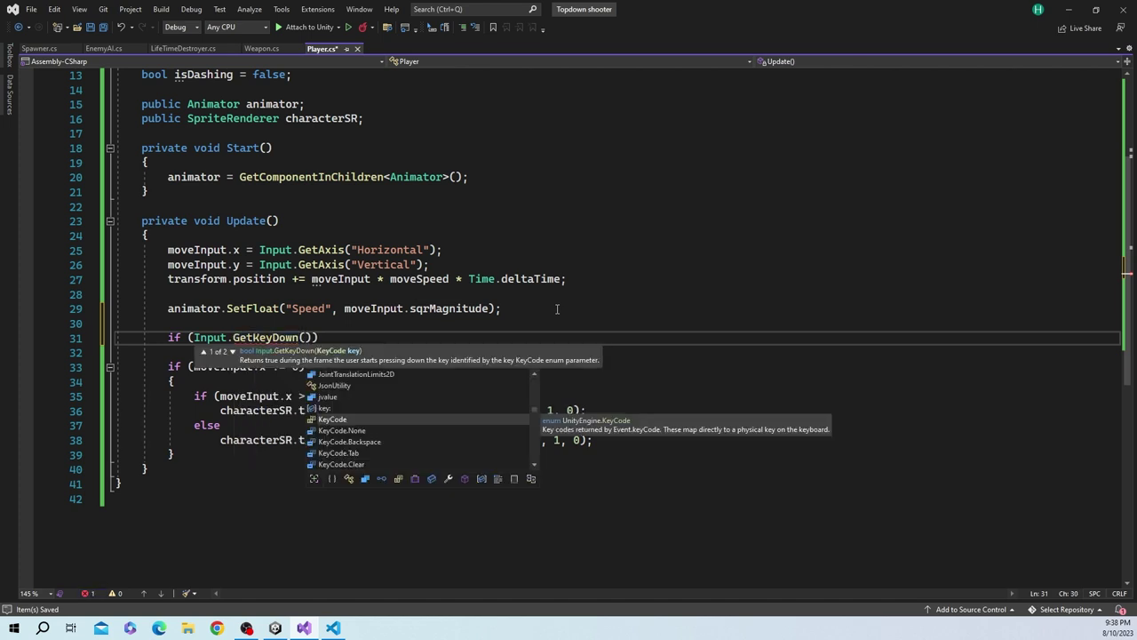
pyautogui.write('eyco.s')
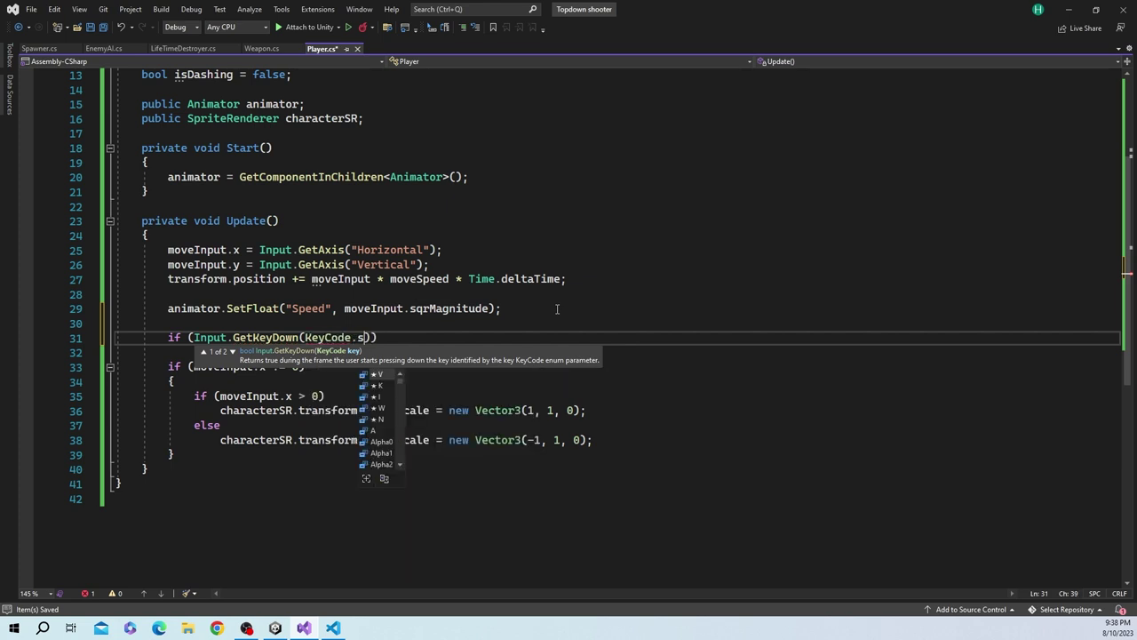
pyautogui.write('p')
pyautogui.press('Tab')
pyautogui.write(') &')
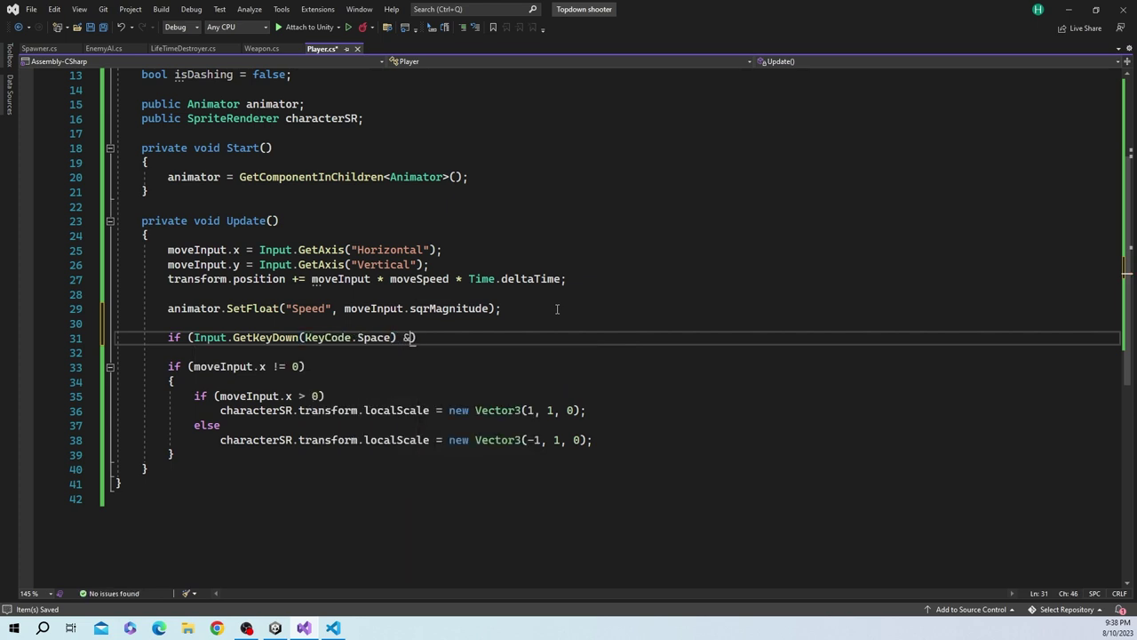
pyautogui.write('& ')
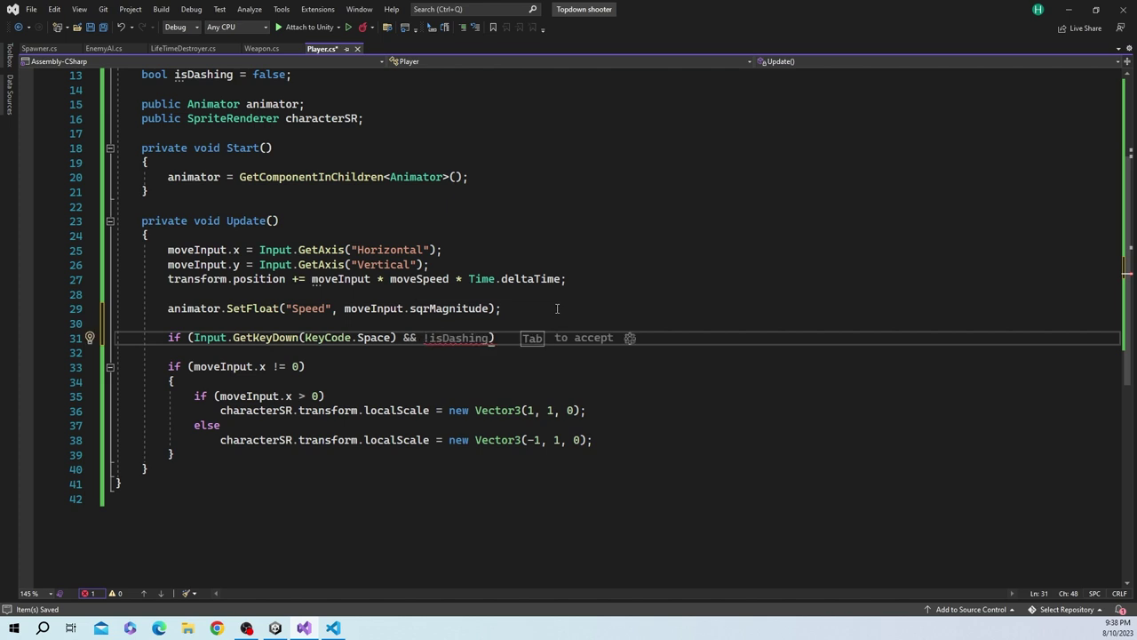
pyautogui.write('_dashTime ')
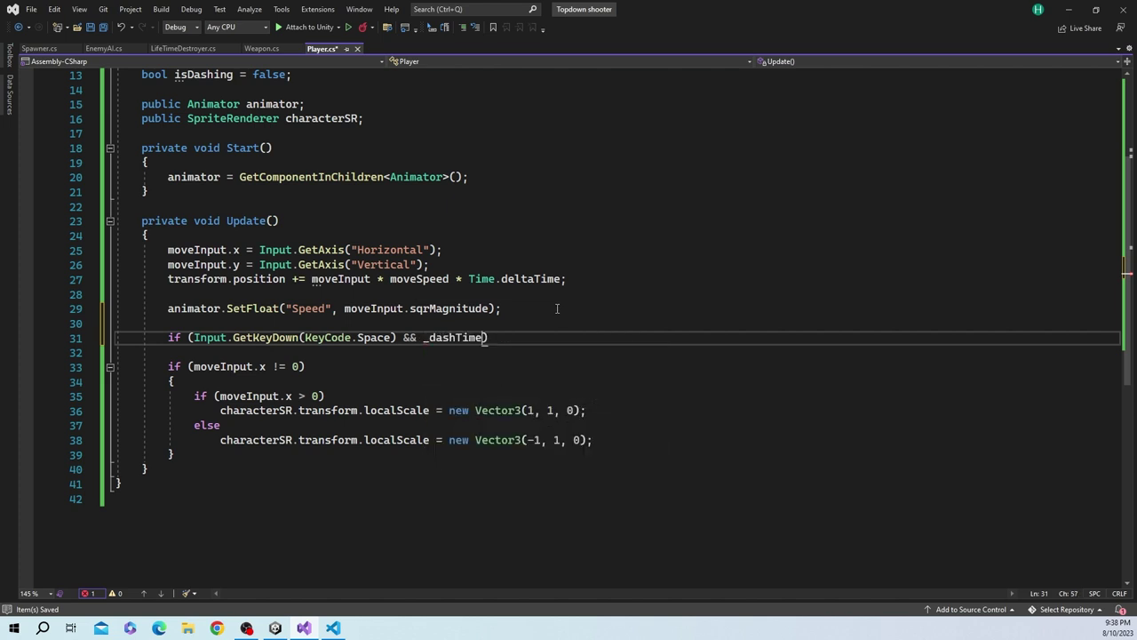
pyautogui.write('<= 0 && ')
pyautogui.write('isDashing')
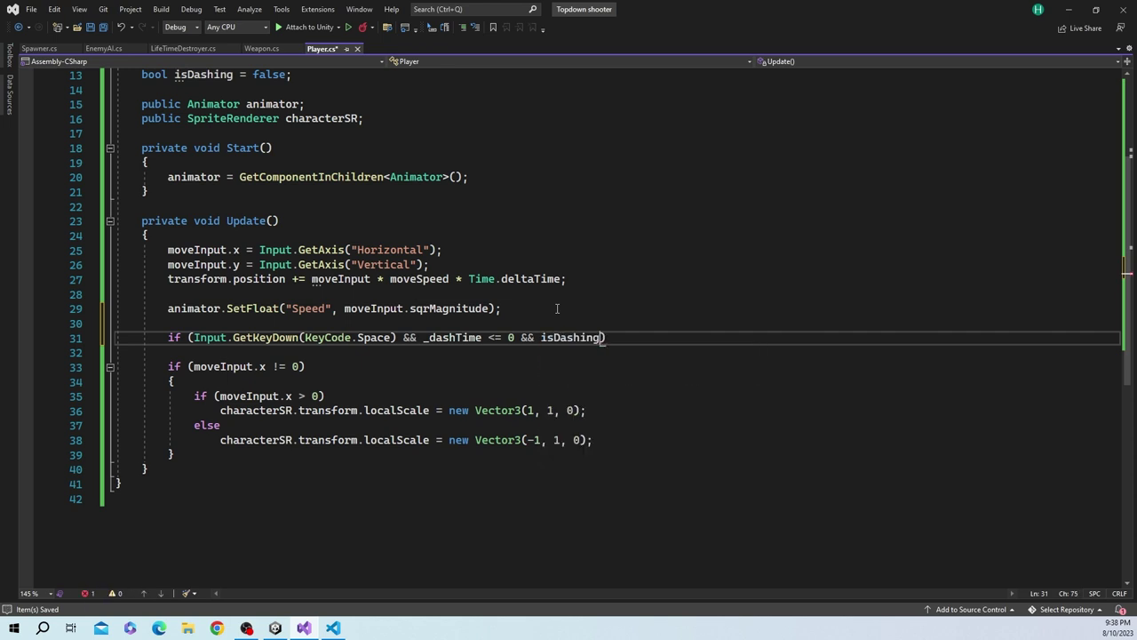
pyautogui.write(' == false')
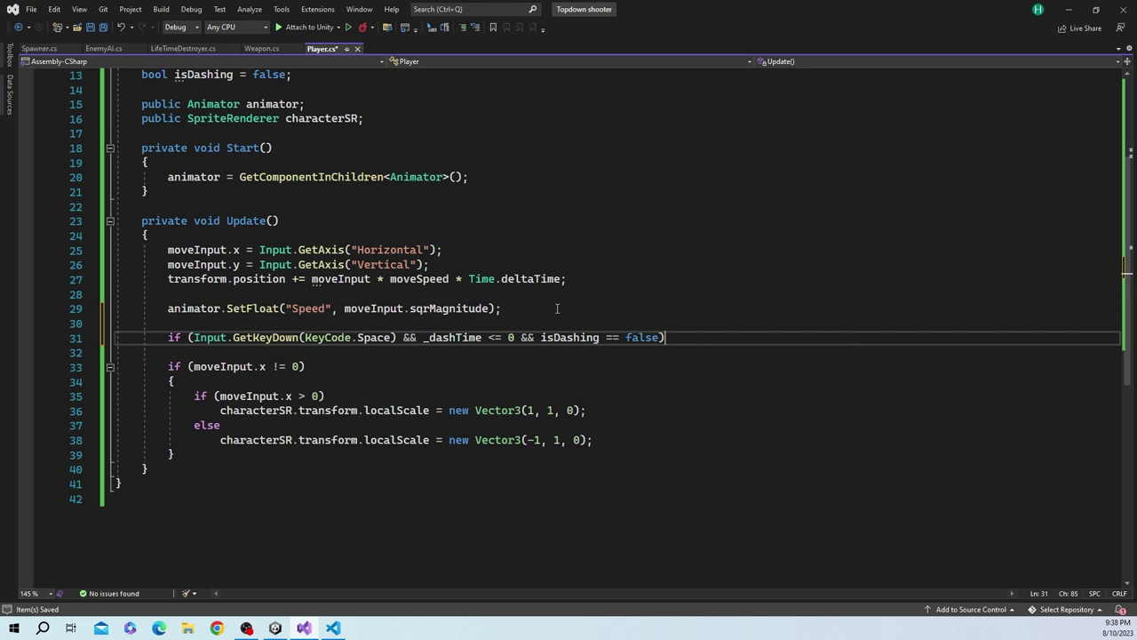
pyautogui.write(')')
pyautogui.press('Return')
pyautogui.press('Return')
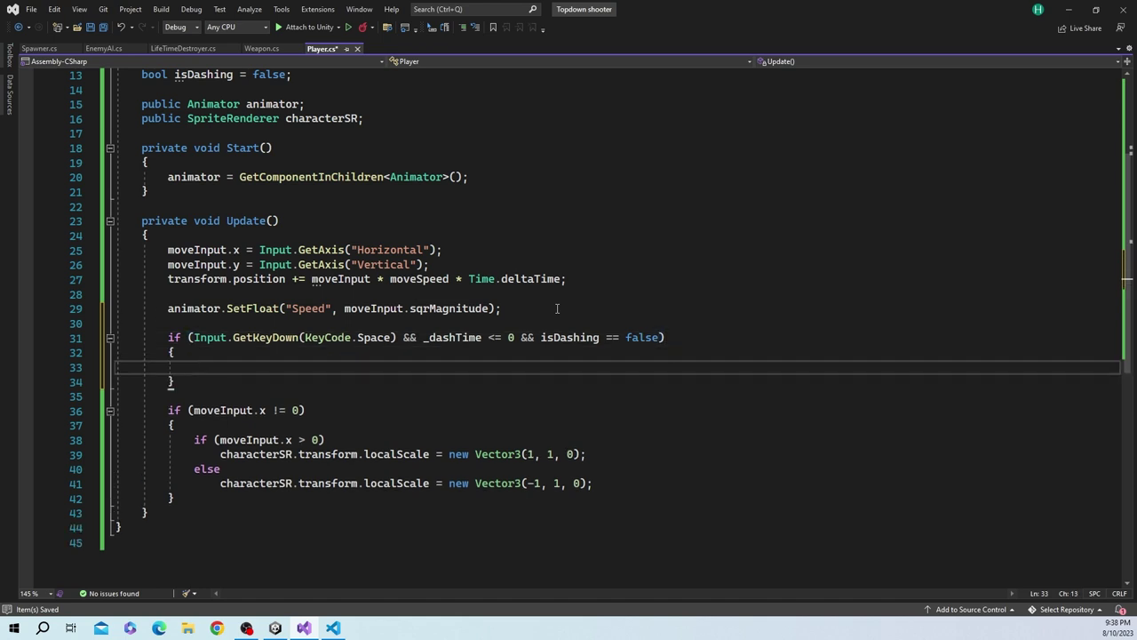
# In the dash block, boost moveSpeed by dashBoost, set _dashTime = dashTime and isDashing = true
pyautogui.write('move')
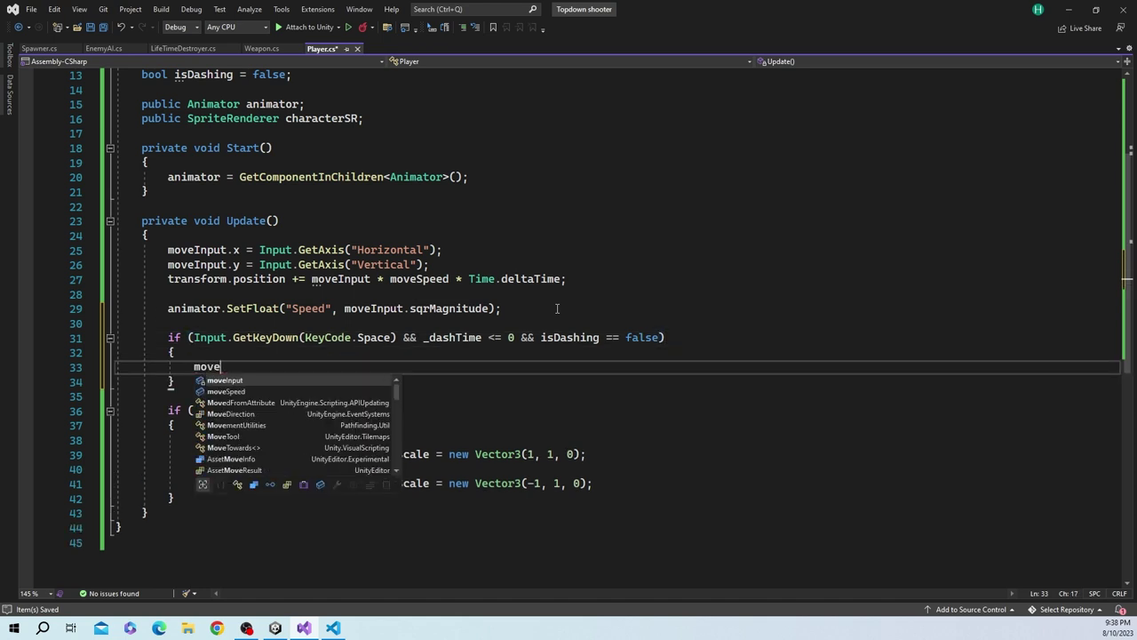
pyautogui.press('Down')
pyautogui.press('Tab')
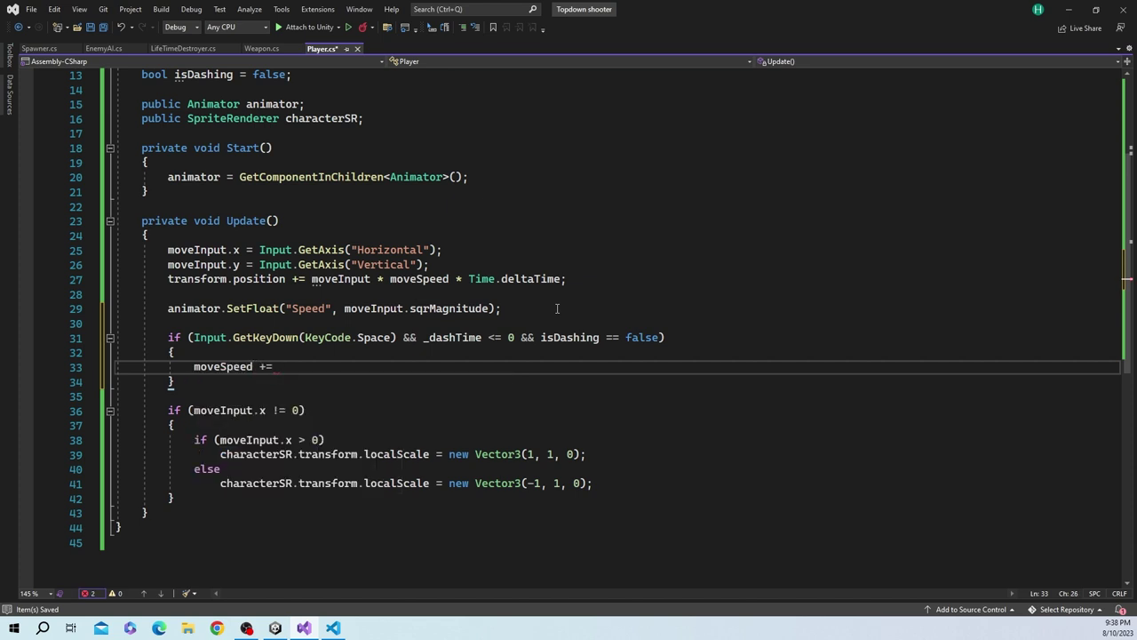
pyautogui.write('dashB')
pyautogui.press('Tab')
pyautogui.write(';')
pyautogui.press('Return')
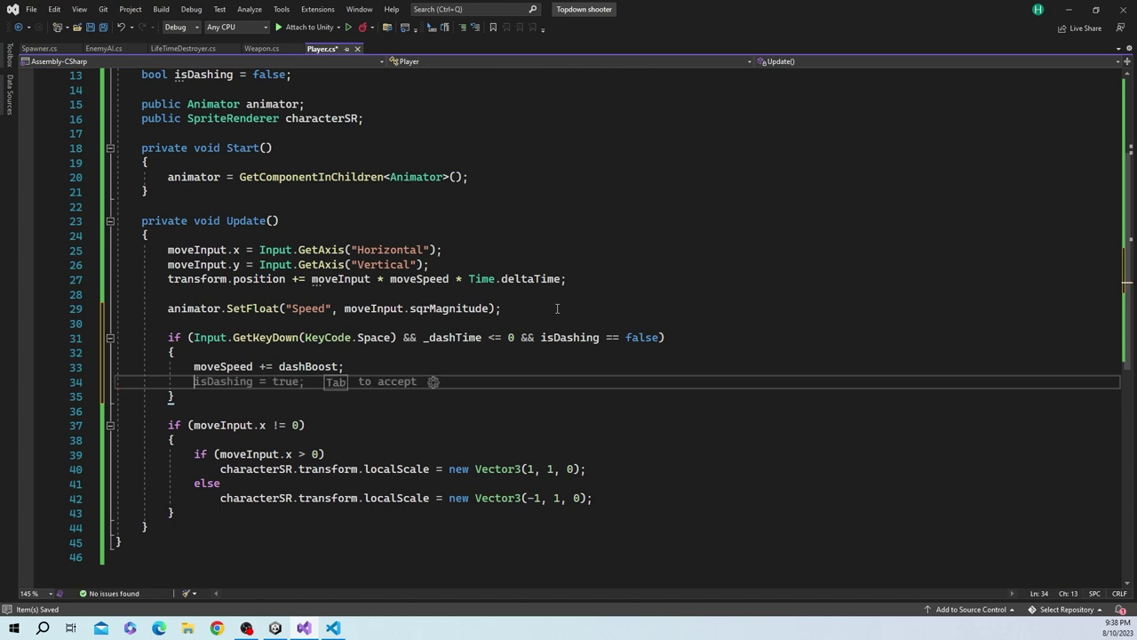
pyautogui.write('_dashTime ')
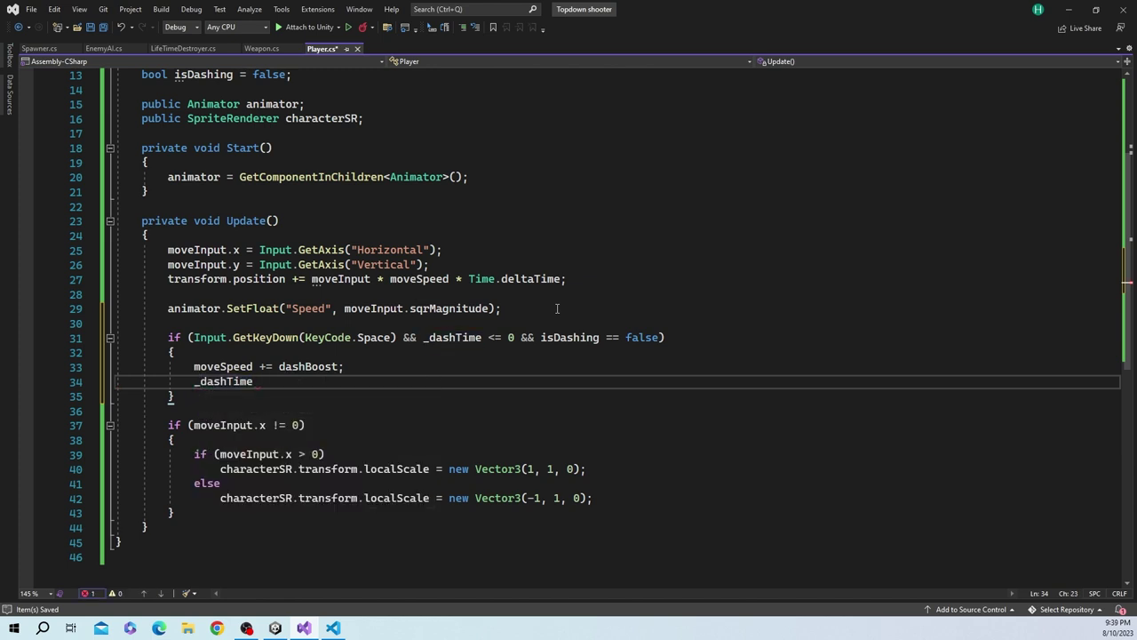
pyautogui.write('= dash')
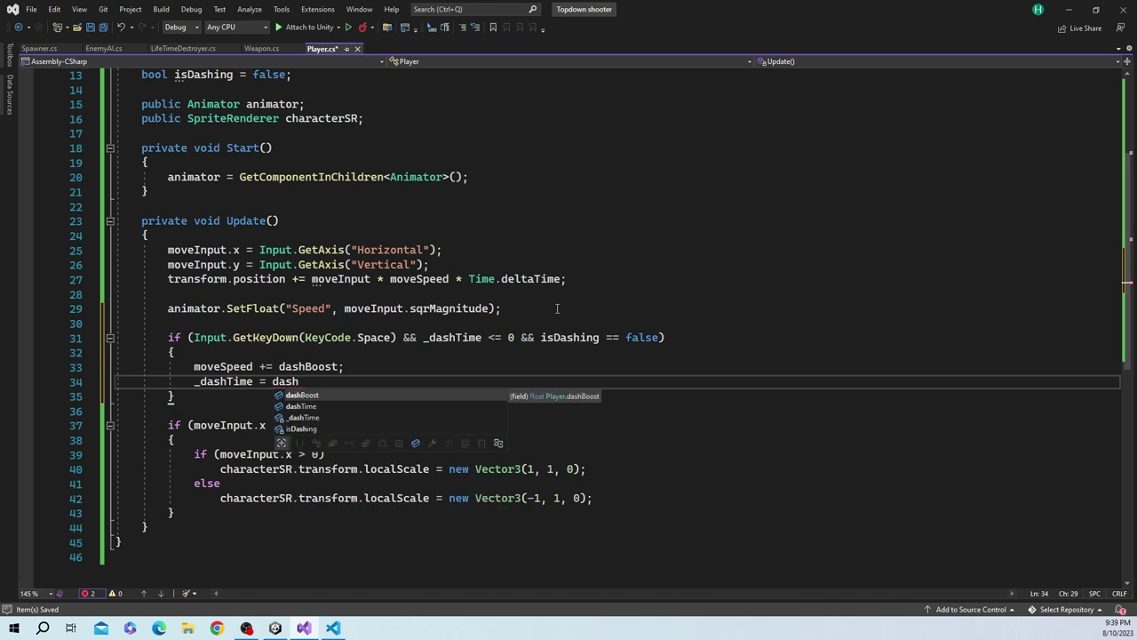
pyautogui.press('Tab')
pyautogui.write(';')
pyautogui.press('Return')
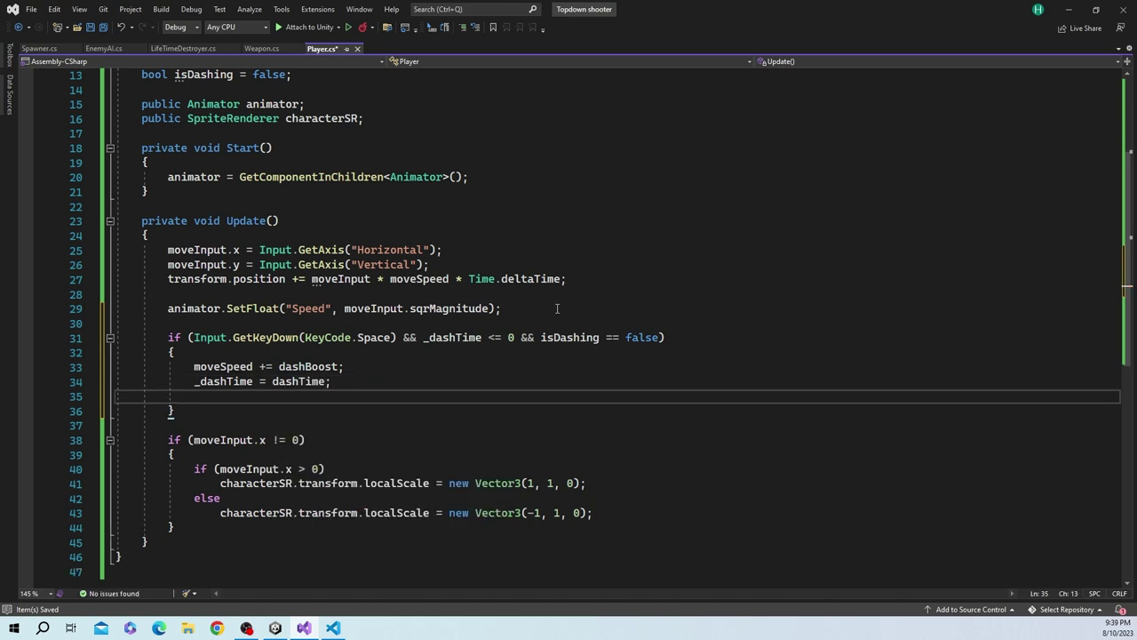
pyautogui.write('isDa')
pyautogui.press('Tab')
pyautogui.write('=')
pyautogui.write(' true;')
# When _dashTime <= 0 and isDashing == true, subtract dashBoost from moveSpeed and set isDashing false
pyautogui.press('Down')
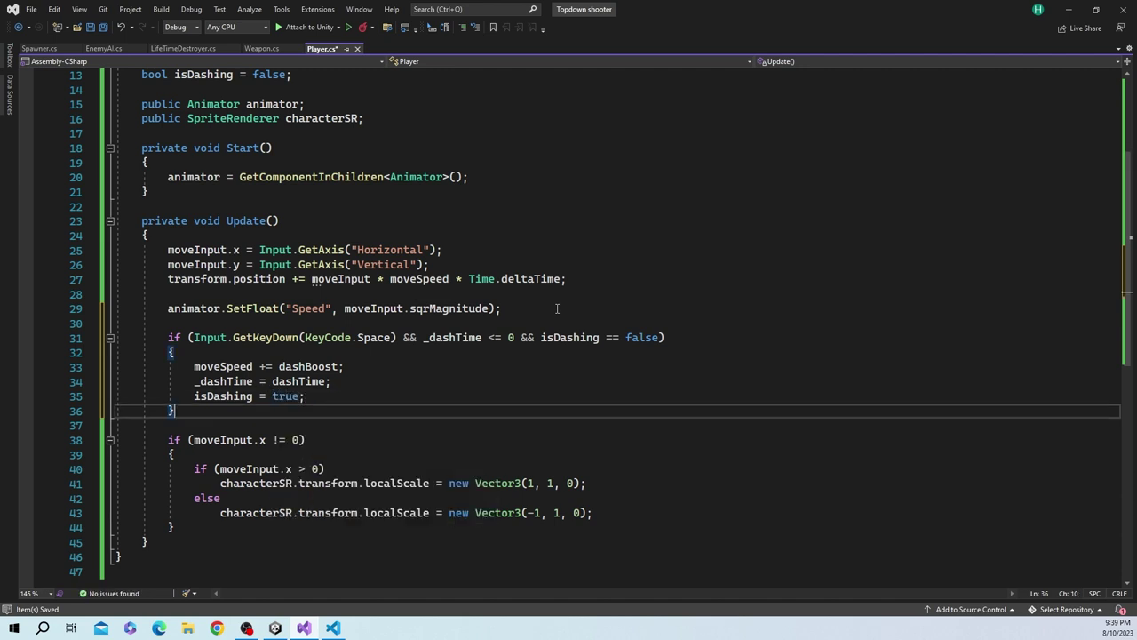
pyautogui.press('Return')
pyautogui.press('Return')
pyautogui.write('if ')
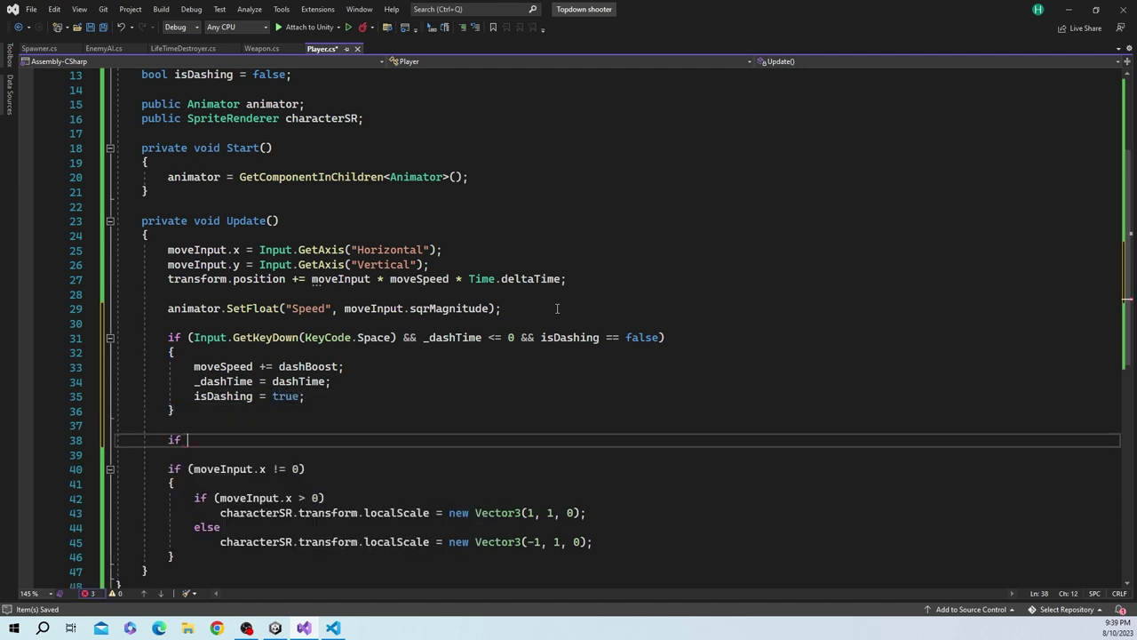
pyautogui.write('(')
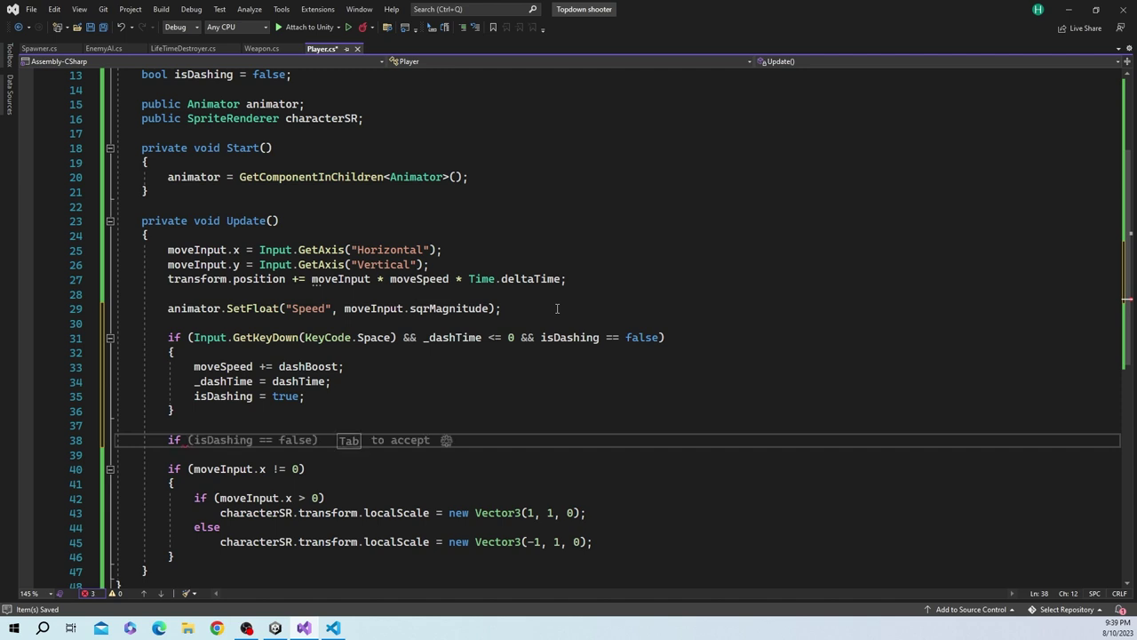
pyautogui.write('_dash')
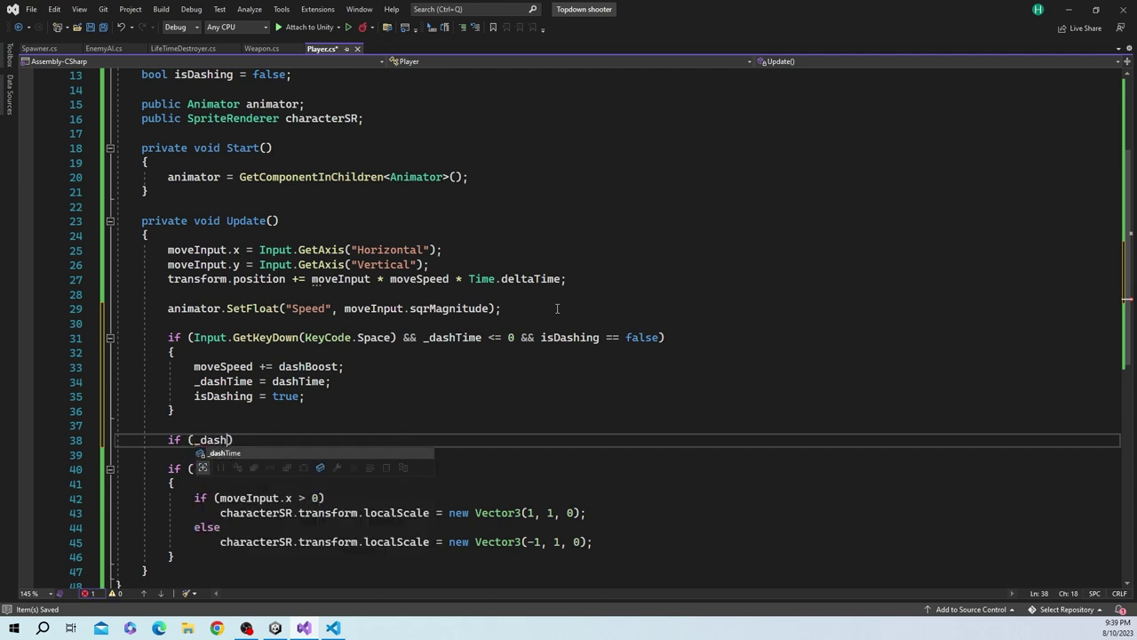
pyautogui.write('Time <= 0 ')
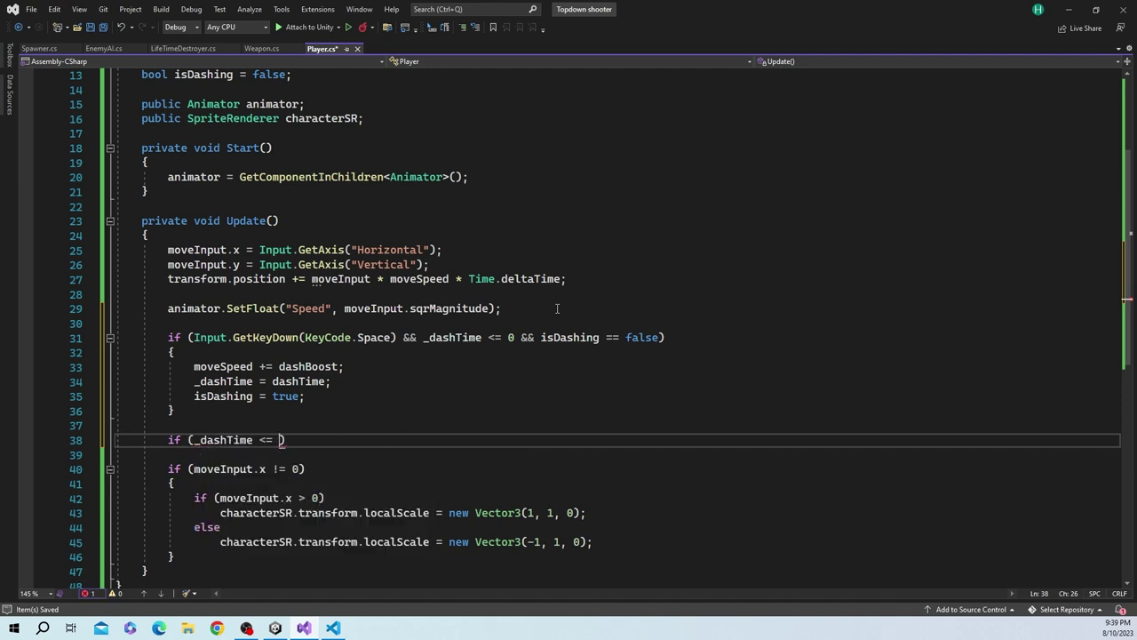
pyautogui.write('&&')
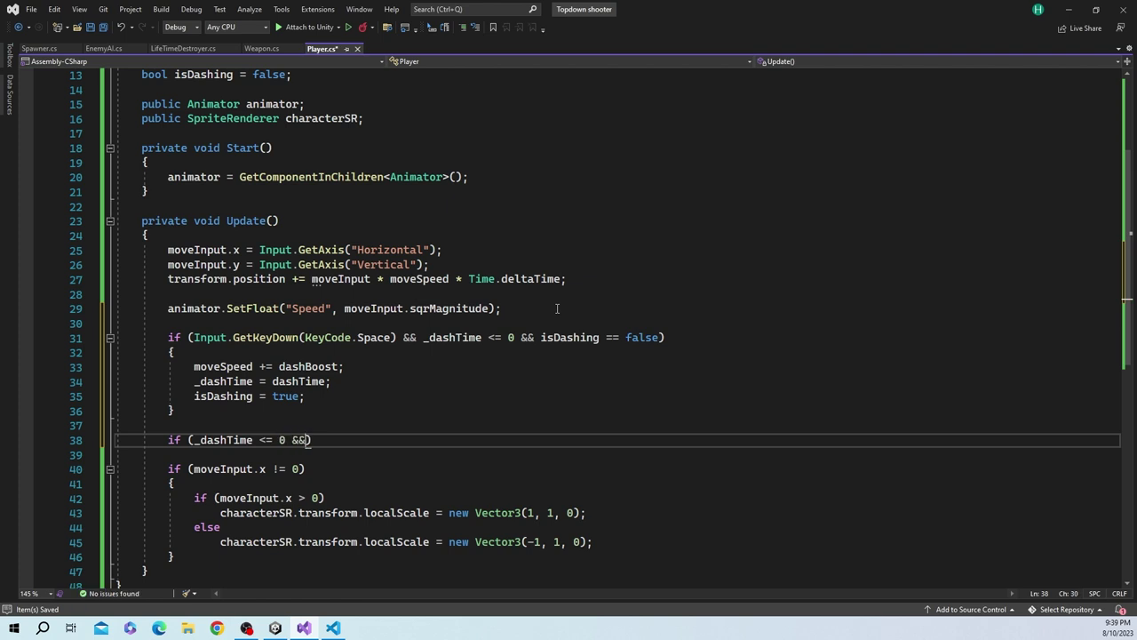
pyautogui.write(' isDas')
pyautogui.press('Tab')
pyautogui.write('==')
pyautogui.write(' true')
pyautogui.press('End')
pyautogui.press('Return')
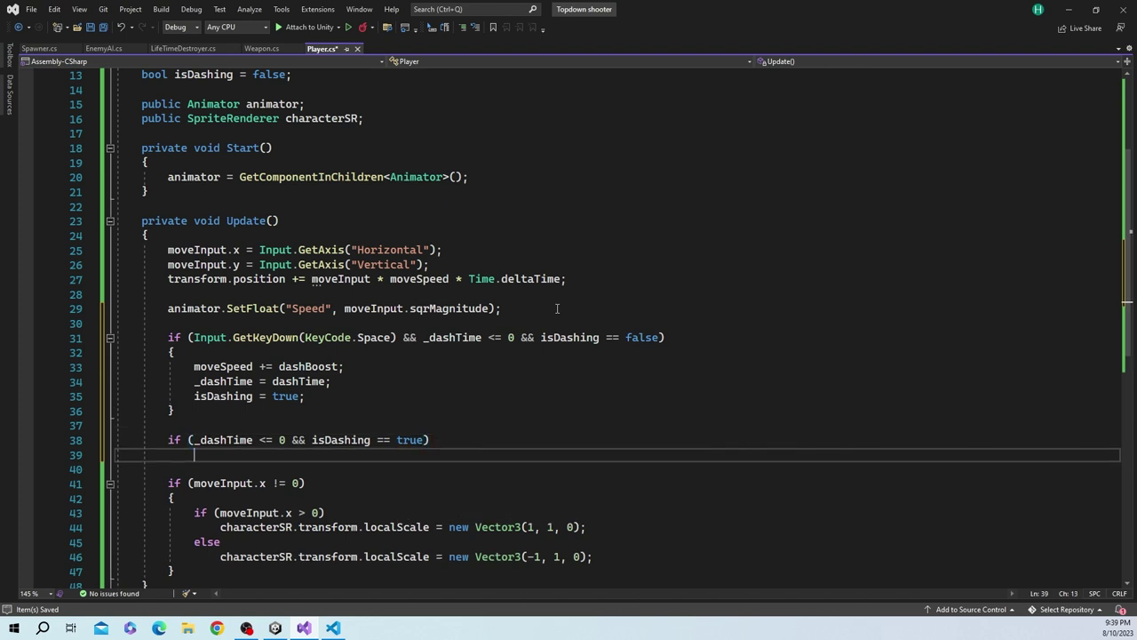
pyautogui.write('{')
pyautogui.press('Return')
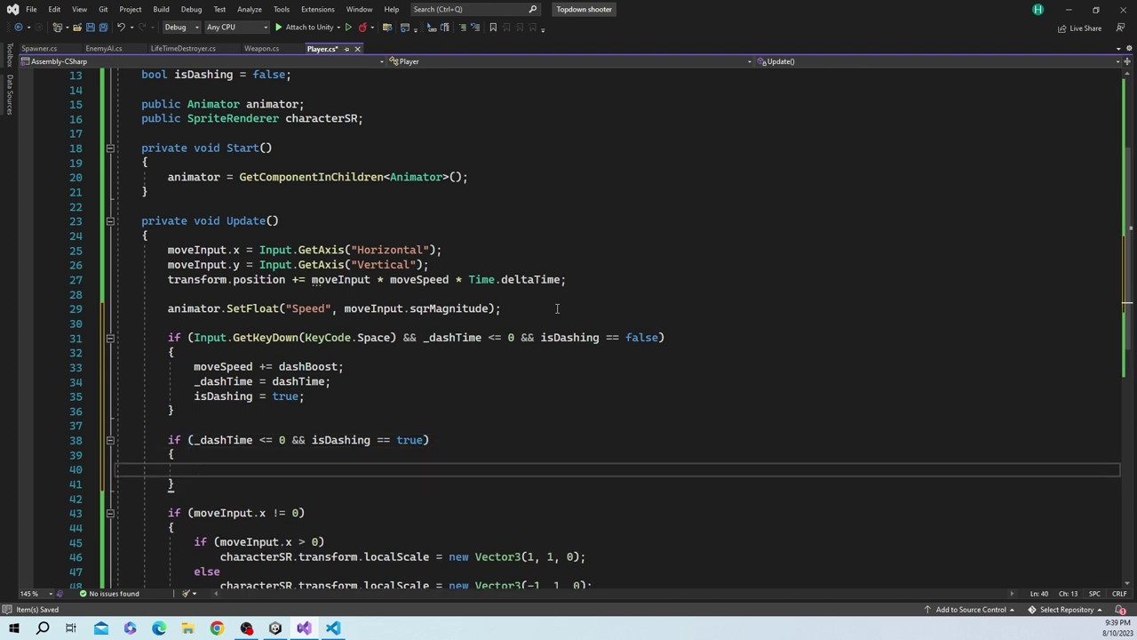
pyautogui.write('moveSpeed')
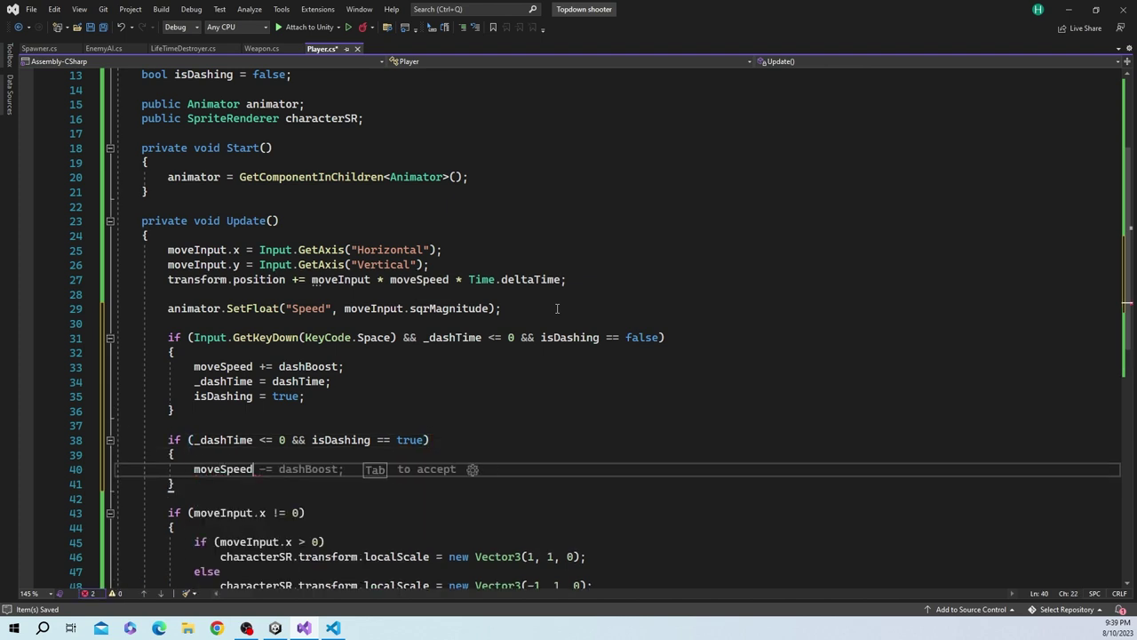
pyautogui.write(' -= ')
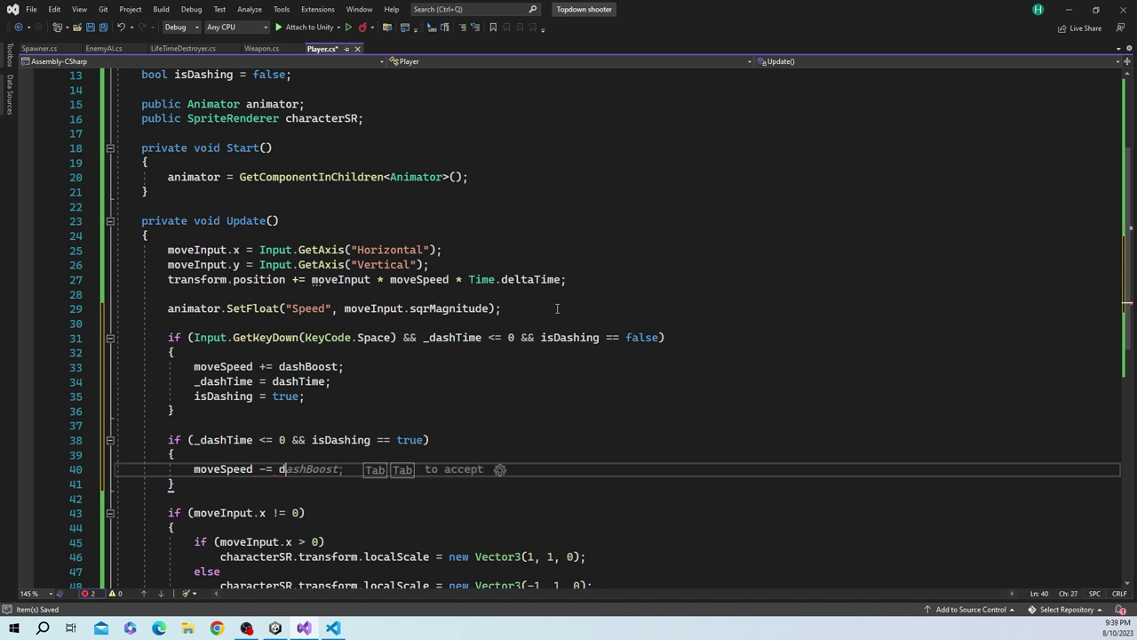
pyautogui.write('das')
pyautogui.press('Tab')
pyautogui.write(';')
pyautogui.press('Return')
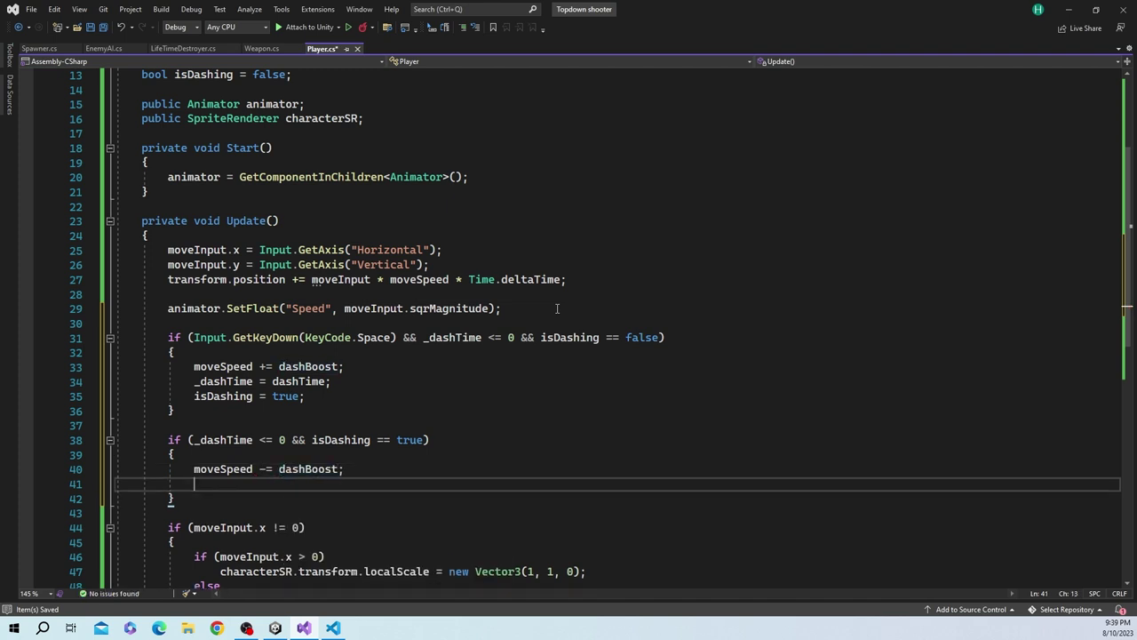
pyautogui.write('isDa')
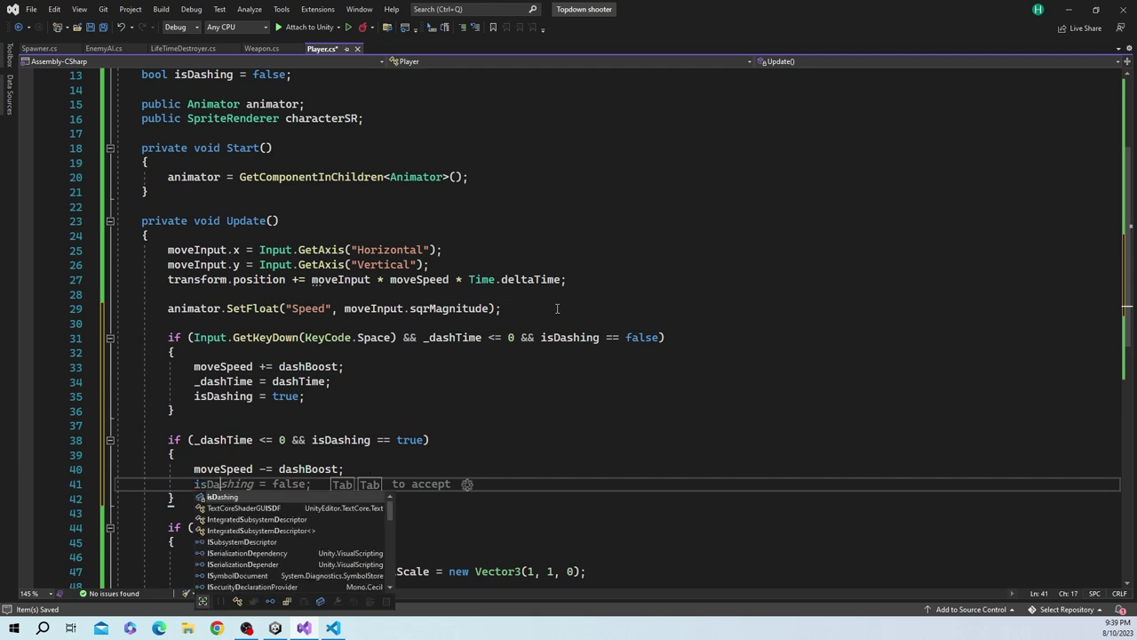
pyautogui.write('shing = false')
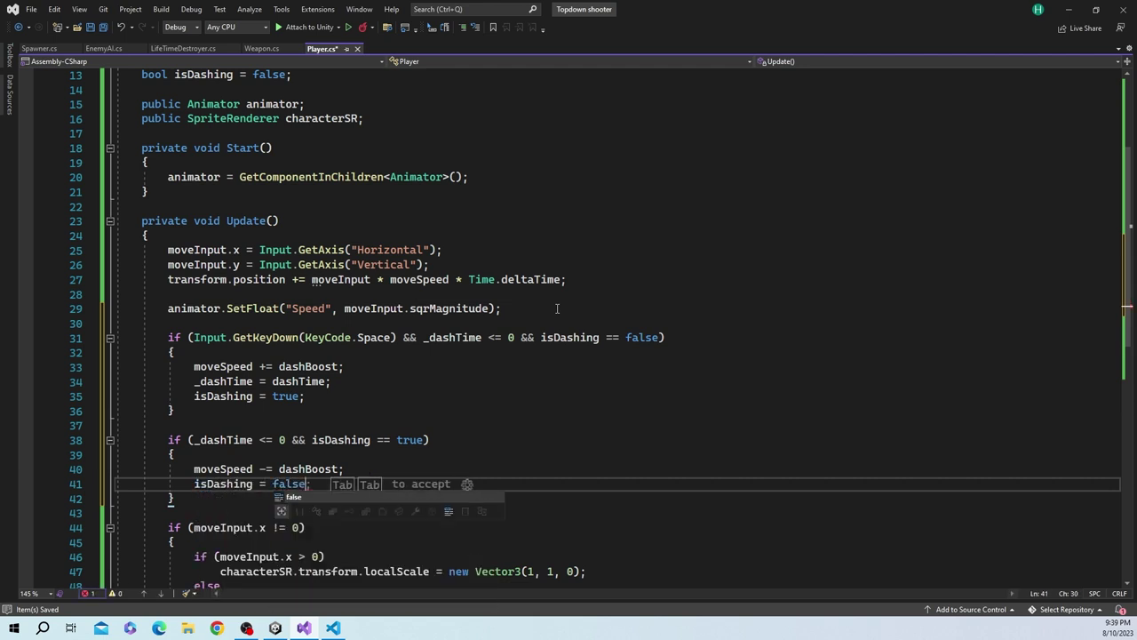
pyautogui.write(';')
pyautogui.press('Down')
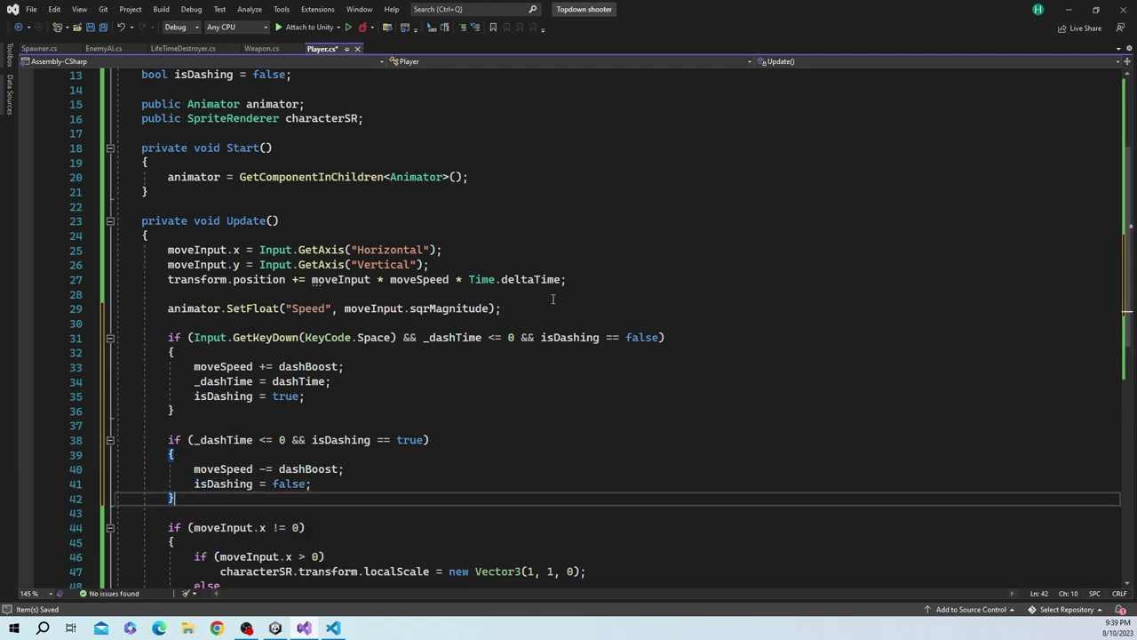
# Add an else branch with _dashTime -= Time.deltaTime; and save Player.cs
pyautogui.scroll(-1, 513, 386)
pyautogui.scroll(-2, 483, 388)
pyautogui.press('Return')
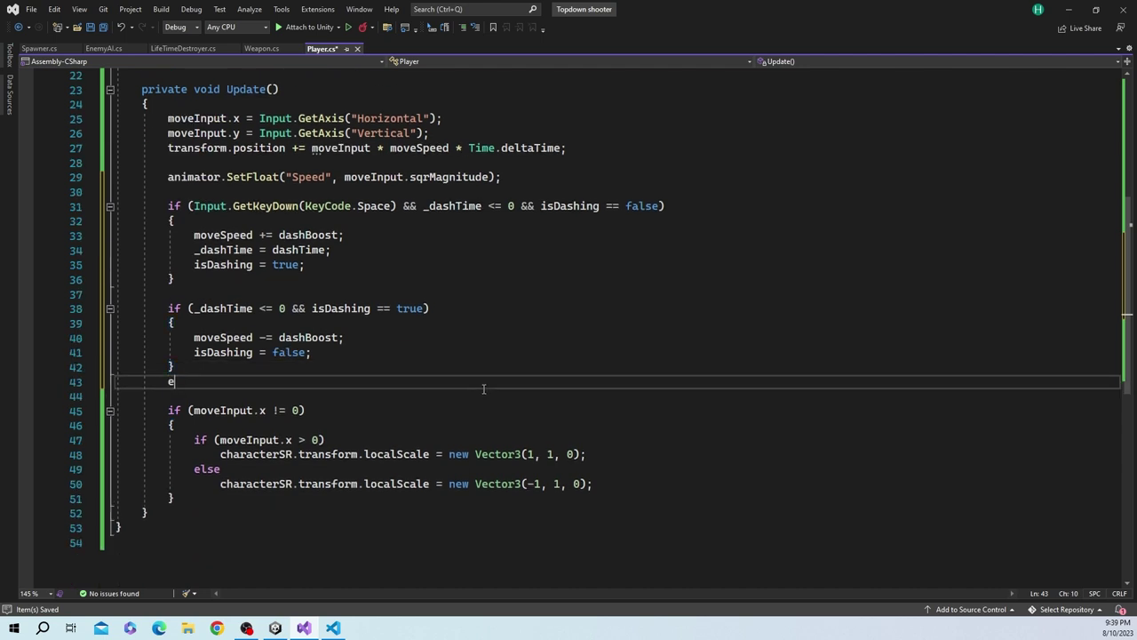
pyautogui.write('else')
pyautogui.press('Return')
pyautogui.write('{')
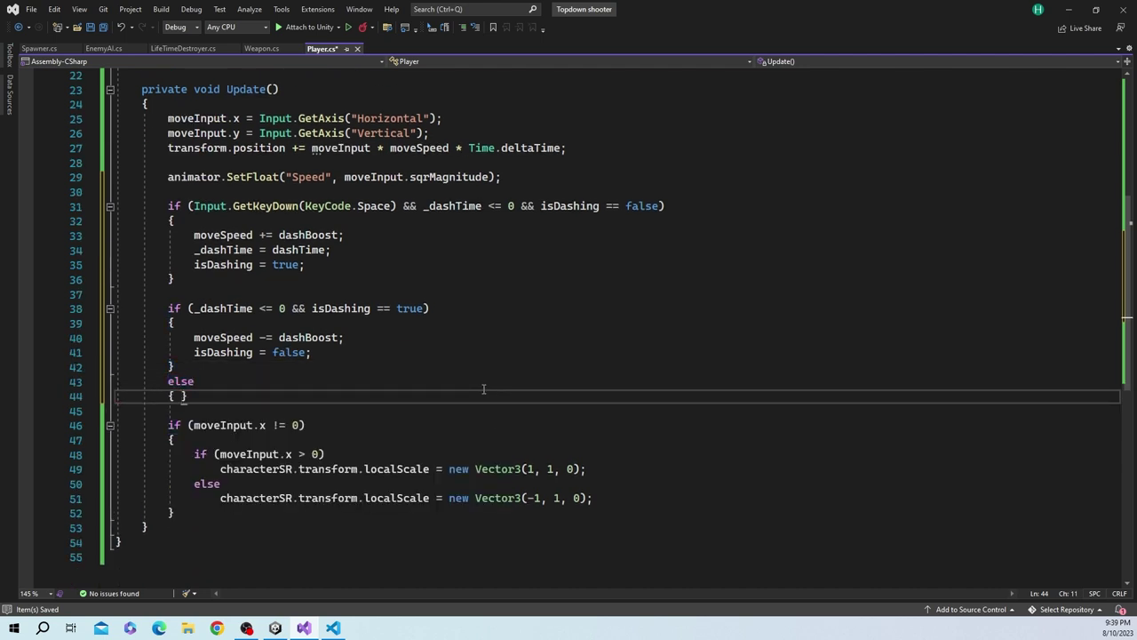
pyautogui.press('Return')
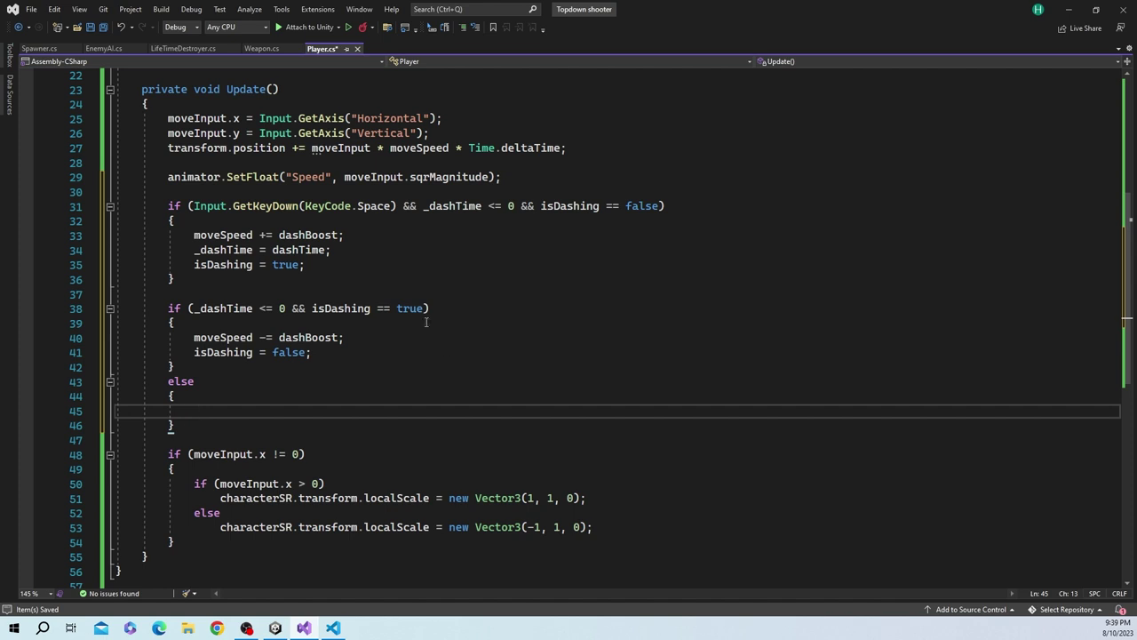
pyautogui.moveTo(427, 311); pyautogui.dragTo(304, 310)
pyautogui.click(221, 410)
pyautogui.write('_')
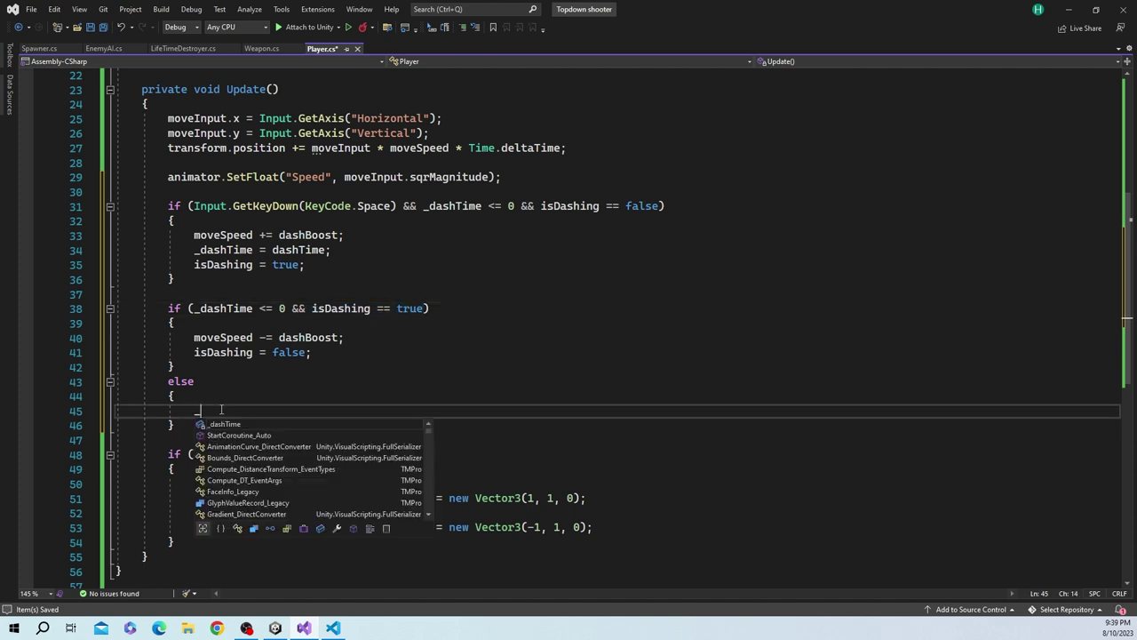
pyautogui.write('dashTime -= Tim')
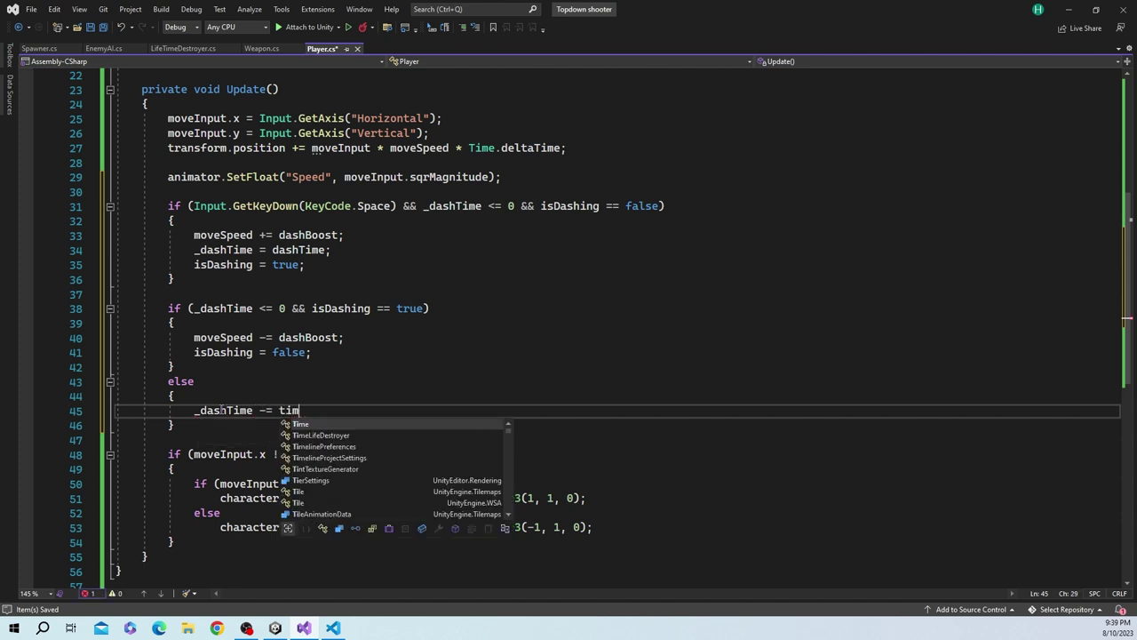
pyautogui.write('e.deltaTime;')
pyautogui.hotkey('ctrl', 's')
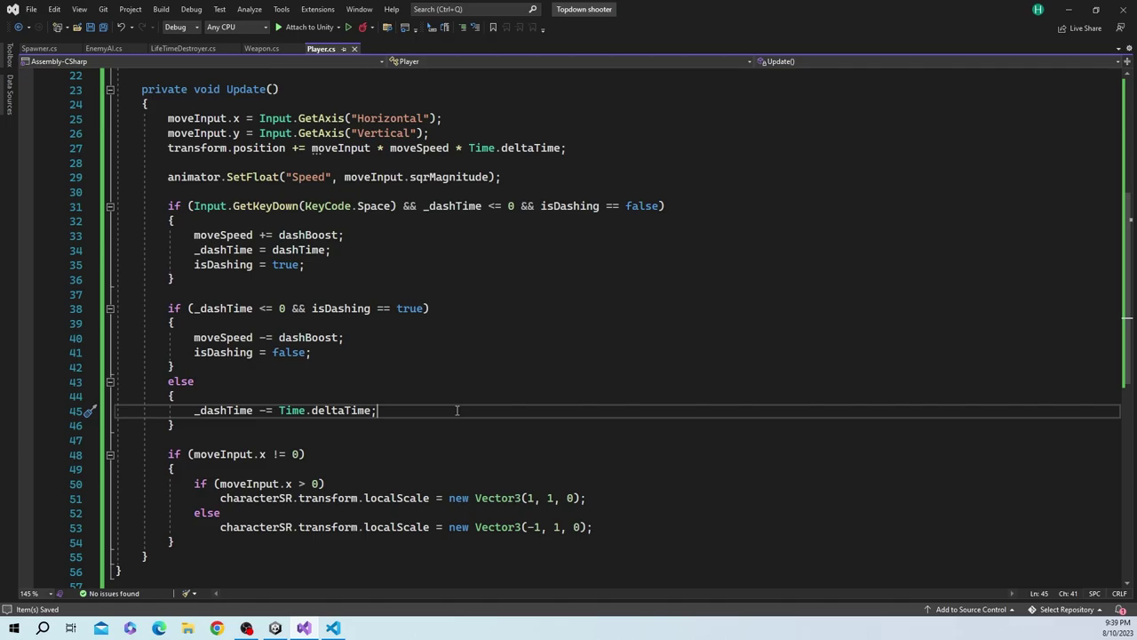
pyautogui.hotkey('alt', 'Tab')
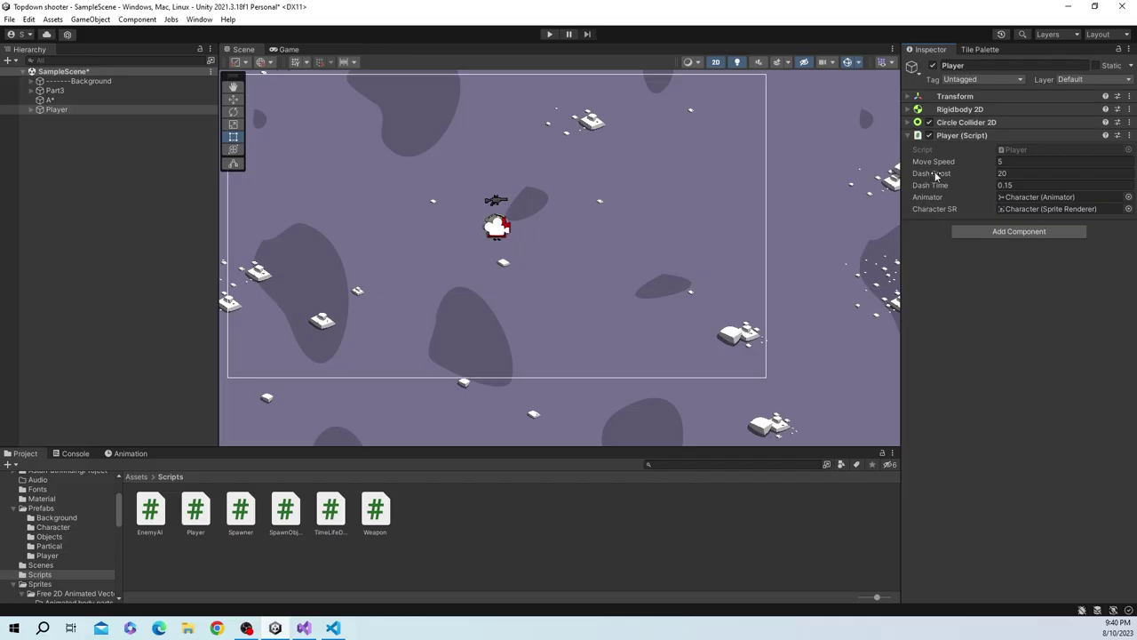
# Set the Player script's Dash Time to 0.2
pyautogui.click(1009, 173)
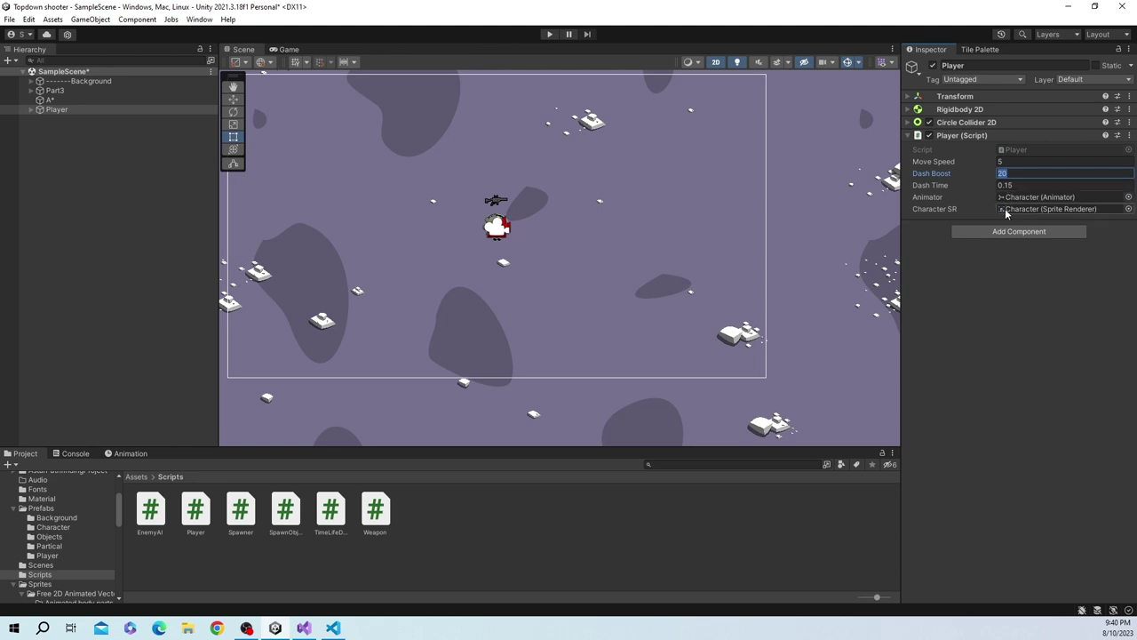
pyautogui.click(1020, 185)
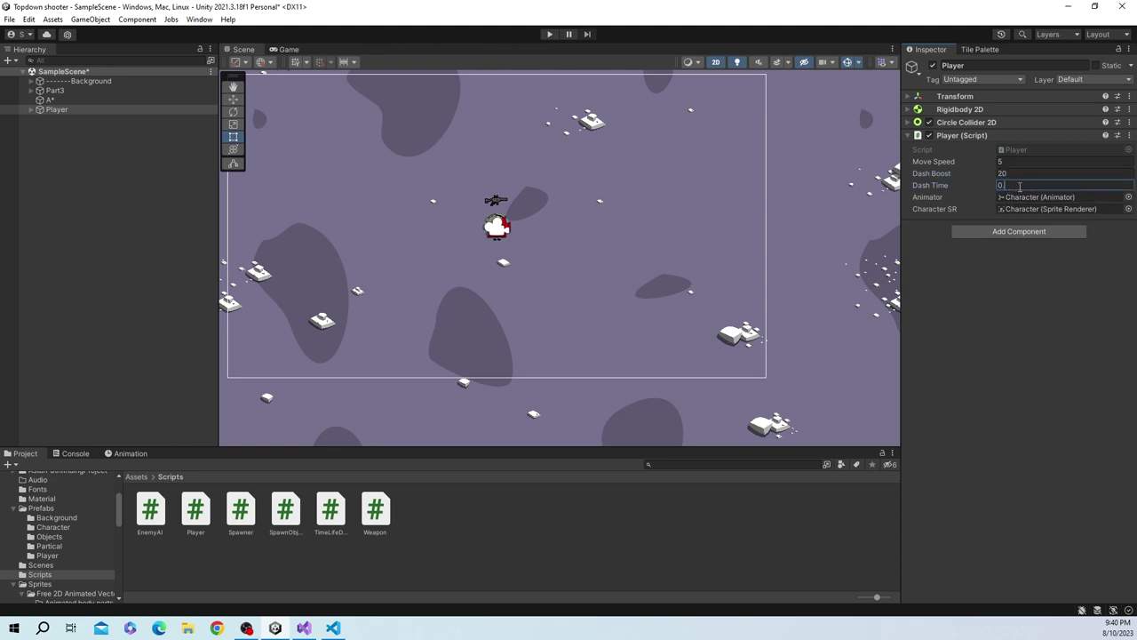
pyautogui.write('2')
pyautogui.hotkey('ctrl', 's')
# Test the dash while moving the player around in Play mode, then stop
pyautogui.click(549, 35)
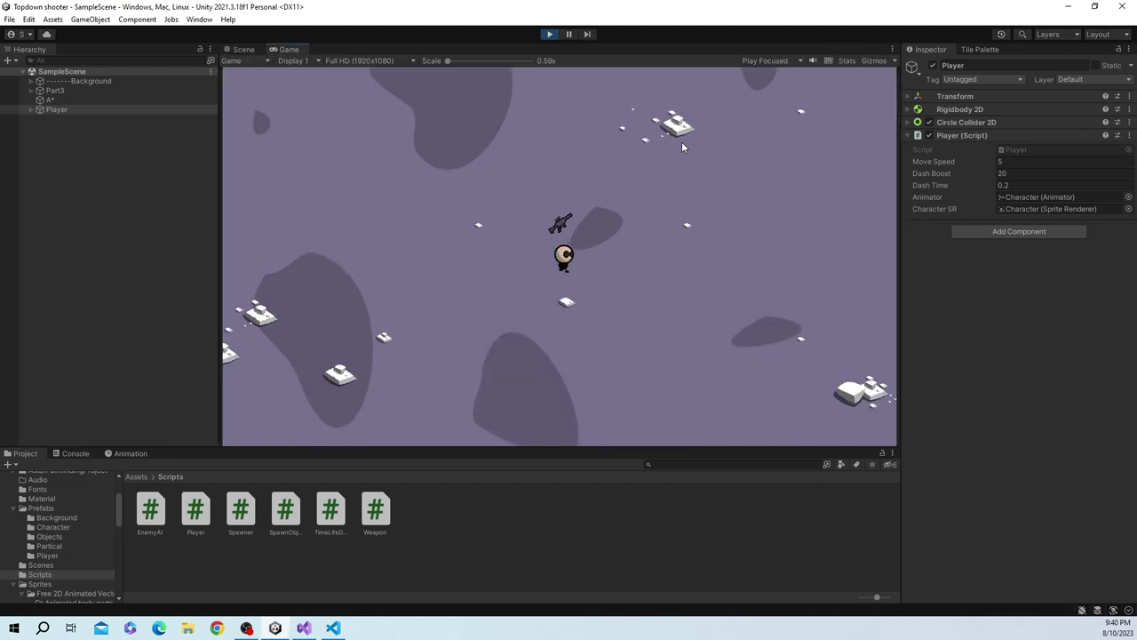
pyautogui.press('space')
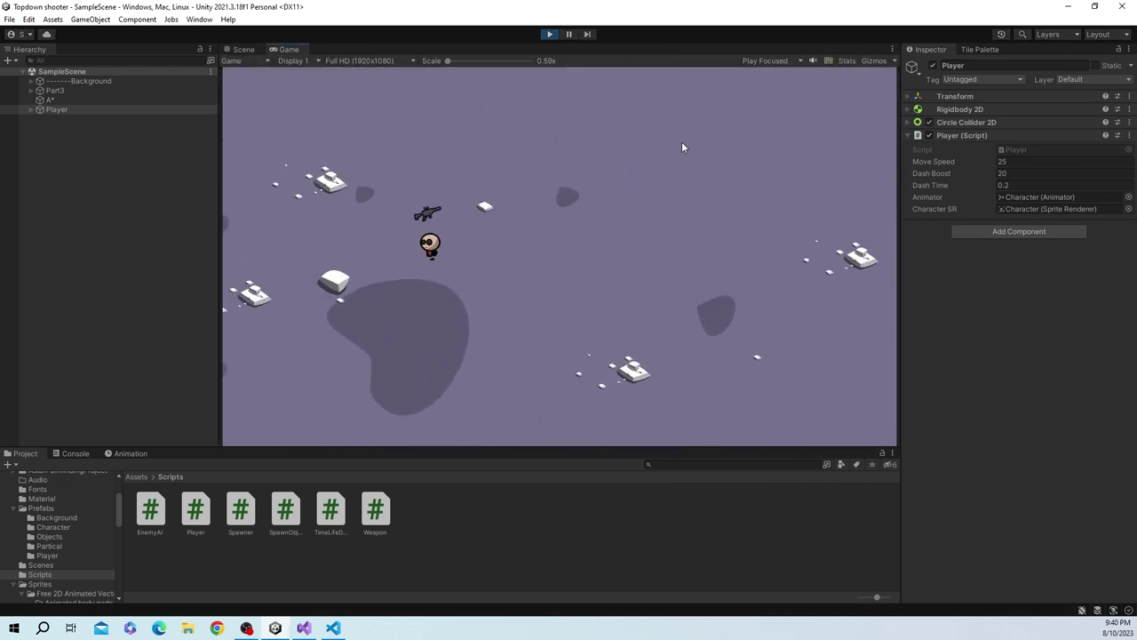
pyautogui.press('s')
pyautogui.press('d')
pyautogui.press('w')
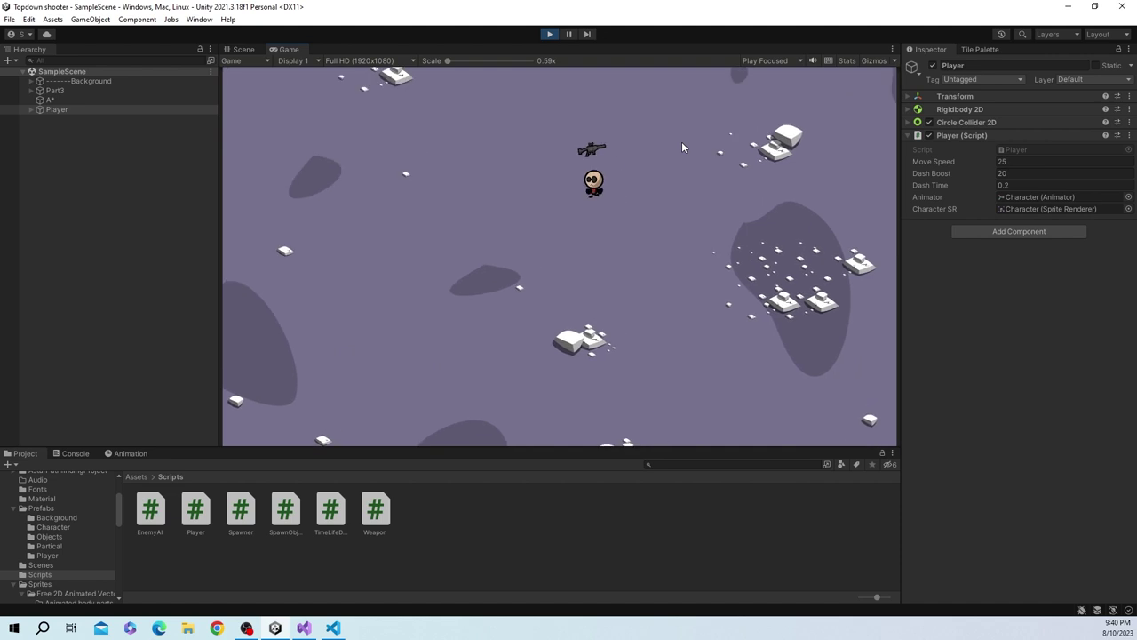
pyautogui.click(549, 35)
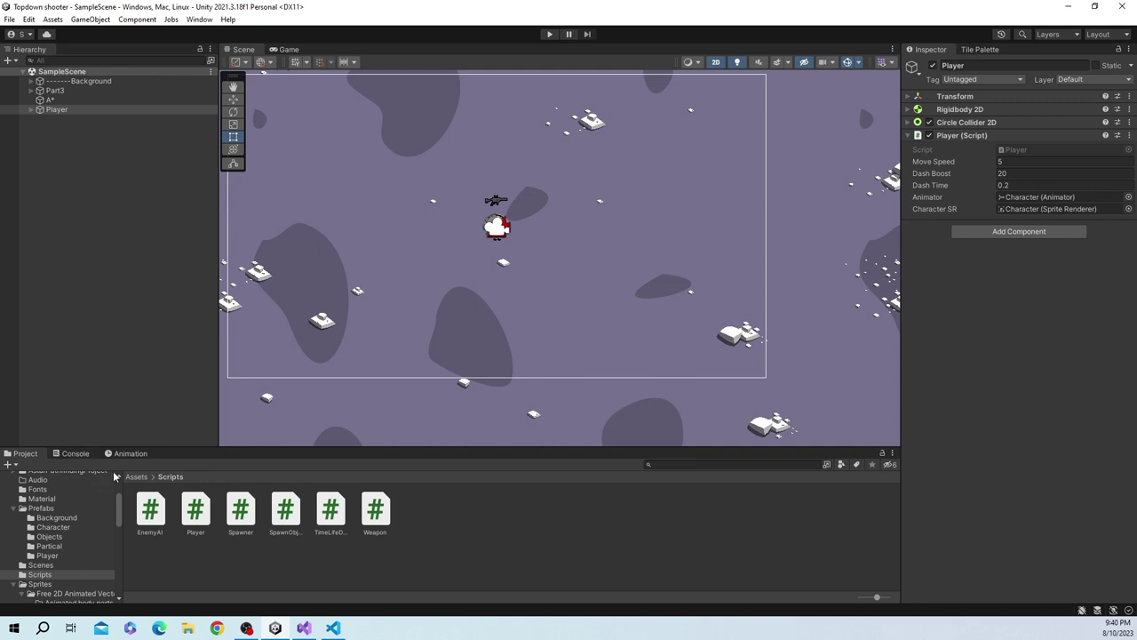
# Duplicate the Player object and move the copy left of the original
pyautogui.click(81, 554)
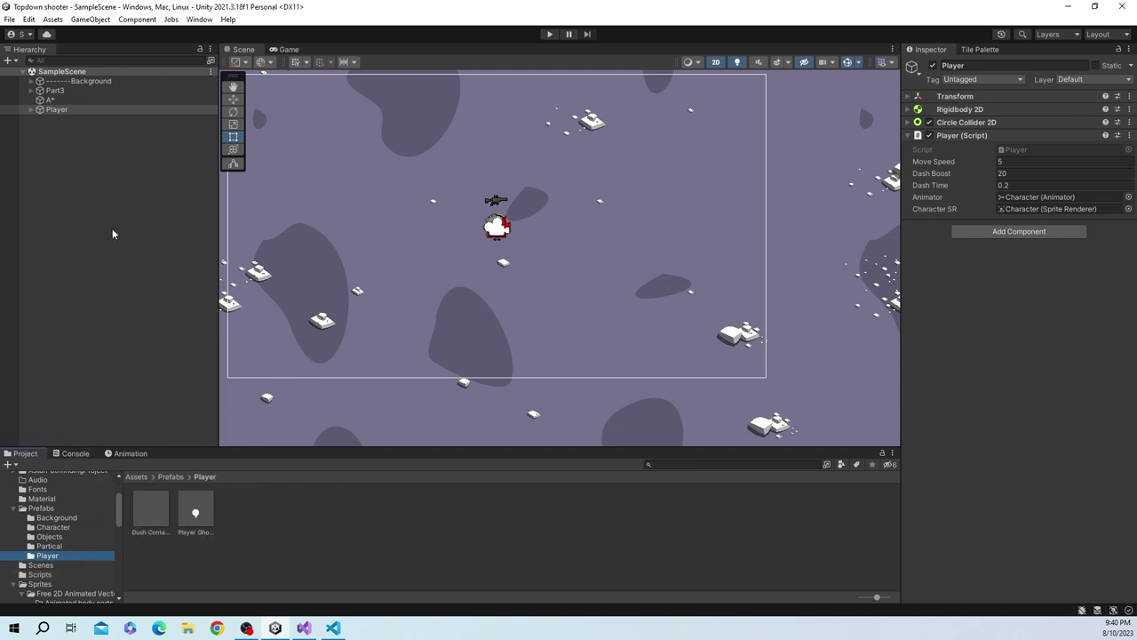
pyautogui.click(57, 110)
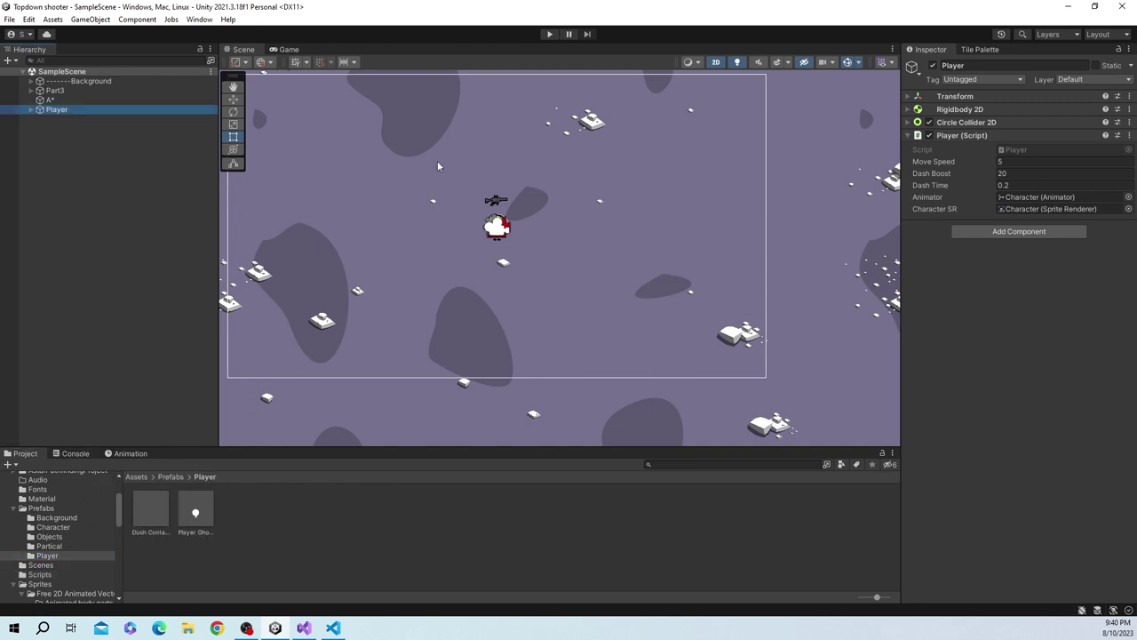
pyautogui.scroll(1, 466, 213)
pyautogui.scroll(2, 465, 213)
pyautogui.scroll(1, 419, 170)
pyautogui.scroll(1, 464, 247)
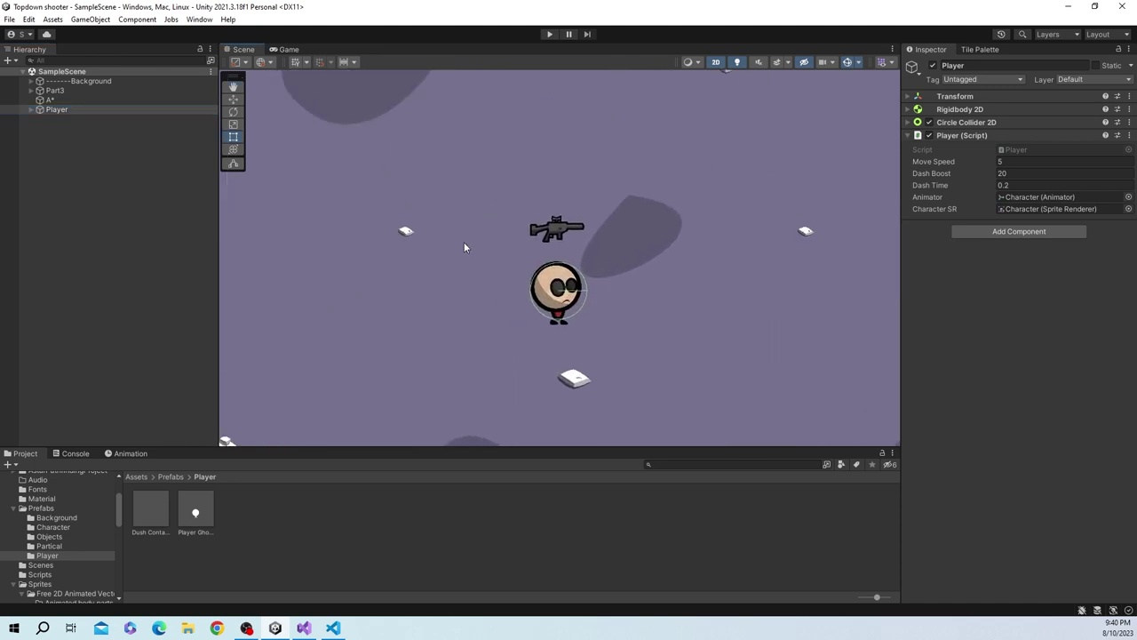
pyautogui.click(72, 111)
pyautogui.hotkey('ctrl', 'd')
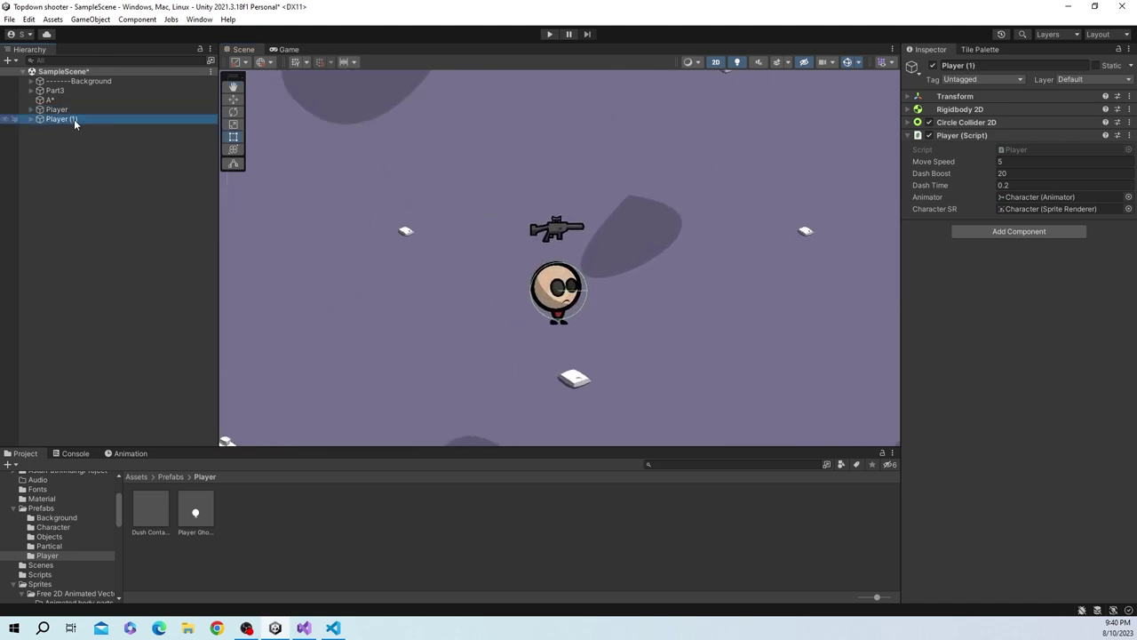
pyautogui.click(233, 98)
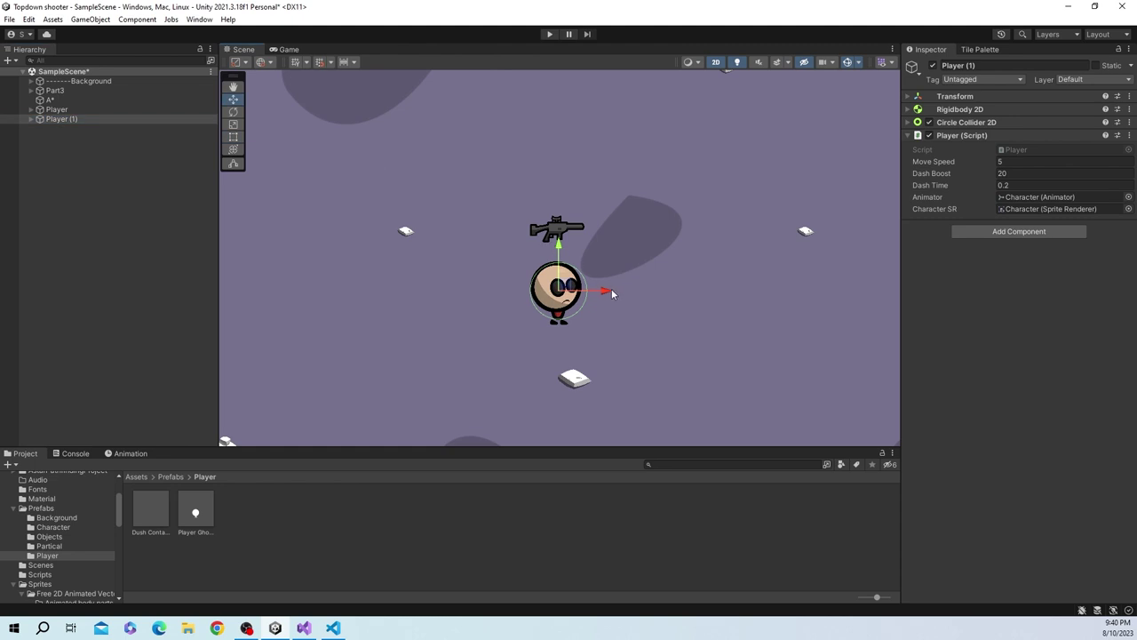
pyautogui.moveTo(612, 293); pyautogui.dragTo(506, 300)
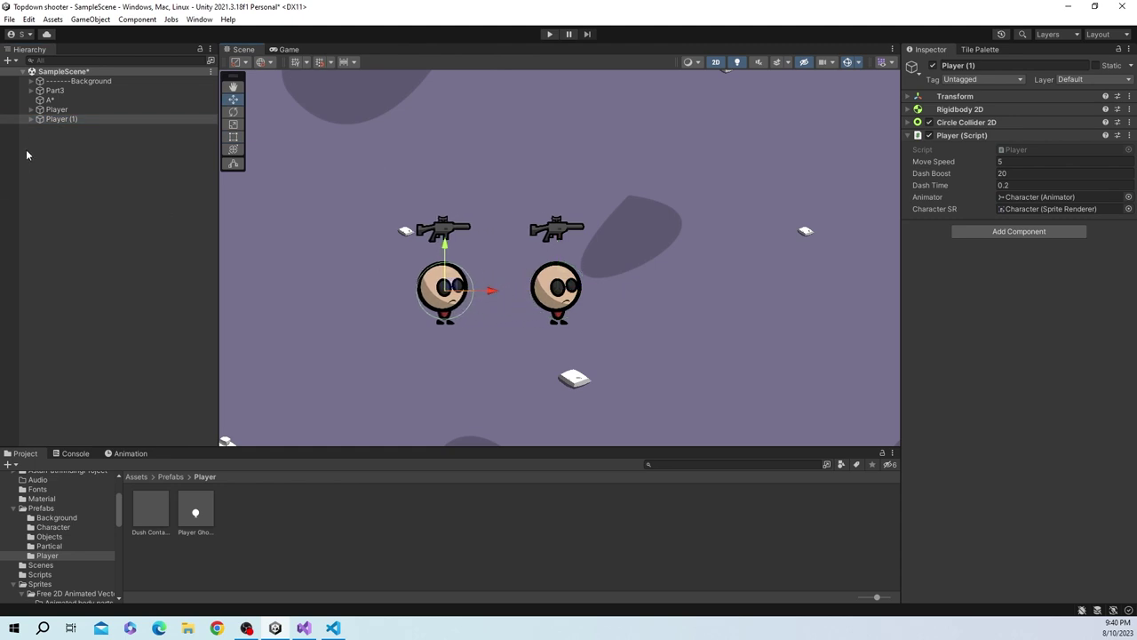
# Delete the copy's three weaponR1 child objects
pyautogui.click(31, 118)
pyautogui.click(58, 128)
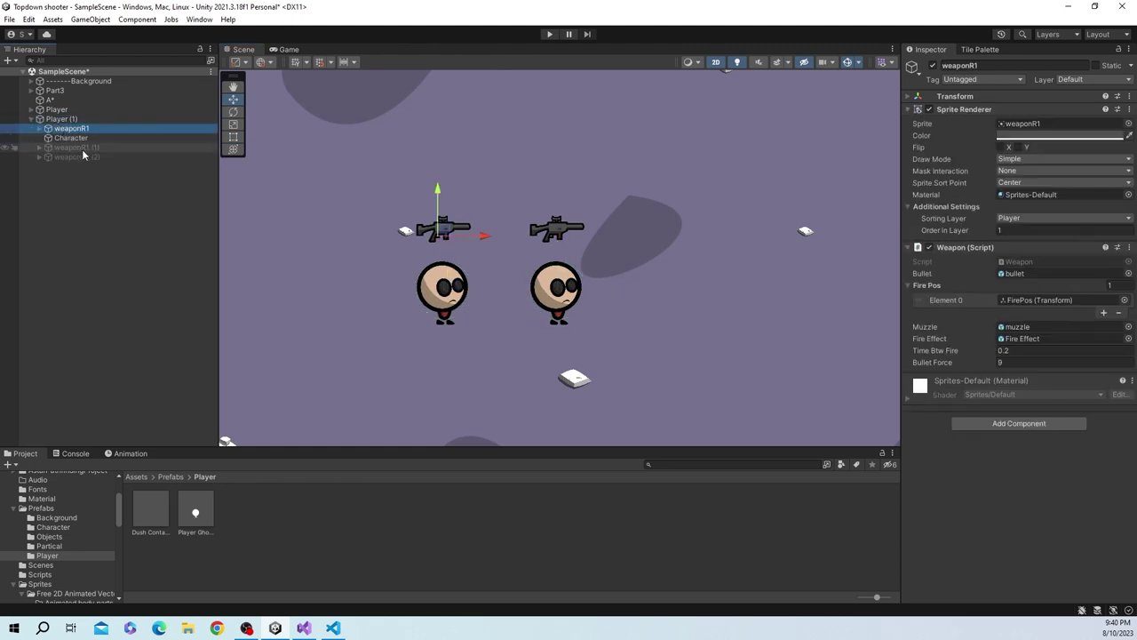
pyautogui.click(82, 149)
pyautogui.keyDown('shift'); pyautogui.click(81, 156); pyautogui.keyUp('shift')
pyautogui.keyDown('ctrl'); pyautogui.click(78, 128); pyautogui.keyUp('ctrl')
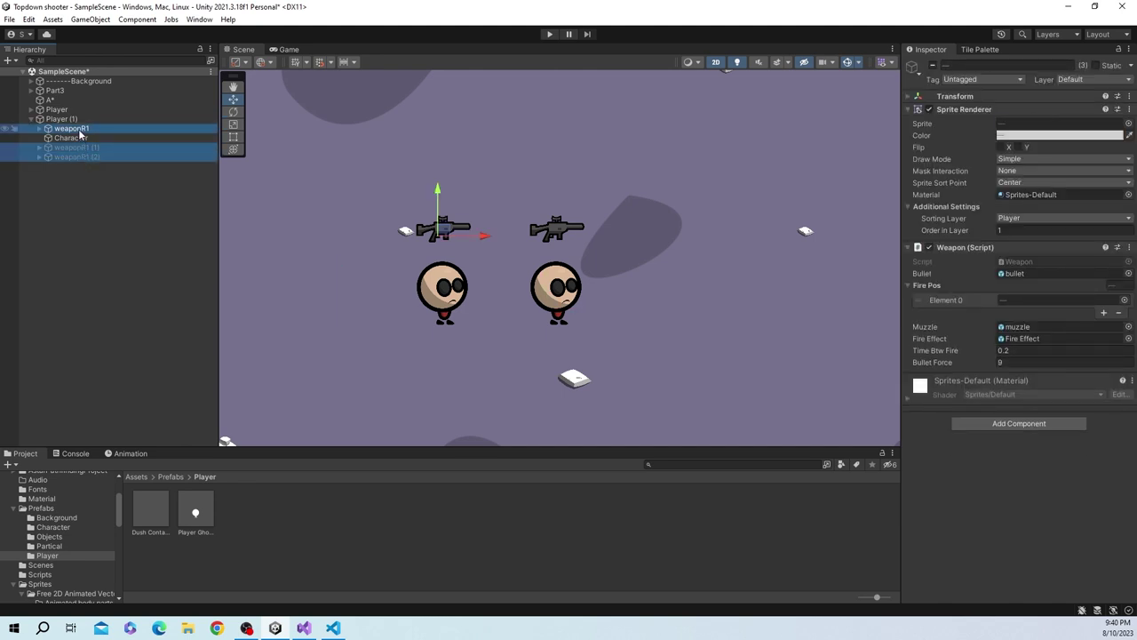
pyautogui.press('Delete')
# Remove Rigidbody 2D, Circle Collider 2D and the Player script from the copy
pyautogui.click(79, 119)
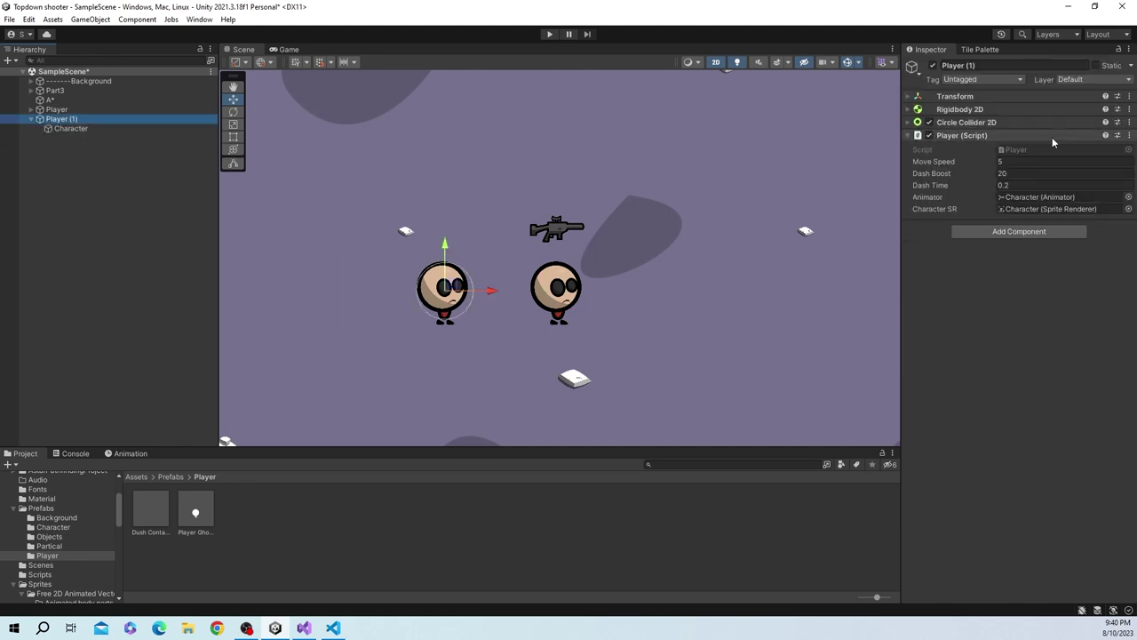
pyautogui.click(1129, 108)
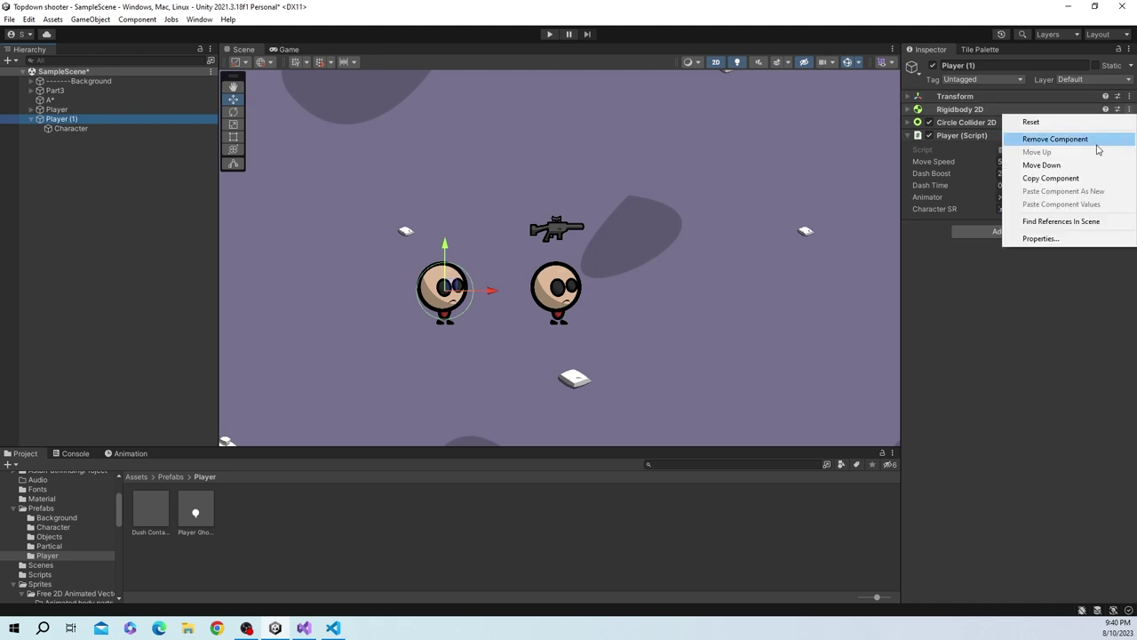
pyautogui.click(1070, 137)
pyautogui.click(1129, 108)
pyautogui.click(1056, 139)
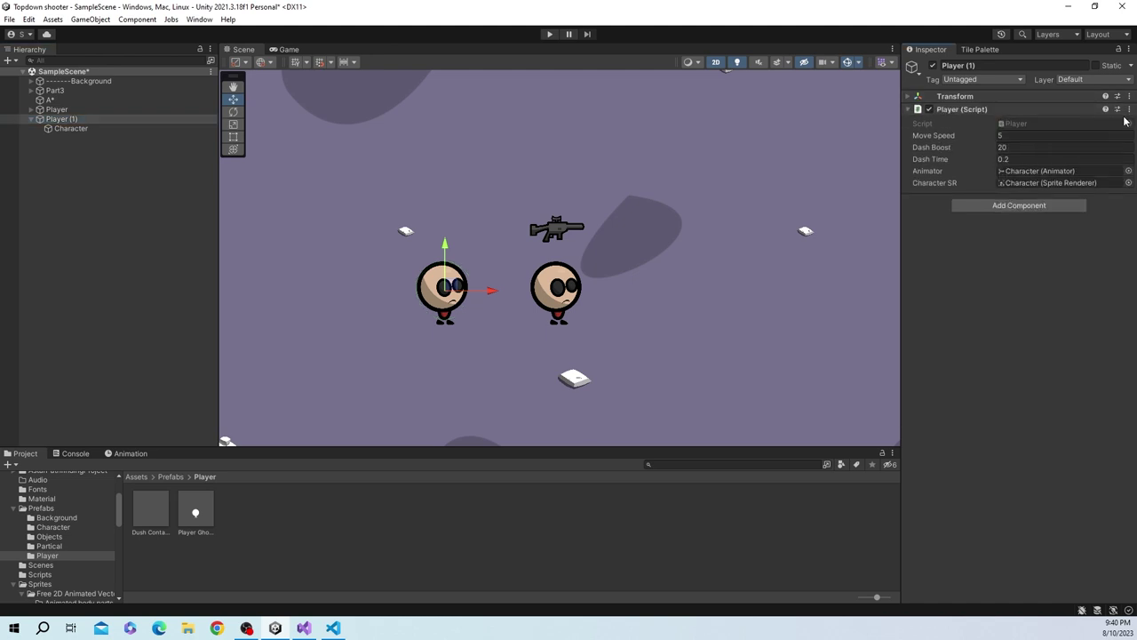
pyautogui.click(1129, 108)
pyautogui.click(1055, 139)
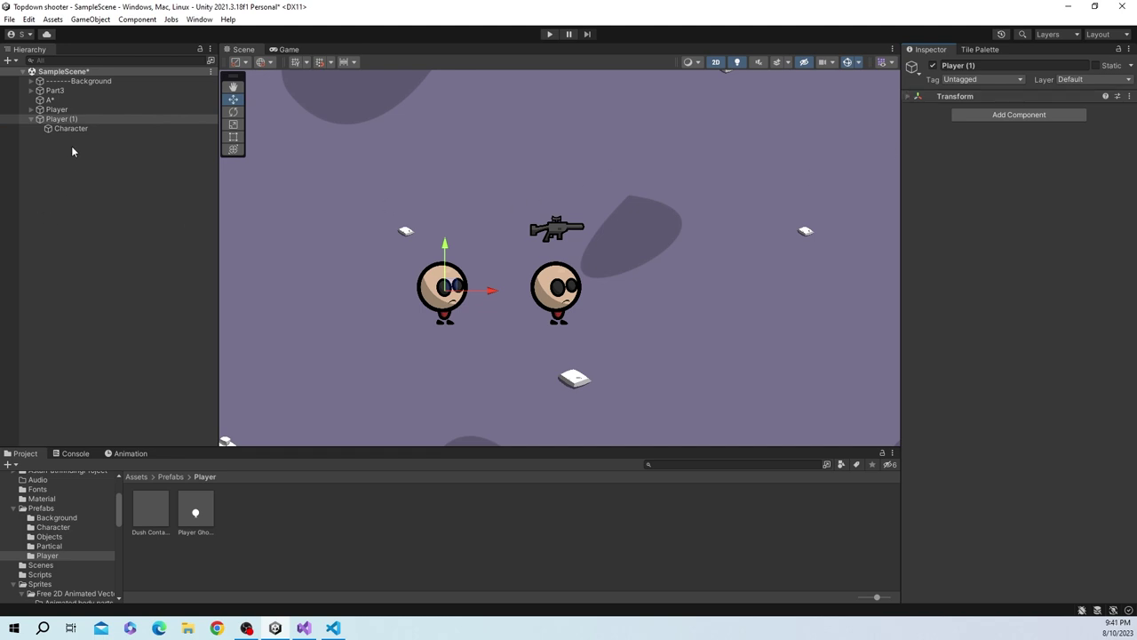
# Rename the copy to Player_Ghost
pyautogui.hotkey('ctrl', 's')
pyautogui.click(72, 119)
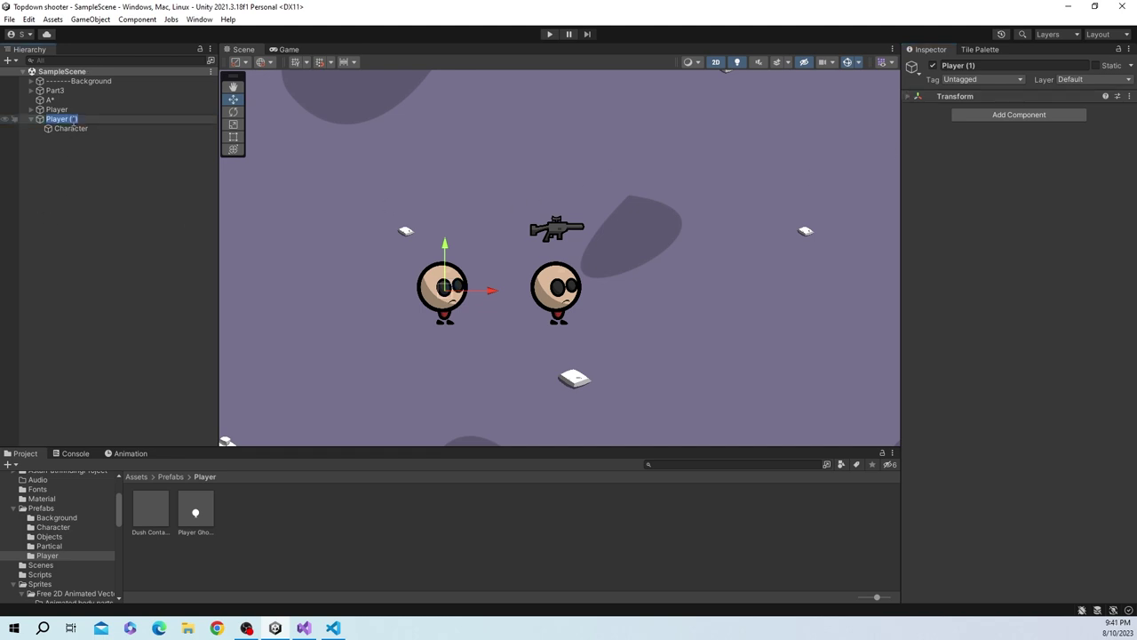
pyautogui.write('Player_Gh')
pyautogui.write('ost')
pyautogui.press('Return')
# Set the Player_Ghost Character's Sprite Renderer material to Flash Material
pyautogui.click(81, 126)
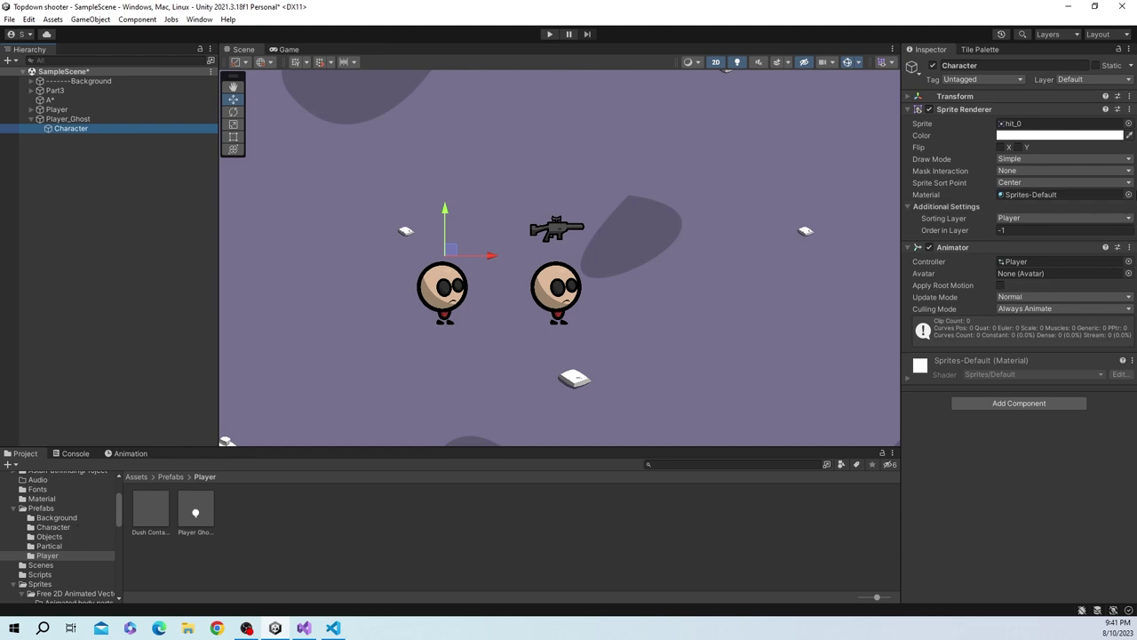
pyautogui.click(1129, 194)
pyautogui.scroll(3, 1067, 305)
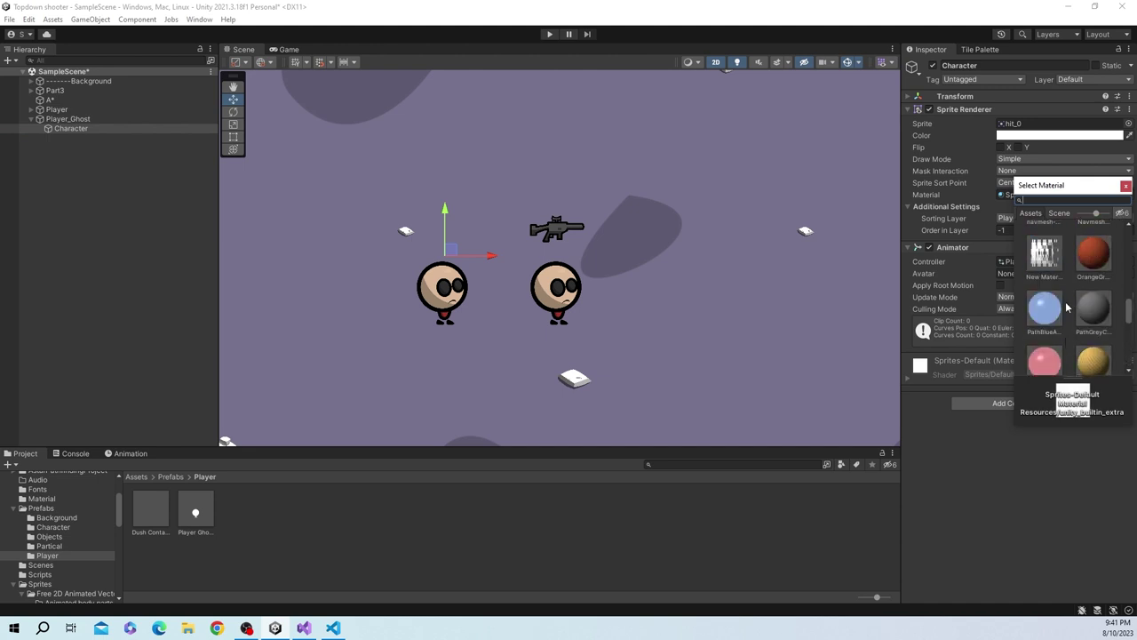
pyautogui.scroll(2, 1067, 306)
pyautogui.scroll(2, 1067, 309)
pyautogui.scroll(2, 1067, 311)
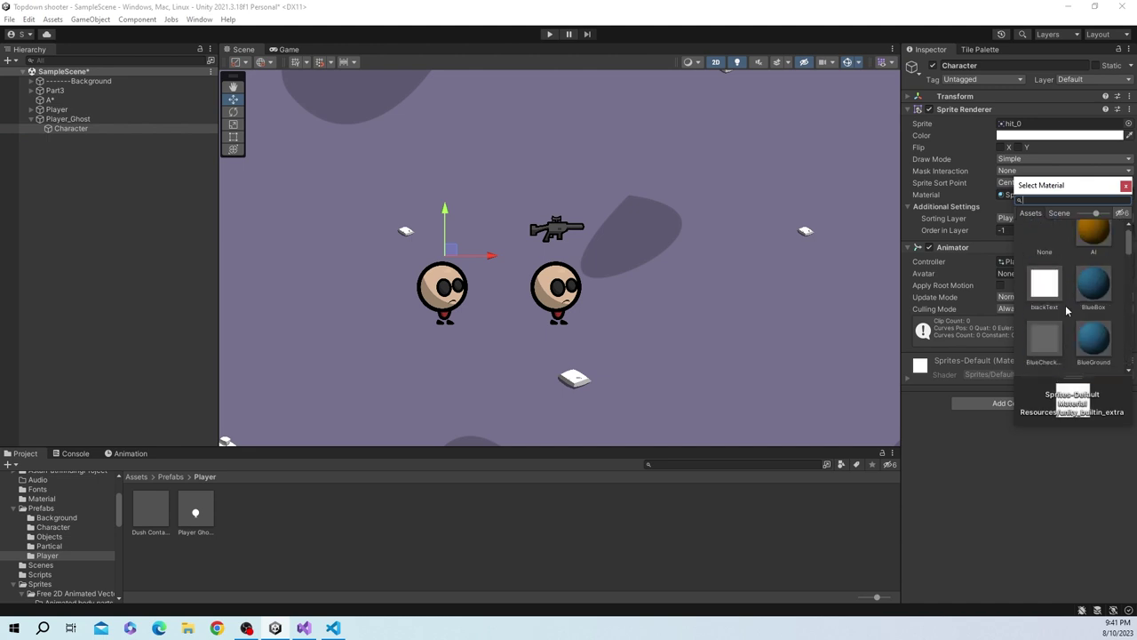
pyautogui.doubleClick(1040, 274)
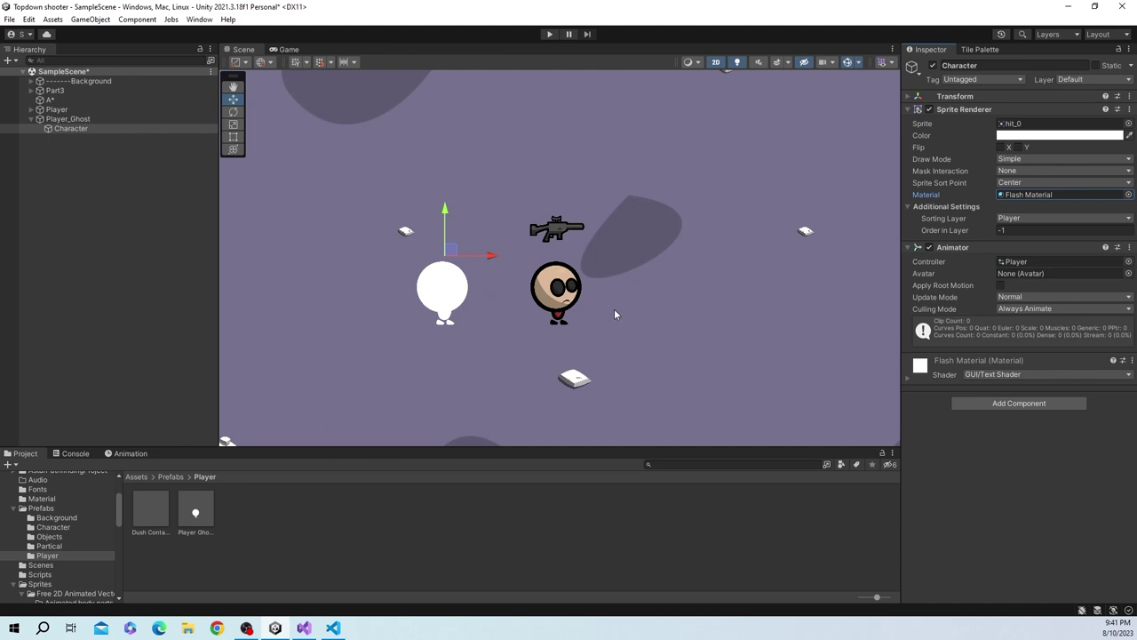
# Locate and inspect the Flash Material asset in the Material folder
pyautogui.click(42, 500)
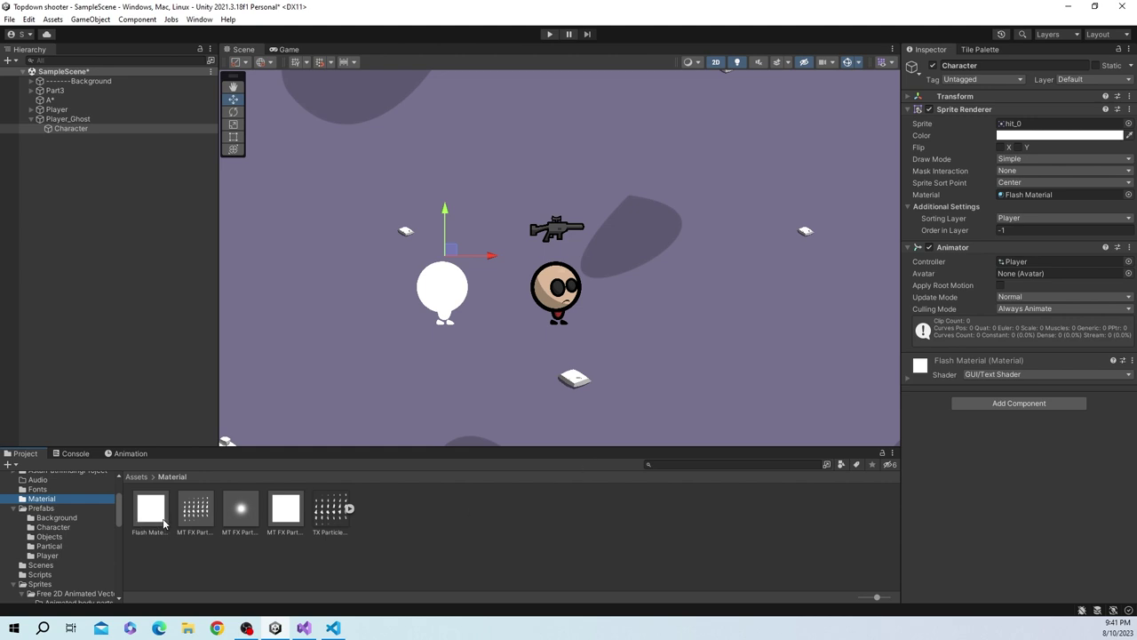
pyautogui.click(1035, 195)
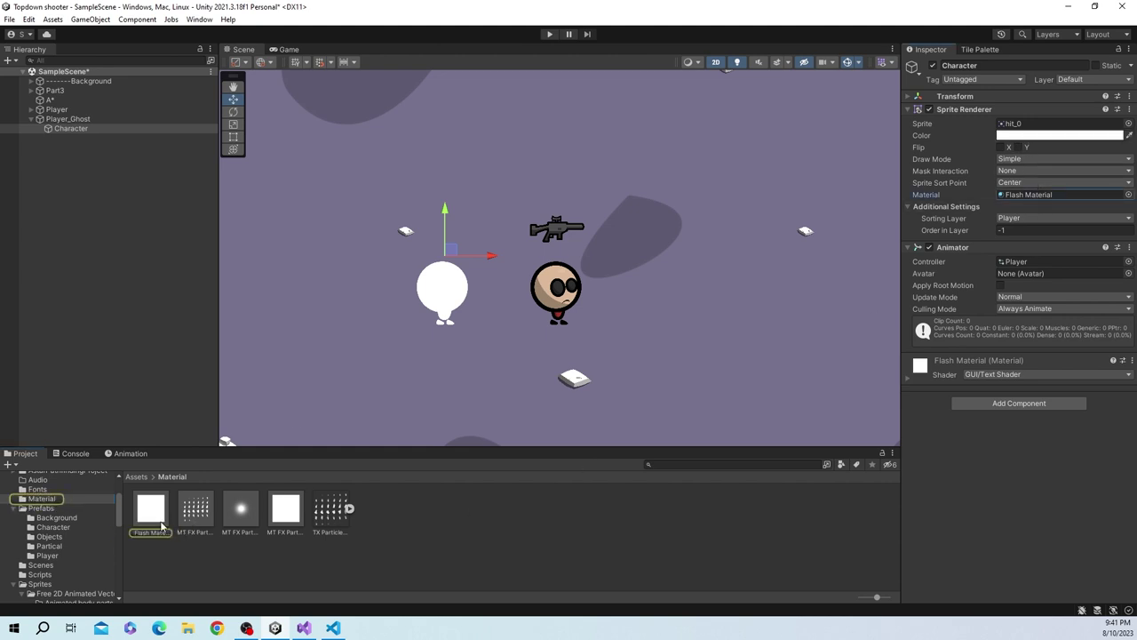
pyautogui.click(158, 523)
pyautogui.click(463, 515)
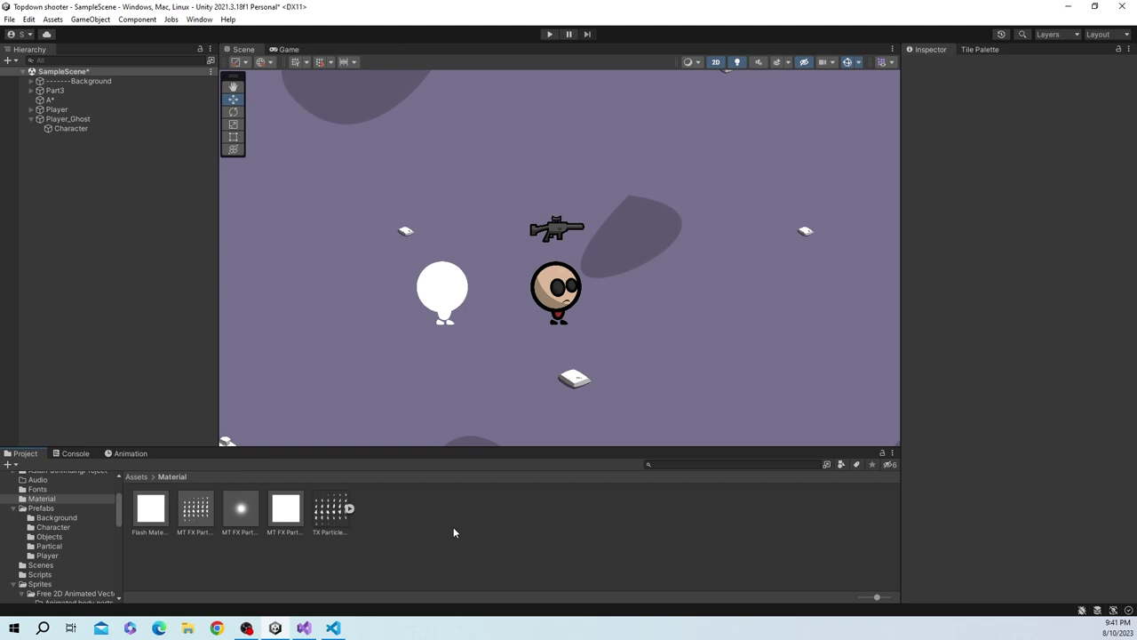
# Create a new material named FlashMaterial using the GUI/Text Shader
pyautogui.rightClick(444, 524)
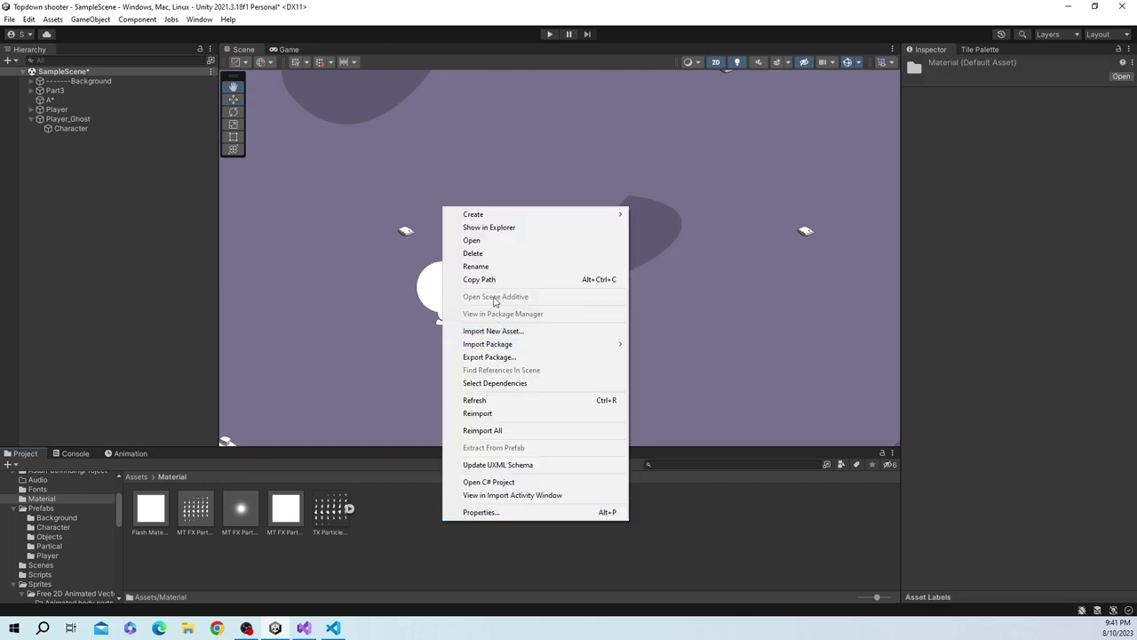
pyautogui.moveTo(478, 216)
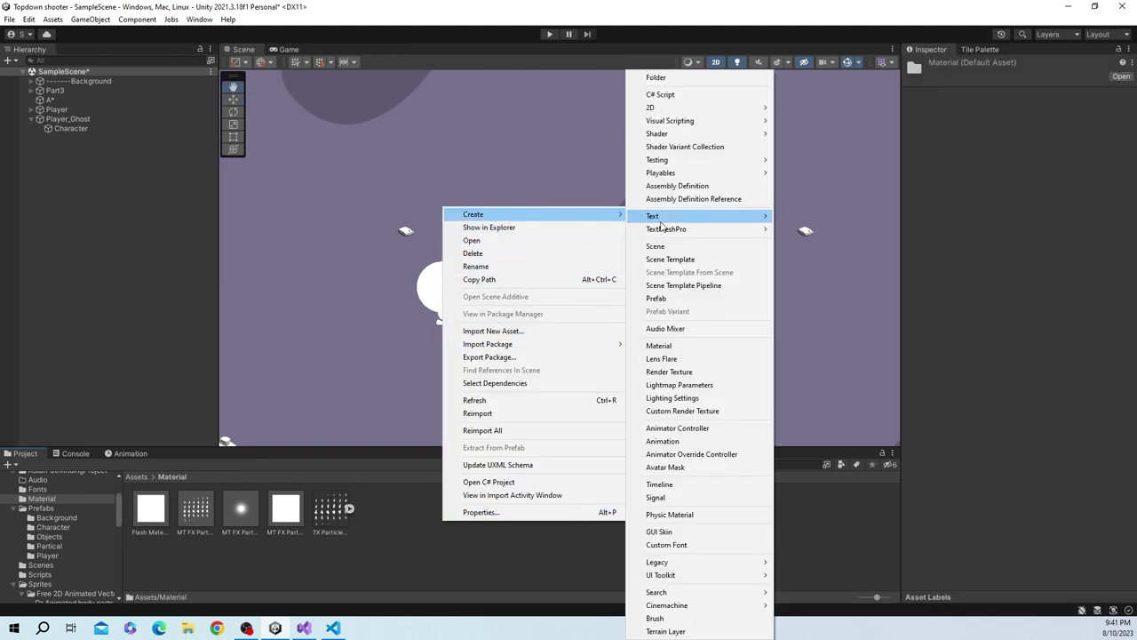
pyautogui.click(686, 347)
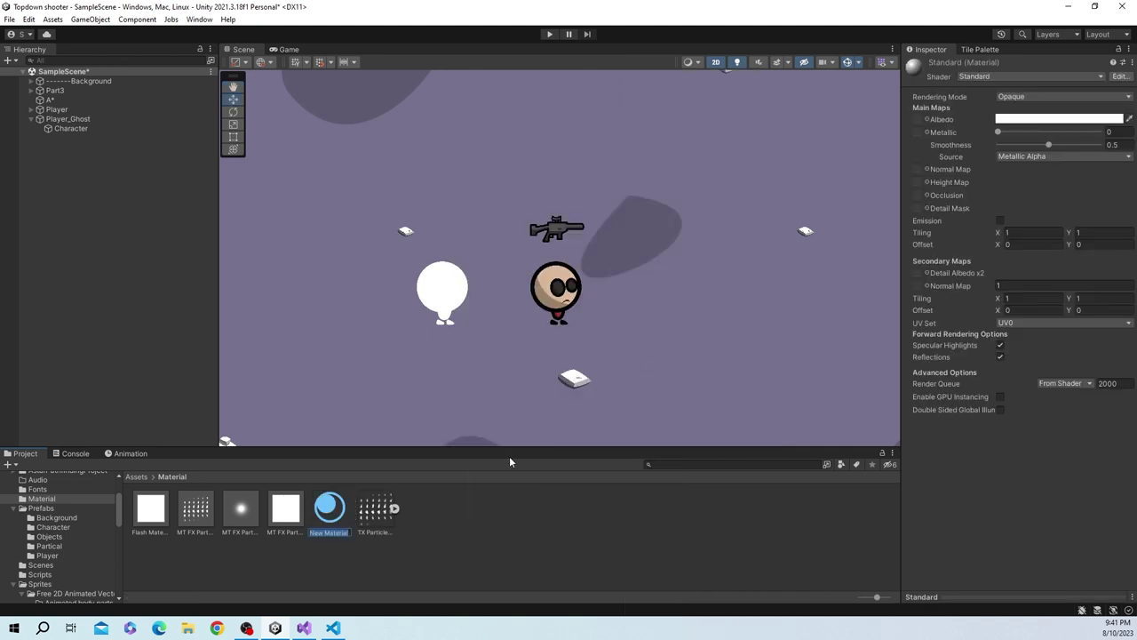
pyautogui.write('F')
pyautogui.write('erial')
pyautogui.press('Return')
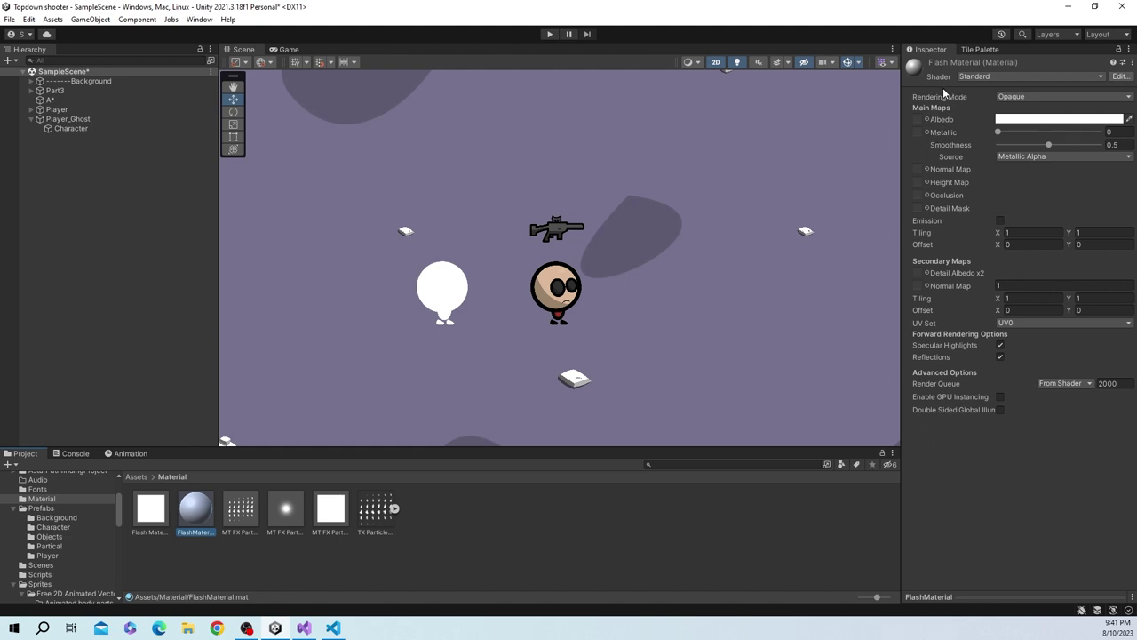
pyautogui.click(974, 78)
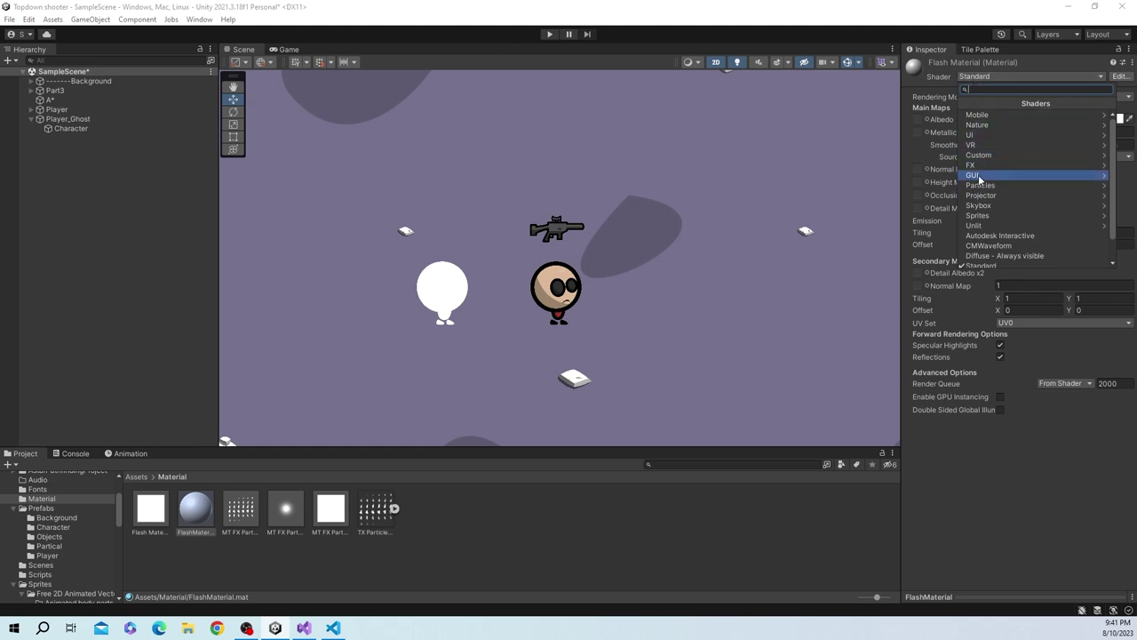
pyautogui.click(980, 176)
pyautogui.click(982, 116)
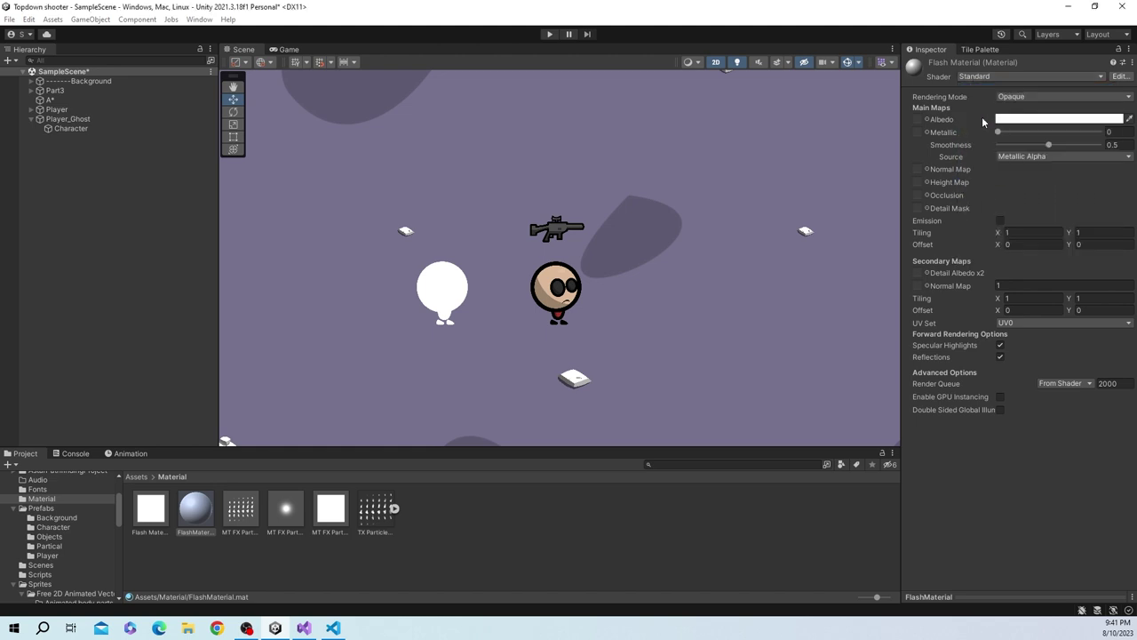
# Delete the old Flash Material asset
pyautogui.click(169, 507)
pyautogui.press('Delete')
pyautogui.press('Return')
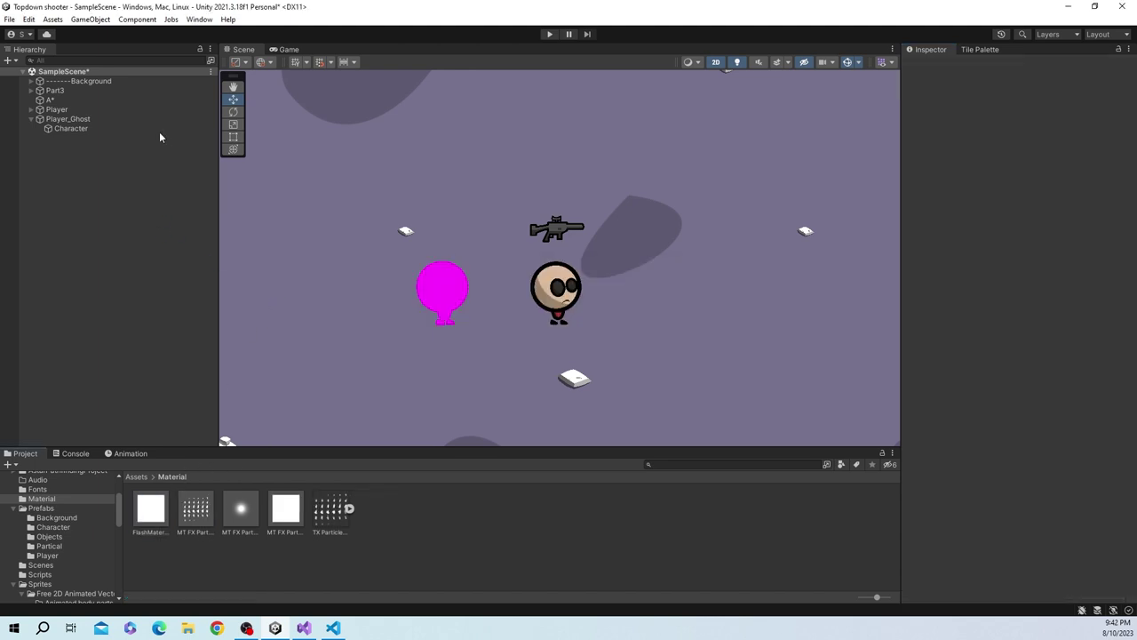
# Assign FlashMaterial to the ghost Character's Sprite Renderer Material field
pyautogui.click(115, 128)
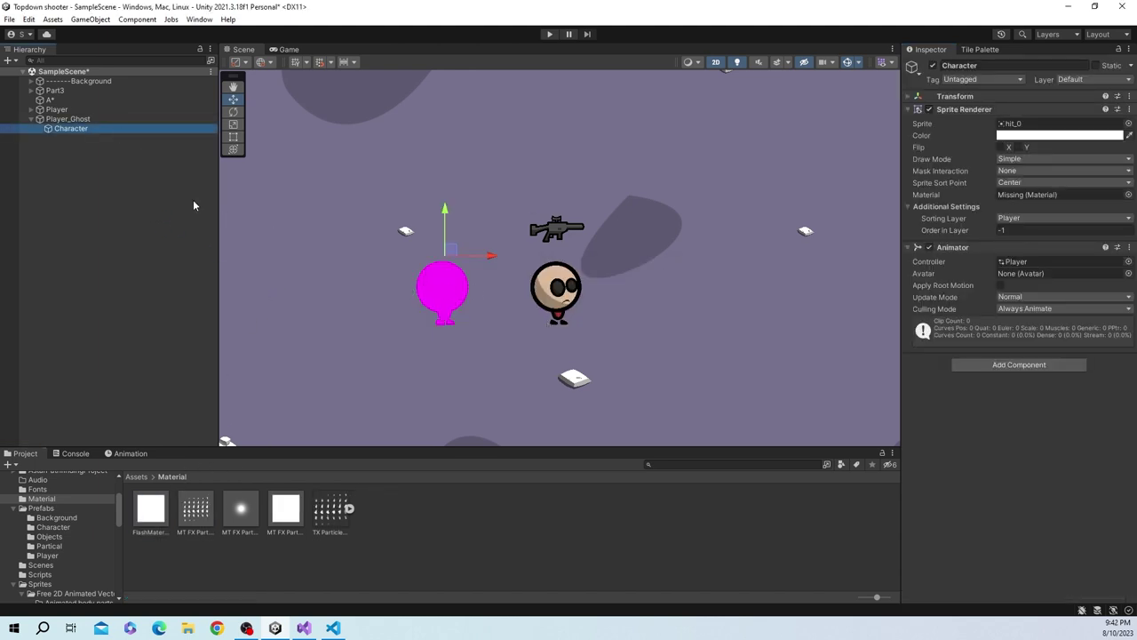
pyautogui.click(91, 122)
pyautogui.click(90, 129)
pyautogui.moveTo(153, 521); pyautogui.dragTo(1041, 194)
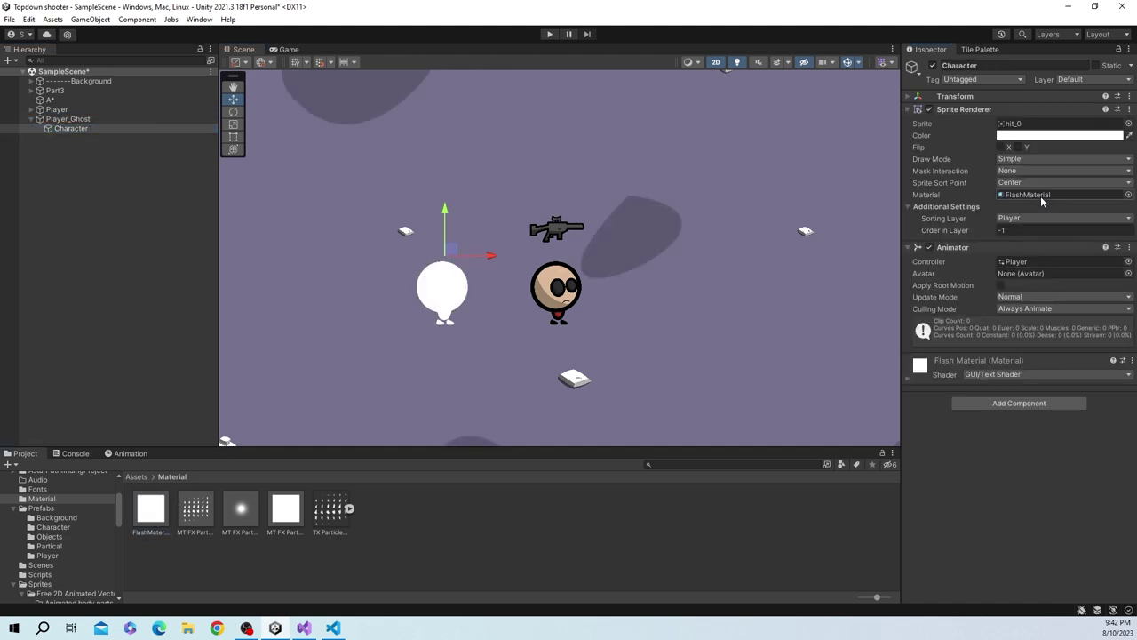
# Check FlashMaterial's Text Color stays white, then reselect the ghost Character
pyautogui.click(167, 510)
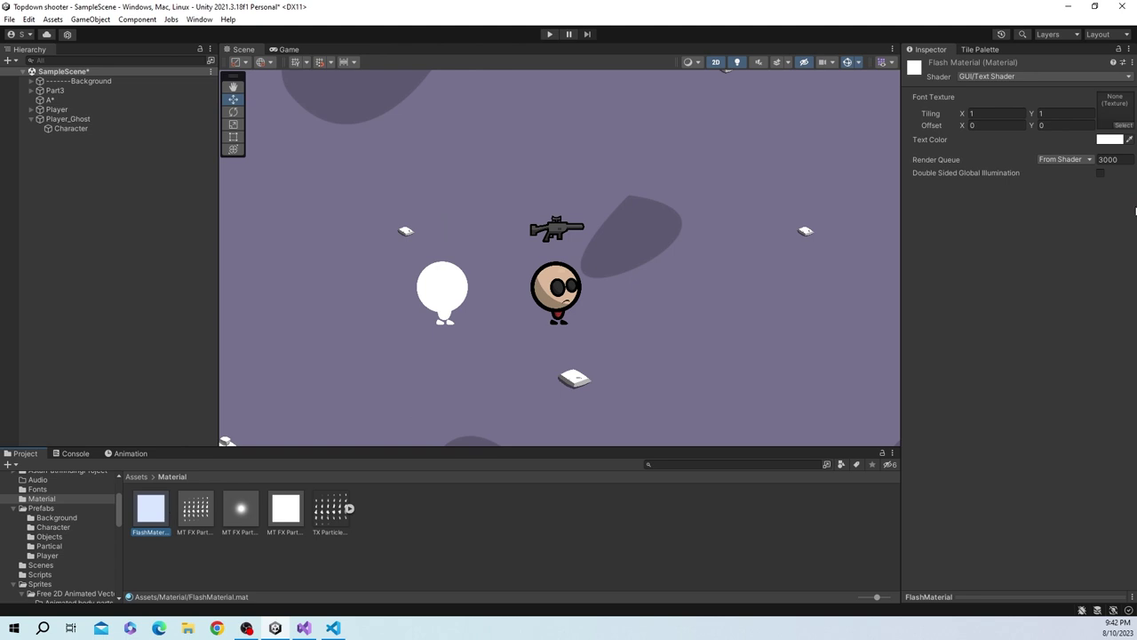
pyautogui.click(1106, 139)
pyautogui.click(1019, 260)
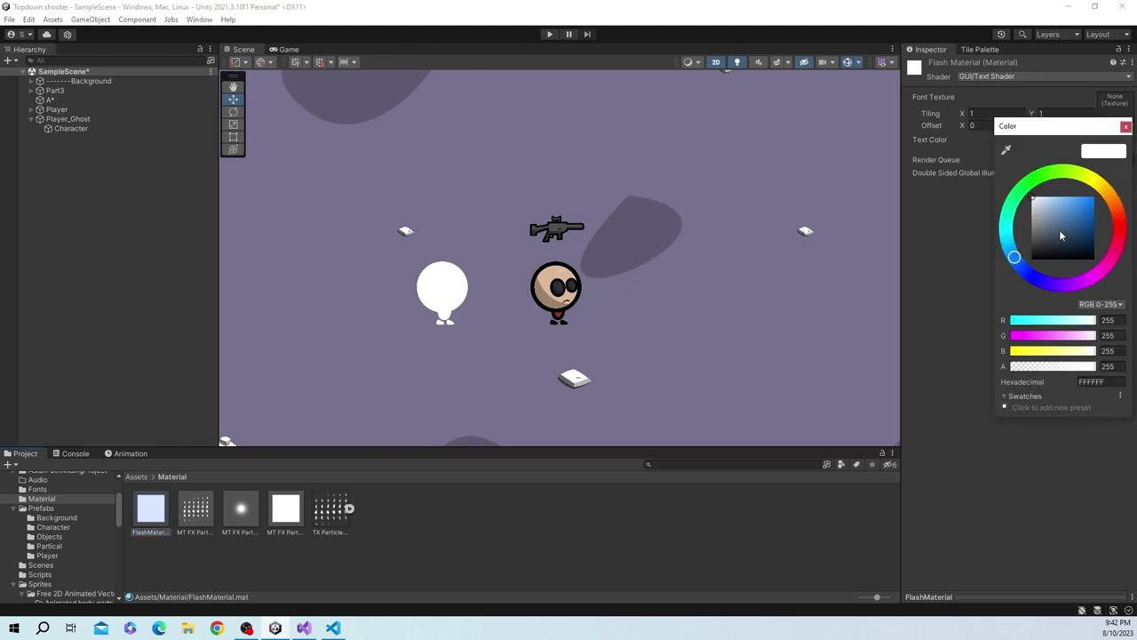
pyautogui.moveTo(1059, 230)
pyautogui.mouseDown()
pyautogui.moveTo(1053, 203)
pyautogui.moveTo(1031, 199)
pyautogui.mouseUp()
pyautogui.click(1125, 130)
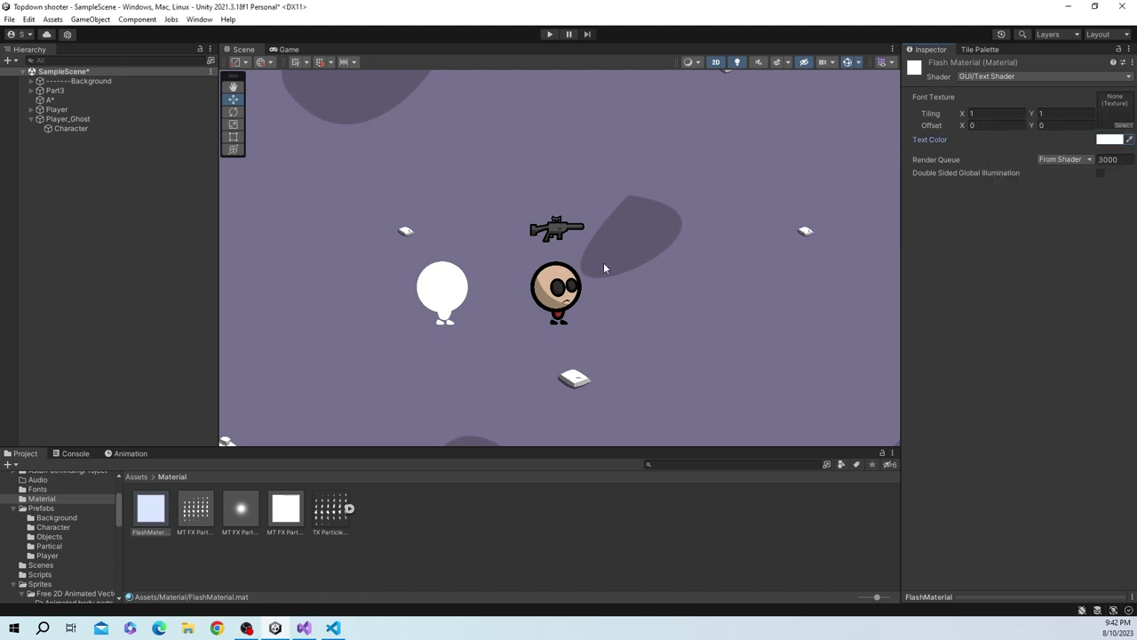
pyautogui.click(464, 525)
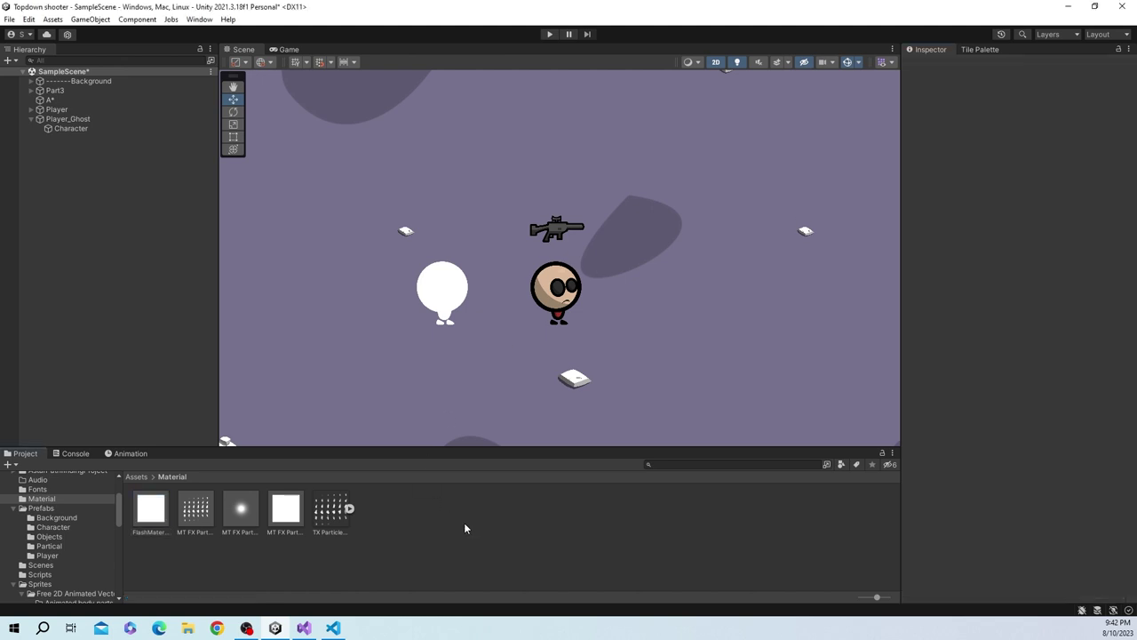
pyautogui.click(443, 289)
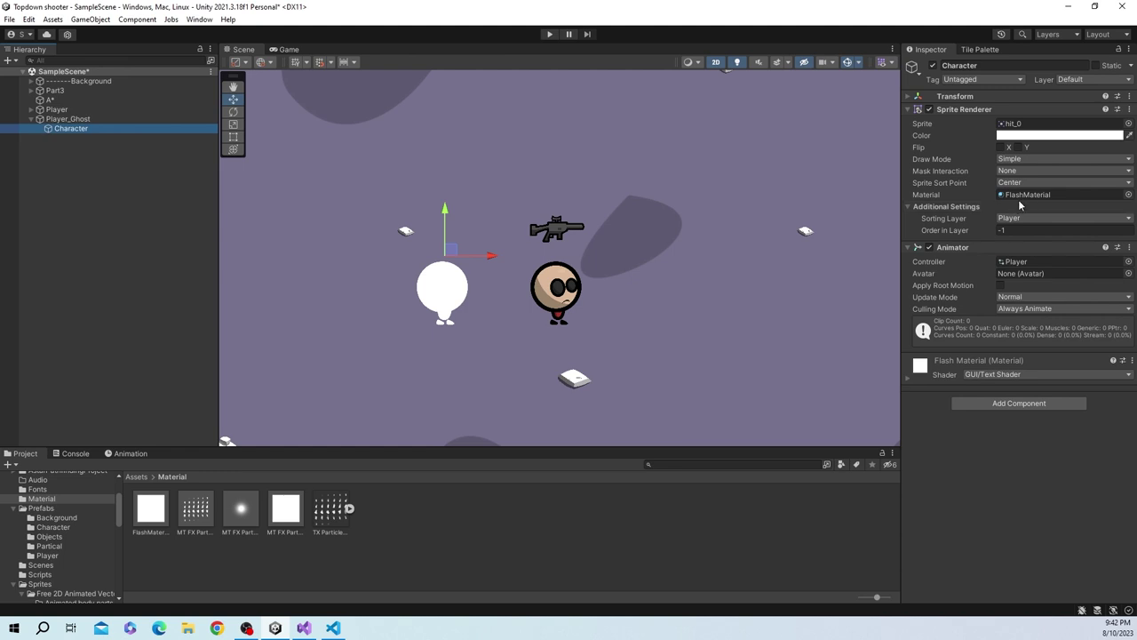
# Set the ghost Character's Animator Controller to None
pyautogui.click(1128, 261)
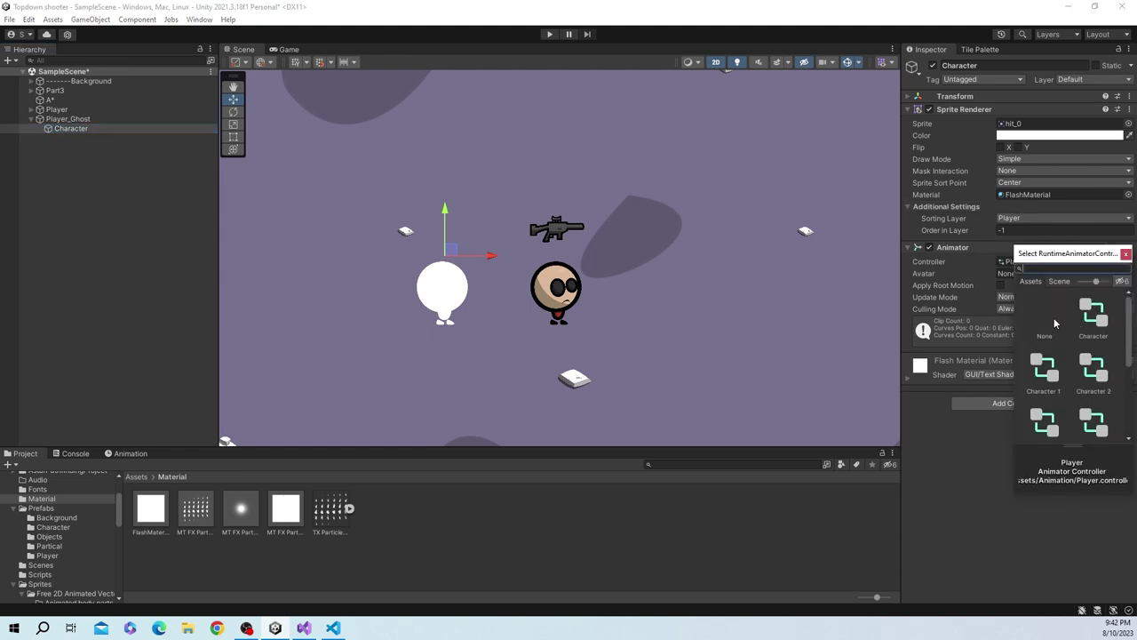
pyautogui.doubleClick(1053, 317)
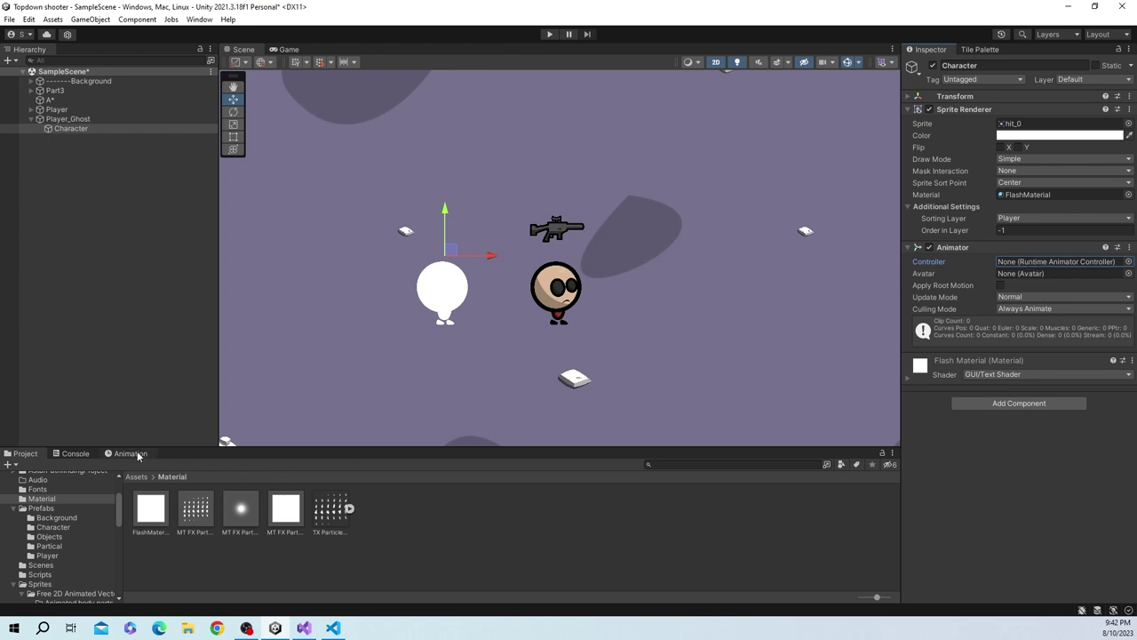
pyautogui.click(74, 130)
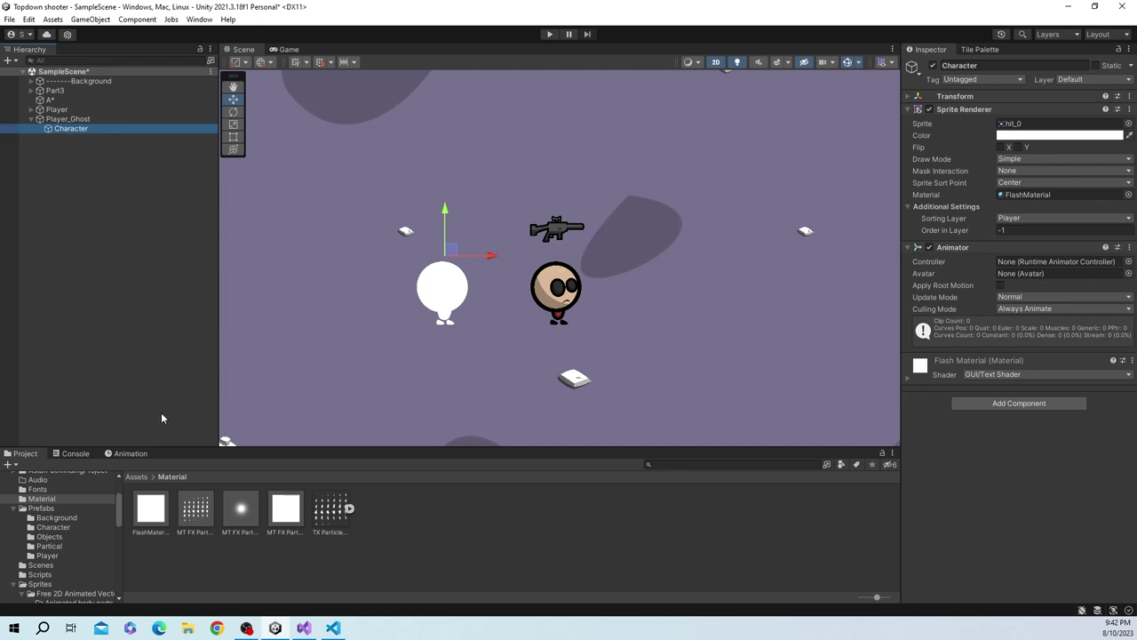
# Bring up the Animation window with the ghost Character selected
pyautogui.click(129, 454)
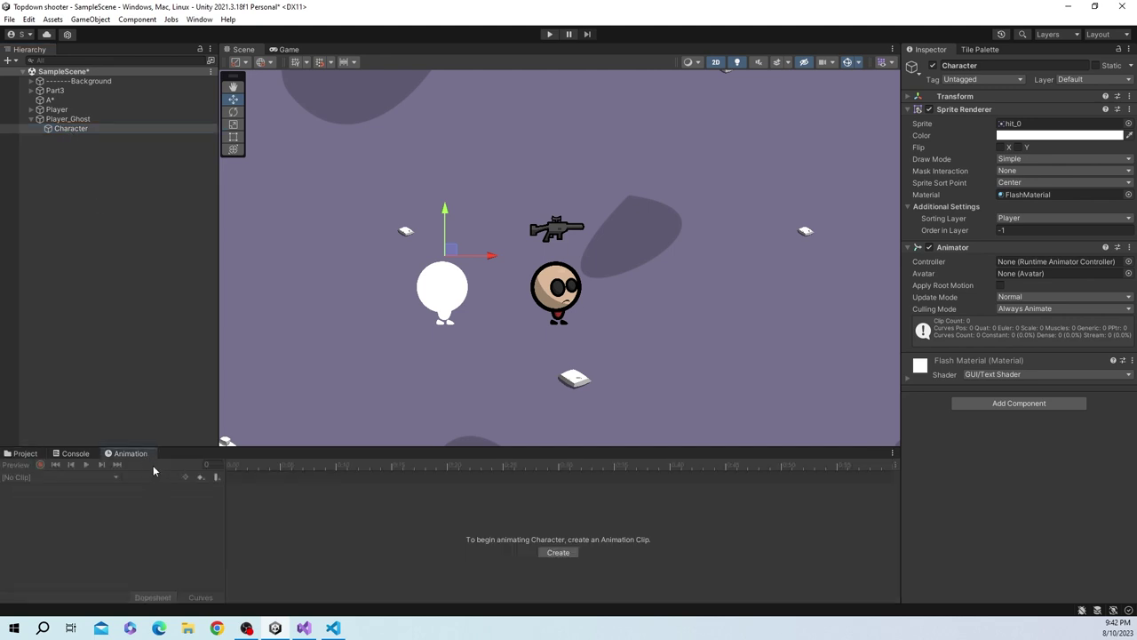
pyautogui.click(199, 20)
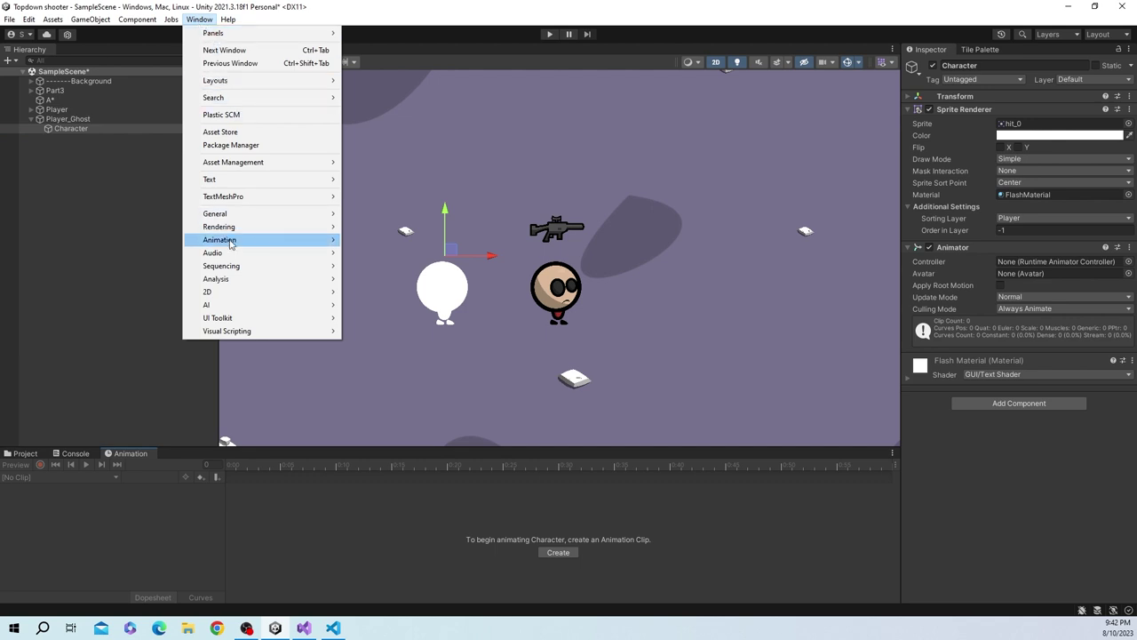
pyautogui.moveTo(230, 247)
pyautogui.click(359, 241)
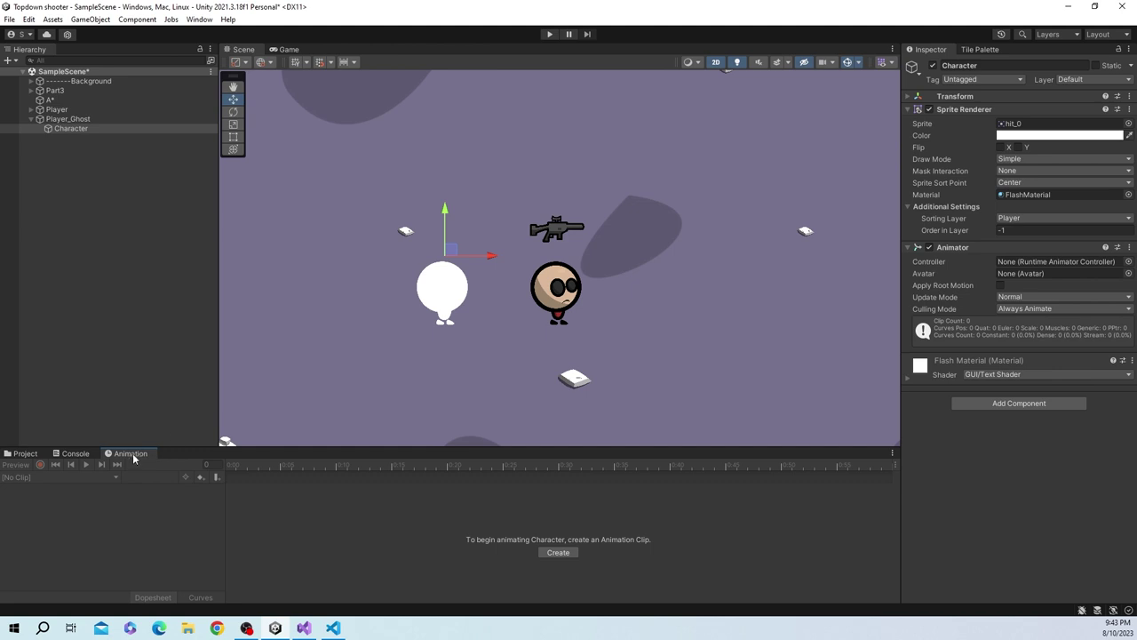
pyautogui.click(77, 130)
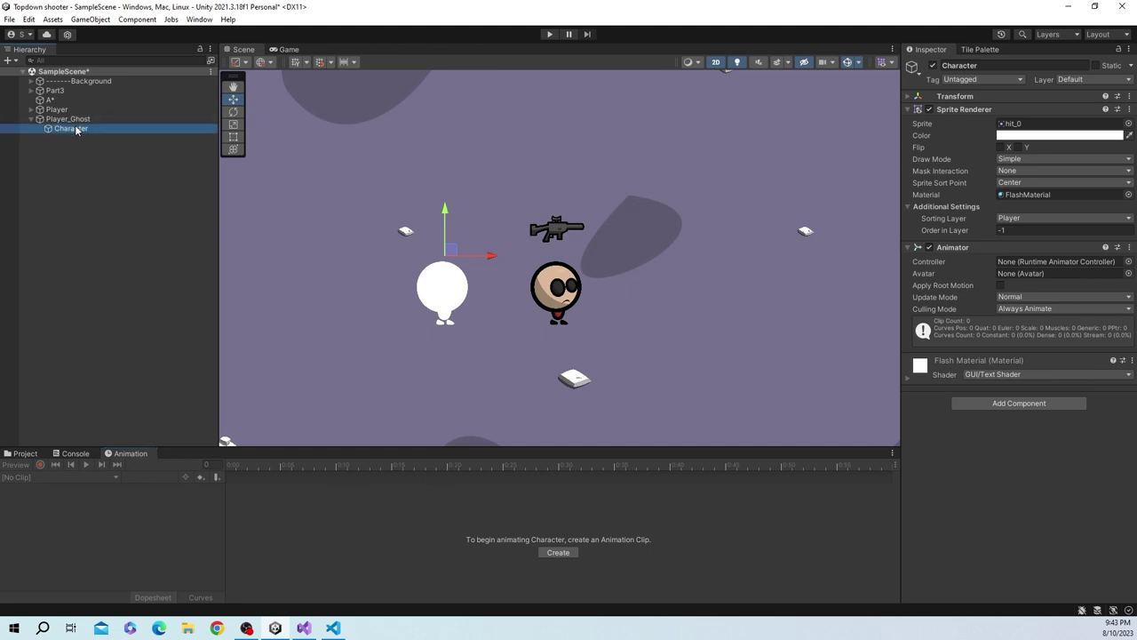
# Save a new Player_ghost clip in Assets/Animation, replacing the existing Player_ghost clip
pyautogui.click(558, 552)
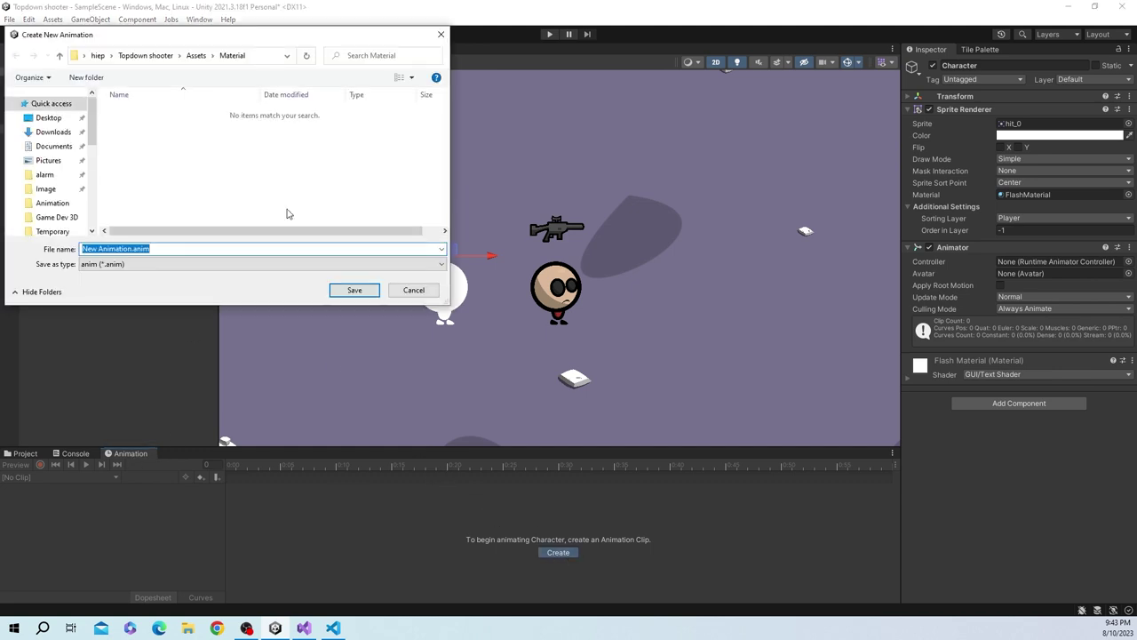
pyautogui.click(195, 55)
pyautogui.doubleClick(147, 123)
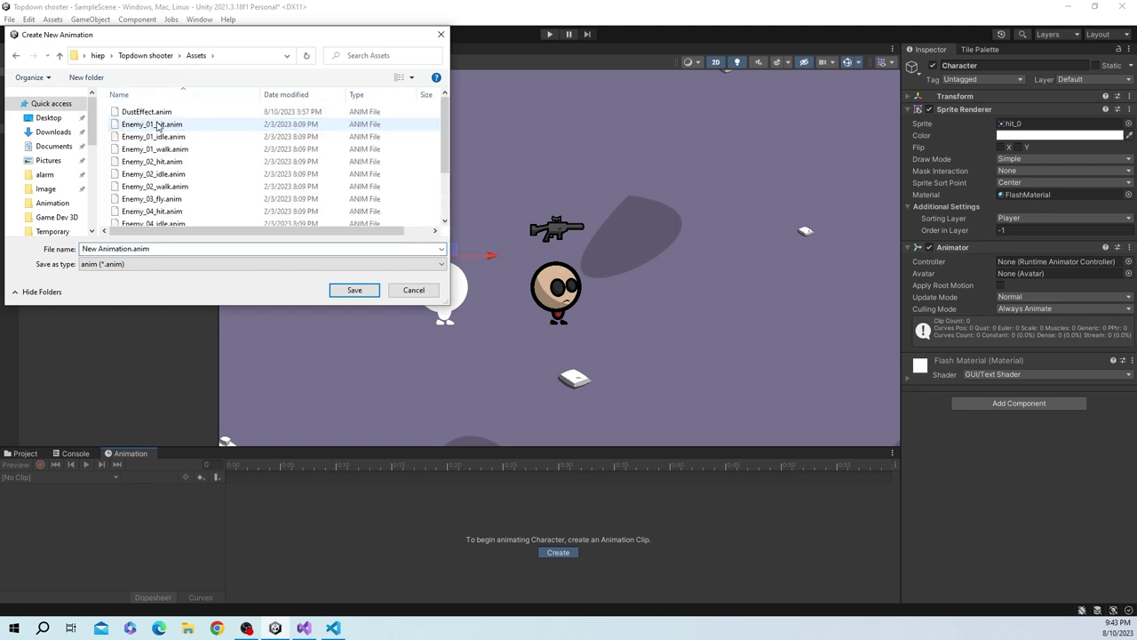
pyautogui.click(239, 248)
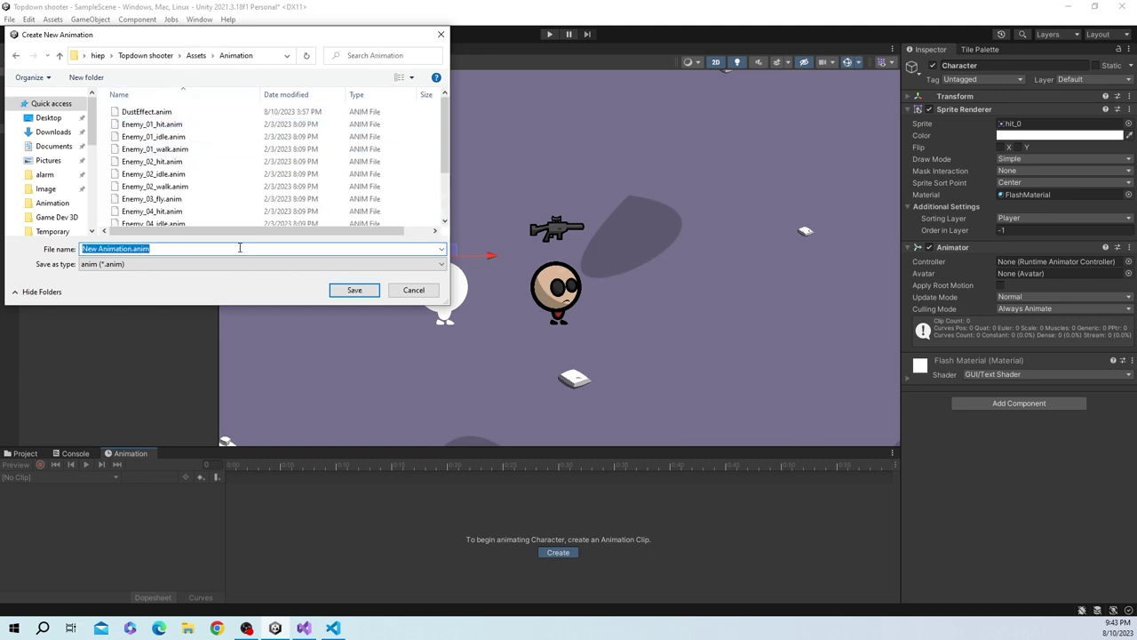
pyautogui.write('Player')
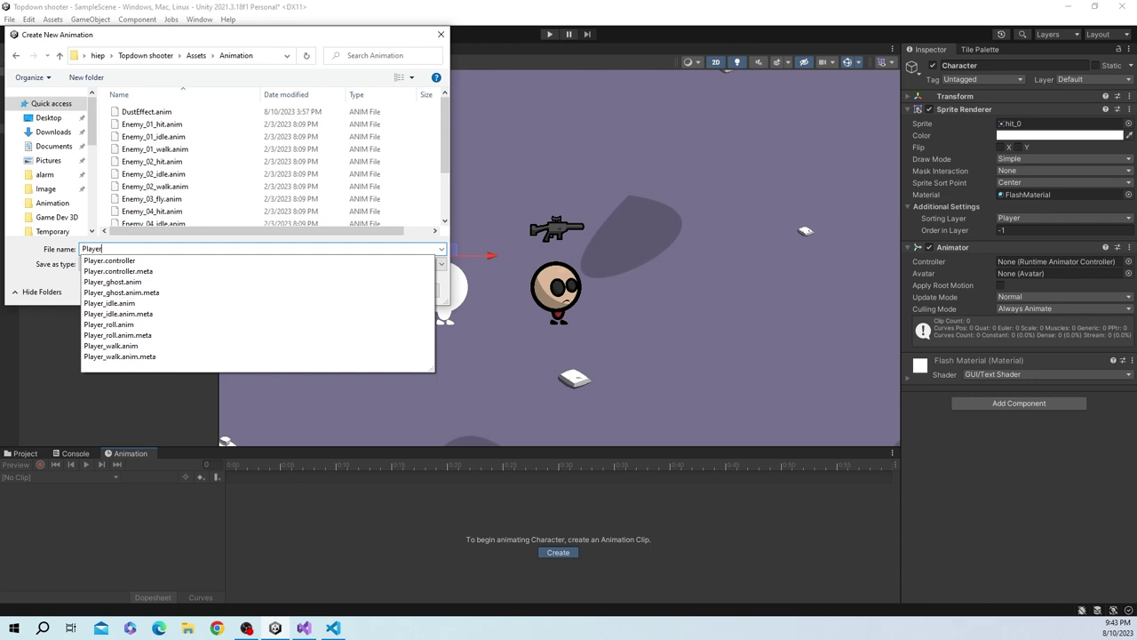
pyautogui.write('_ghost')
pyautogui.press('Return')
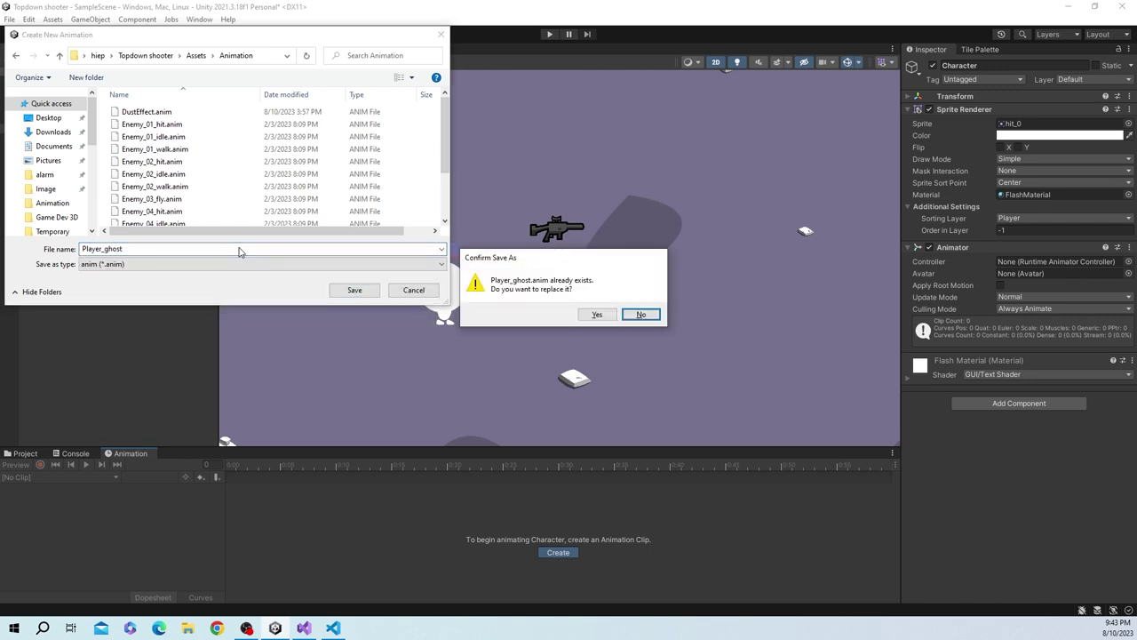
pyautogui.click(598, 316)
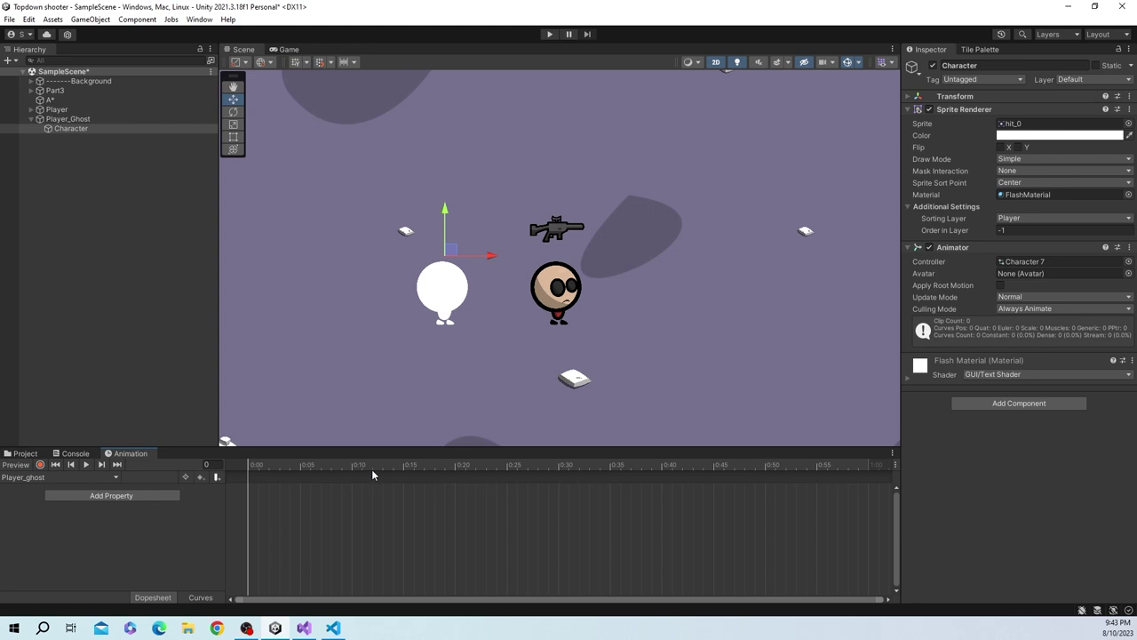
# Start recording at frame 0 and key the ghost sprite Color with alpha lowered to 190
pyautogui.click(265, 464)
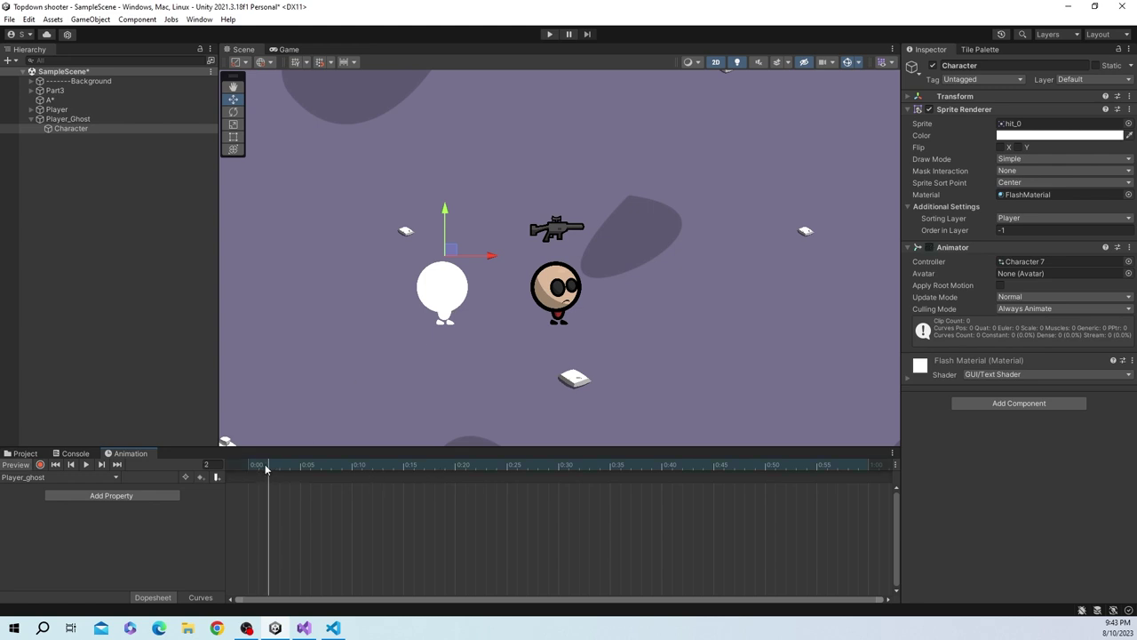
pyautogui.moveTo(265, 464); pyautogui.dragTo(246, 467)
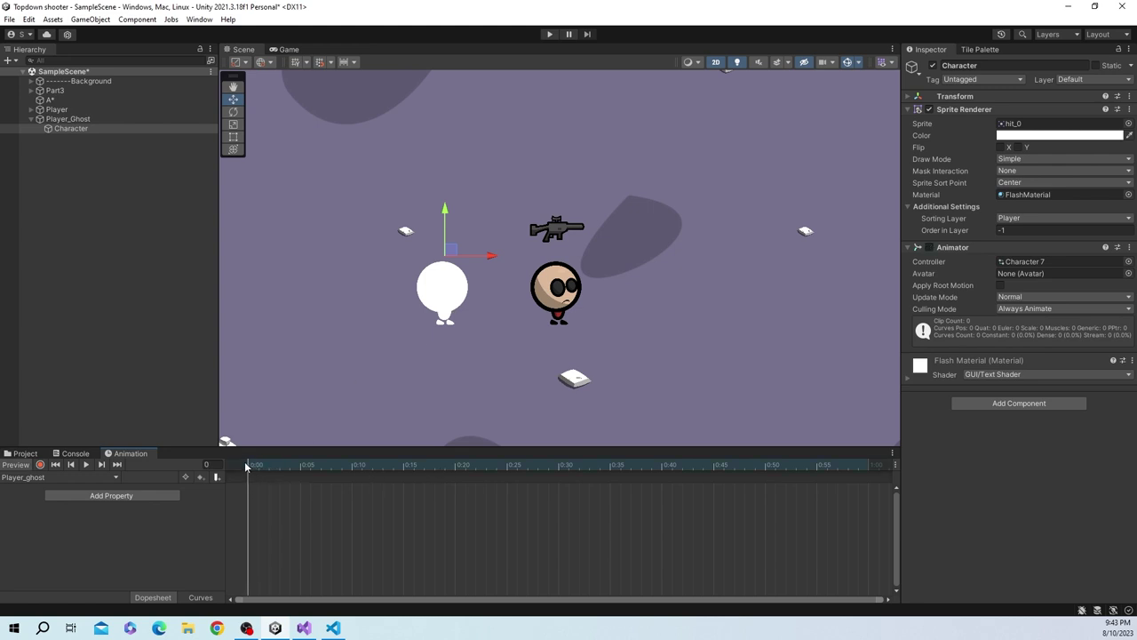
pyautogui.click(39, 465)
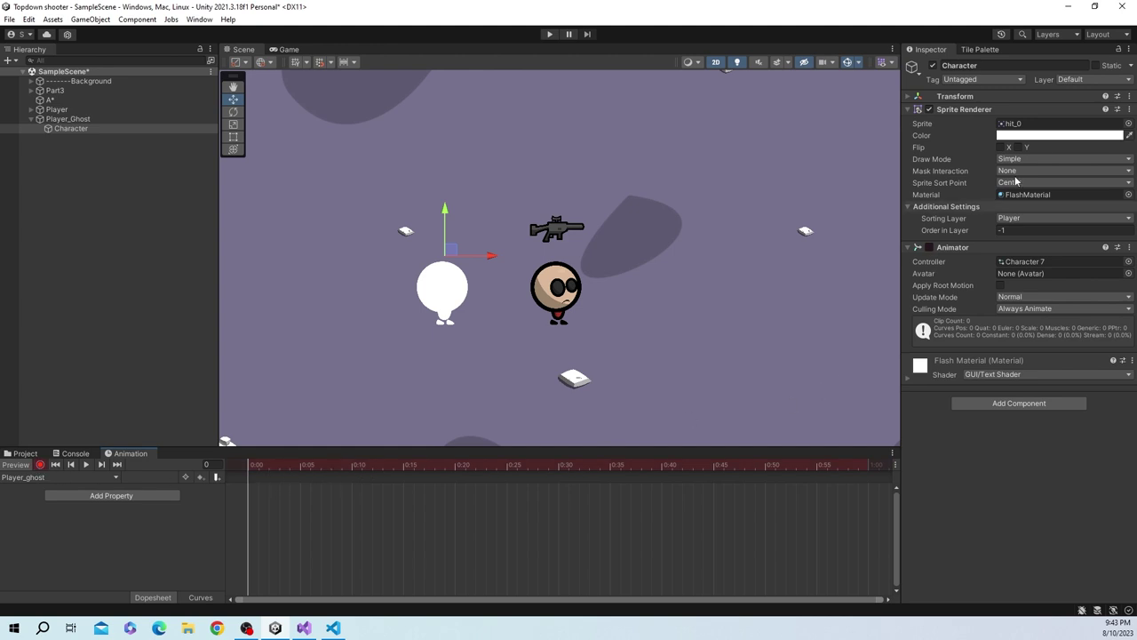
pyautogui.click(1059, 135)
pyautogui.moveTo(1083, 374); pyautogui.dragTo(1075, 373)
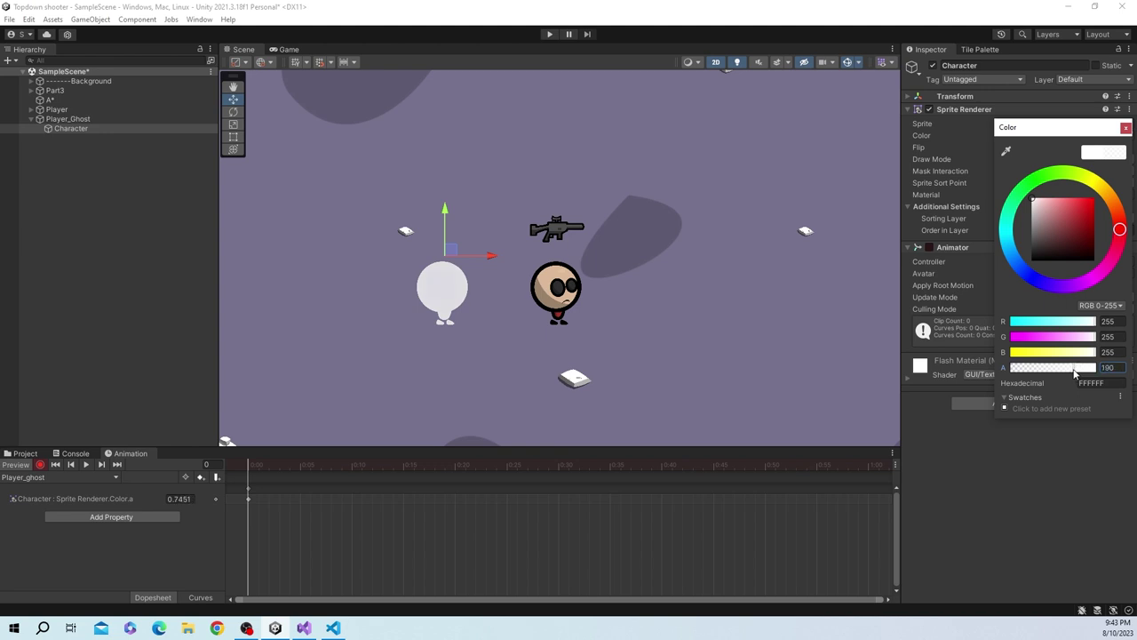
pyautogui.click(1008, 231)
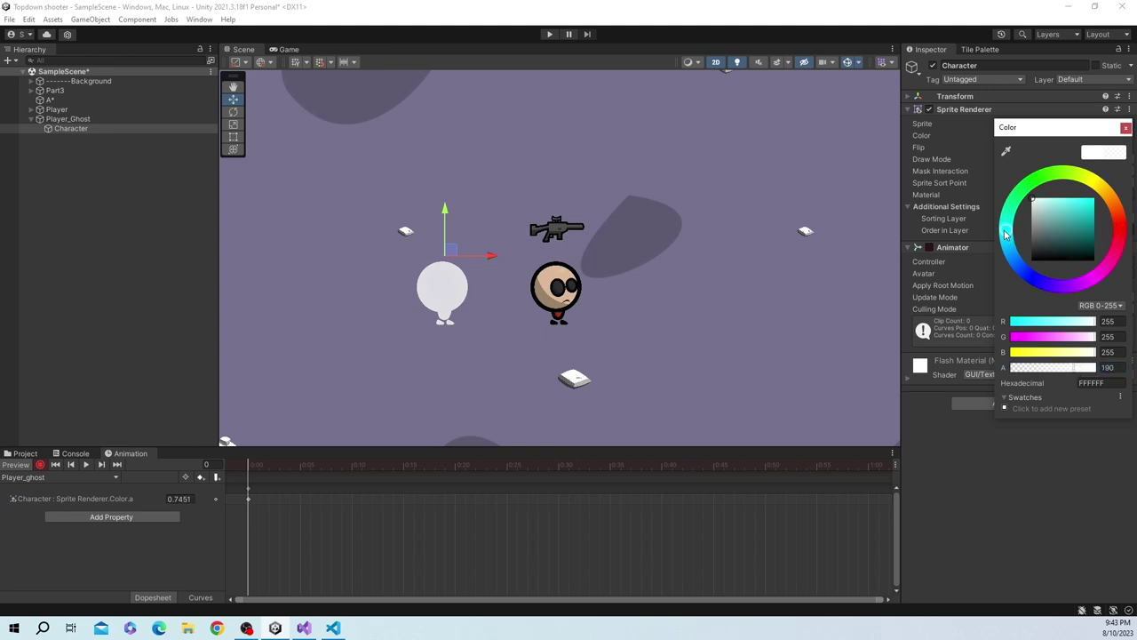
pyautogui.moveTo(1038, 212); pyautogui.dragTo(1024, 197)
pyautogui.click(1125, 128)
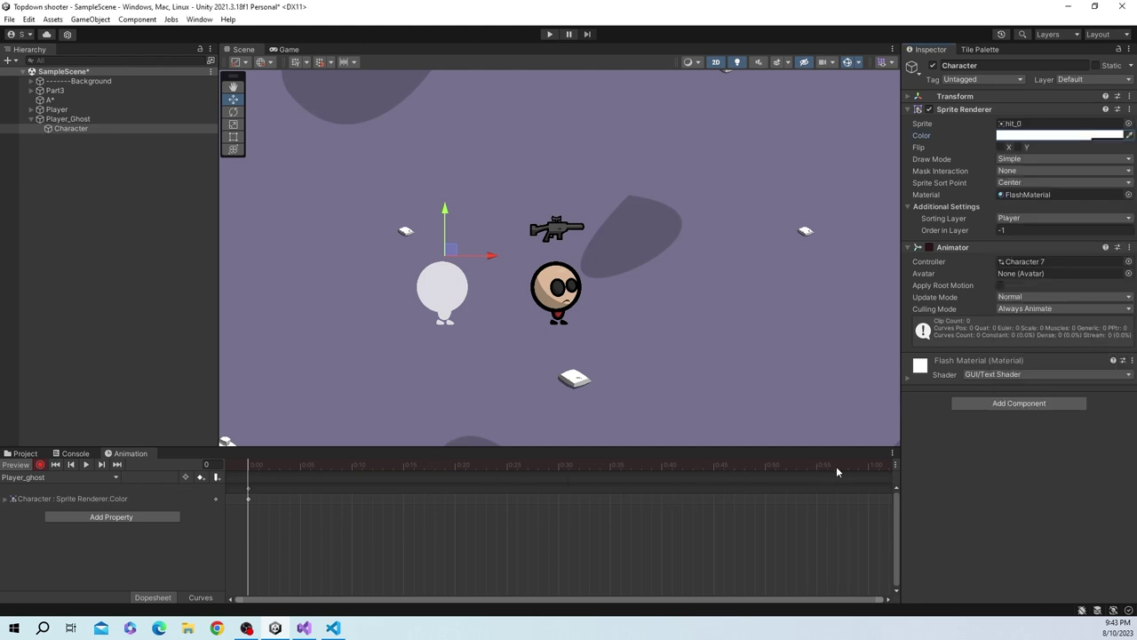
# Key the sprite Color alpha to 0 at frame 30, then return to frame 0
pyautogui.click(866, 465)
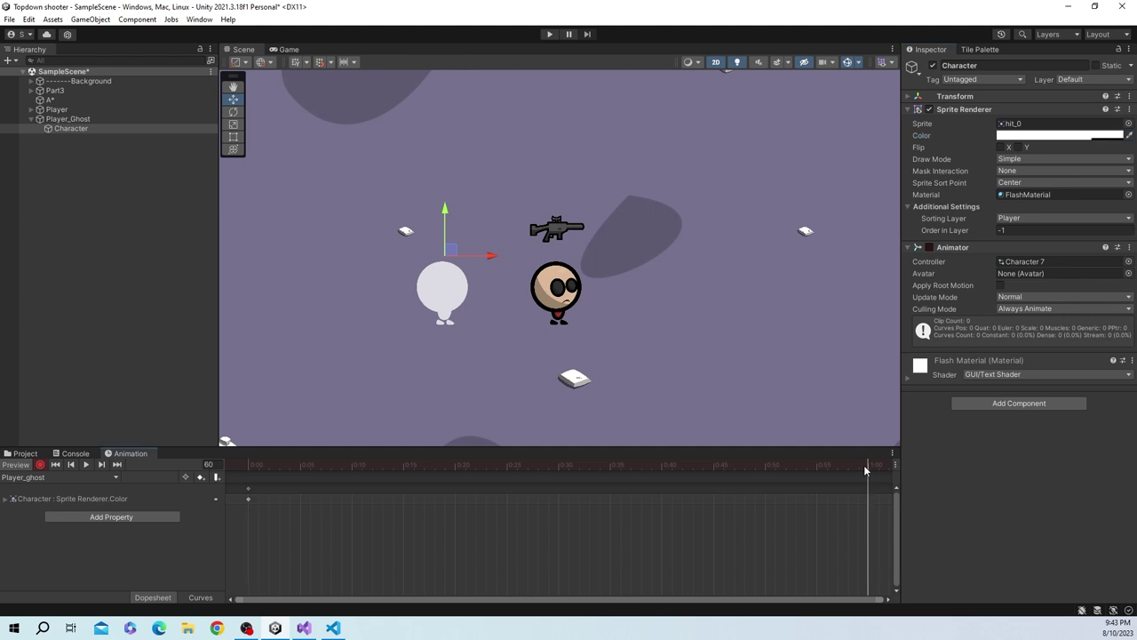
pyautogui.click(560, 465)
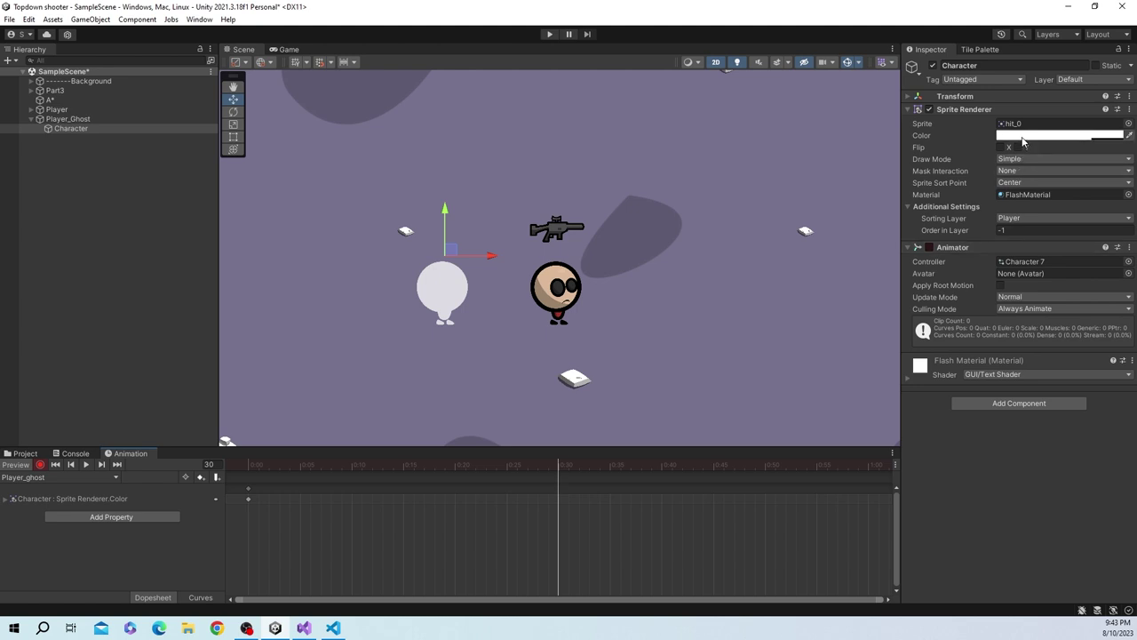
pyautogui.click(1058, 135)
pyautogui.moveTo(1051, 372); pyautogui.dragTo(1012, 259)
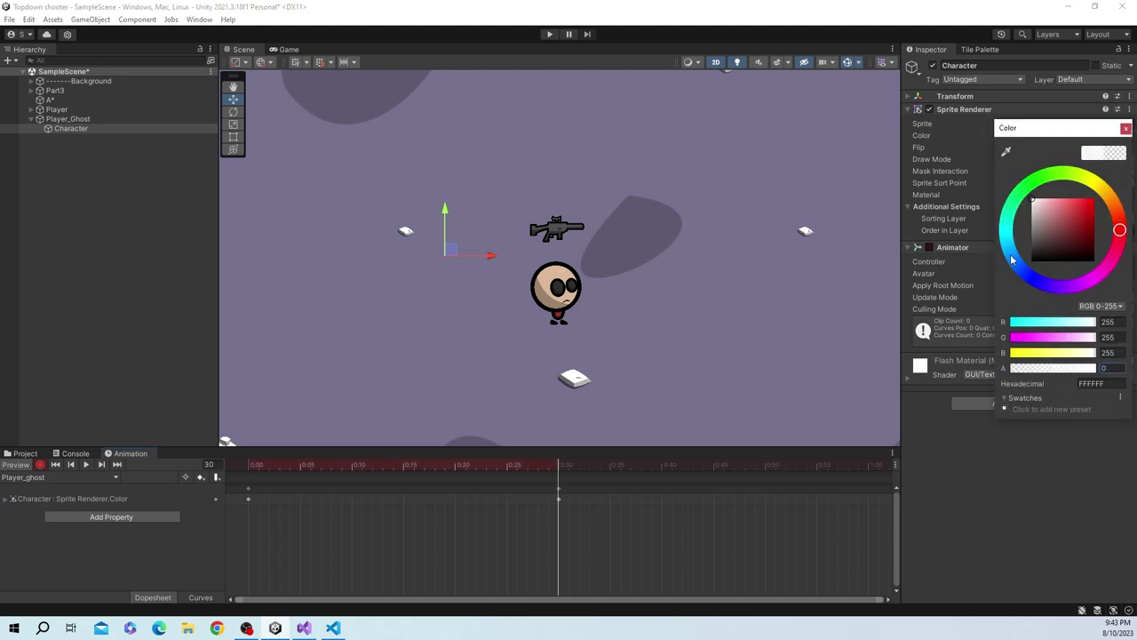
pyautogui.click(1126, 128)
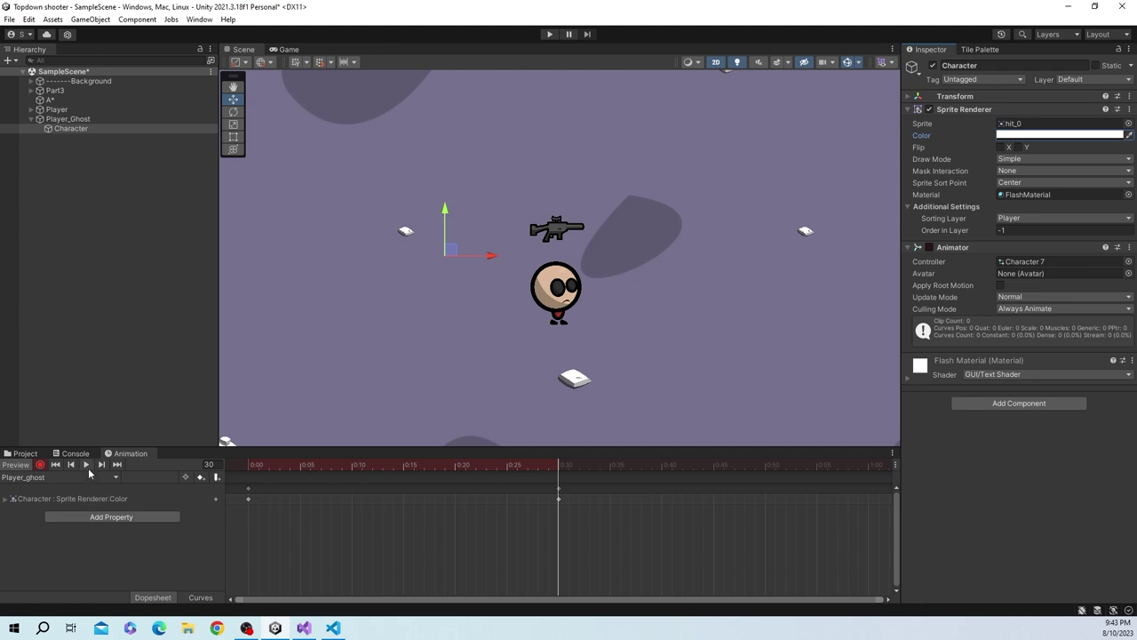
pyautogui.moveTo(258, 464); pyautogui.dragTo(246, 468)
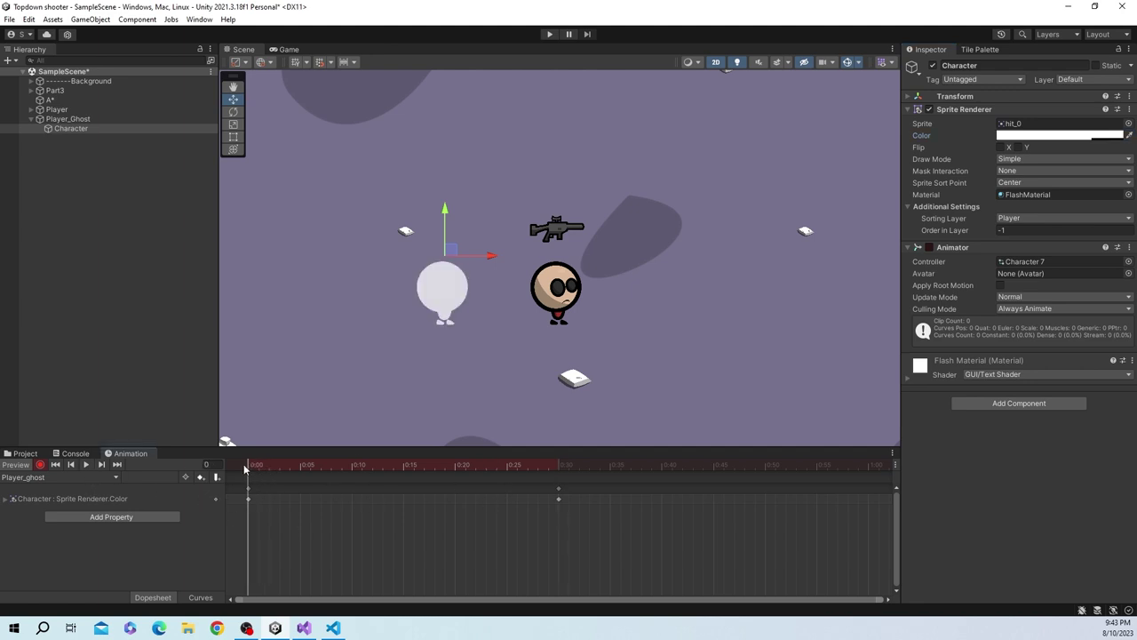
# Add a Color keyframe with alpha 159 at frame 25 and scrub to check the fade
pyautogui.click(84, 465)
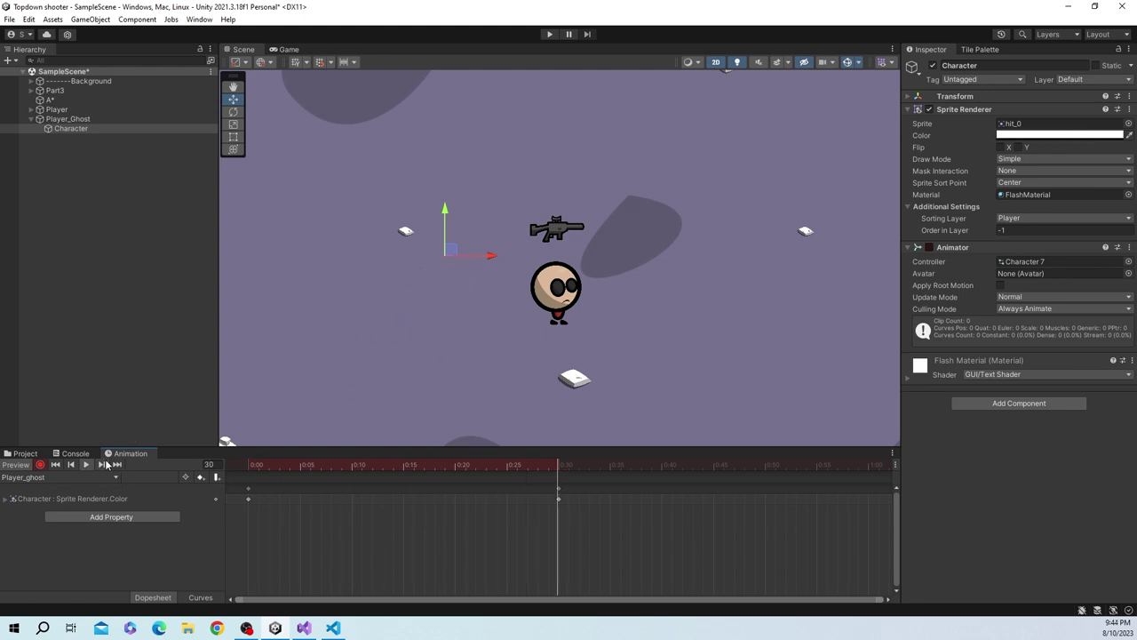
pyautogui.click(88, 463)
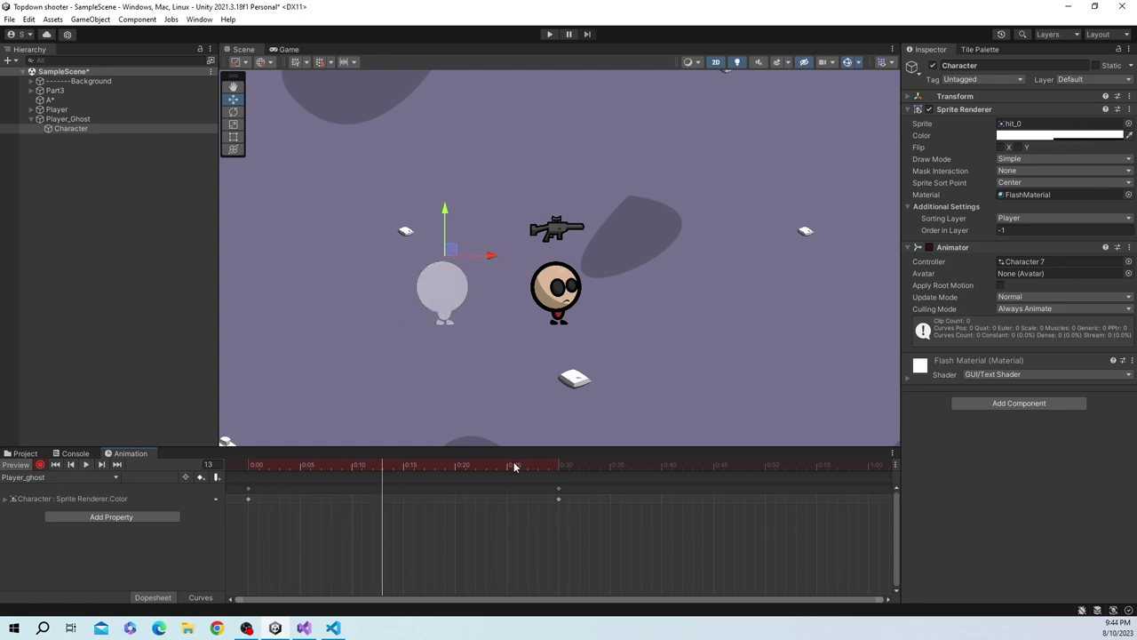
pyautogui.moveTo(513, 465); pyautogui.dragTo(503, 465)
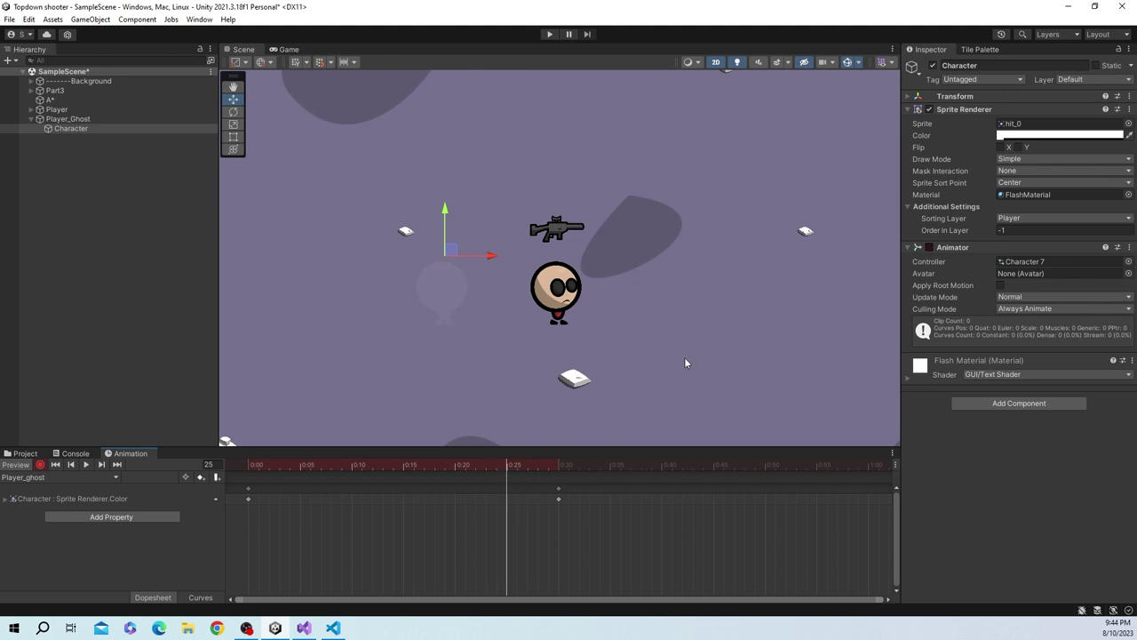
pyautogui.click(1022, 135)
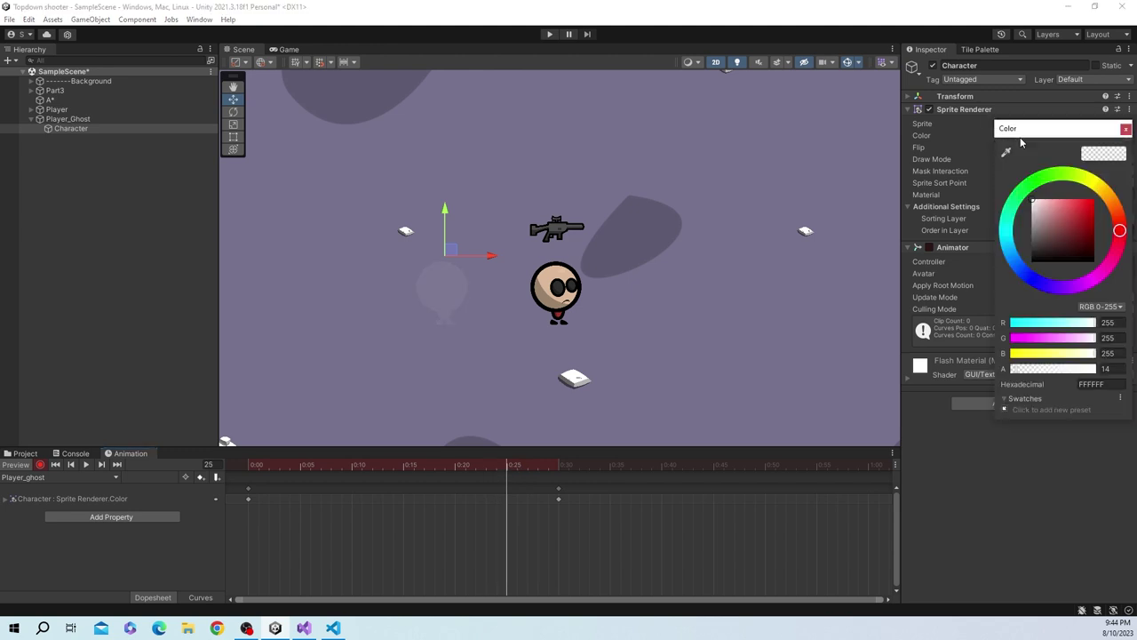
pyautogui.click(1065, 369)
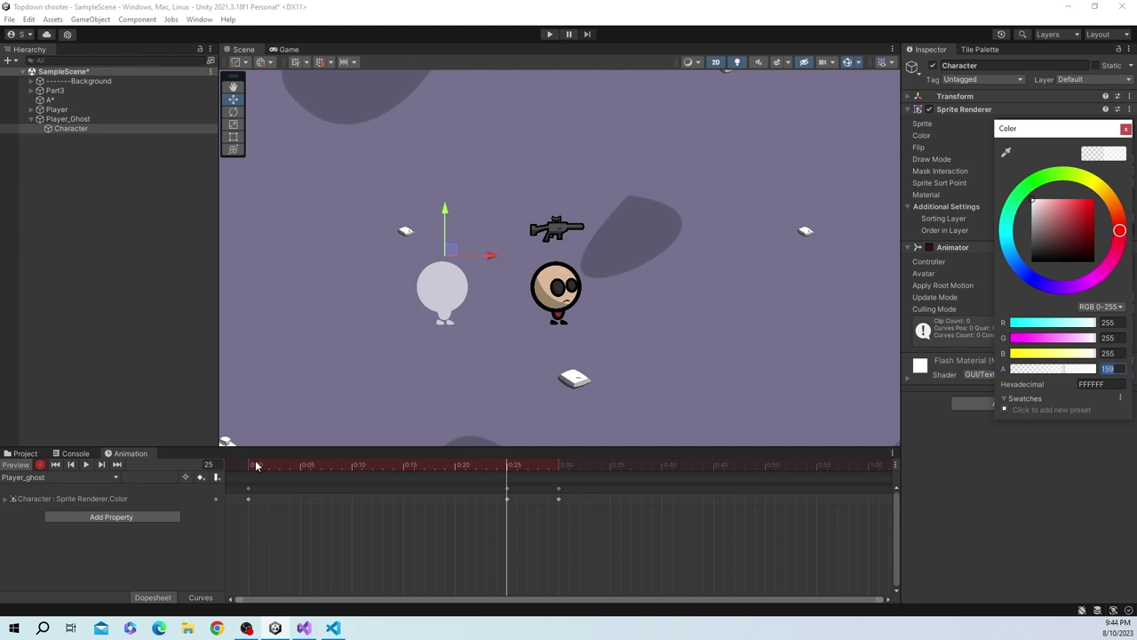
pyautogui.moveTo(257, 464); pyautogui.dragTo(509, 480)
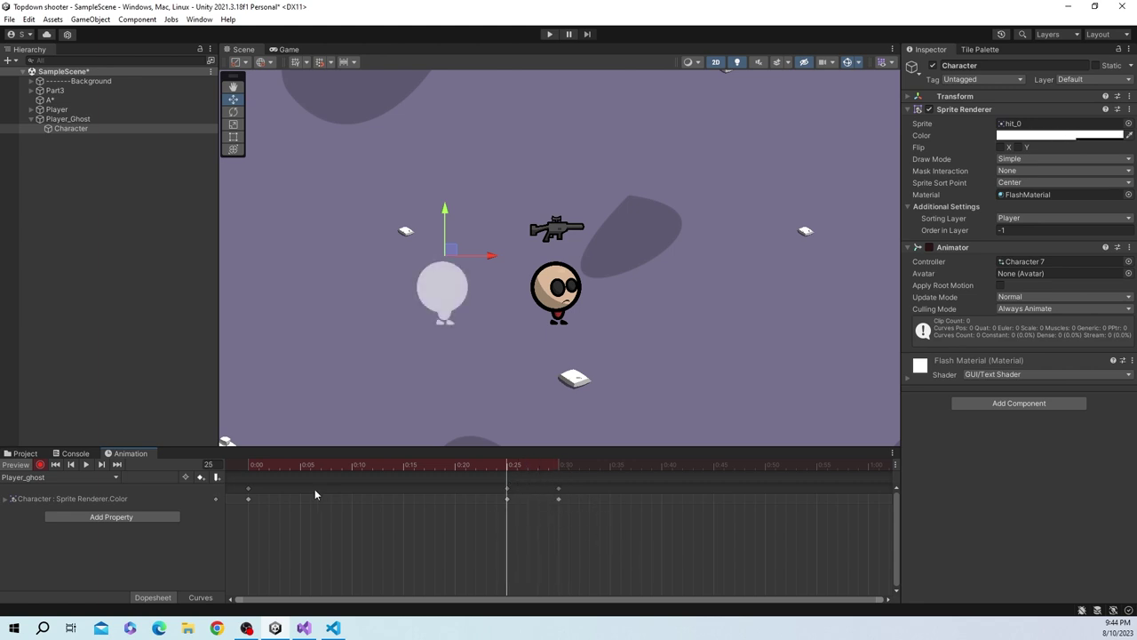
pyautogui.moveTo(441, 463); pyautogui.dragTo(472, 473)
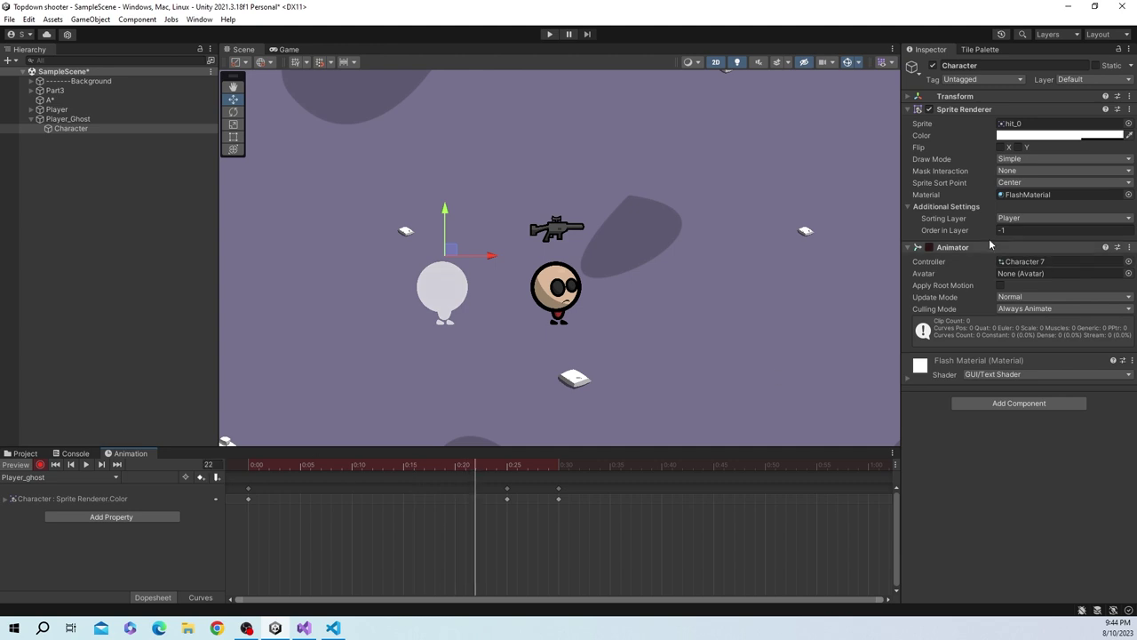
# Try a teal tint on the sprite Color, then undo that keyframe
pyautogui.click(1059, 135)
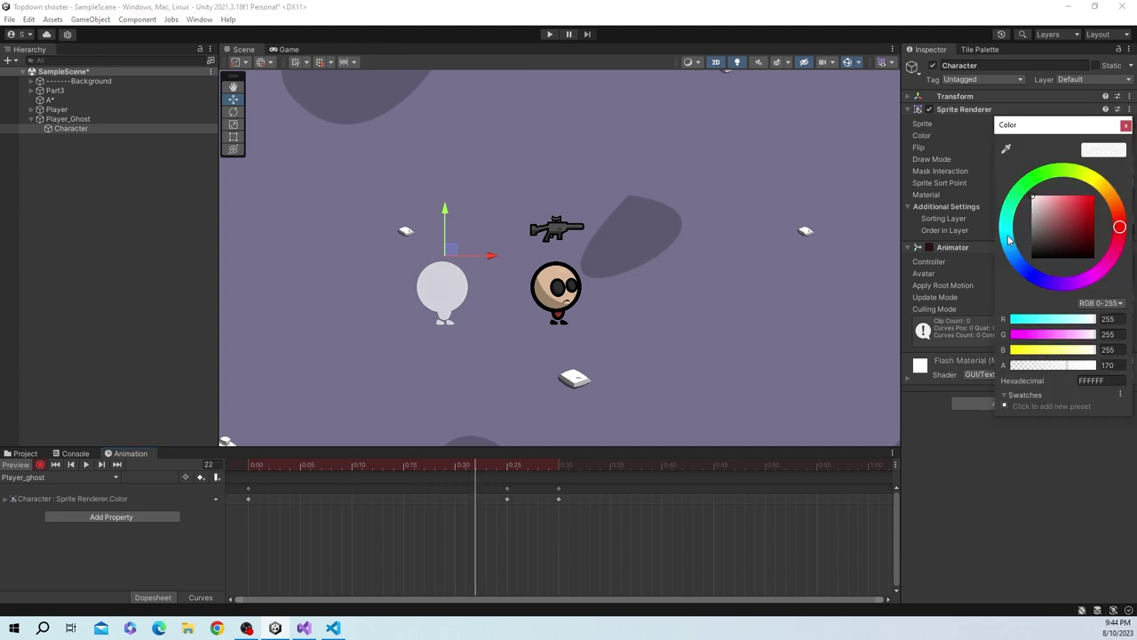
pyautogui.click(1006, 233)
pyautogui.moveTo(1045, 229)
pyautogui.mouseDown()
pyautogui.moveTo(1095, 224)
pyautogui.moveTo(1071, 214)
pyautogui.mouseUp()
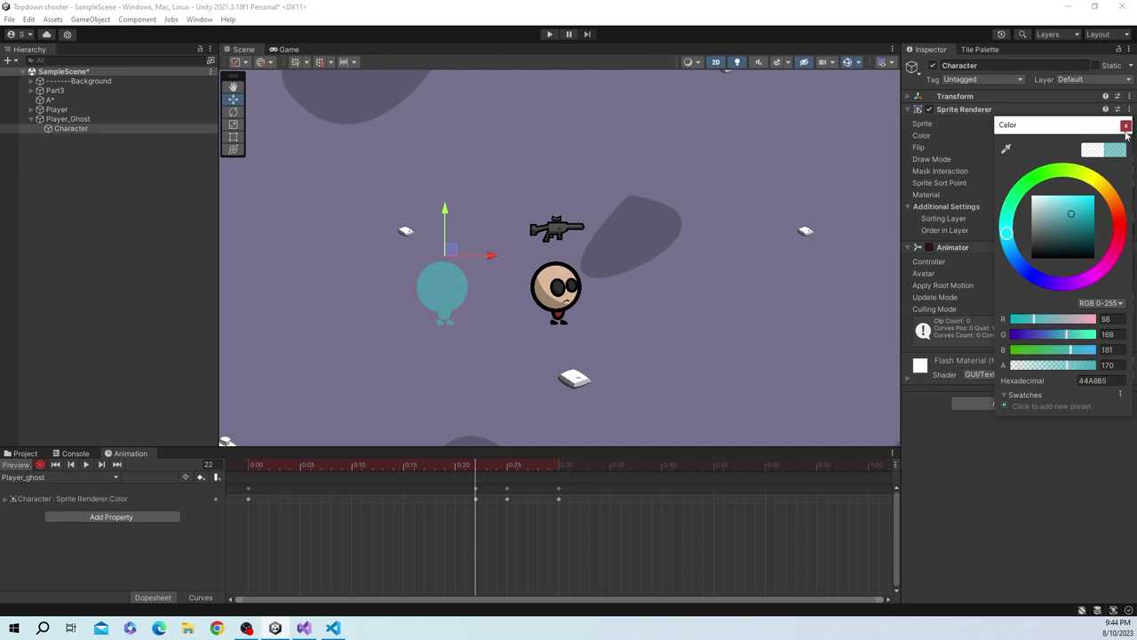
pyautogui.click(1126, 126)
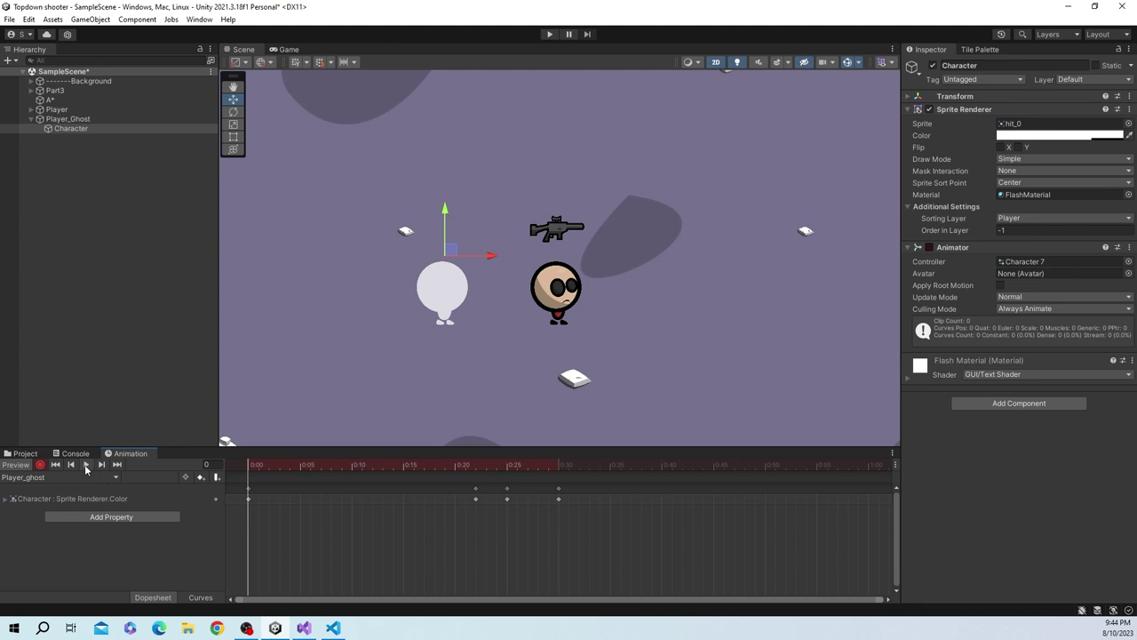
pyautogui.click(86, 465)
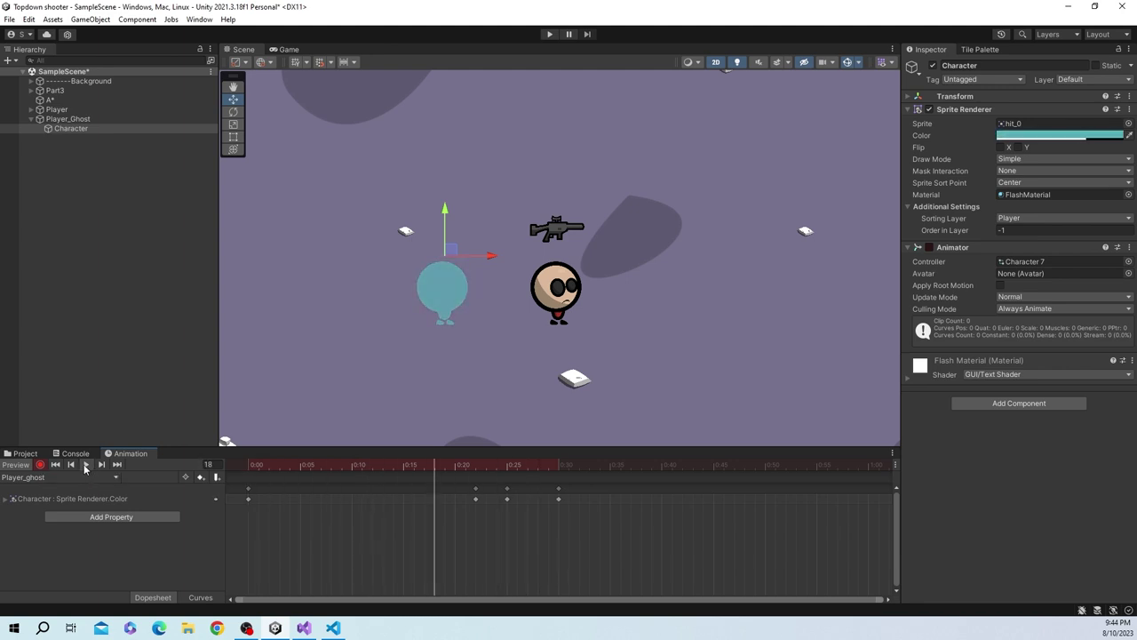
pyautogui.hotkey('ctrl', 'z')
# Key a teal 57BFBE Color with alpha 54 at frame 28
pyautogui.moveTo(519, 466)
pyautogui.mouseDown()
pyautogui.moveTo(508, 468)
pyautogui.moveTo(538, 468)
pyautogui.mouseUp()
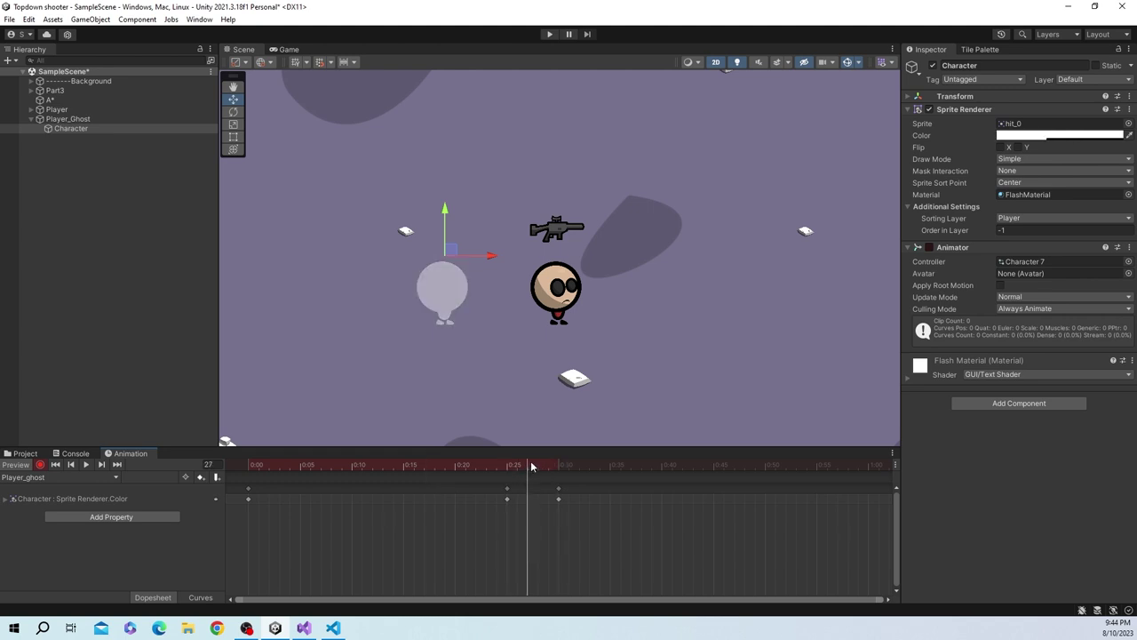
pyautogui.click(1023, 135)
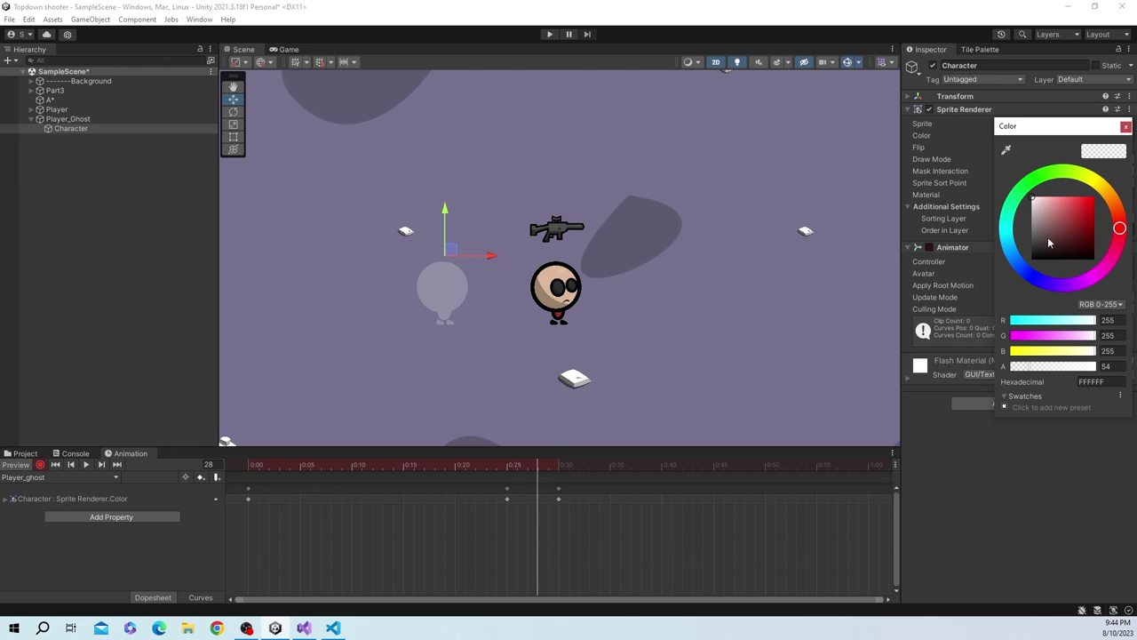
pyautogui.click(1007, 231)
pyautogui.click(1063, 228)
pyautogui.moveTo(1063, 229); pyautogui.dragTo(1068, 218)
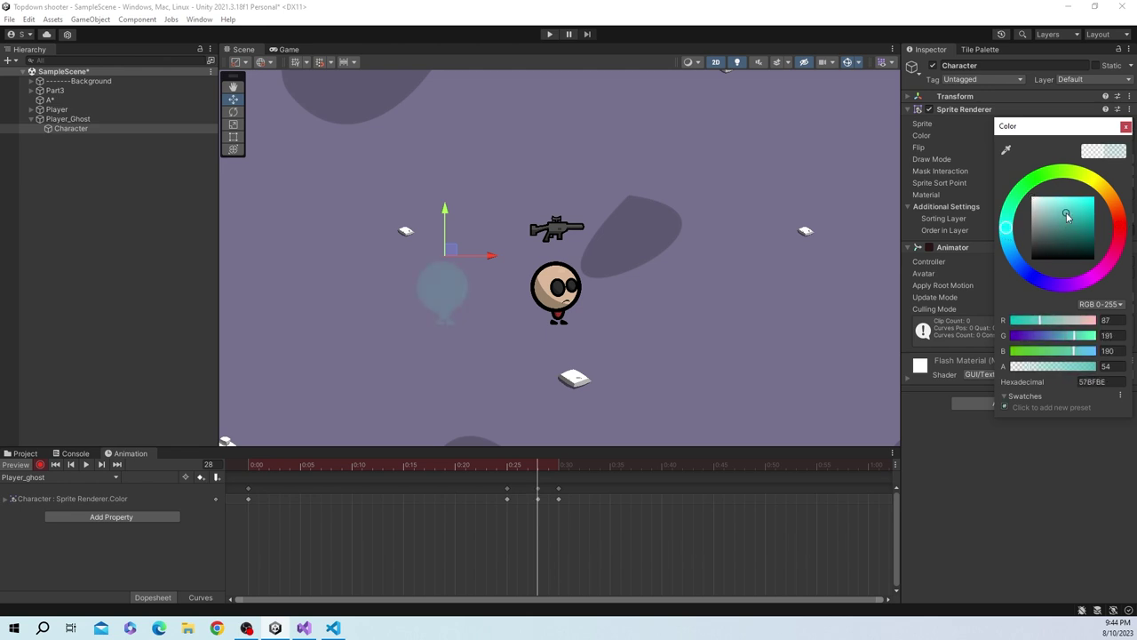
pyautogui.click(1124, 127)
# Preview the fade from the clip's start and turn off animation recording
pyautogui.click(403, 463)
pyautogui.click(85, 463)
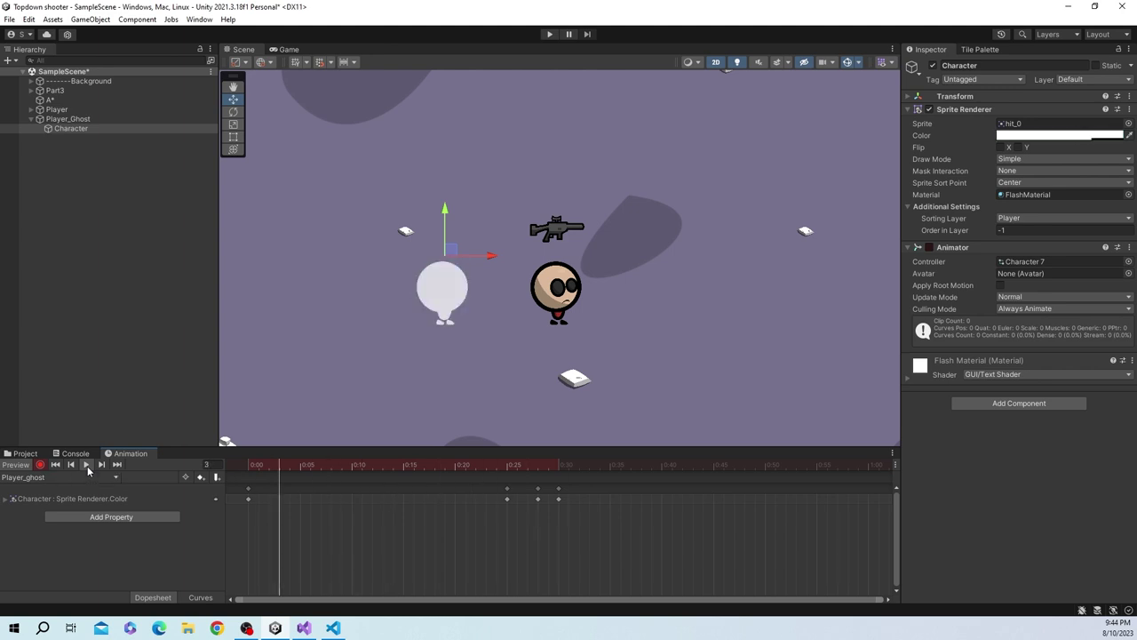
pyautogui.click(87, 465)
pyautogui.click(507, 464)
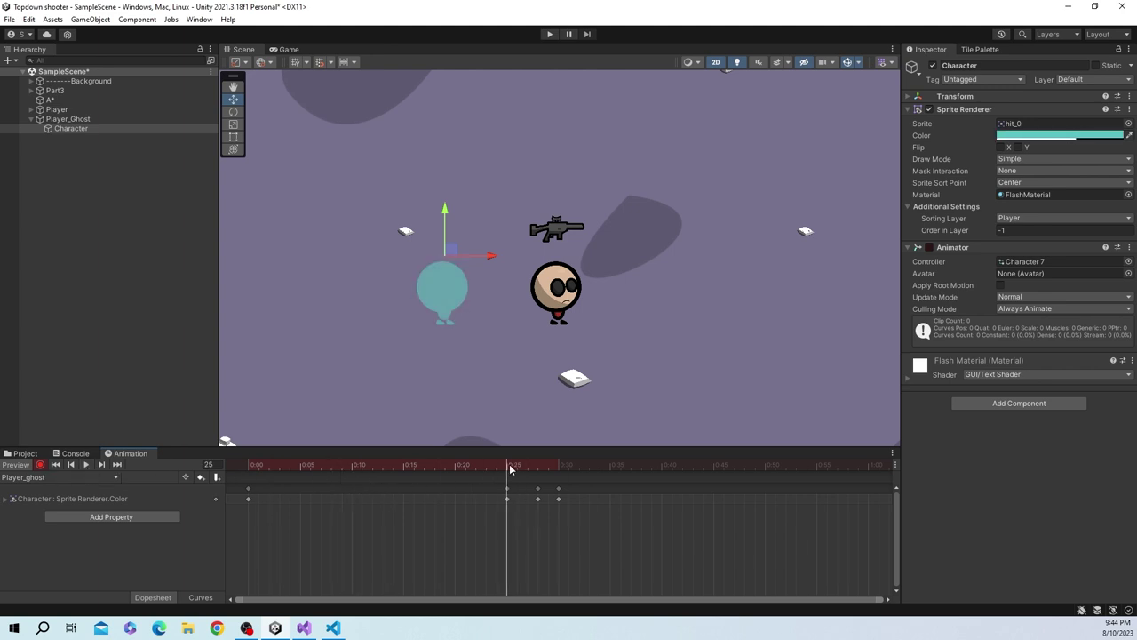
pyautogui.click(1061, 135)
pyautogui.click(1034, 195)
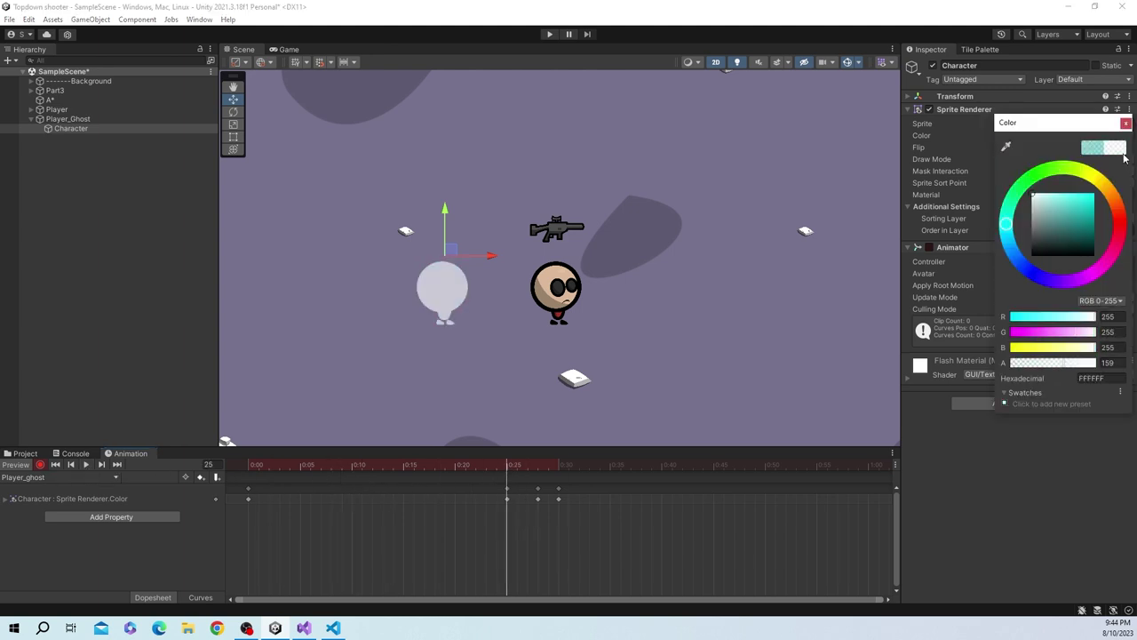
pyautogui.click(1126, 122)
pyautogui.moveTo(302, 466); pyautogui.dragTo(151, 475)
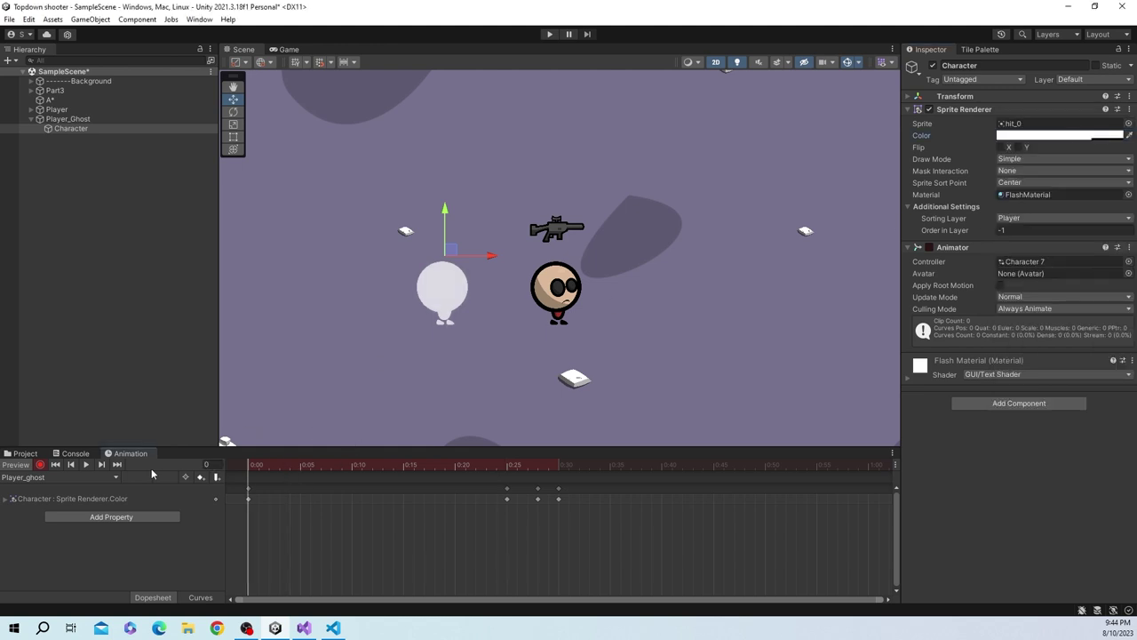
pyautogui.click(89, 472)
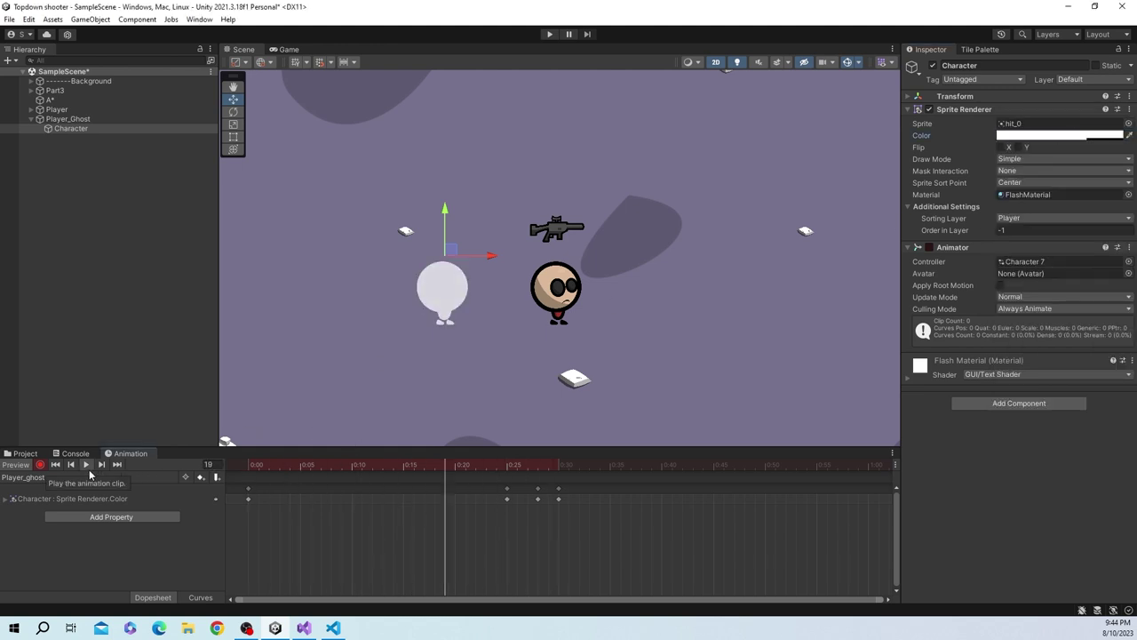
pyautogui.click(40, 463)
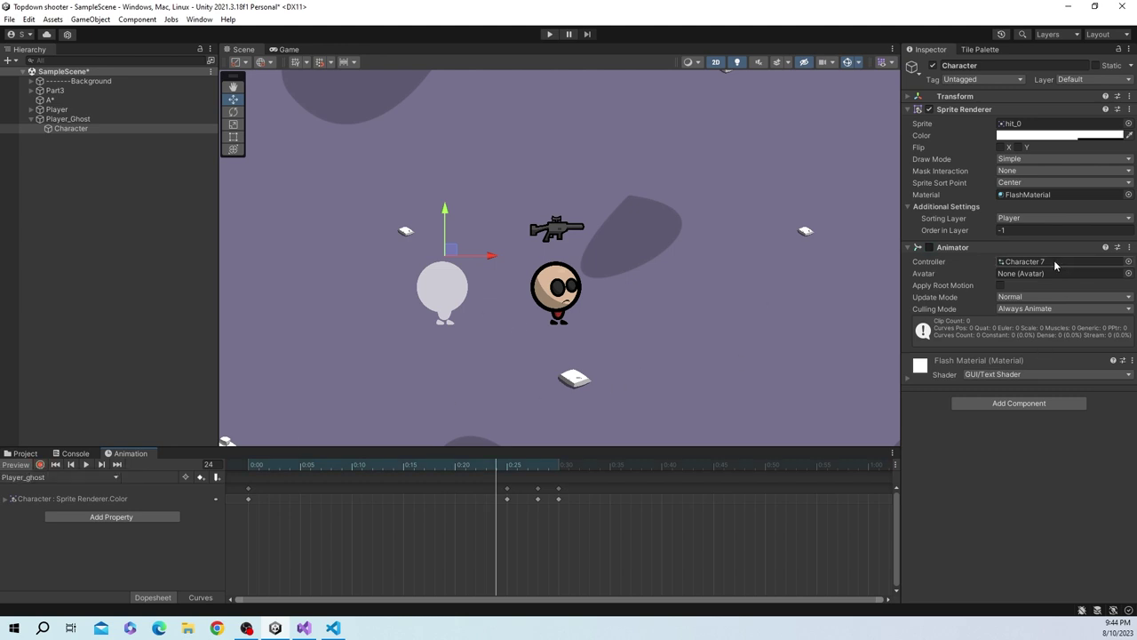
# Delete the old Player Ghost prefab from the Prefabs/Player folder
pyautogui.click(25, 453)
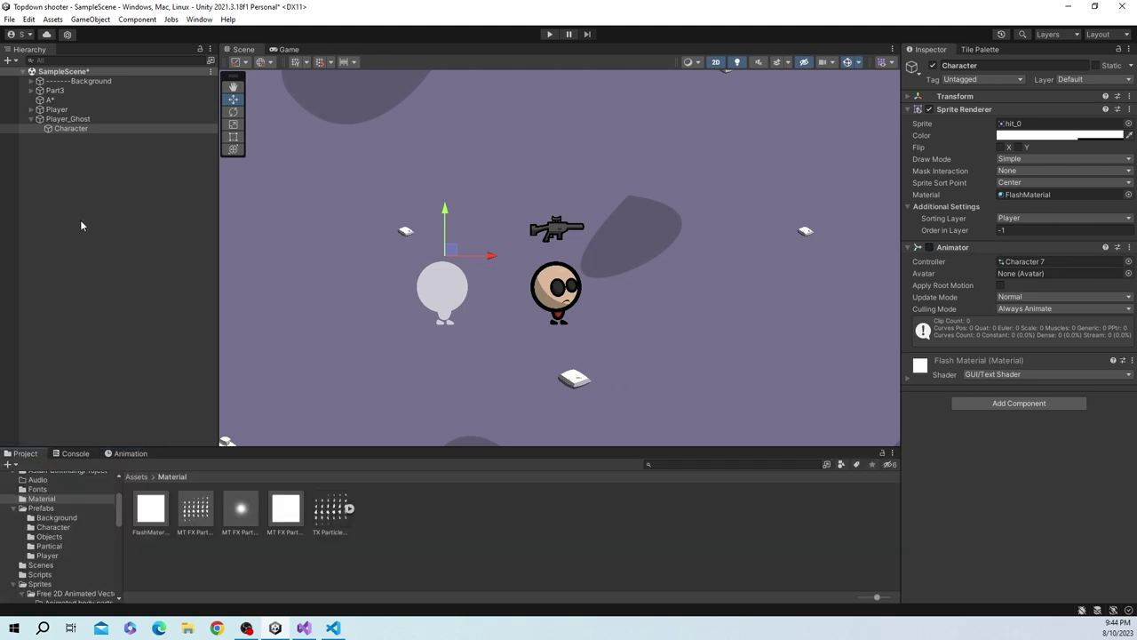
pyautogui.click(80, 120)
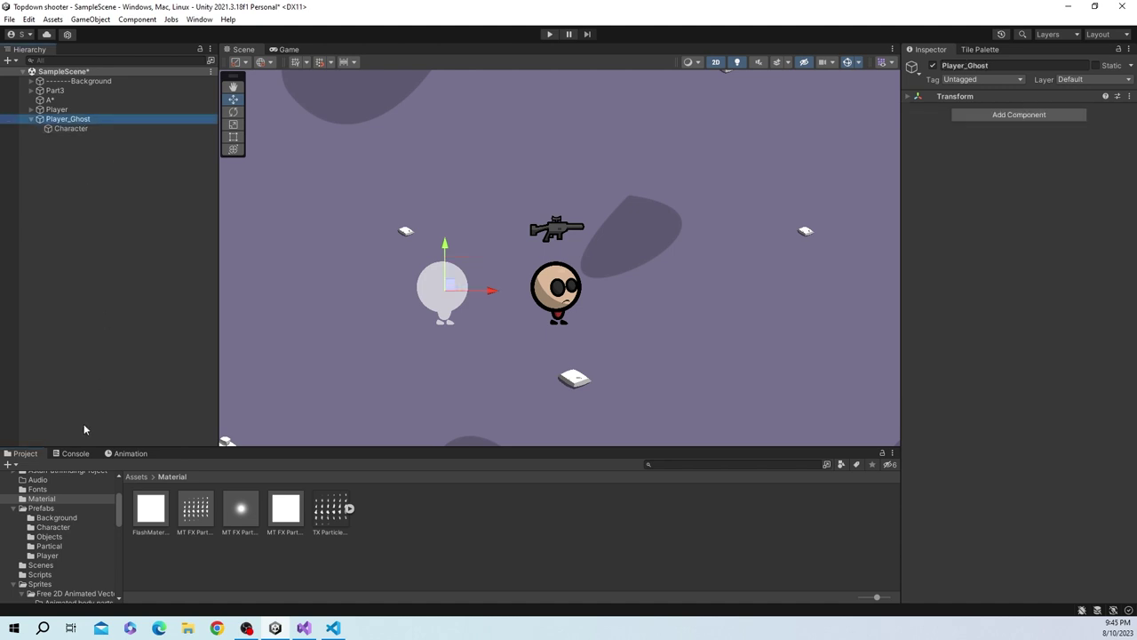
pyautogui.click(48, 555)
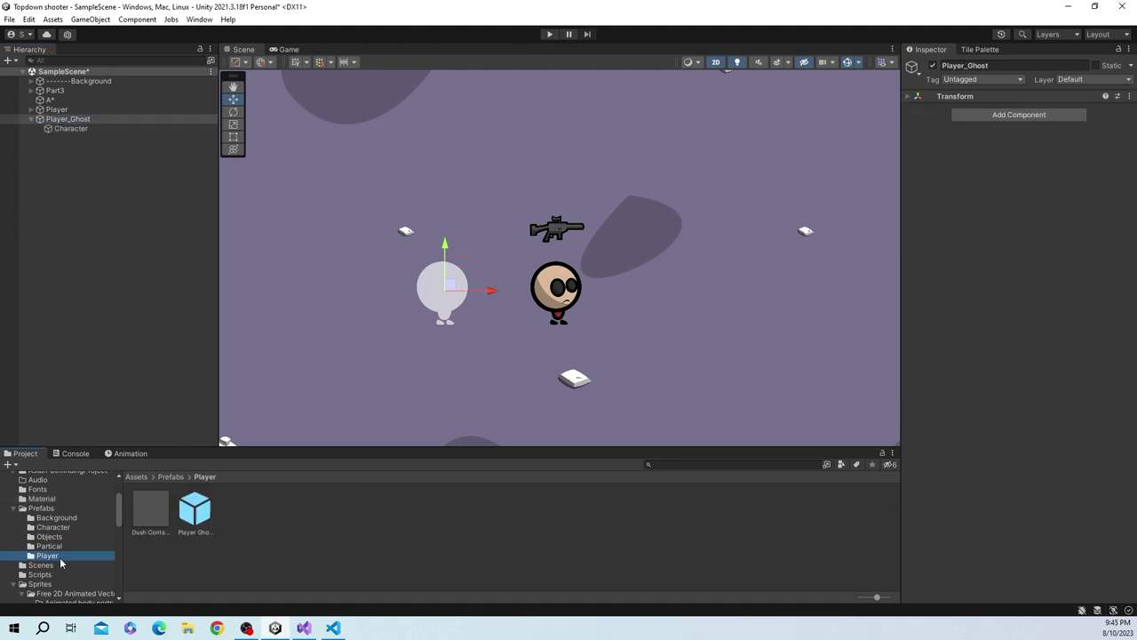
pyautogui.click(197, 521)
pyautogui.press('Delete')
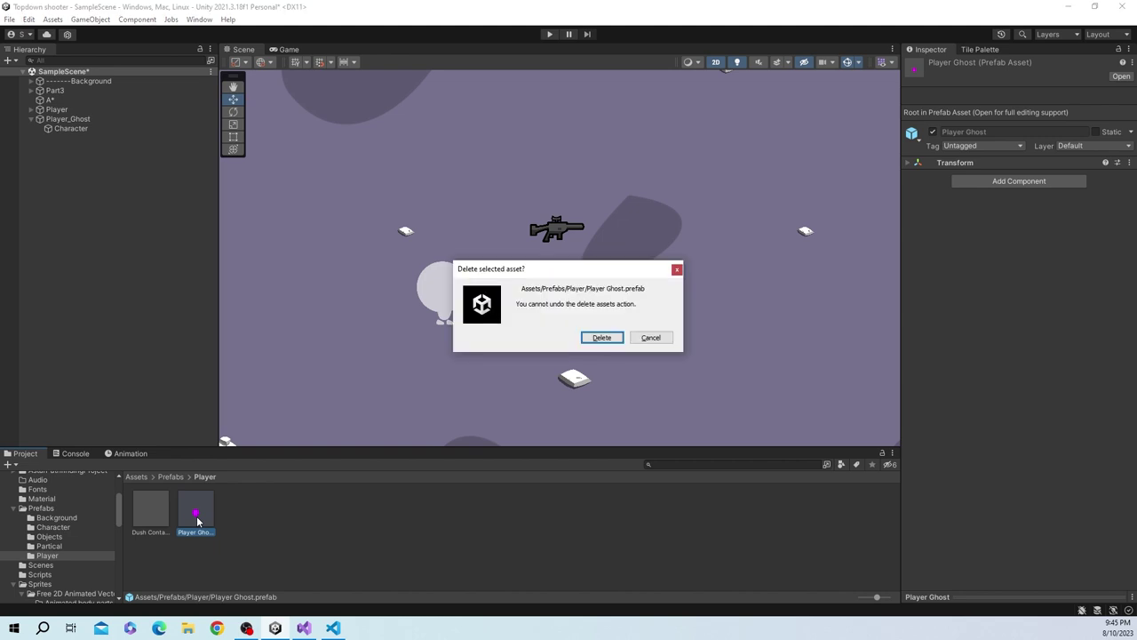
pyautogui.press('Return')
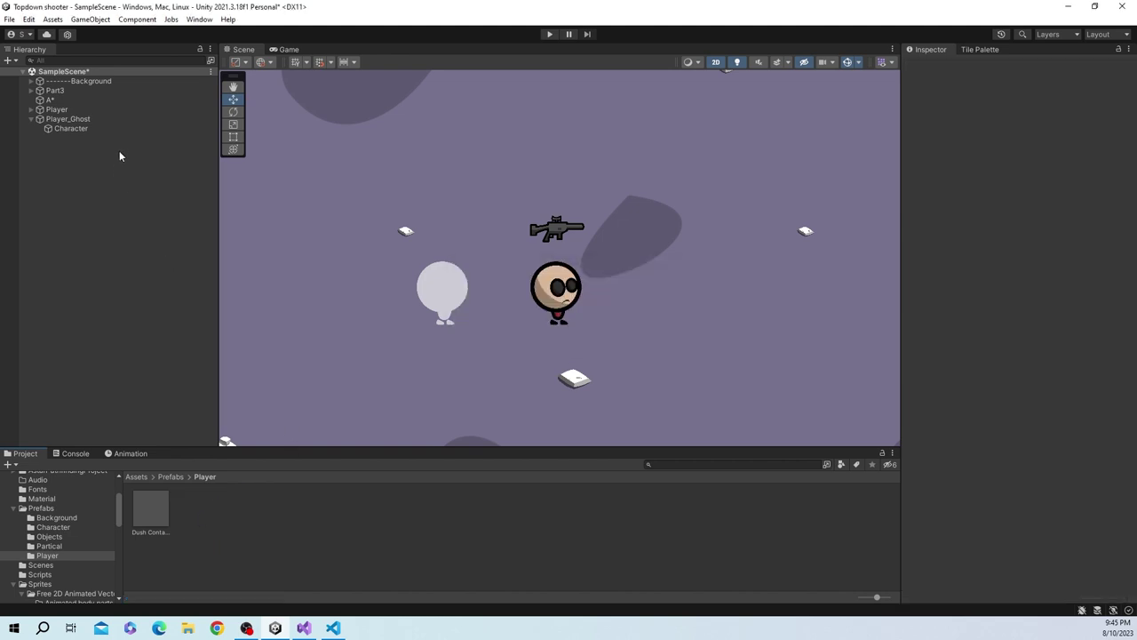
# Save Player_Ghost as a new prefab in Prefabs/Player, delete it from the scene, and select Player
pyautogui.moveTo(90, 119)
pyautogui.mouseDown()
pyautogui.moveTo(216, 268)
pyautogui.moveTo(234, 511)
pyautogui.mouseUp()
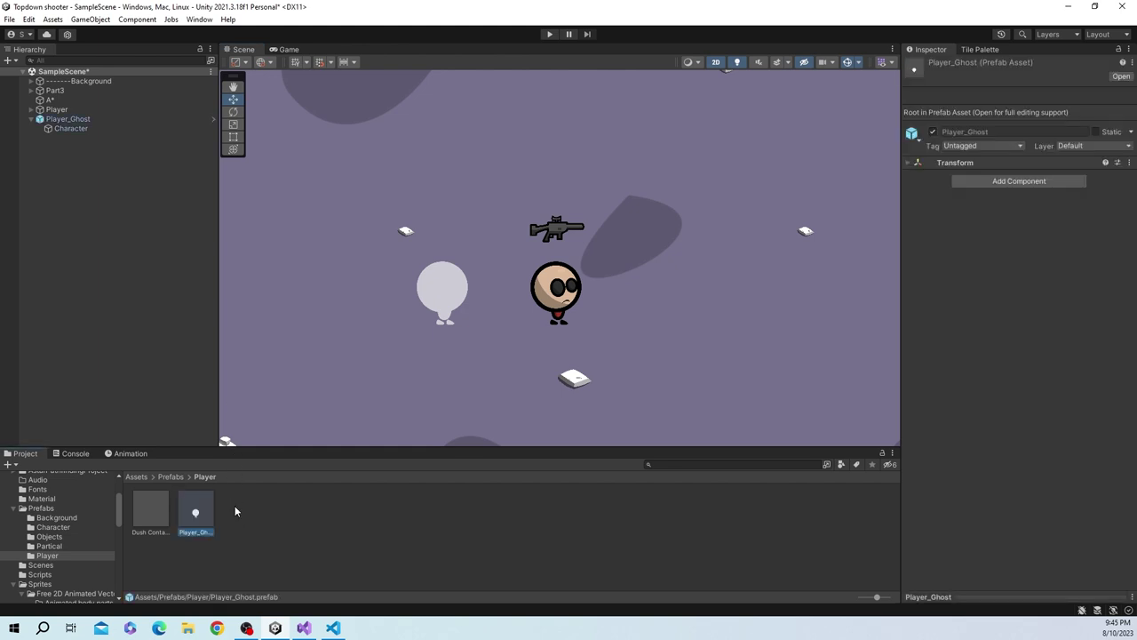
pyautogui.click(49, 119)
pyautogui.press('Delete')
pyautogui.click(57, 110)
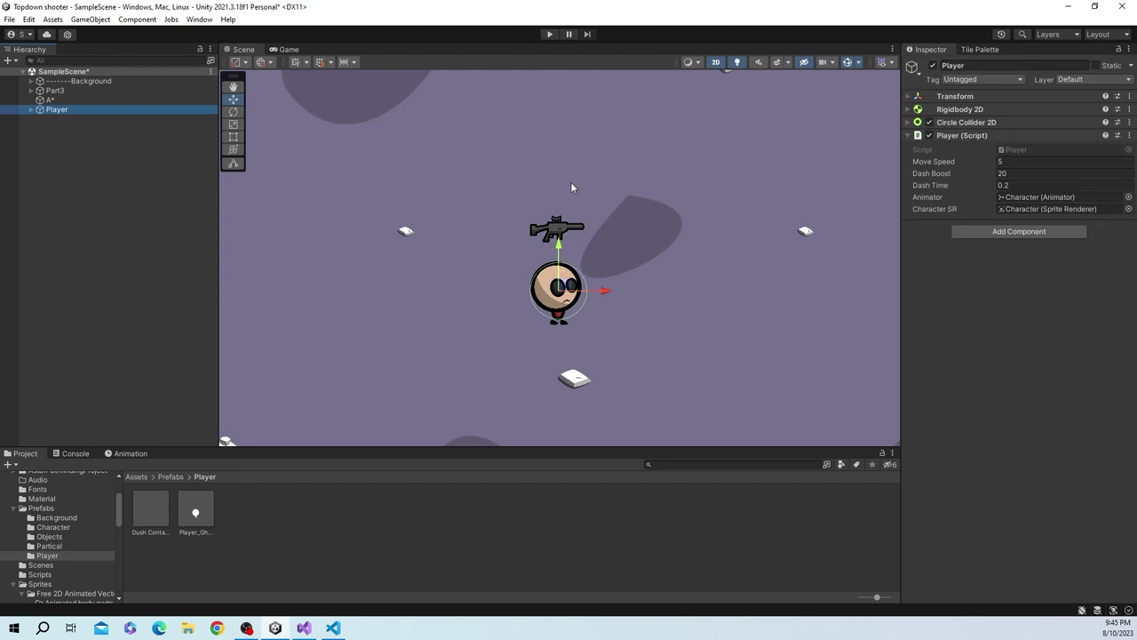
# Open Player.cs and add 'public GameObject ghostEffect;' below the isDashing field
pyautogui.doubleClick(1028, 150)
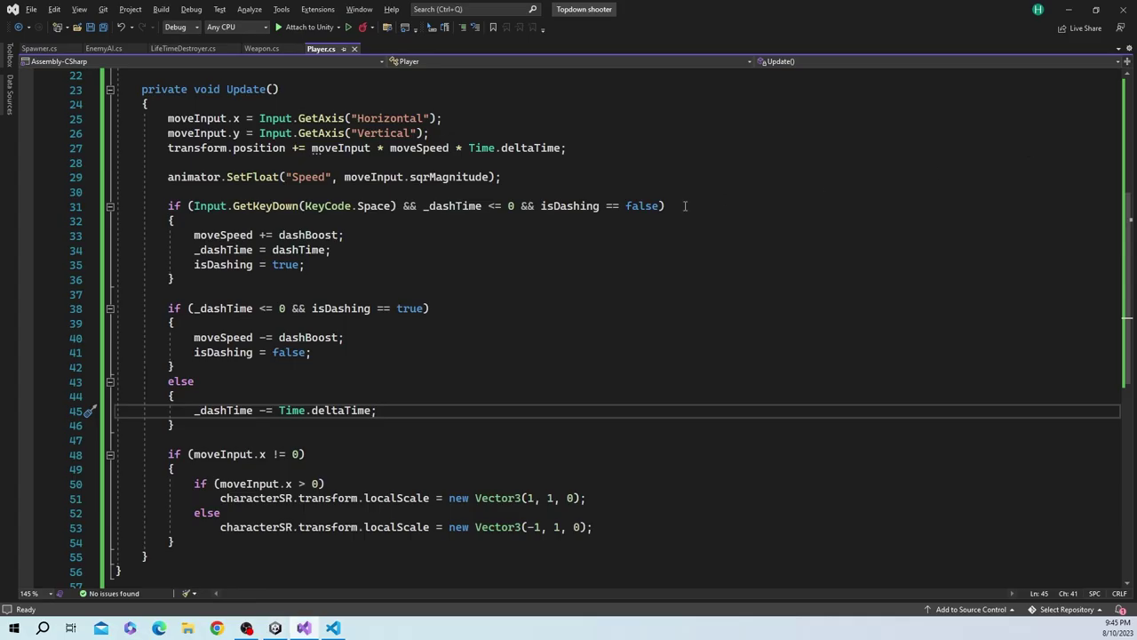
pyautogui.click(701, 299)
pyautogui.scroll(7, 357, 261)
pyautogui.click(358, 254)
pyautogui.press('Return')
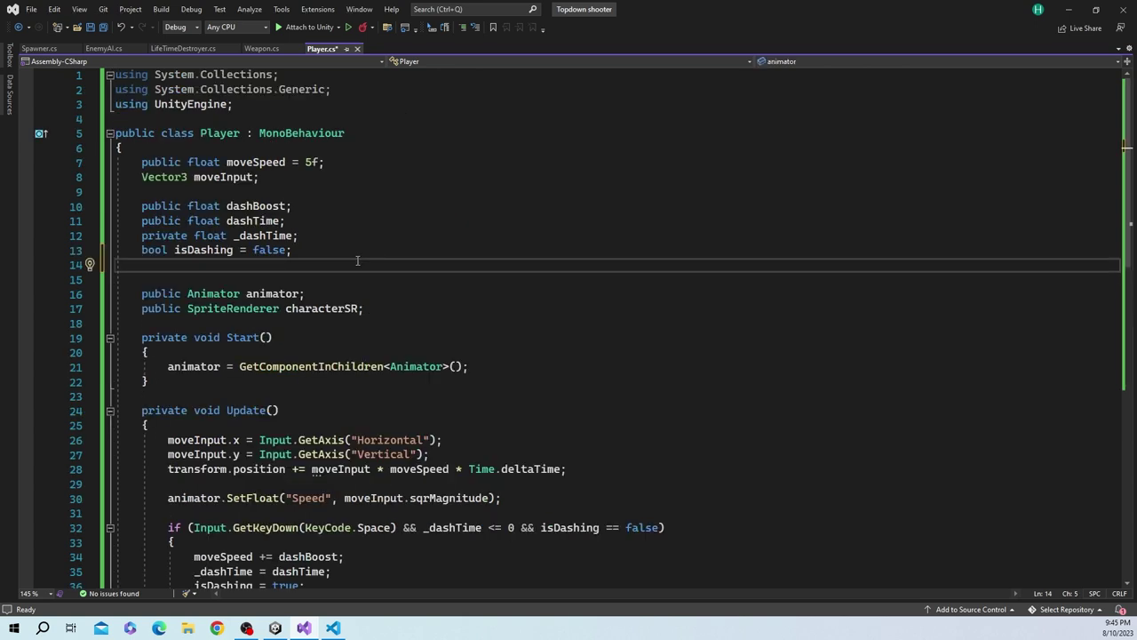
pyautogui.write('public')
pyautogui.write(' Game')
pyautogui.press('Tab')
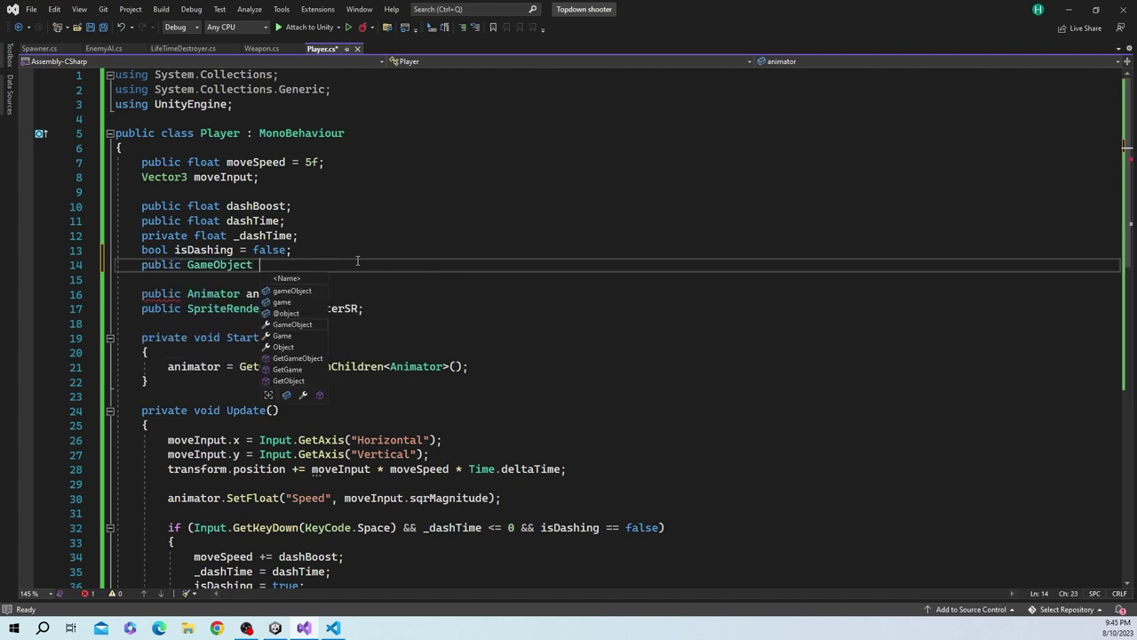
pyautogui.write('g')
pyautogui.write('hostEe')
pyautogui.press('BackSpace')
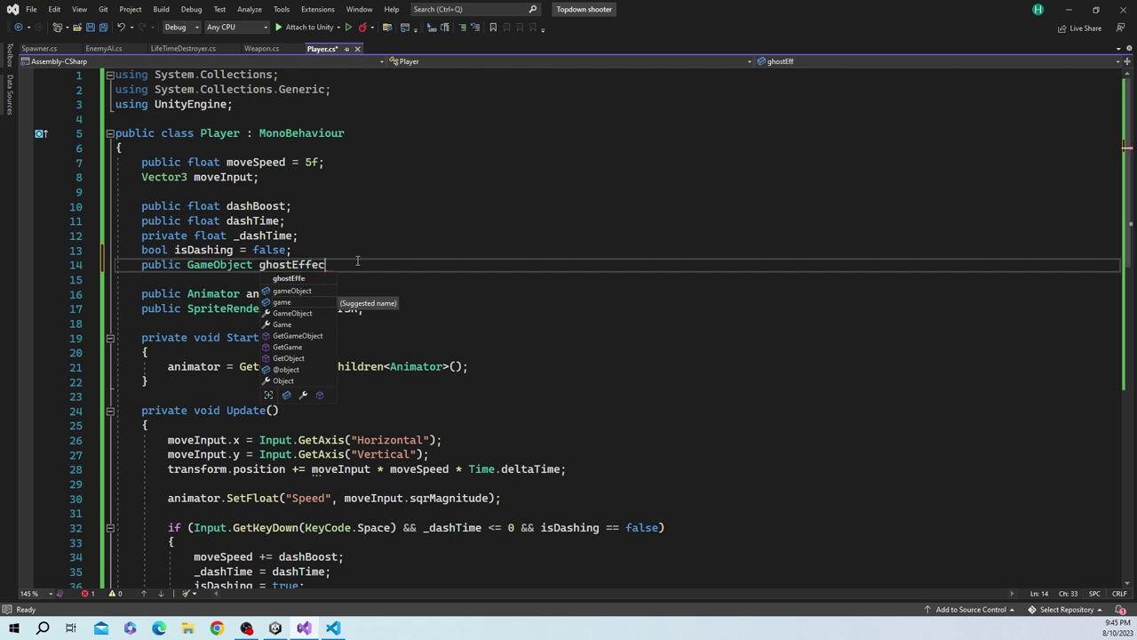
pyautogui.write('t;')
pyautogui.press('Return')
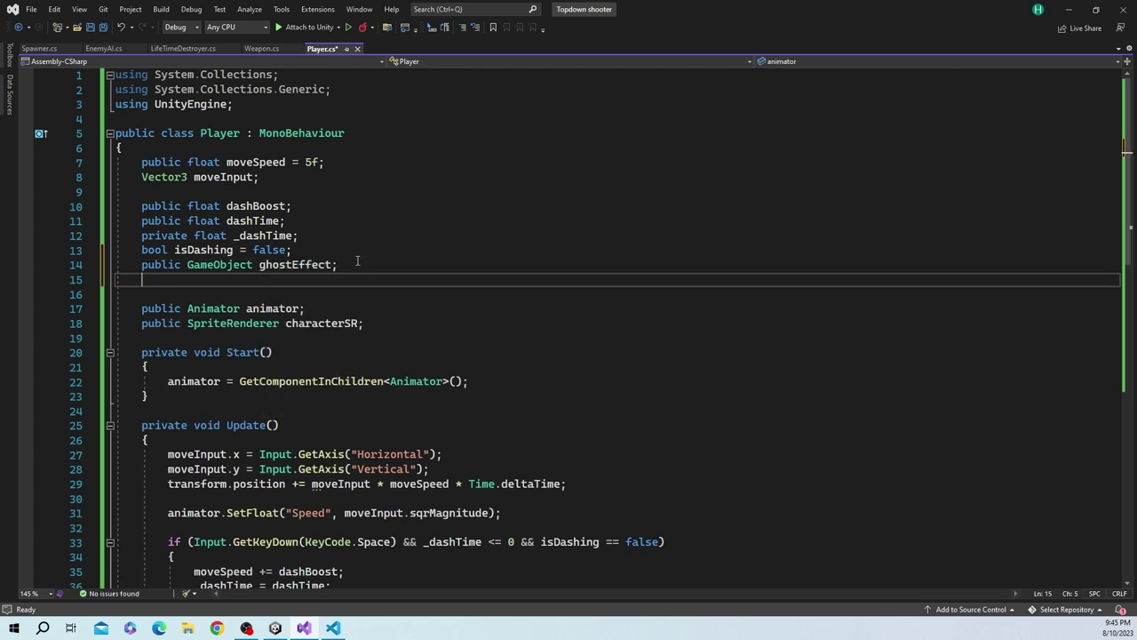
# Add 'public float ghostDelaySeconds;' and 'private Coroutine dashEffectCoroutine;', then save the script
pyautogui.write('public fl')
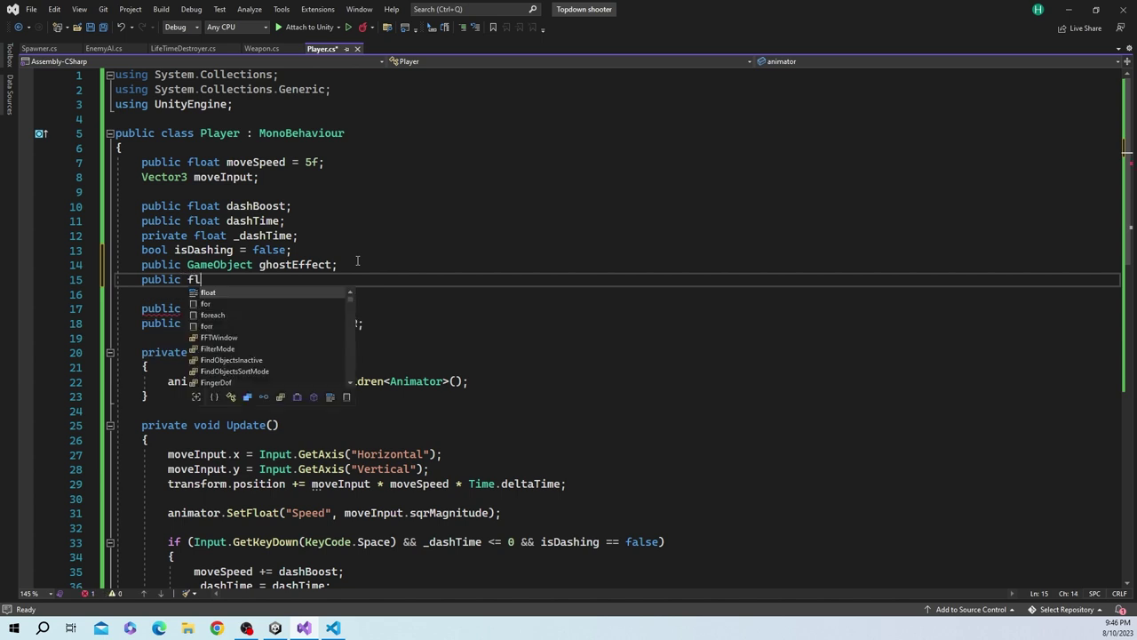
pyautogui.write('oat gh')
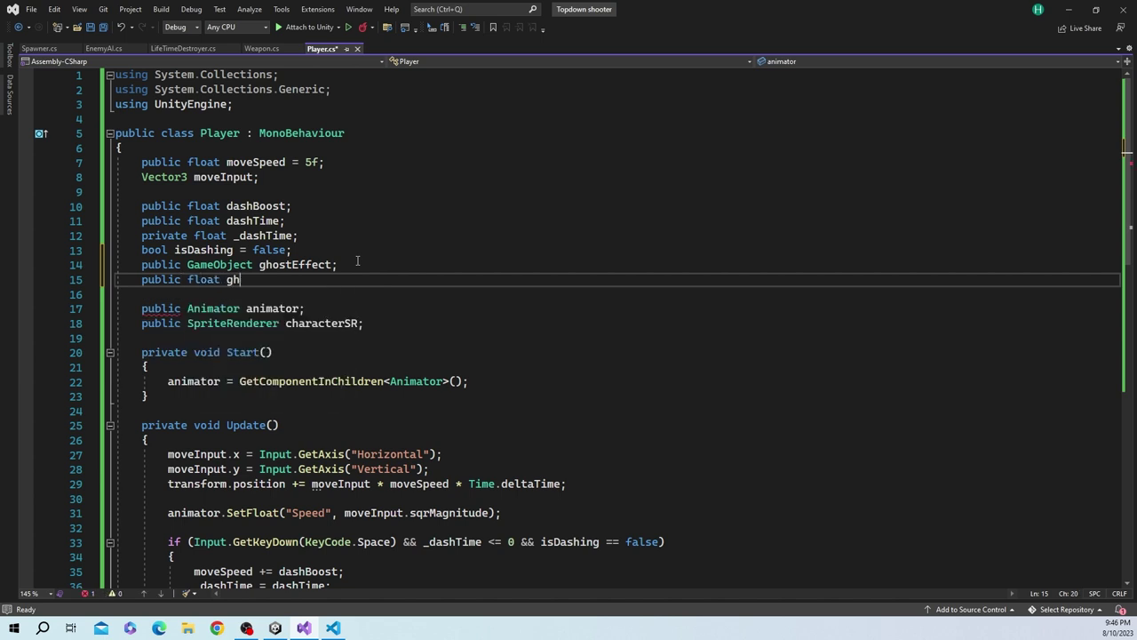
pyautogui.write('ostDela')
pyautogui.write('ySeconds;')
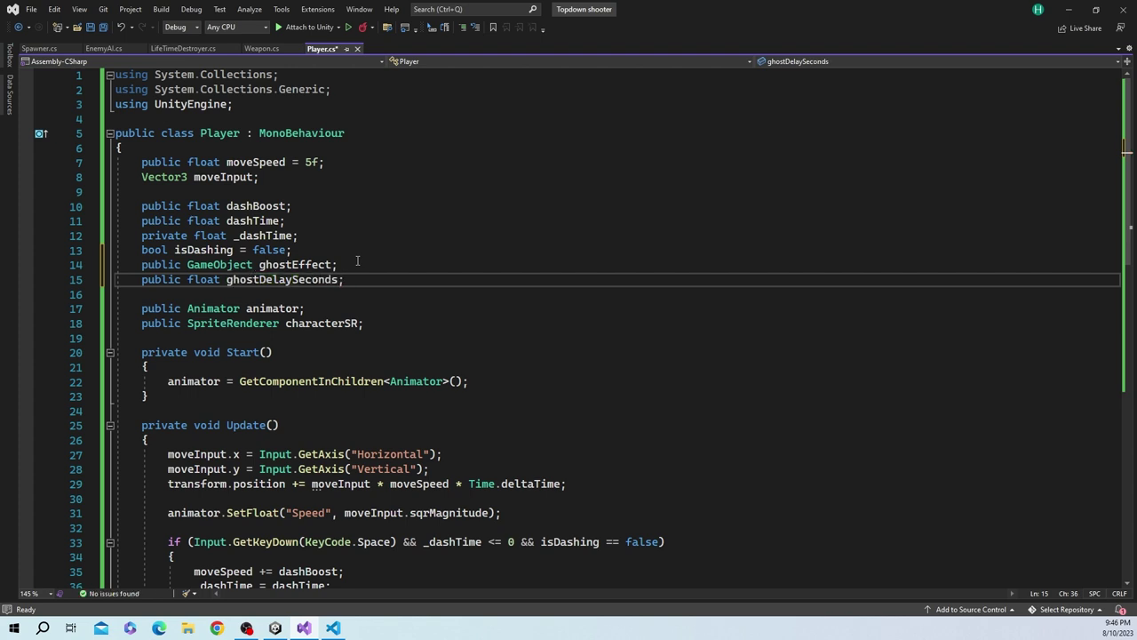
pyautogui.press('Return')
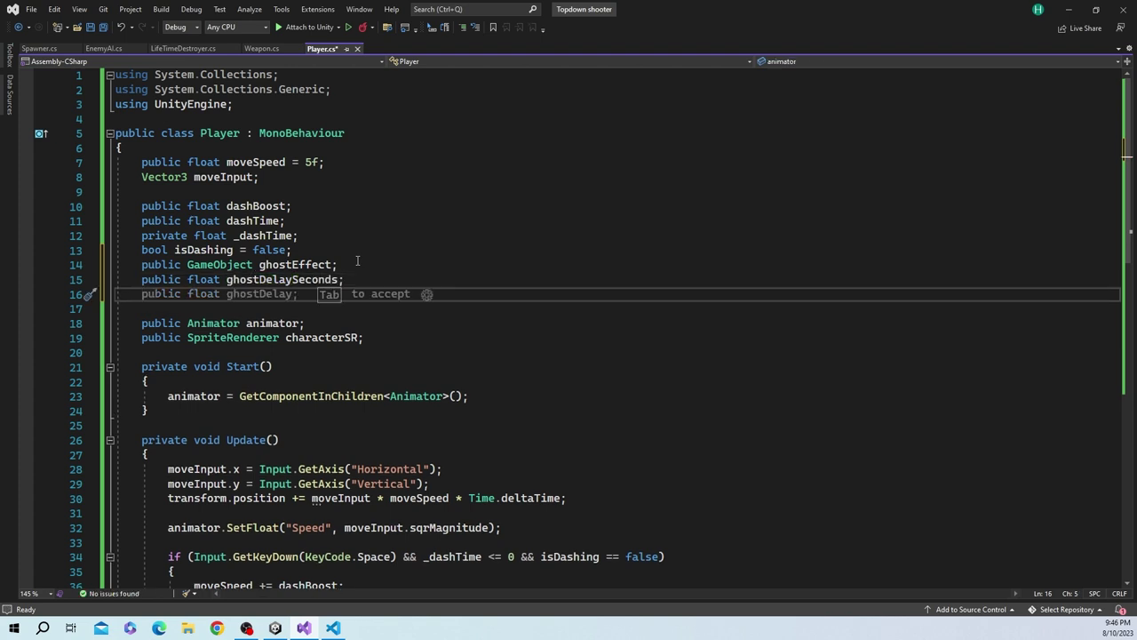
pyautogui.write('private ')
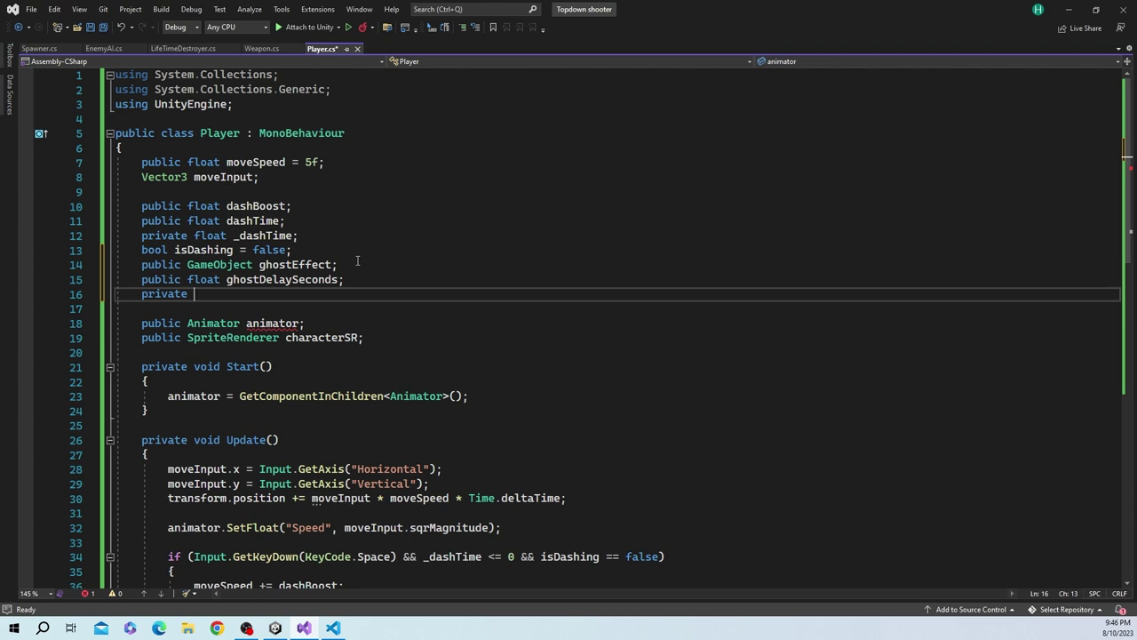
pyautogui.write('Corou')
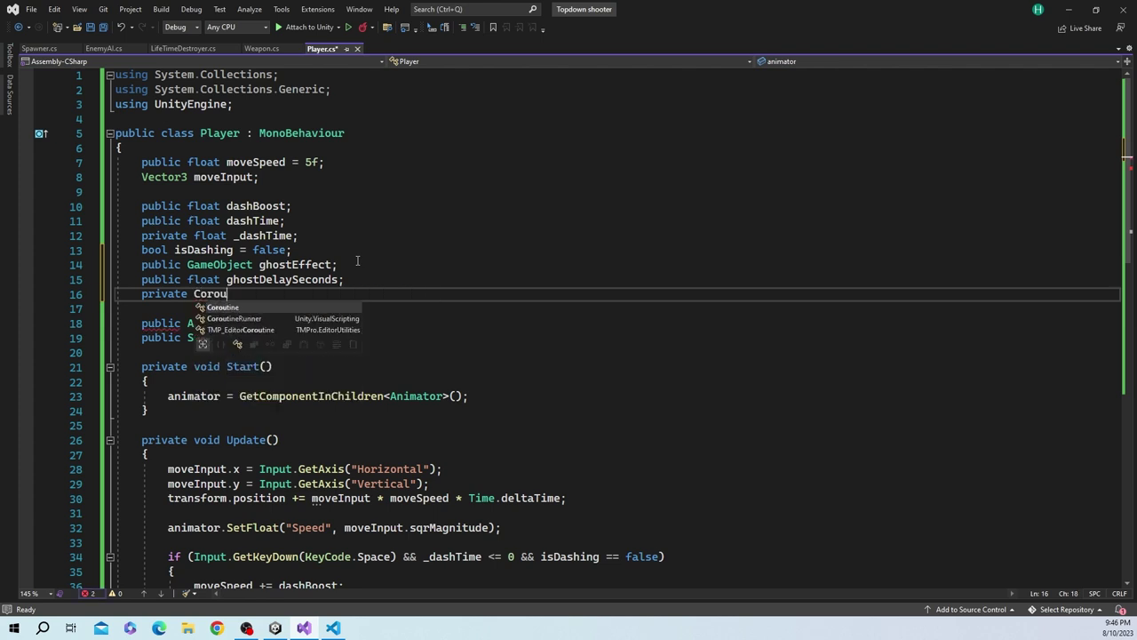
pyautogui.press('Tab')
pyautogui.write('dash')
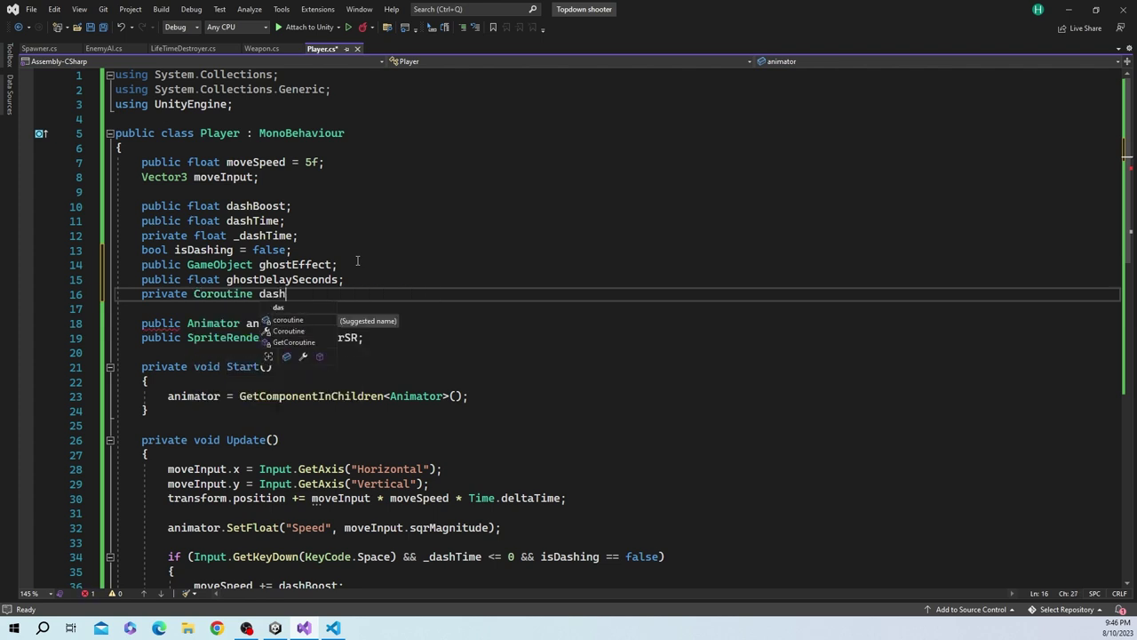
pyautogui.write('EffectCor')
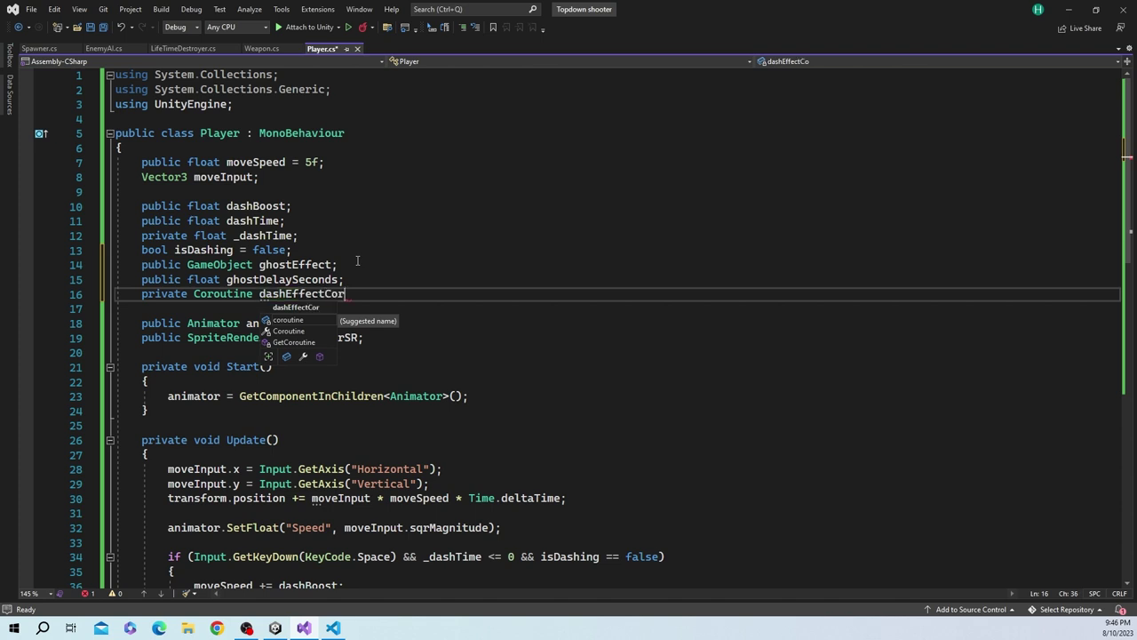
pyautogui.write('outine')
pyautogui.write(';')
pyautogui.hotkey('ctrl', 's')
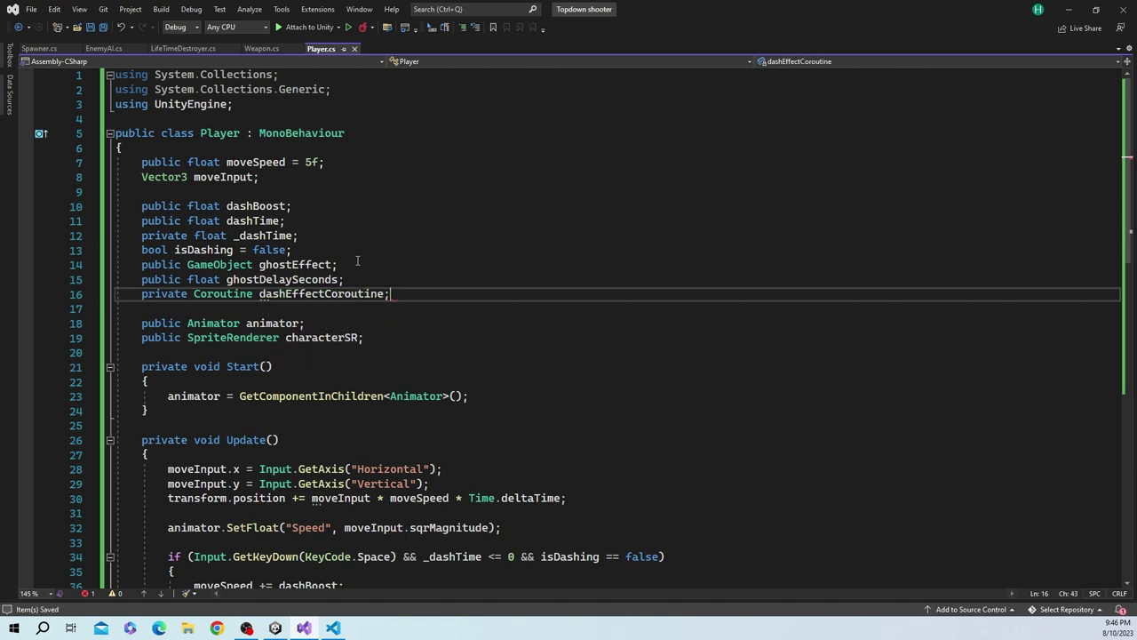
pyautogui.doubleClick(326, 293)
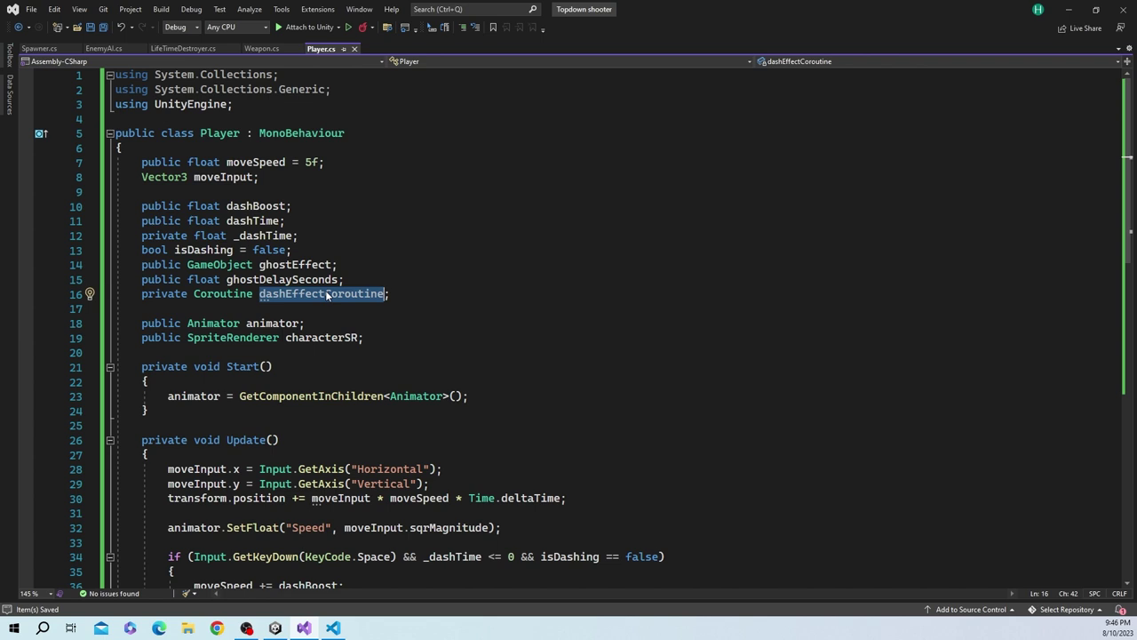
pyautogui.scroll(-3, 400, 280)
pyautogui.scroll(-8, 400, 280)
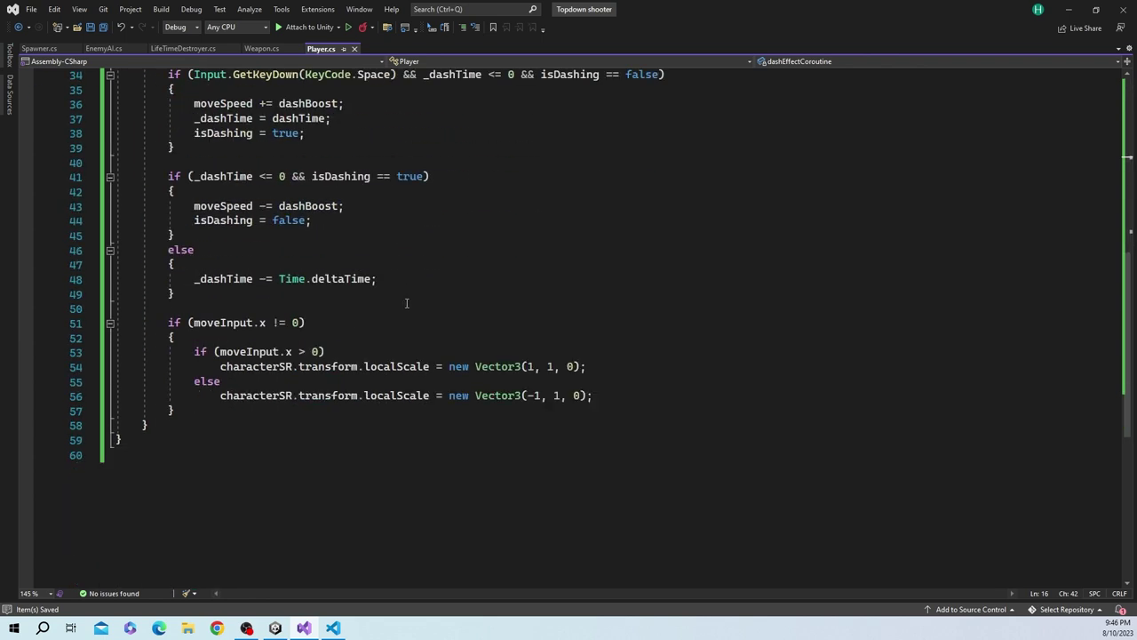
# Add an IEnumerator dashEffectCoroutine() method containing a while (true) loop after Update
pyautogui.click(231, 424)
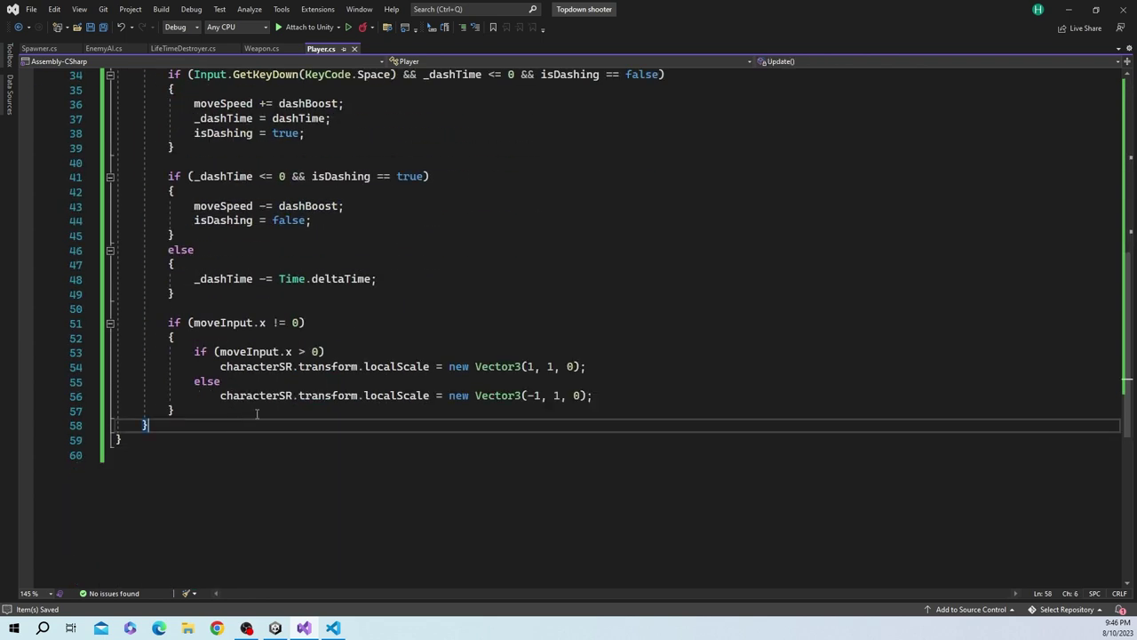
pyautogui.press('Return')
pyautogui.press('Return')
pyautogui.write('IEn')
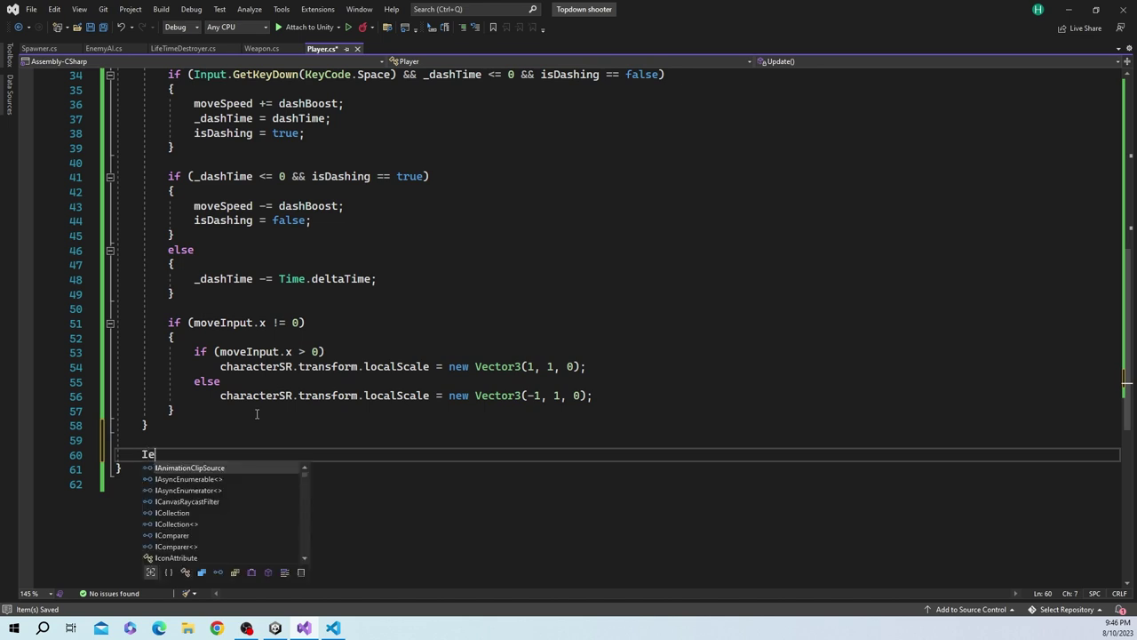
pyautogui.write('u')
pyautogui.press('Tab')
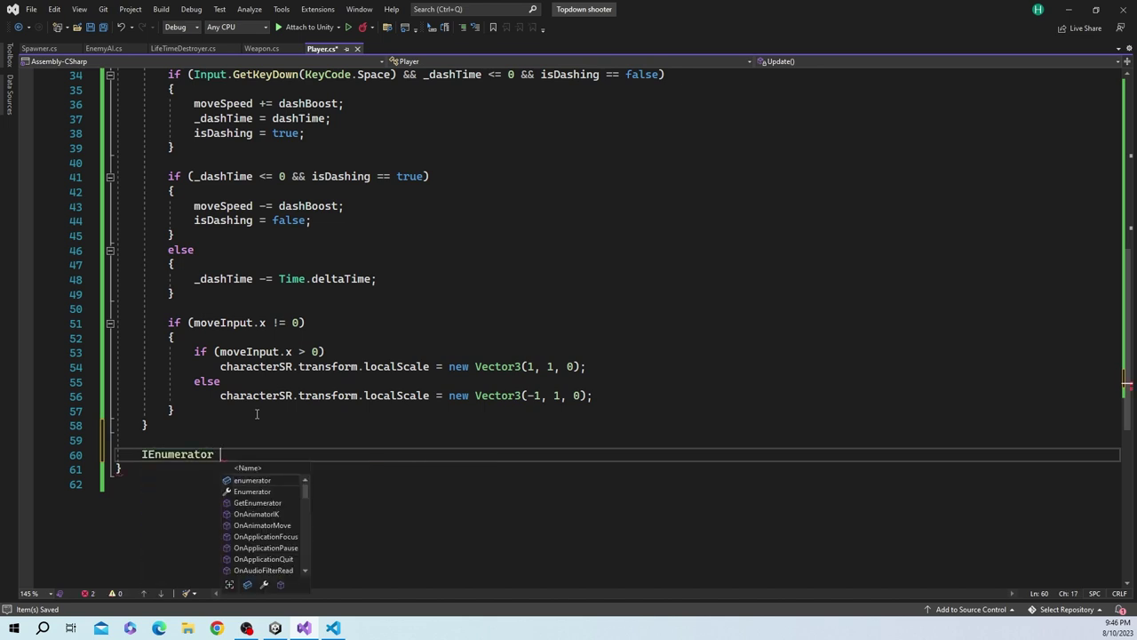
pyautogui.write('dashEffec')
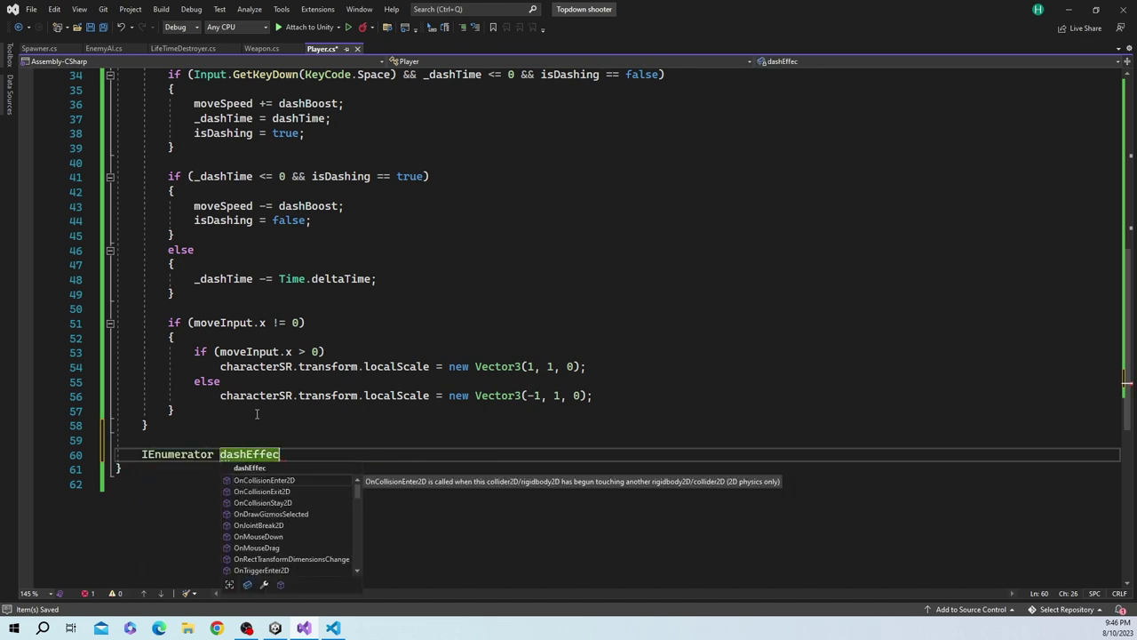
pyautogui.write('tCorouytin')
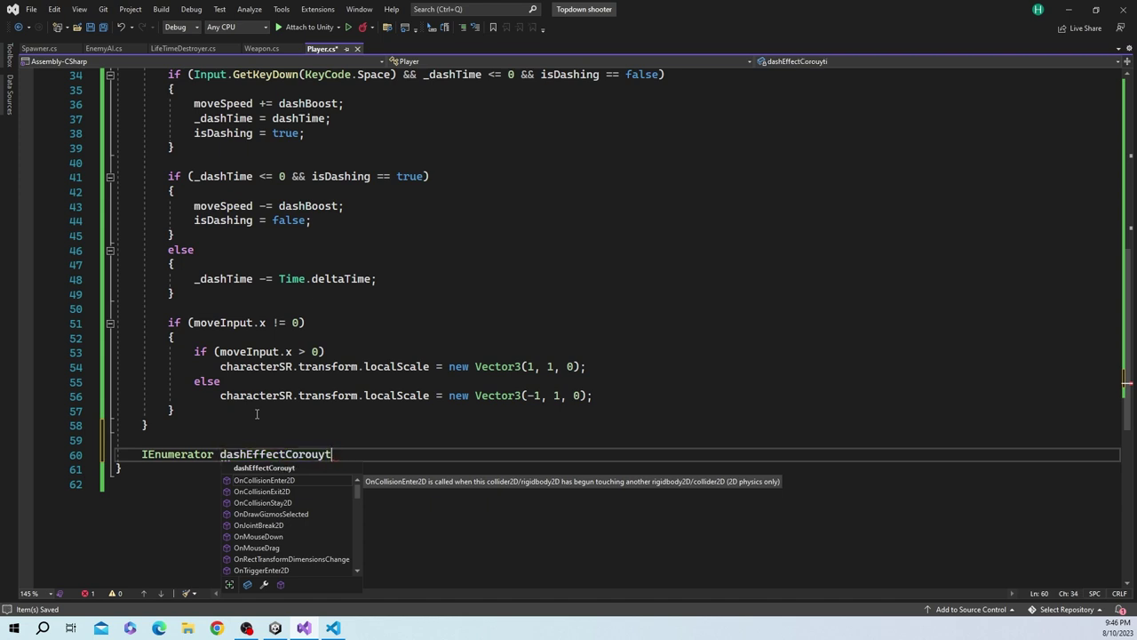
pyautogui.press('BackSpace')
pyautogui.press('BackSpace')
pyautogui.write('tine()')
pyautogui.press('Return')
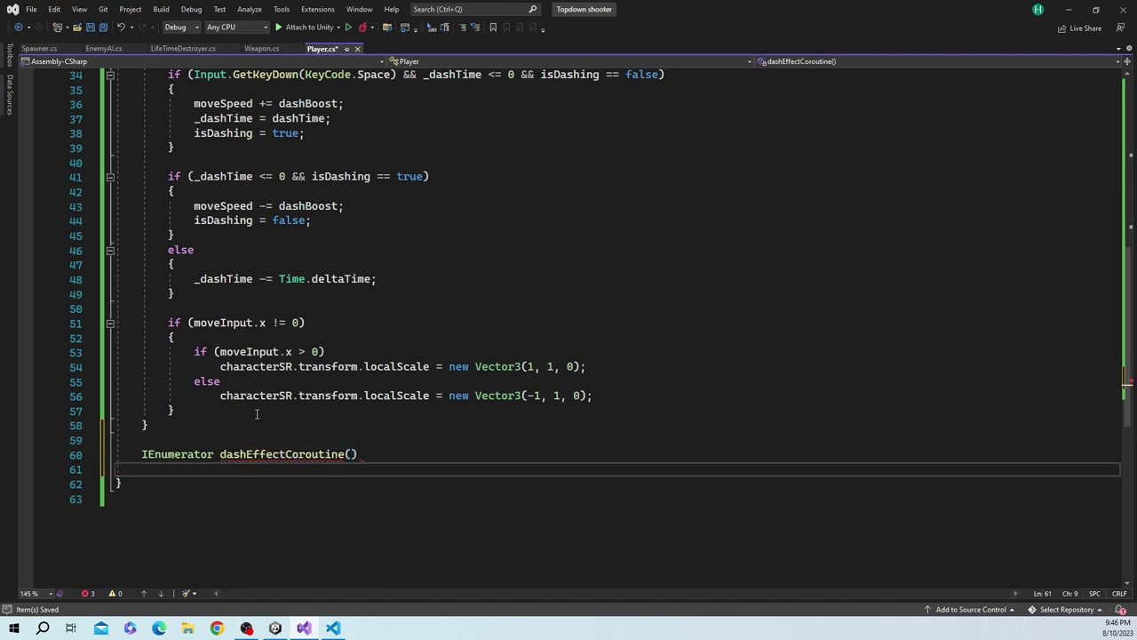
pyautogui.write('{')
pyautogui.press('Return')
pyautogui.scroll(-5, 203, 316)
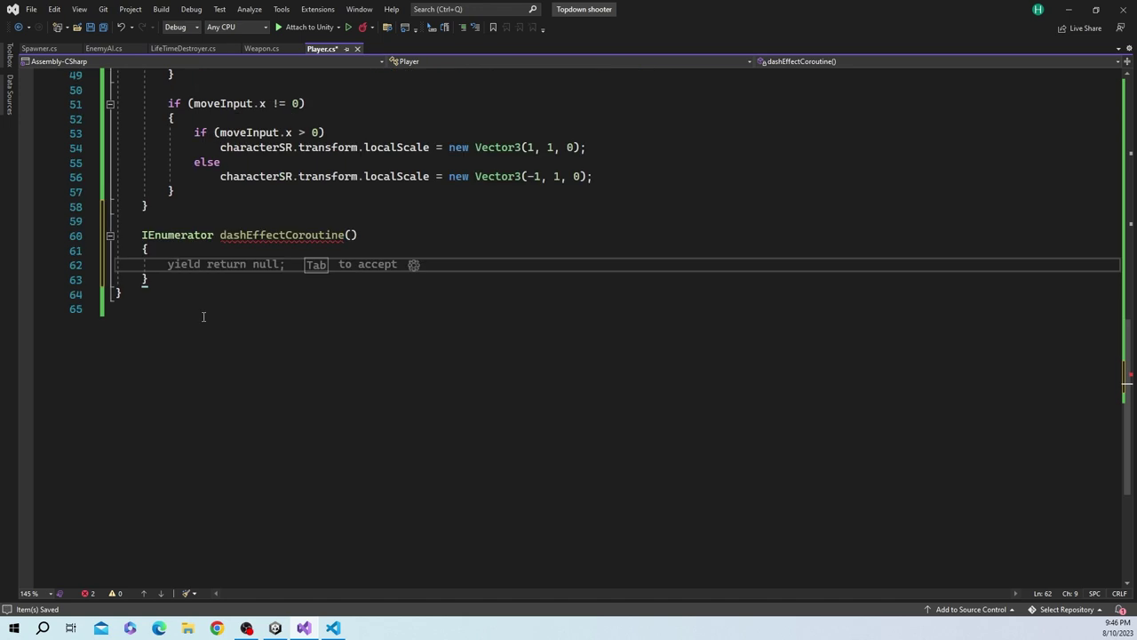
pyautogui.write('while (')
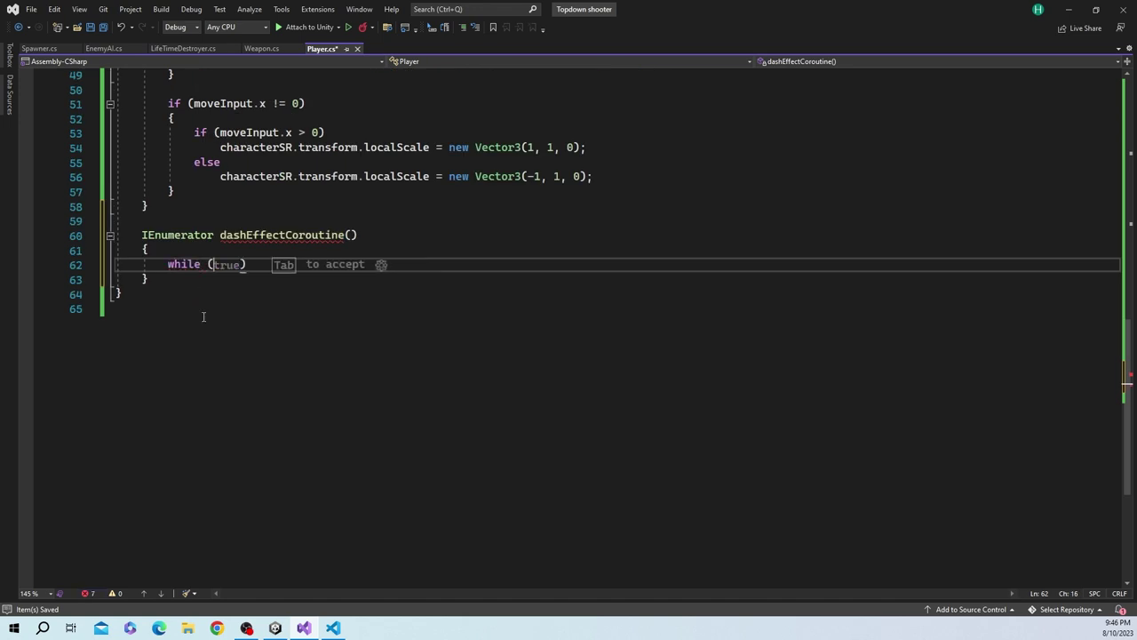
pyautogui.write('true)')
pyautogui.press('Return')
pyautogui.write('{')
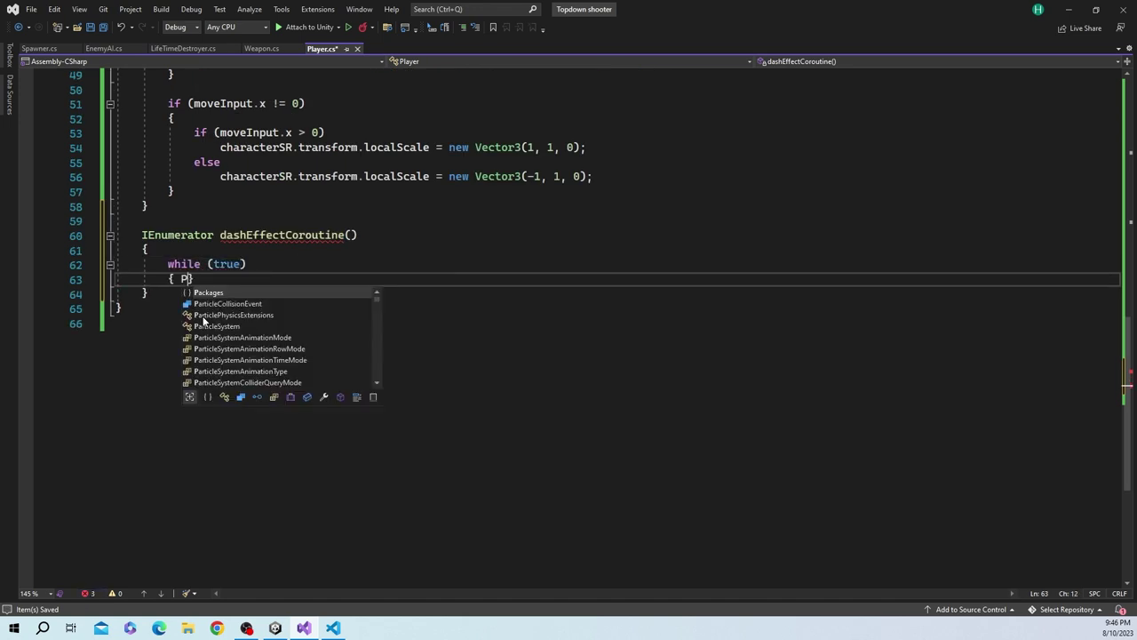
pyautogui.press('Return')
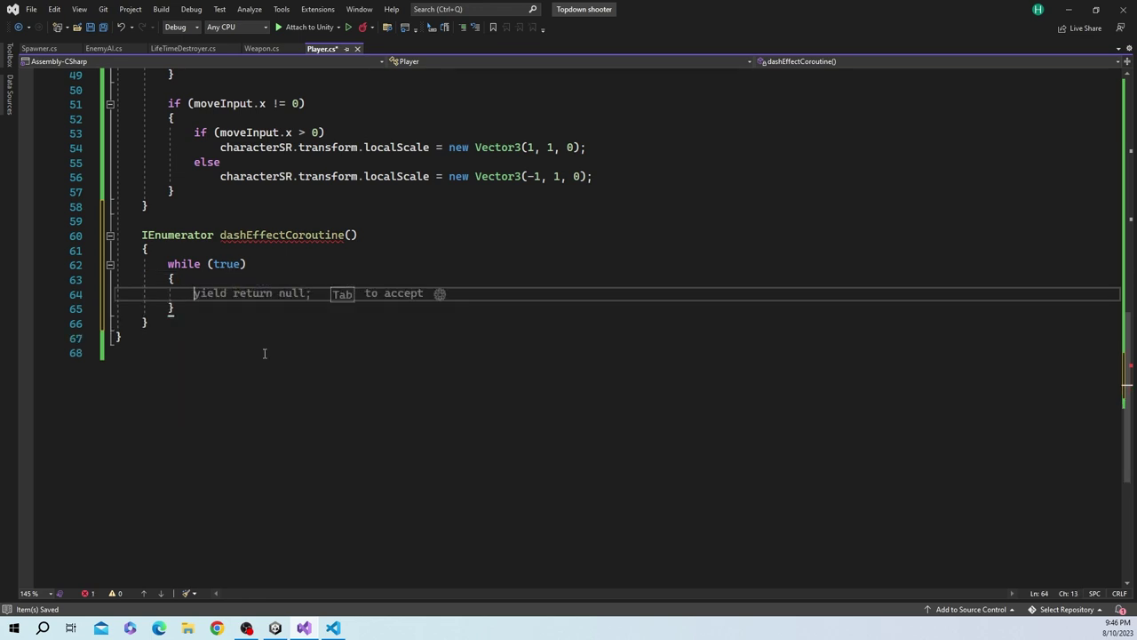
# In the loop, instantiate ghostEffect at transform.position and transform.rotation, then save Player.cs
pyautogui.write('Game')
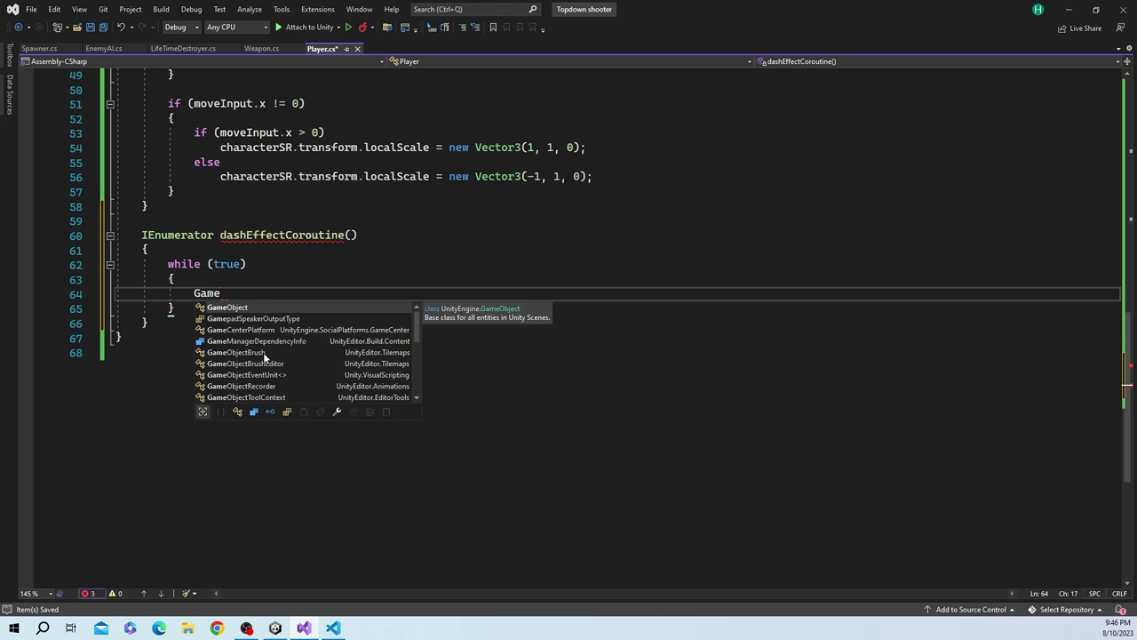
pyautogui.write('Object ghost ')
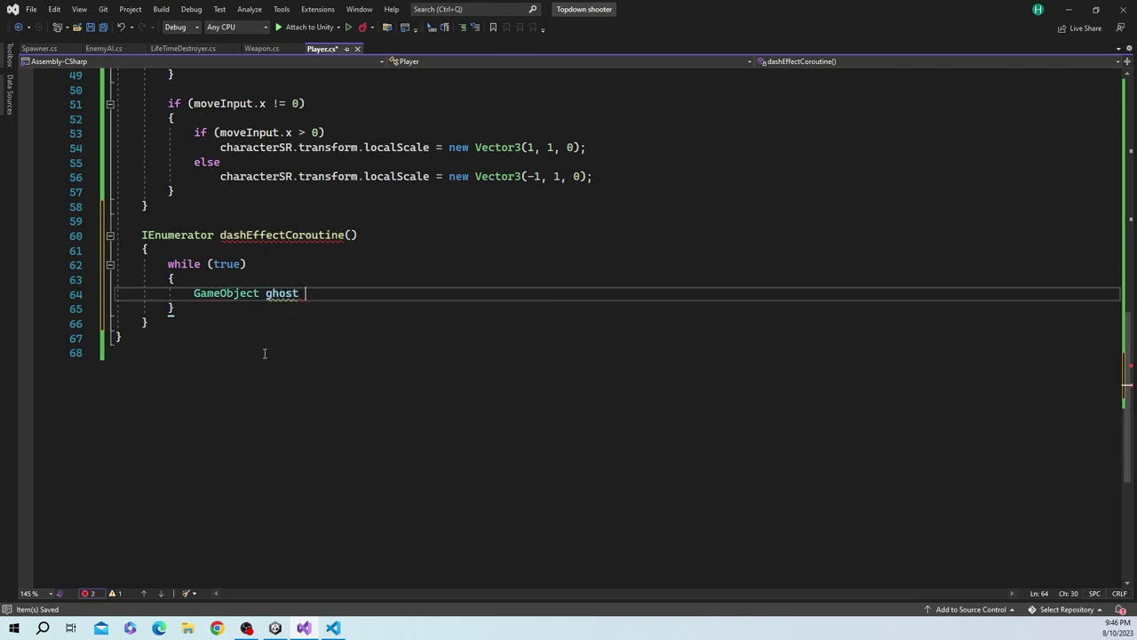
pyautogui.write('= Instan')
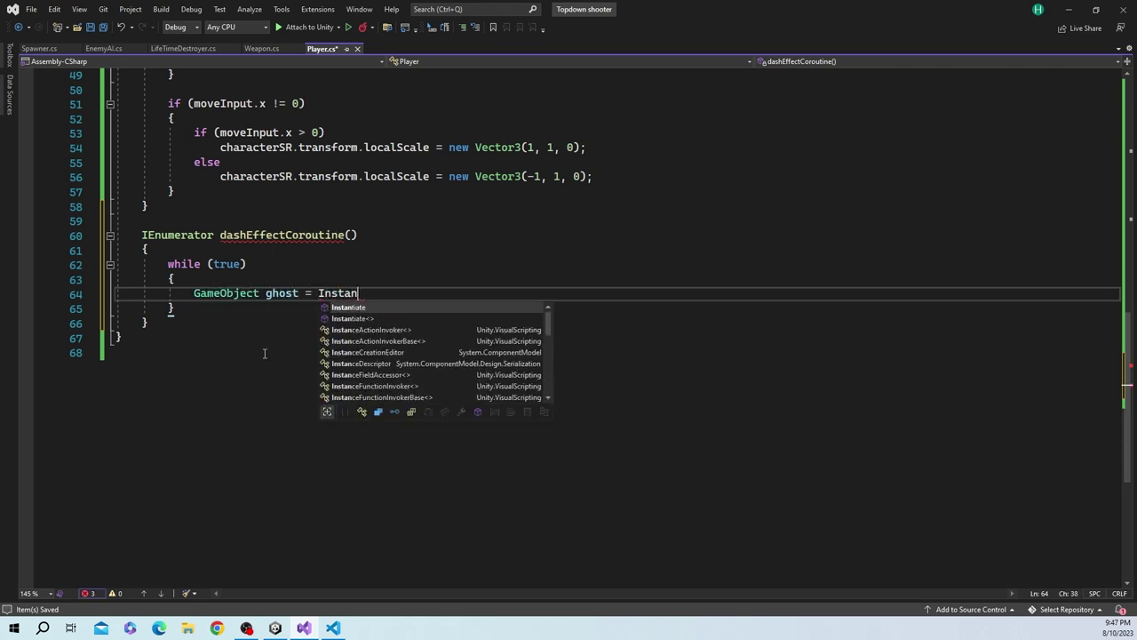
pyautogui.press('Tab')
pyautogui.write('(')
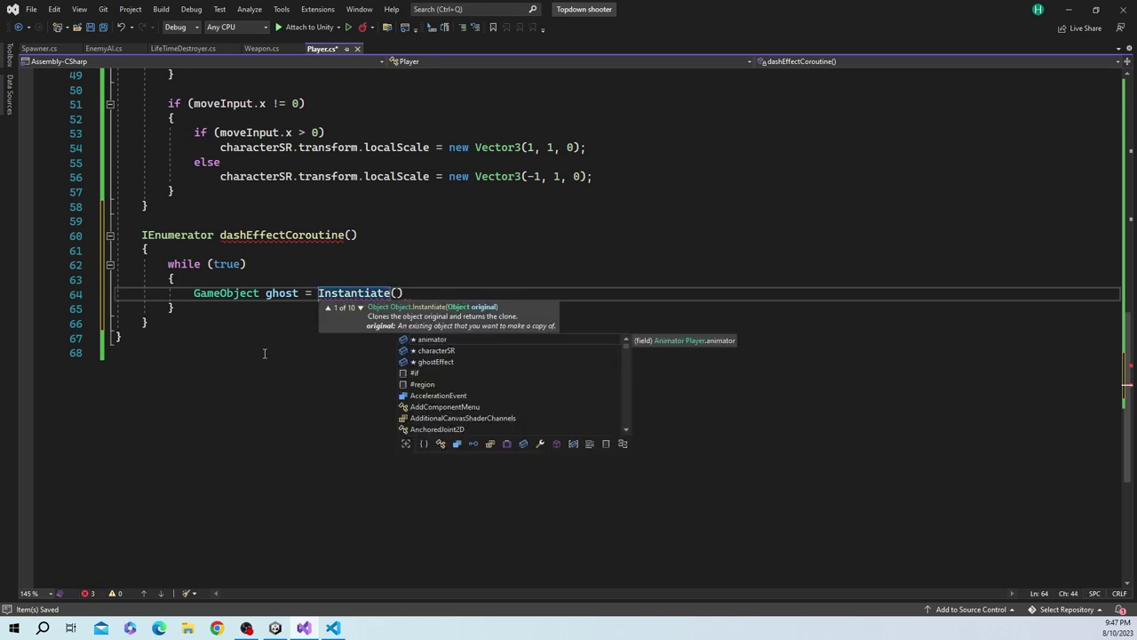
pyautogui.write('gh')
pyautogui.press('Tab')
pyautogui.write(', t')
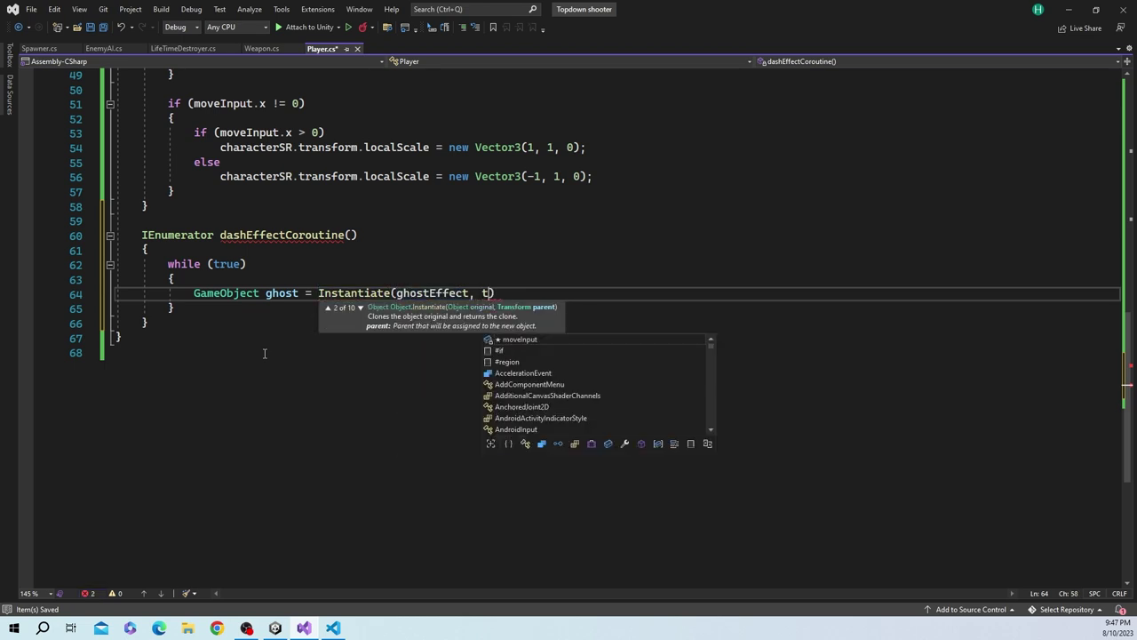
pyautogui.press('Tab')
pyautogui.write('.po')
pyautogui.press('Tab')
pyautogui.write(', ')
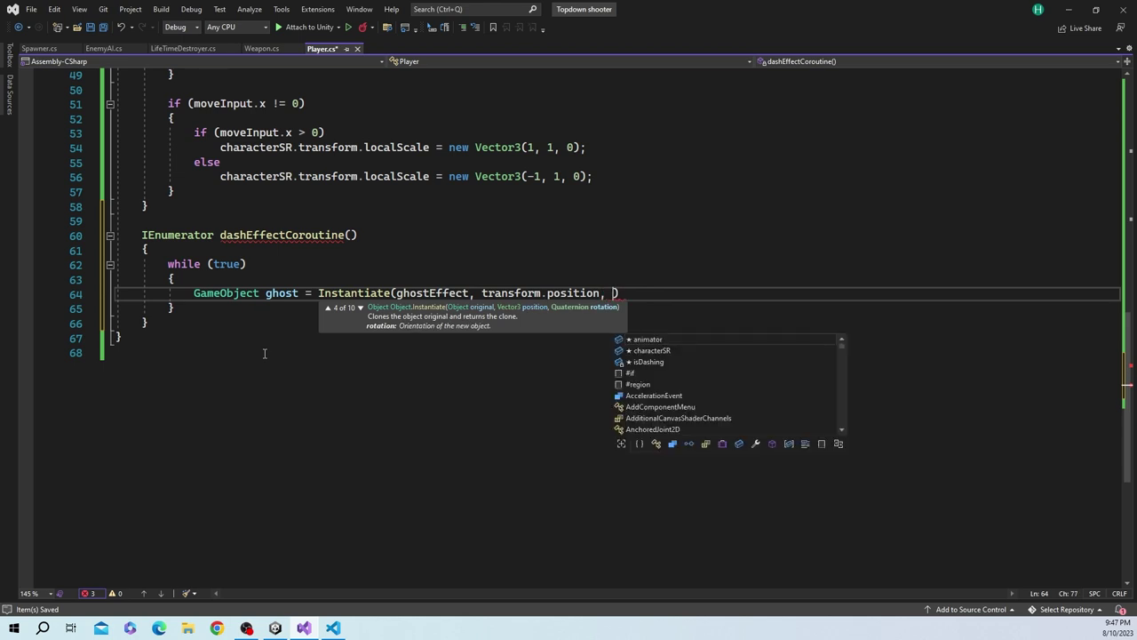
pyautogui.write('tra')
pyautogui.press('Tab')
pyautogui.write('.po')
pyautogui.press('BackSpace')
pyautogui.press('BackSpace')
pyautogui.write('ransform.r')
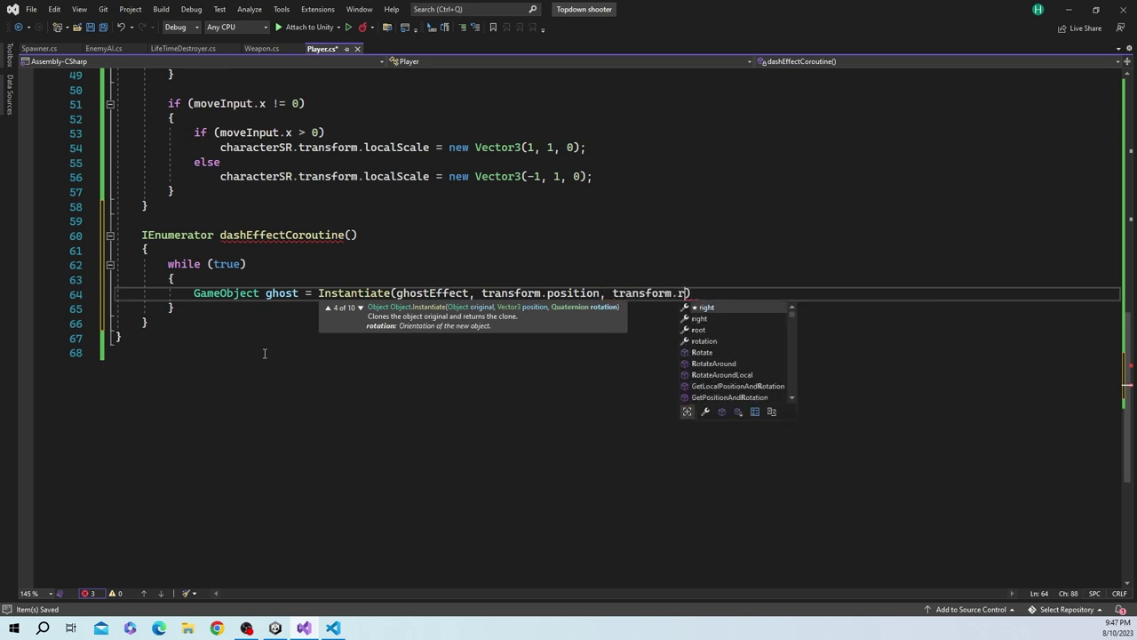
pyautogui.write('o')
pyautogui.press('Tab')
pyautogui.write(');')
pyautogui.press('Return')
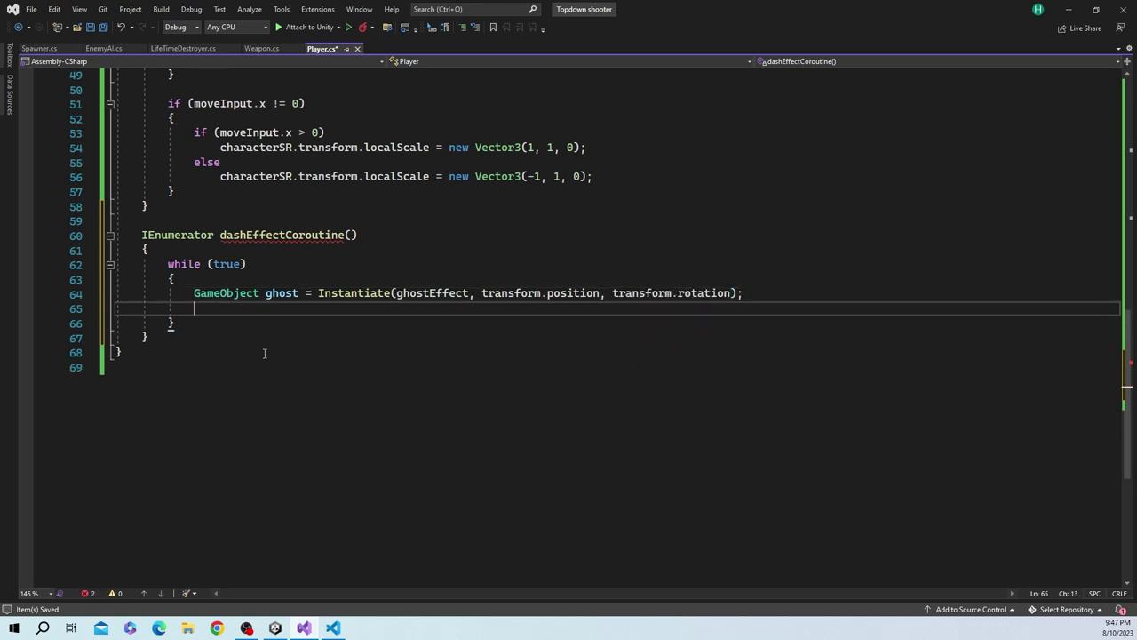
pyautogui.hotkey('ctrl', 's')
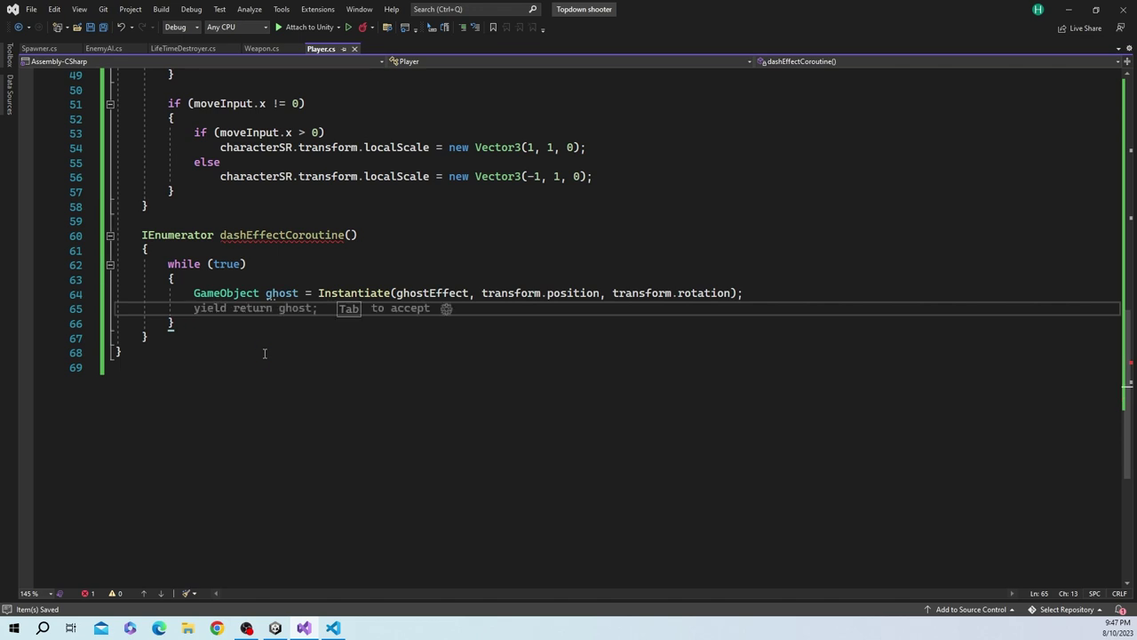
# Begin a void StartDashEffect() method after the Update method
pyautogui.moveTo(347, 235); pyautogui.dragTo(221, 234)
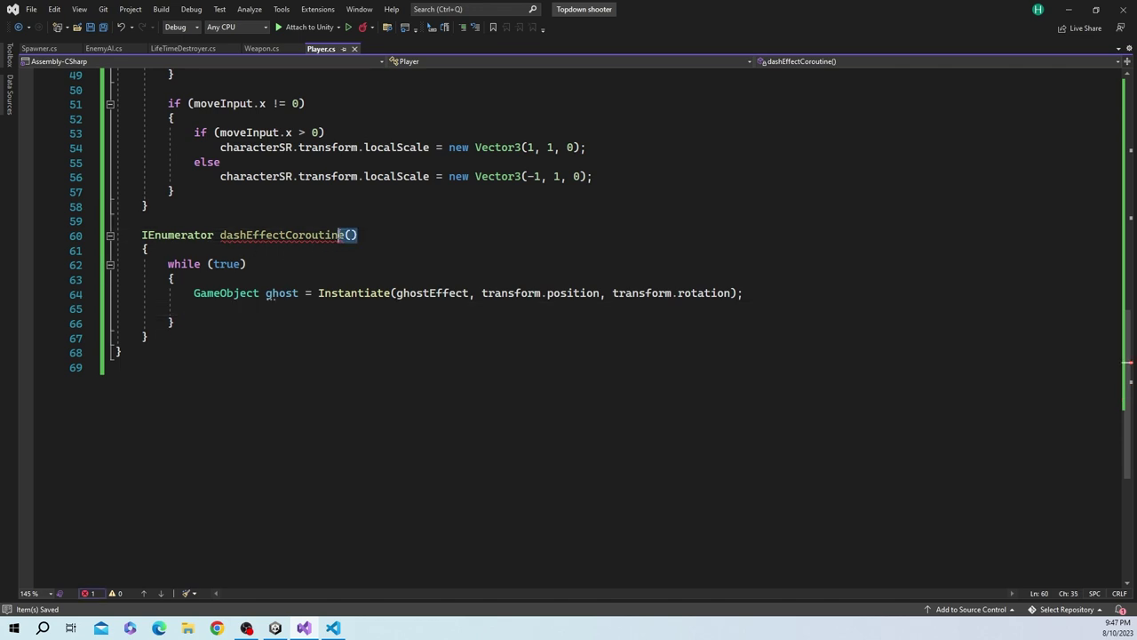
pyautogui.click(150, 205)
pyautogui.scroll(2, 258, 244)
pyautogui.press('Return')
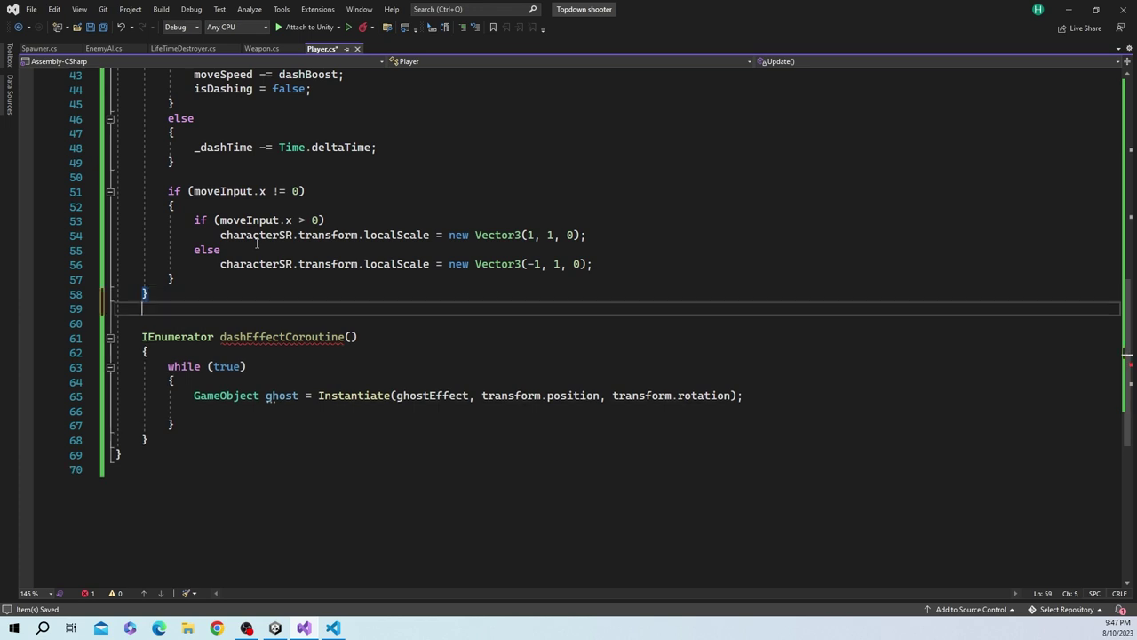
pyautogui.press('Return')
pyautogui.write('void Start')
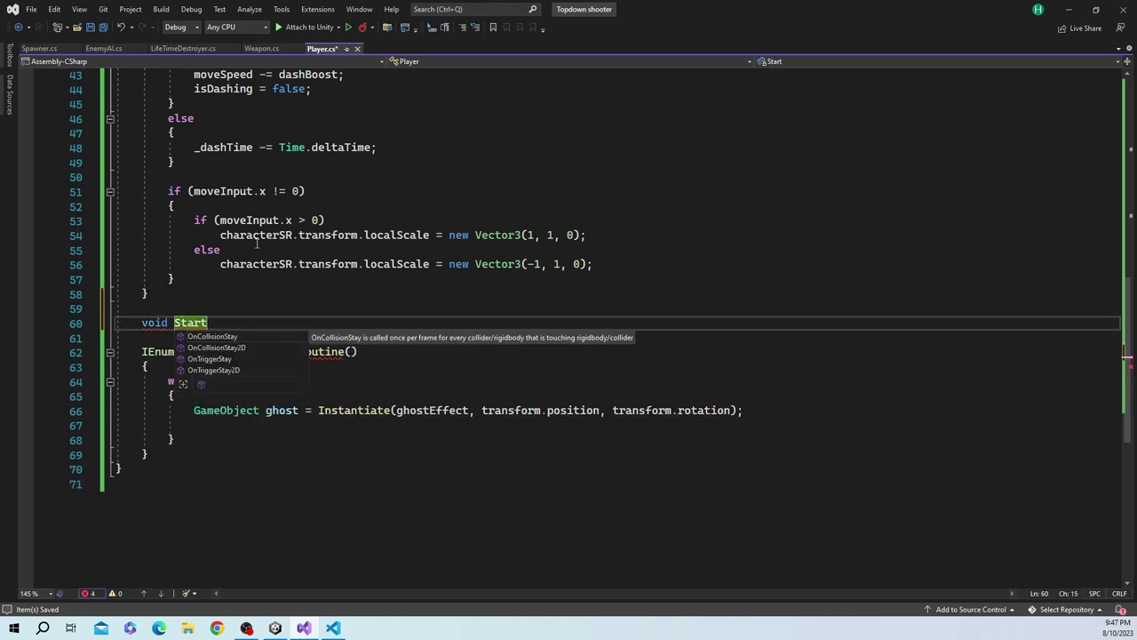
pyautogui.write('DashEffe')
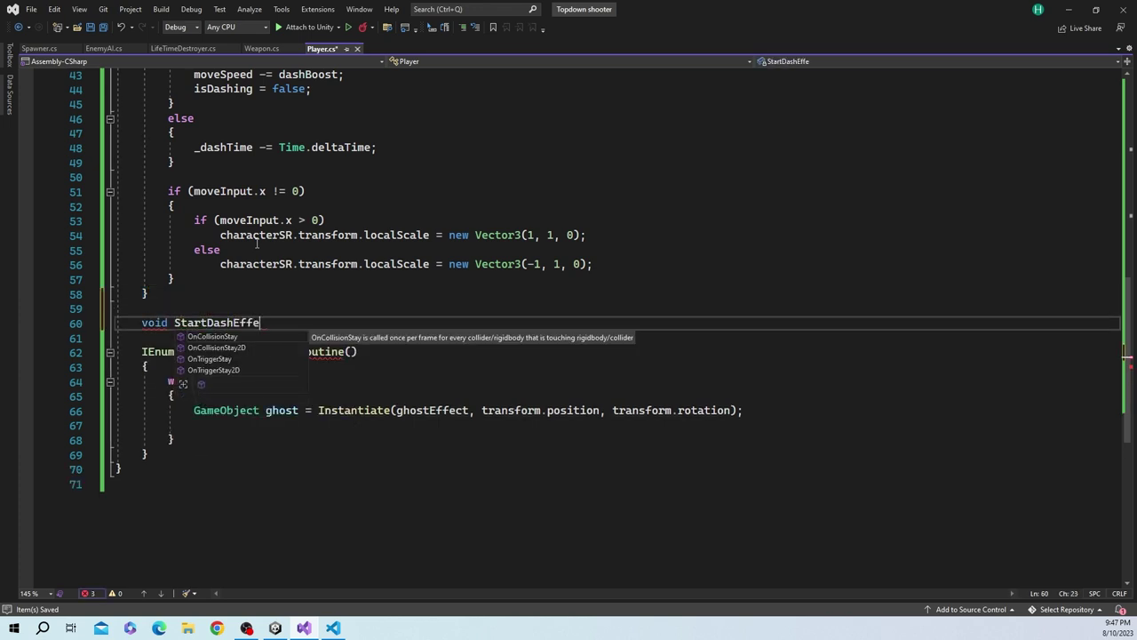
pyautogui.write('ct(')
# Open the StartDashEffect body with 'if (dashEffectCoroutine != null) StopCoroutine(dashEffectCoroutine);'
pyautogui.press('Return')
pyautogui.write('{')
pyautogui.press('Return')
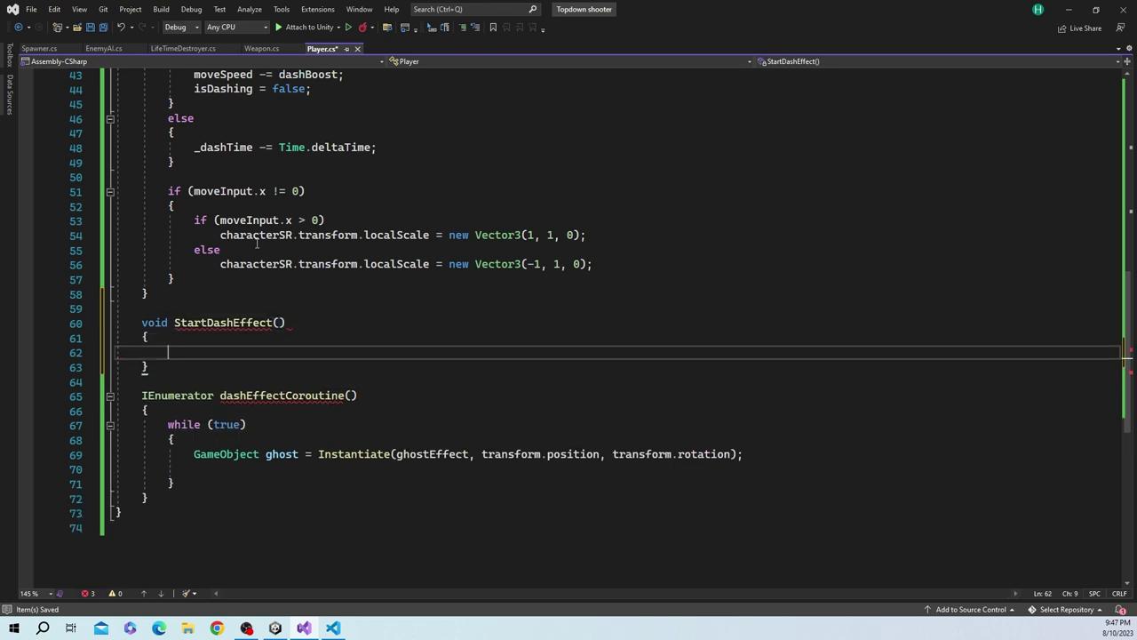
pyautogui.write('if')
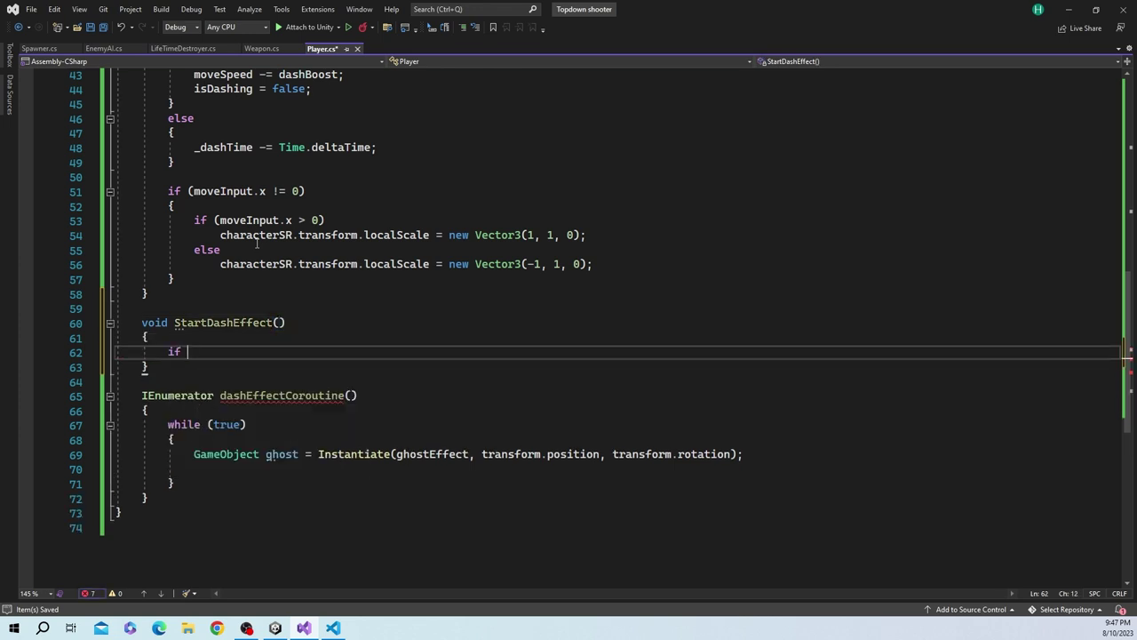
pyautogui.click(252, 424)
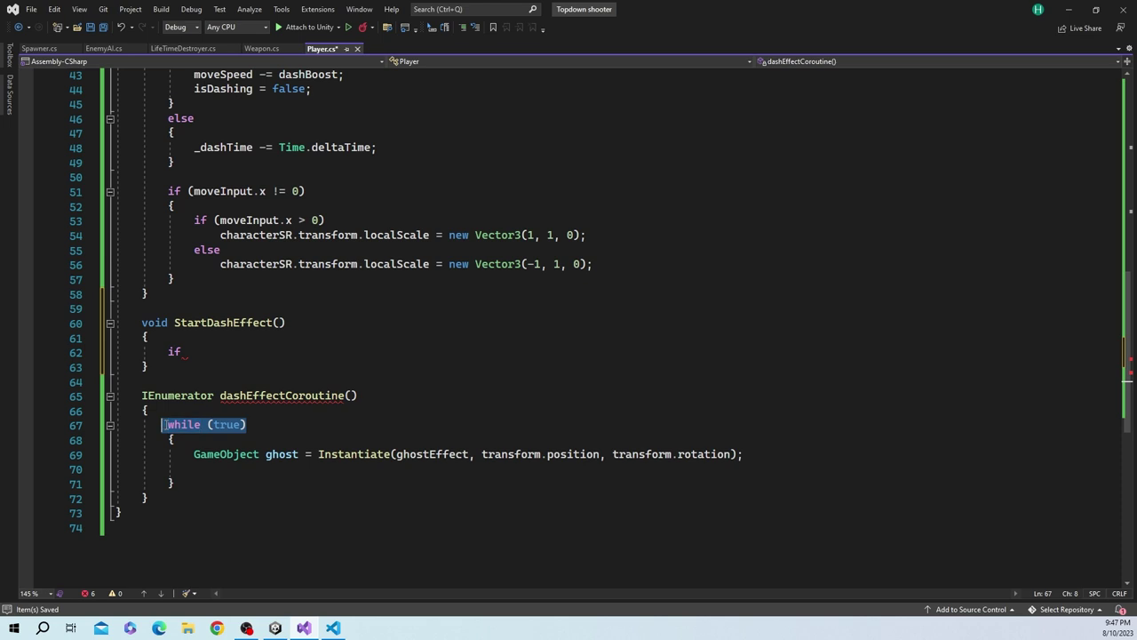
pyautogui.doubleClick(183, 424)
pyautogui.click(199, 354)
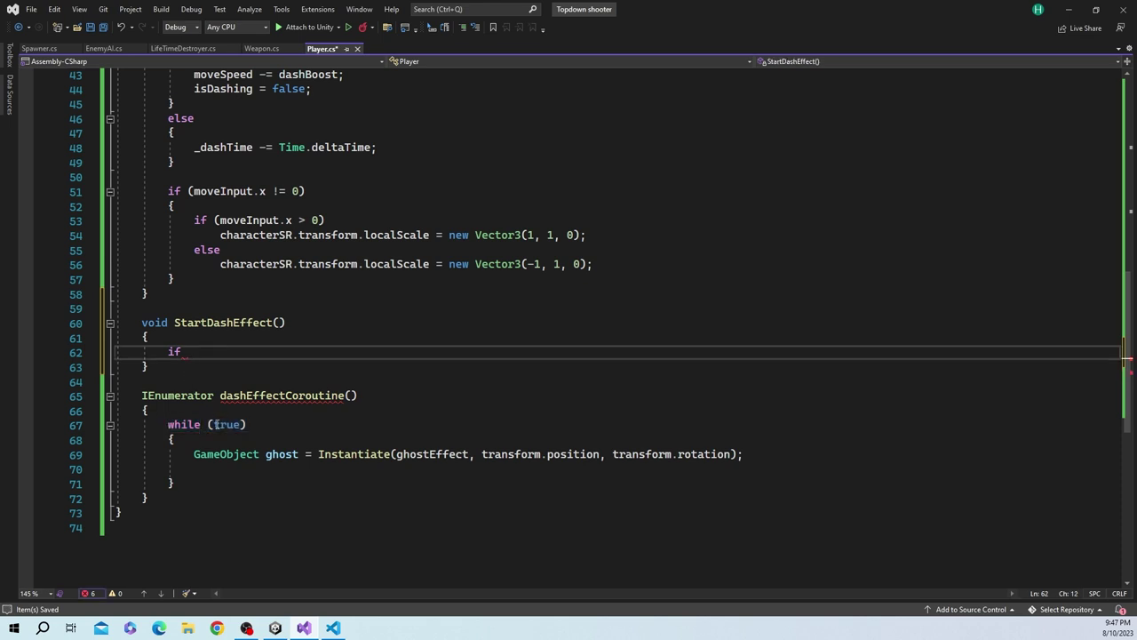
pyautogui.write('(da')
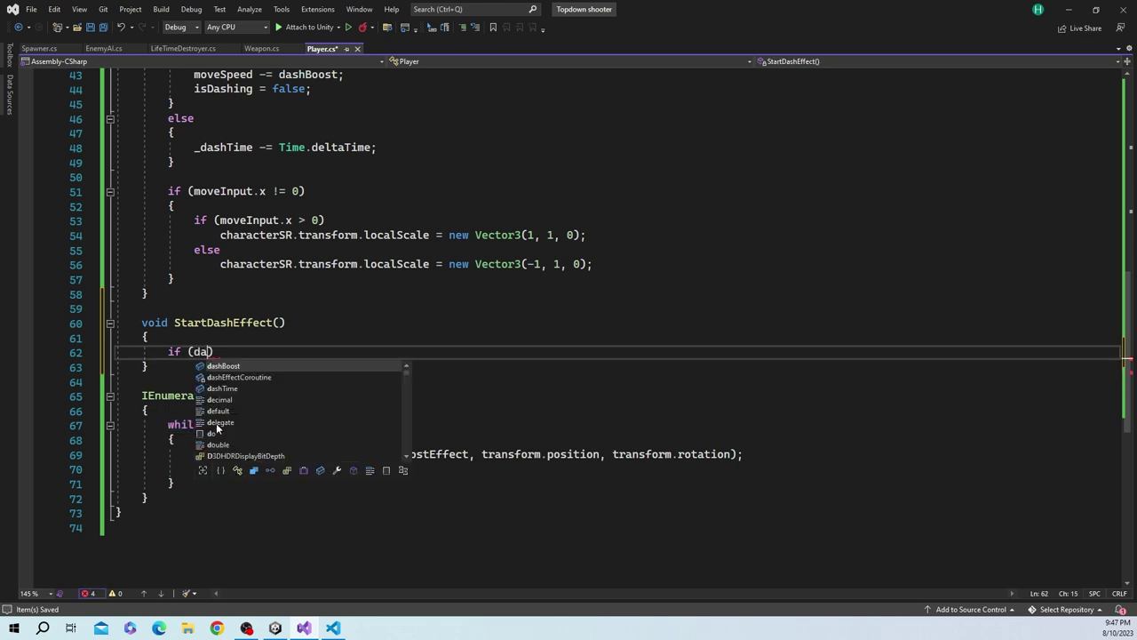
pyautogui.write('shEffectCoroutine')
pyautogui.write(' !')
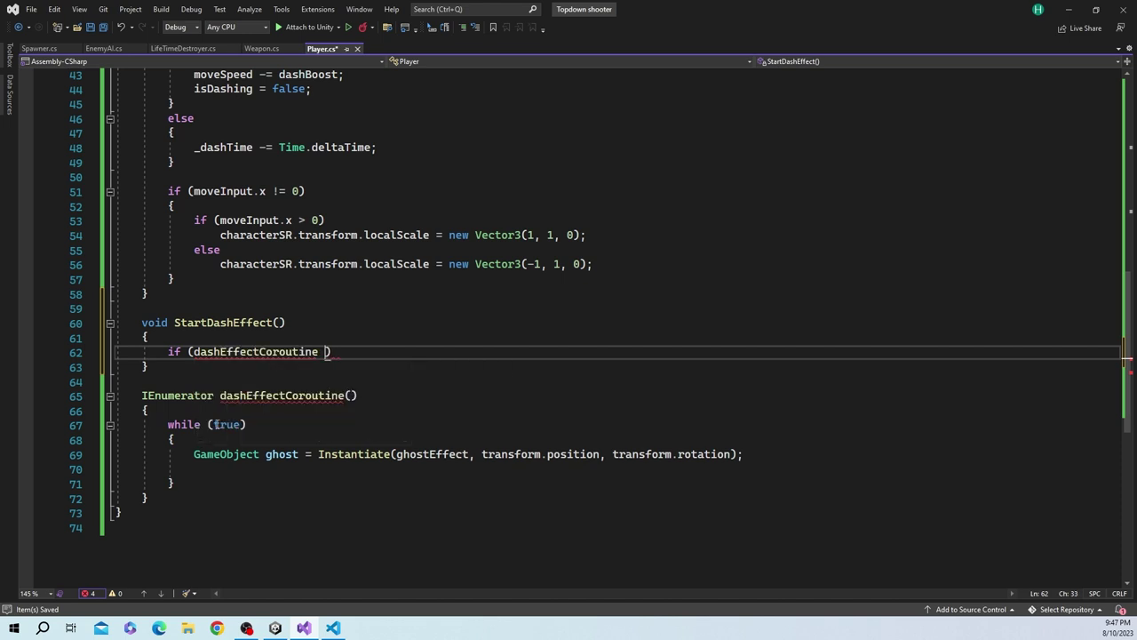
pyautogui.write('= null')
pyautogui.write(') Sto')
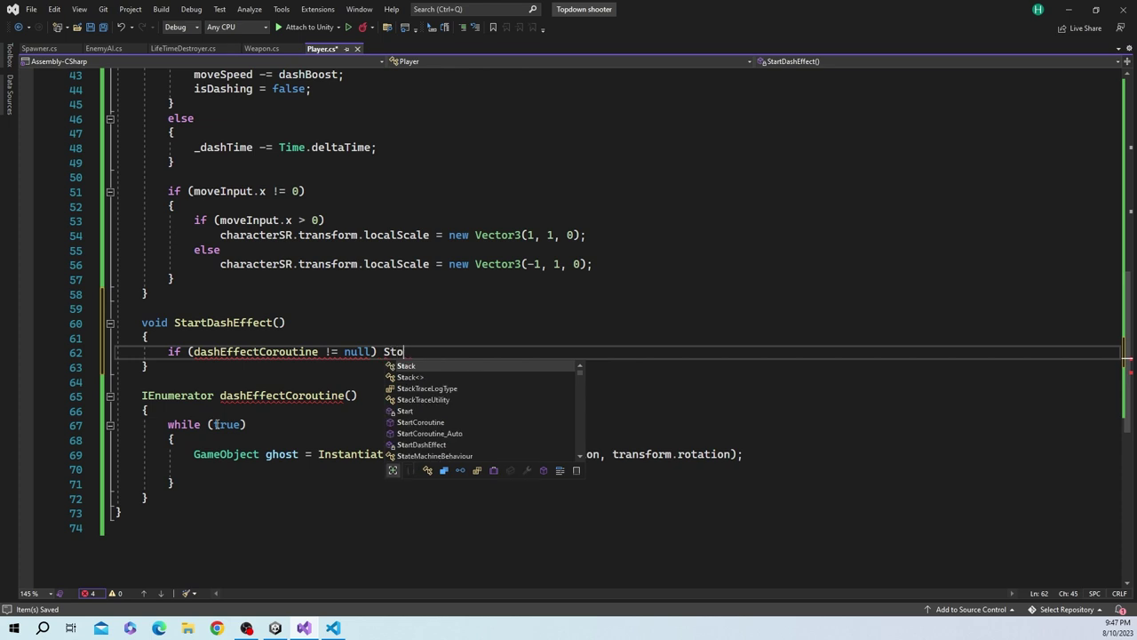
pyautogui.write('p')
pyautogui.press('Tab')
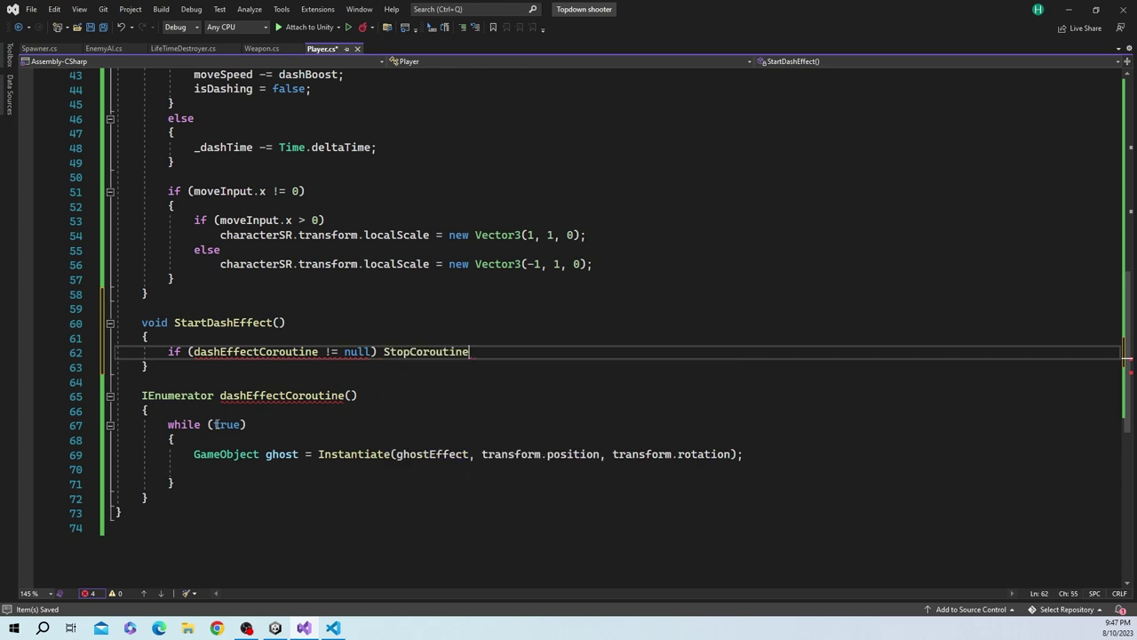
pyautogui.write('(dash')
pyautogui.press('Down')
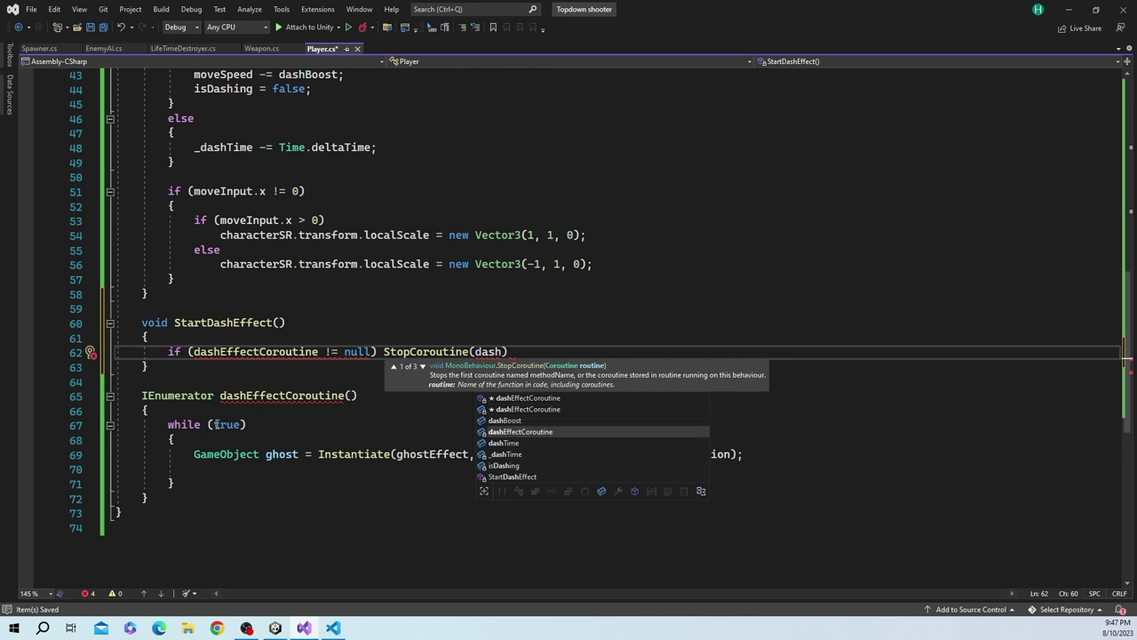
pyautogui.press('Tab')
pyautogui.write(')')
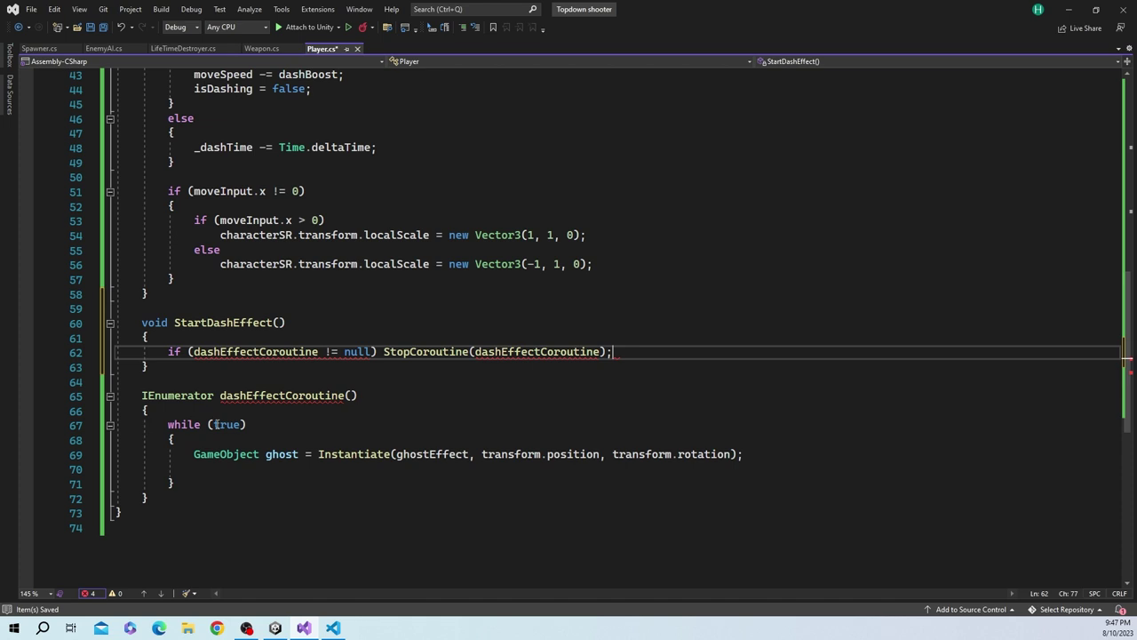
pyautogui.press('Return')
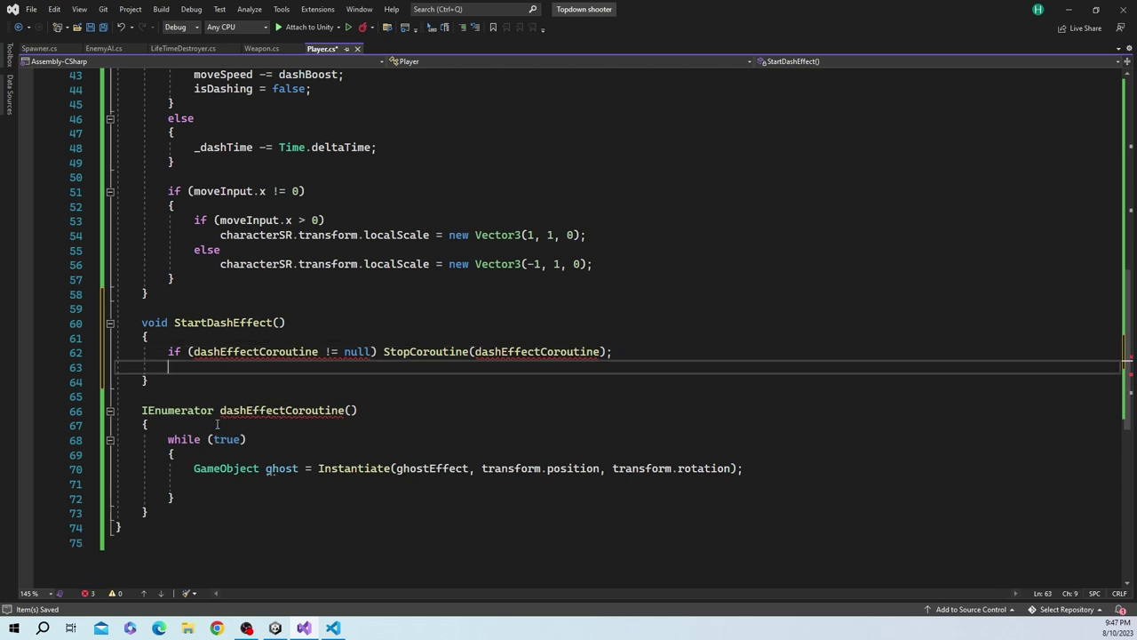
pyautogui.hotkey('ctrl', 'z')
# Capitalize the coroutine method's name to DashEffectCoroutine
pyautogui.scroll(14, 444, 311)
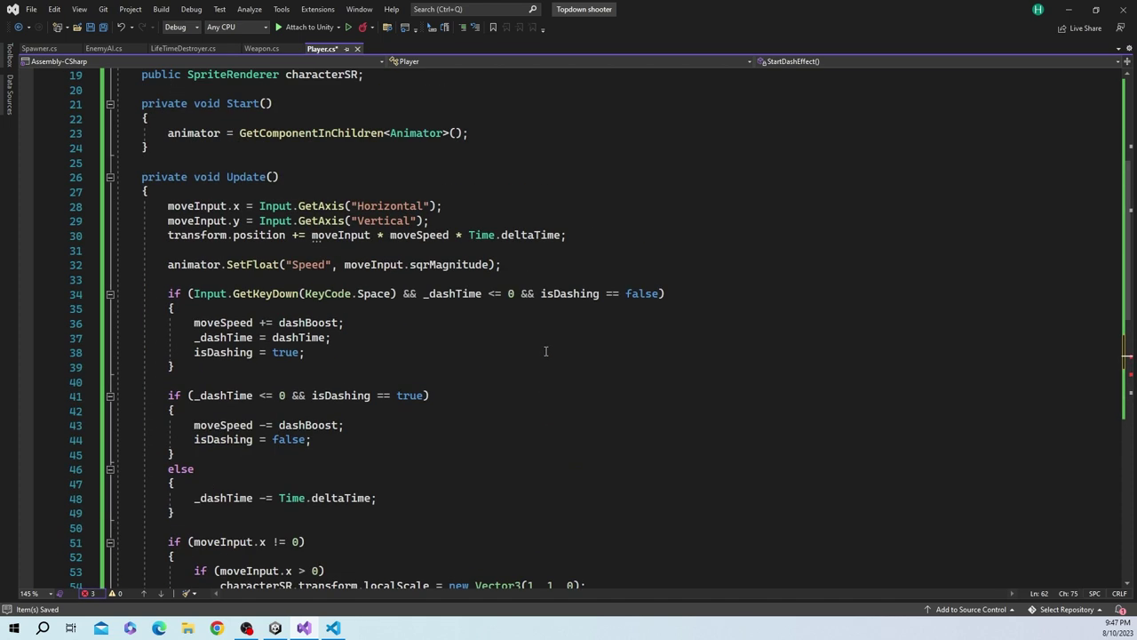
pyautogui.doubleClick(310, 296)
pyautogui.scroll(-10, 613, 388)
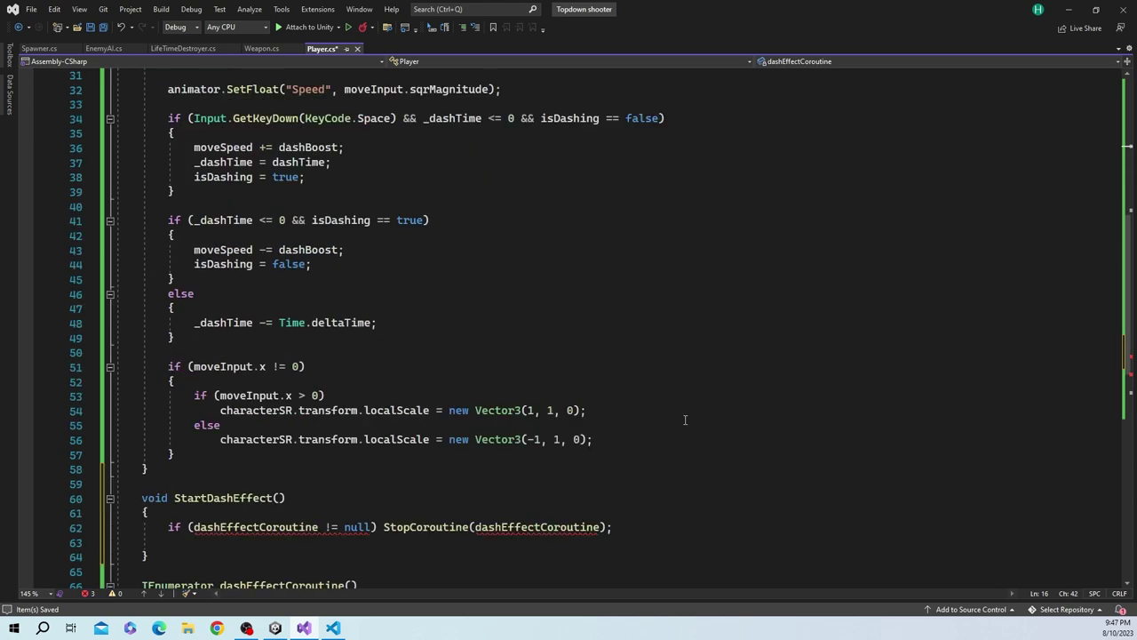
pyautogui.scroll(-3, 292, 433)
pyautogui.click(220, 454)
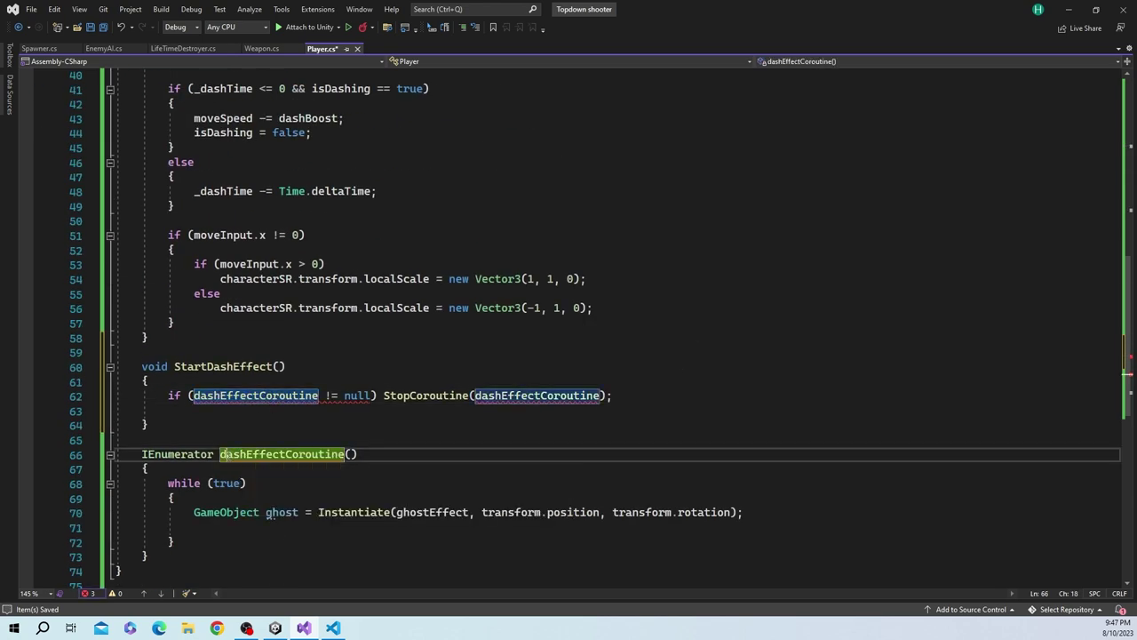
pyautogui.hotkey('shift', 'Right')
pyautogui.write('D')
# Add 'dashEffectCoroutine = StartCoroutine(DashEffectCoroutine());' below the StopCoroutine call and save
pyautogui.click(665, 391)
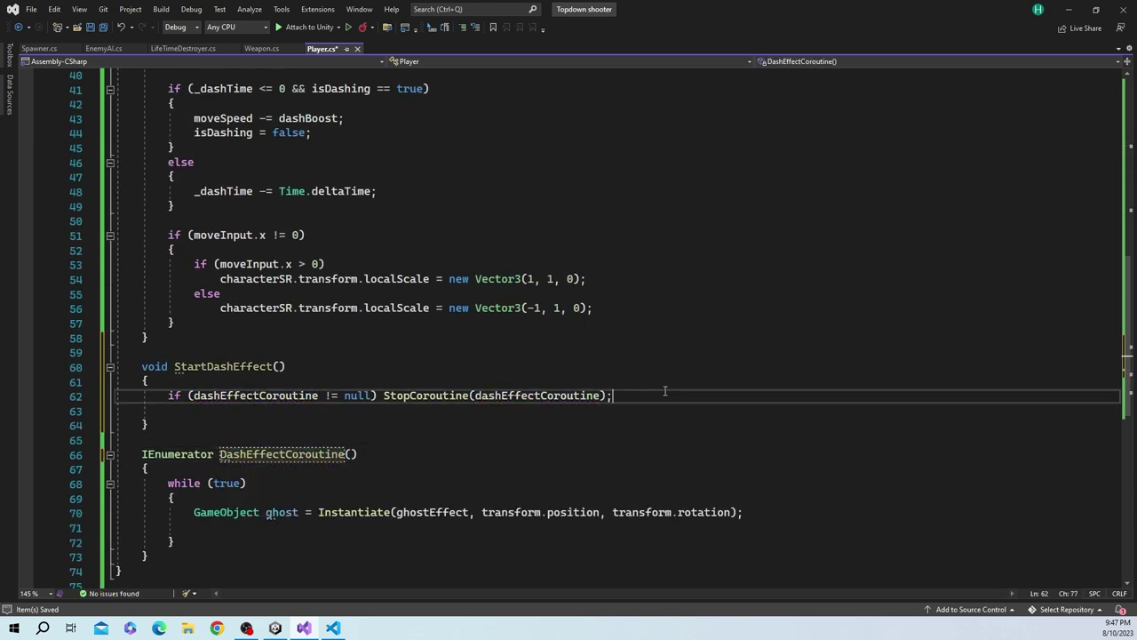
pyautogui.press('Return')
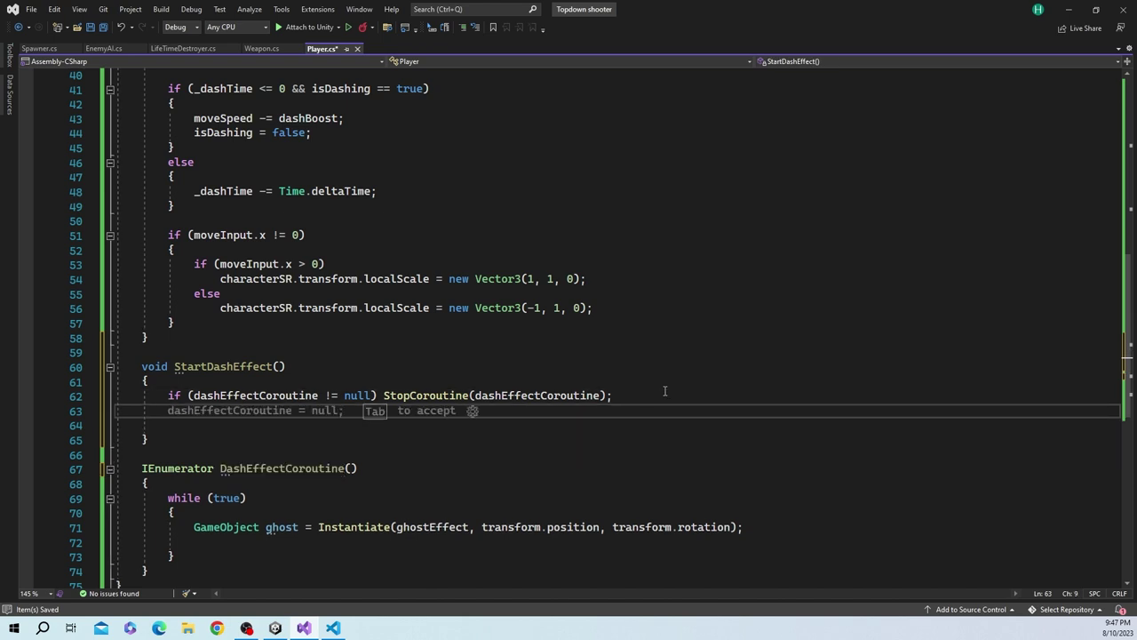
pyautogui.press('Down')
pyautogui.press('BackSpace')
pyautogui.press('Tab')
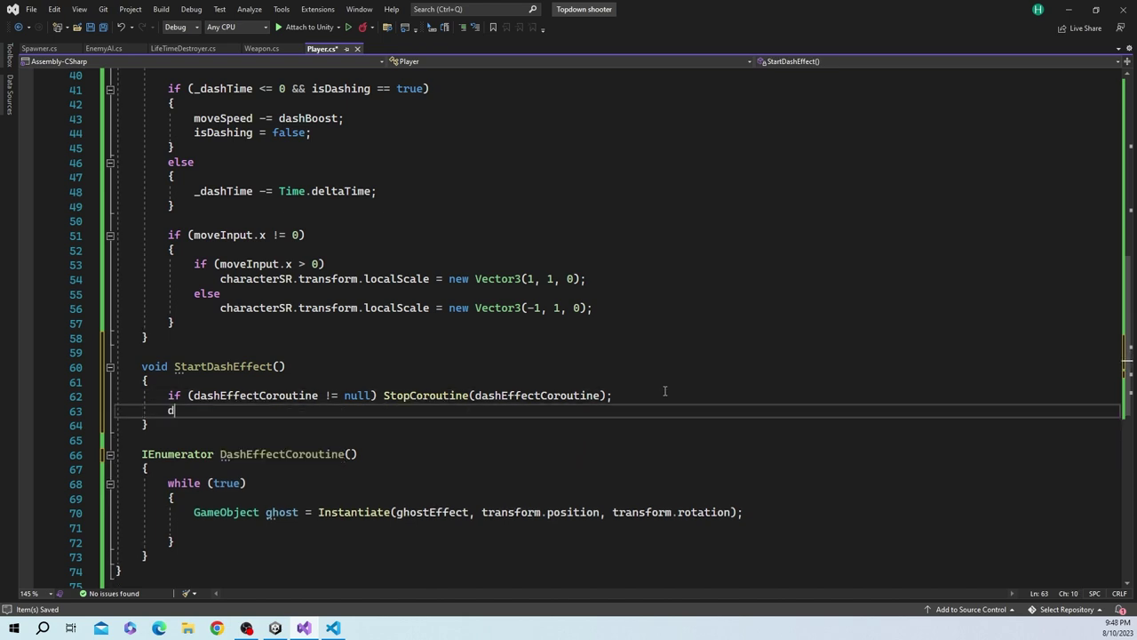
pyautogui.write('dash')
pyautogui.press('Tab')
pyautogui.write('= ')
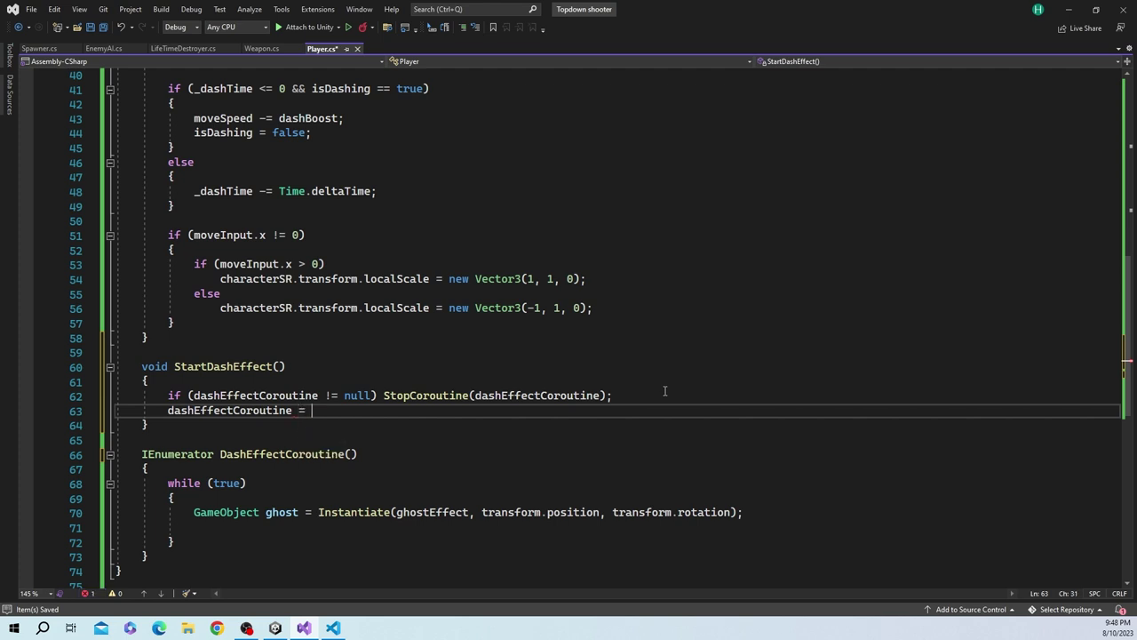
pyautogui.write('Start')
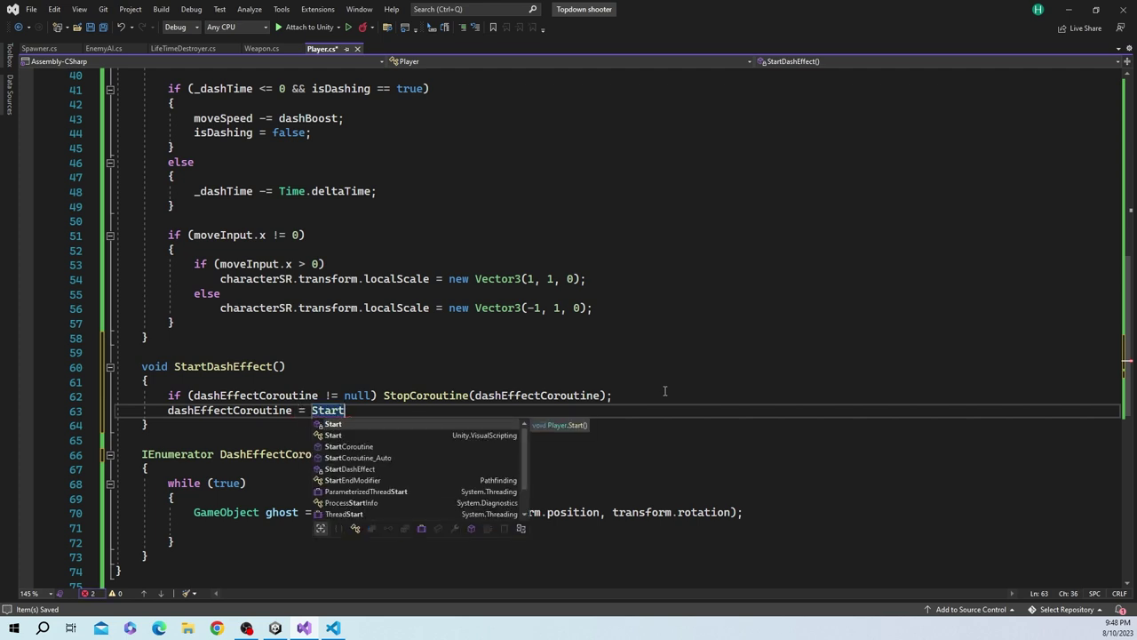
pyautogui.press('Down')
pyautogui.press('Down')
pyautogui.press('Tab')
pyautogui.write('(')
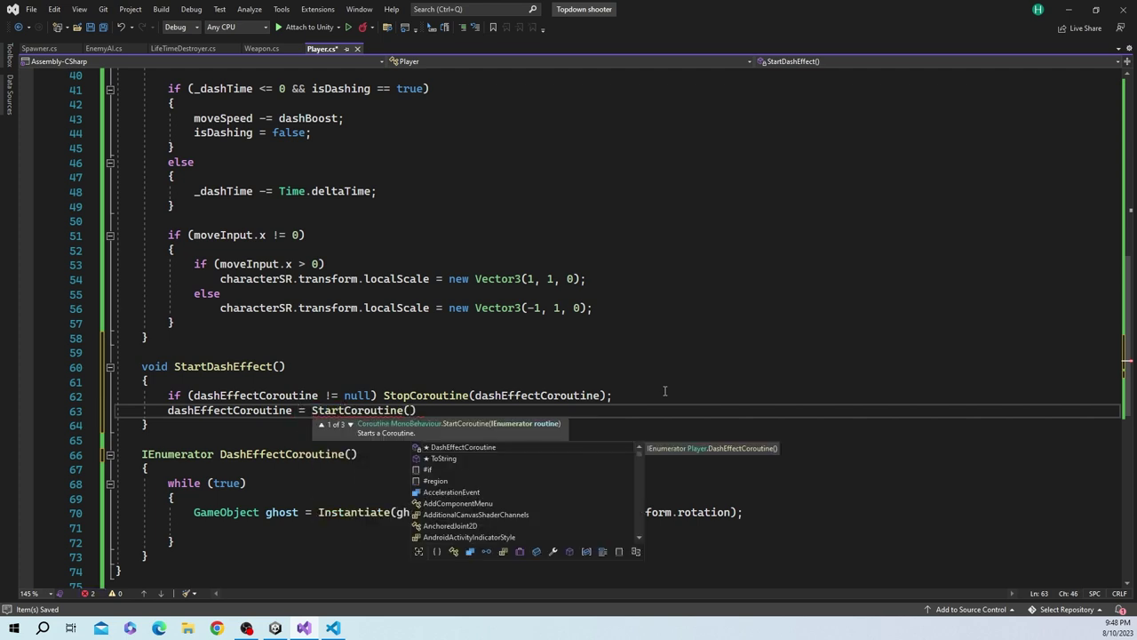
pyautogui.write('Das')
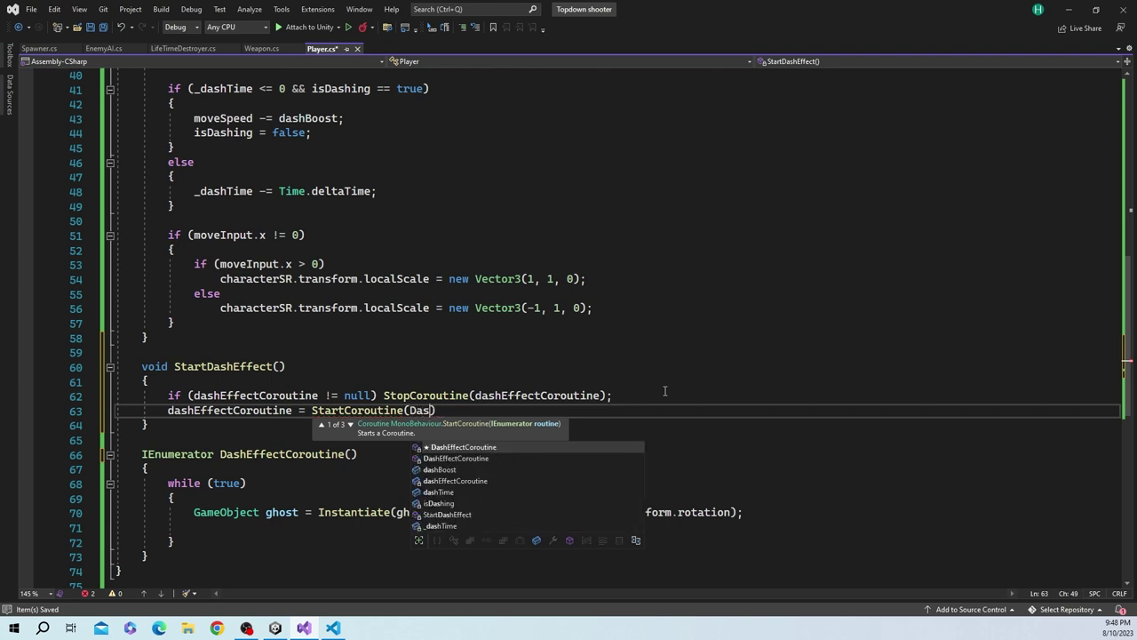
pyautogui.press('Tab')
pyautogui.write('())')
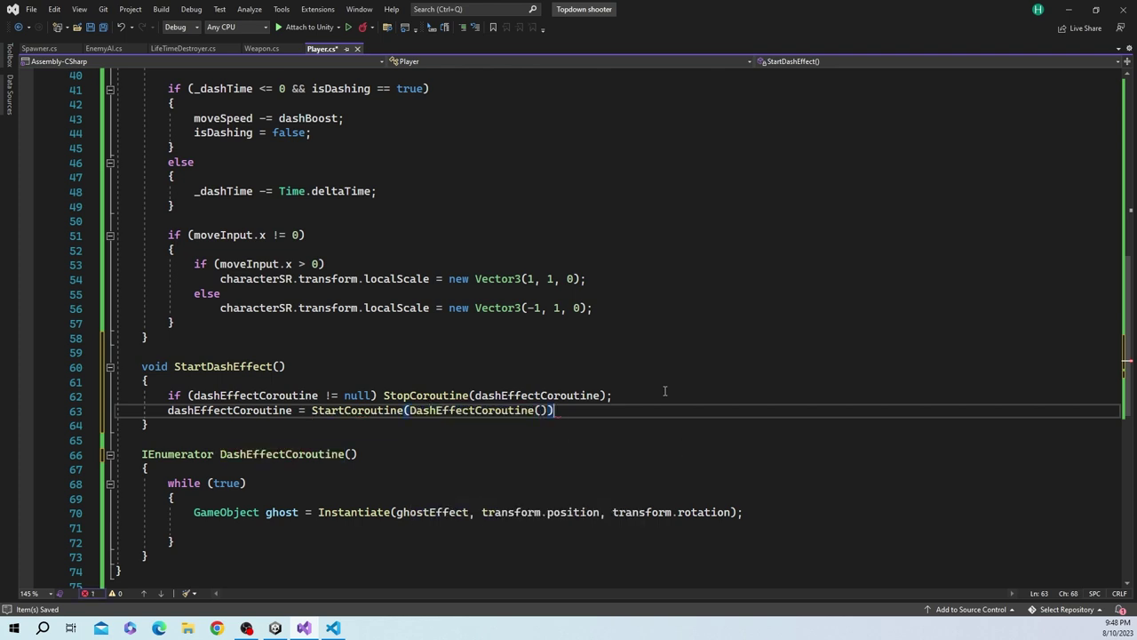
pyautogui.hotkey('ctrl', 's')
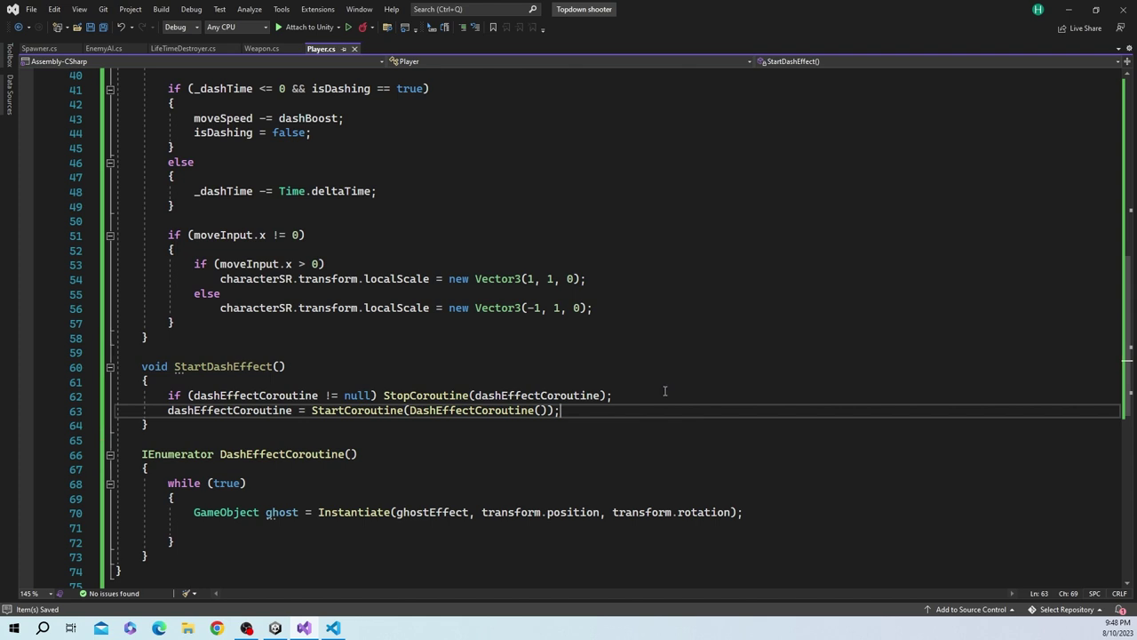
pyautogui.press('Up')
pyautogui.press('Up')
pyautogui.press('Up')
pyautogui.press('Up')
pyautogui.press('Up')
# Duplicate StartDashEffect as StopDashEffect and remove its StartCoroutine line
pyautogui.press('Return')
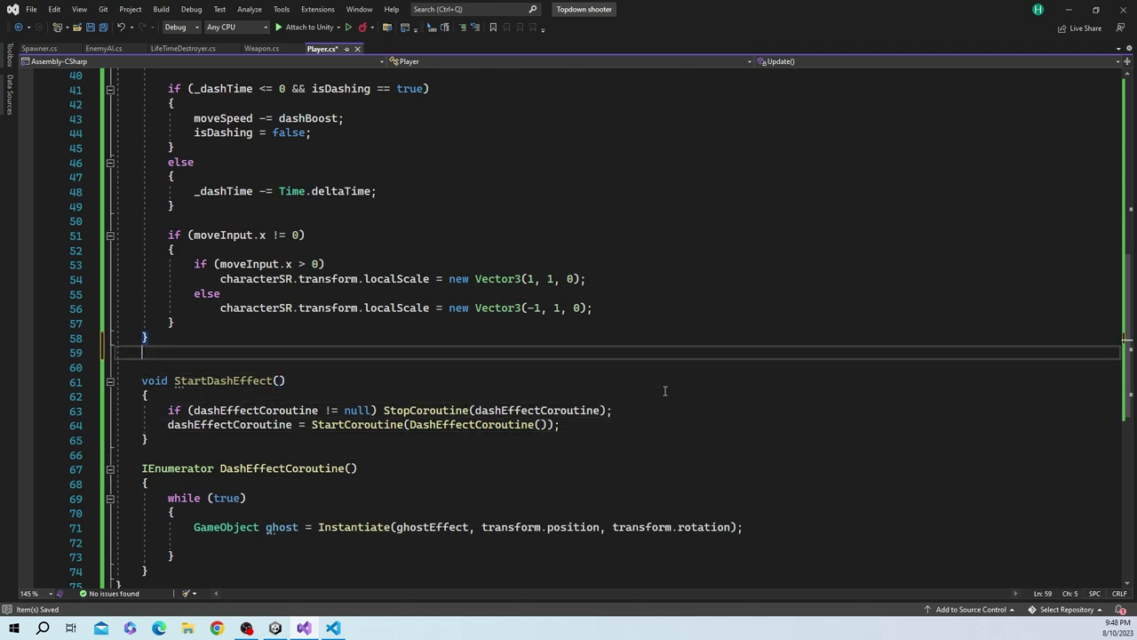
pyautogui.press('Return')
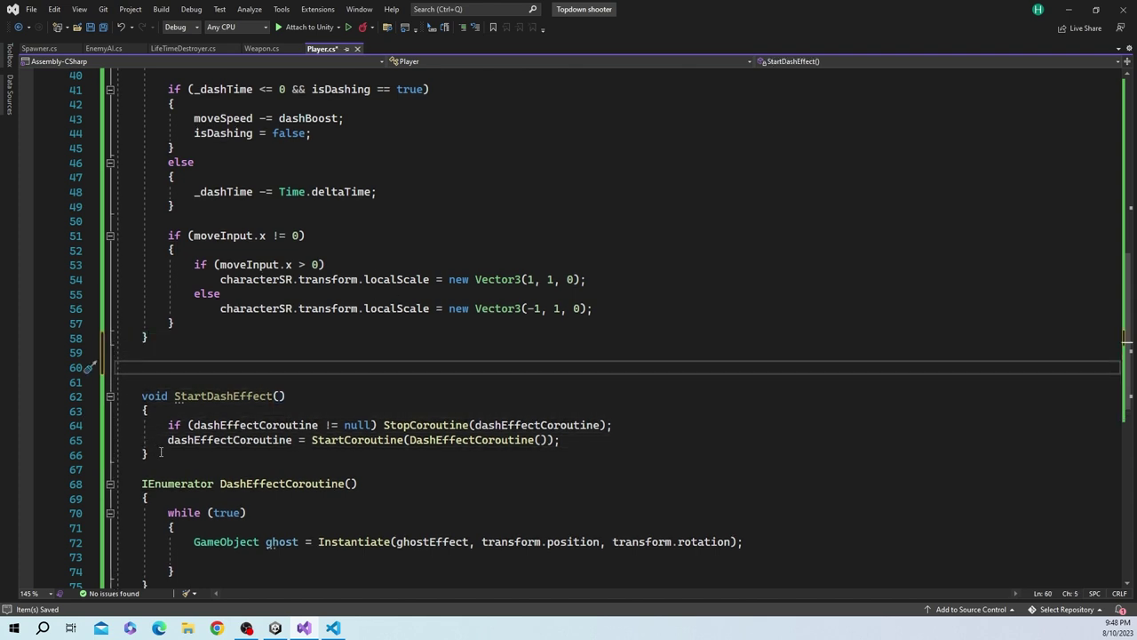
pyautogui.moveTo(149, 454); pyautogui.dragTo(142, 395)
pyautogui.click(155, 367)
pyautogui.write('void StartDashEffect()     {         if (dashEffectCoroutine != null) StopCoroutine(dashEffectCoroutine);         dashEffectCoroutine = StartCoroutine(DashEffectCoroutine());     }')
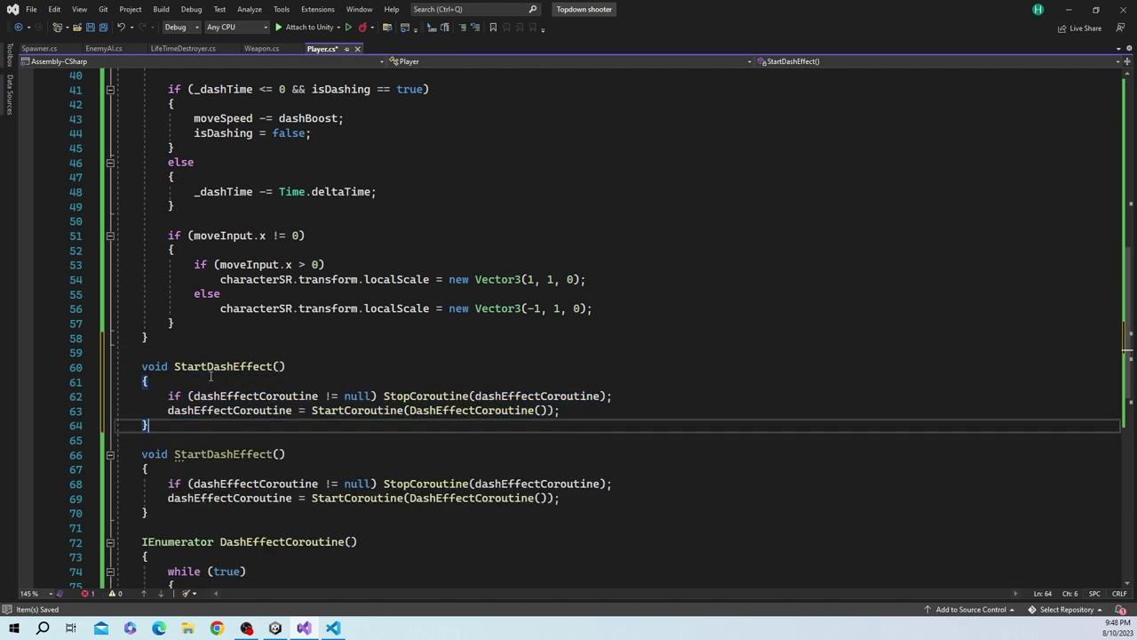
pyautogui.moveTo(208, 368); pyautogui.dragTo(176, 370)
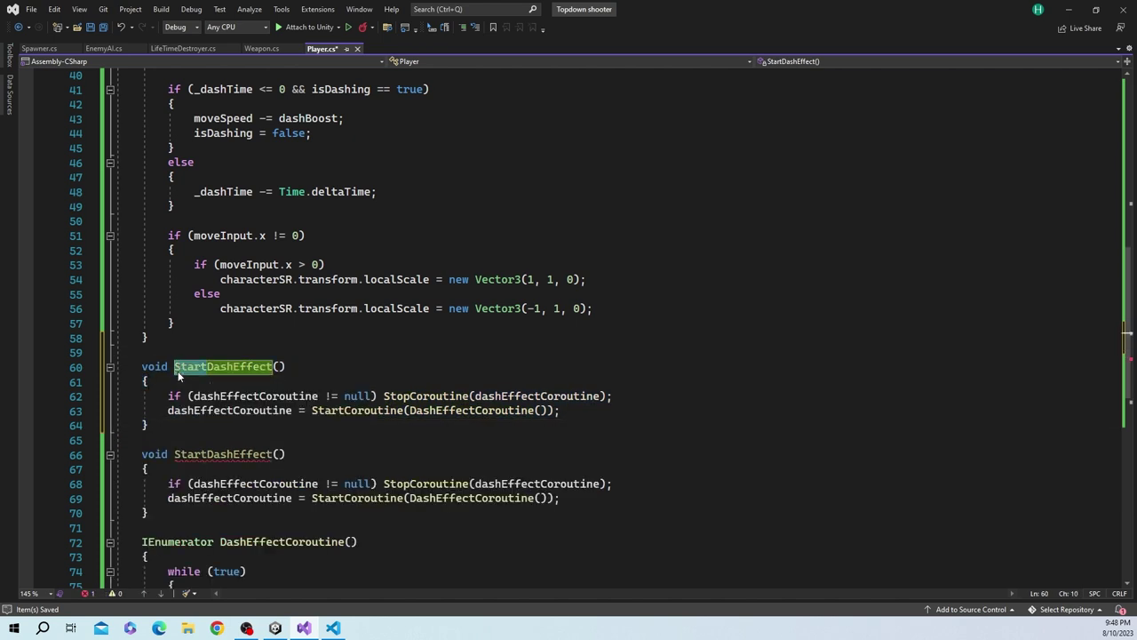
pyautogui.write('Stop')
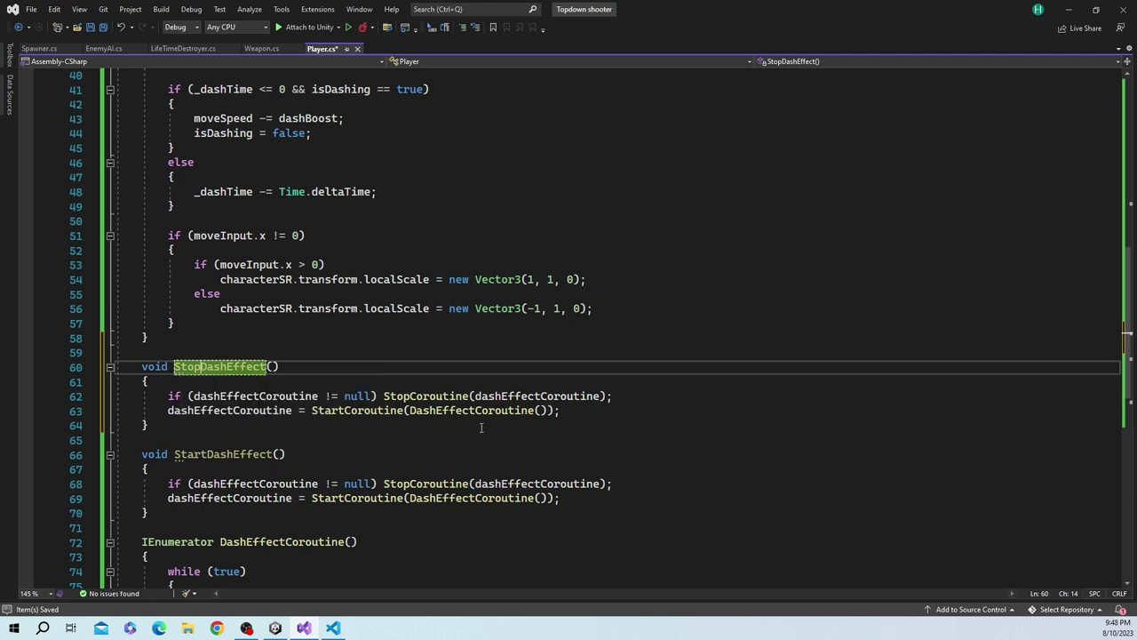
pyautogui.moveTo(604, 408); pyautogui.dragTo(199, 410)
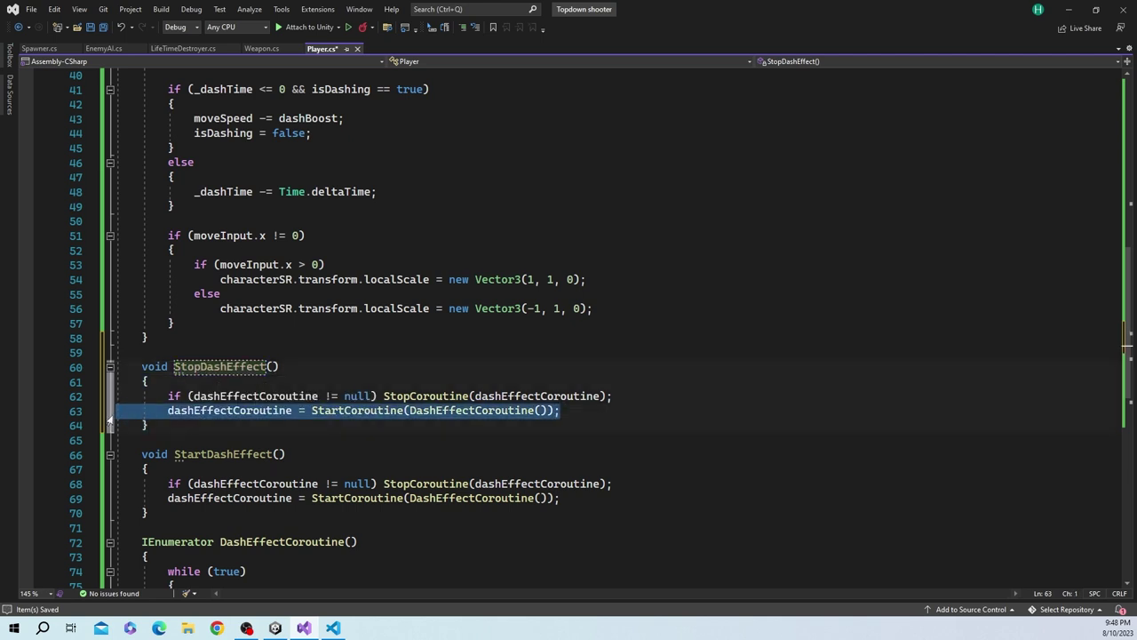
pyautogui.press('BackSpace')
pyautogui.press('BackSpace')
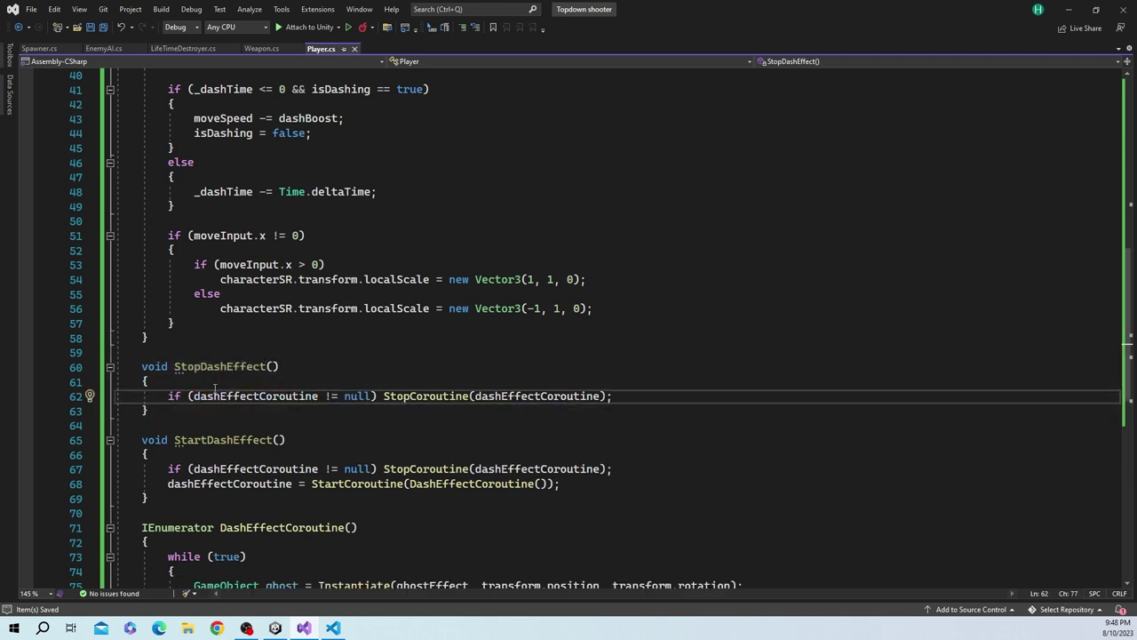
# Call StartDashEffect() right after isDashing = true in Update, and save
pyautogui.doubleClick(219, 366)
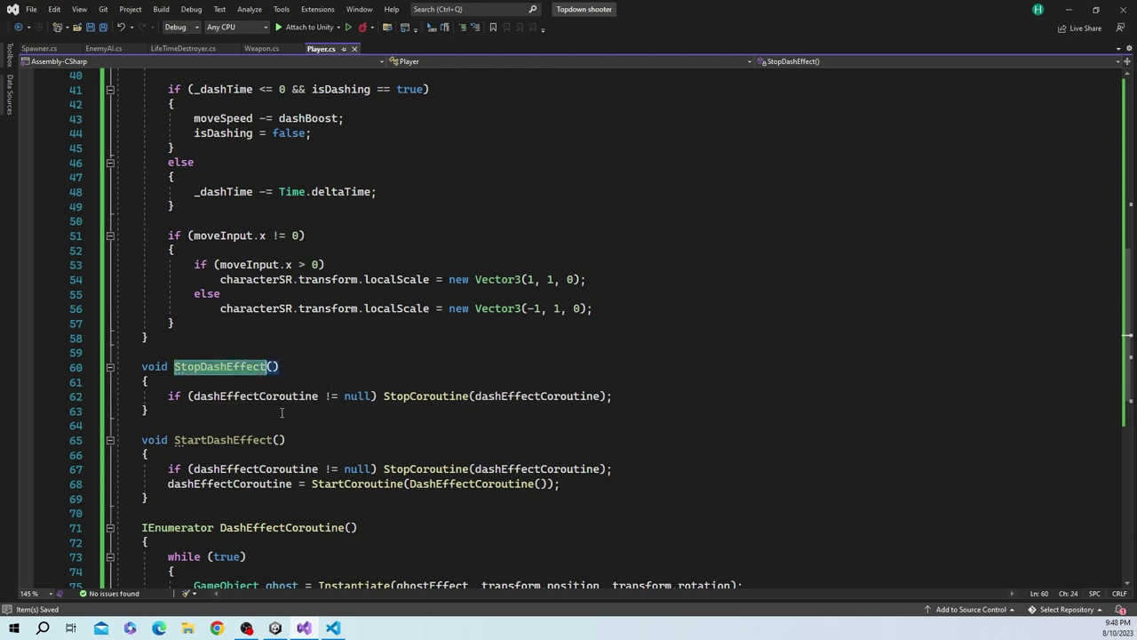
pyautogui.scroll(3, 281, 412)
pyautogui.scroll(2, 277, 412)
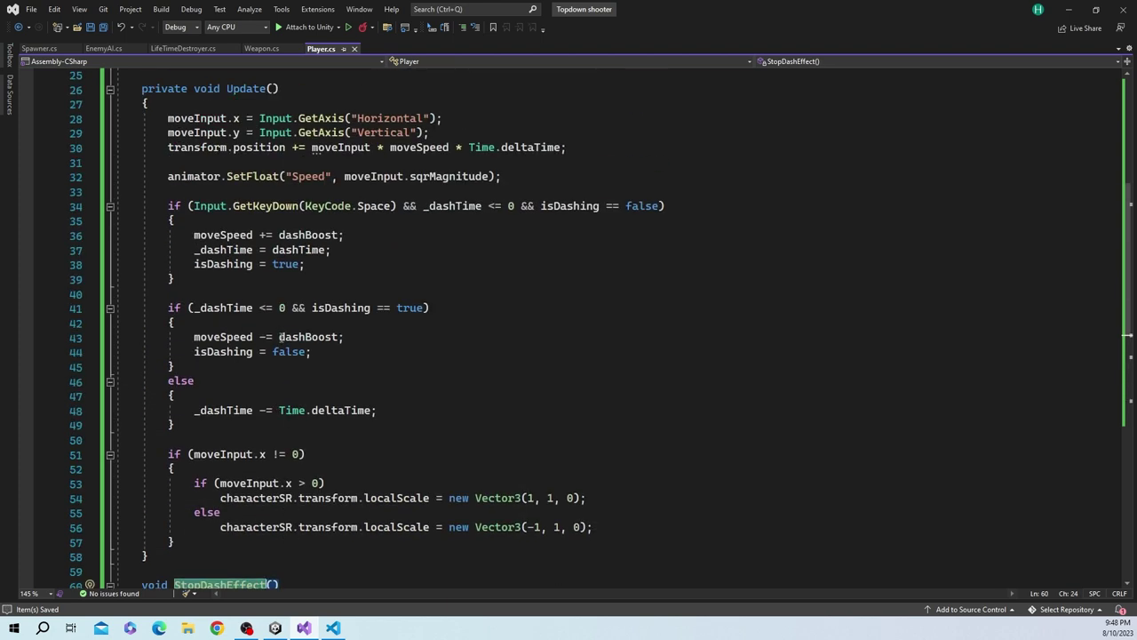
pyautogui.scroll(-4, 280, 337)
pyautogui.scroll(2, 283, 344)
pyautogui.scroll(-3, 282, 344)
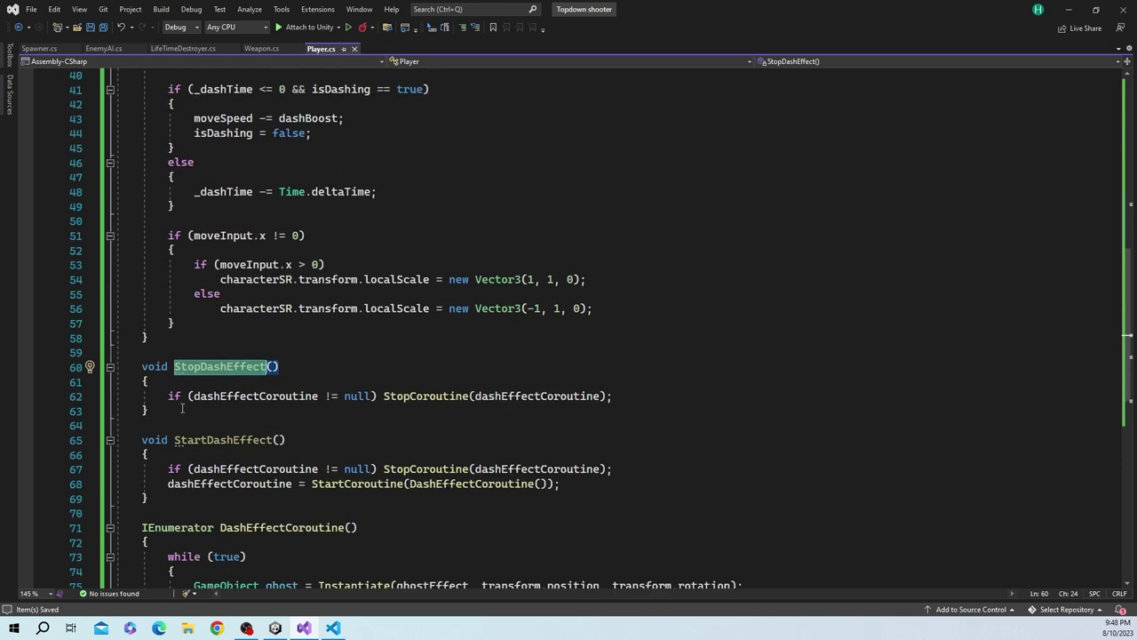
pyautogui.doubleClick(224, 439)
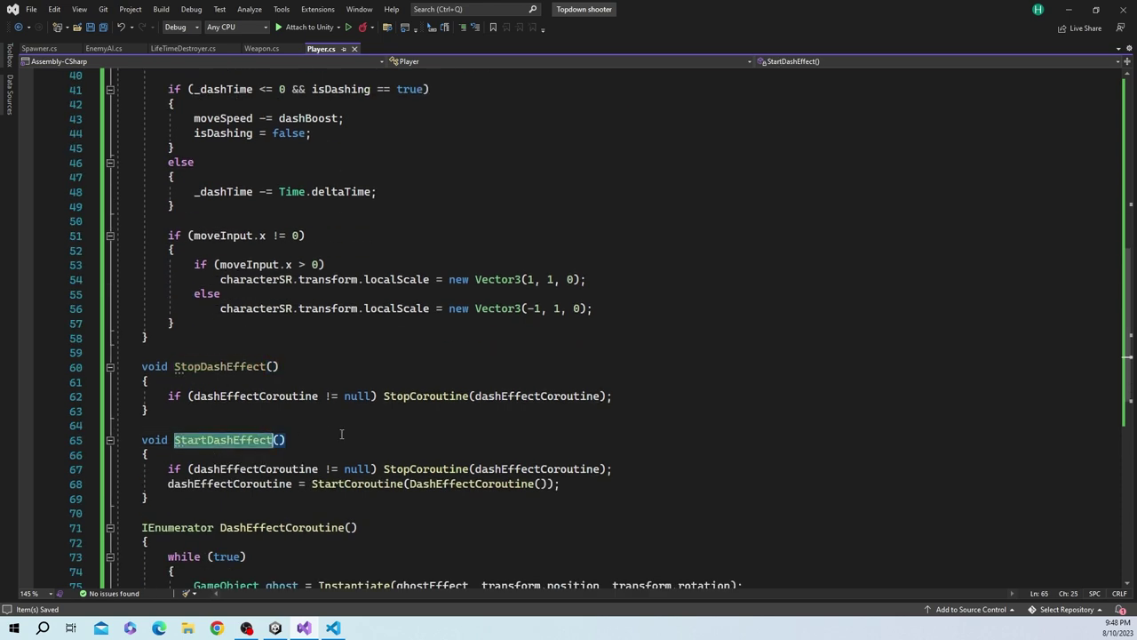
pyautogui.scroll(6, 342, 434)
pyautogui.click(306, 312)
pyautogui.press('Return')
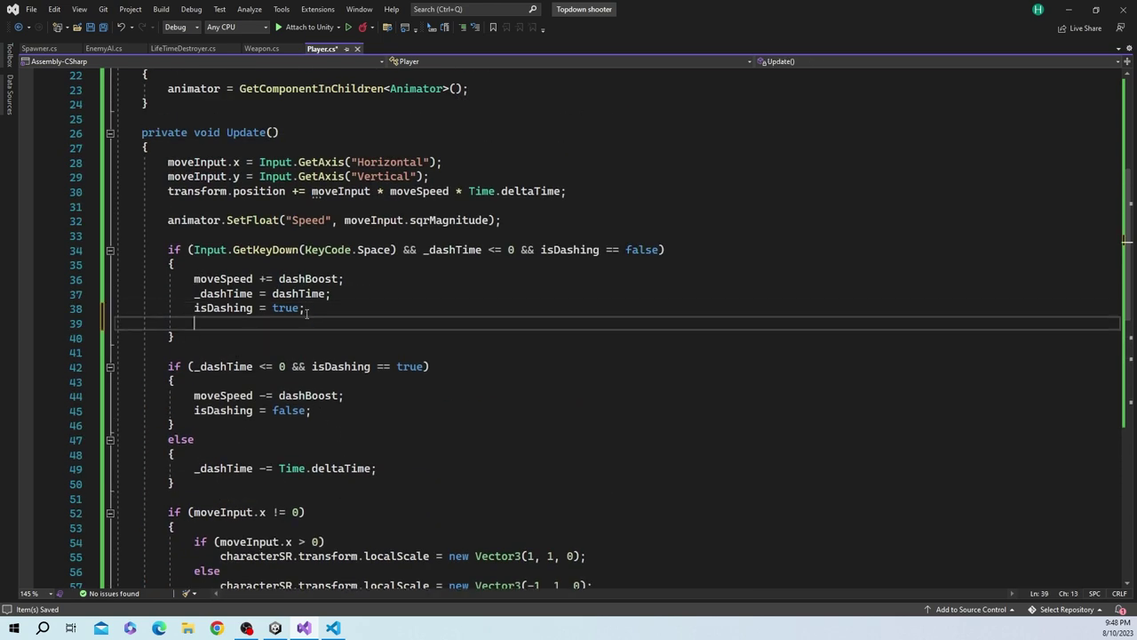
pyautogui.write('StartDashEffect();')
pyautogui.hotkey('ctrl', 's')
# Call StopDashEffect() right after isDashing = false in Update
pyautogui.scroll(-7, 282, 348)
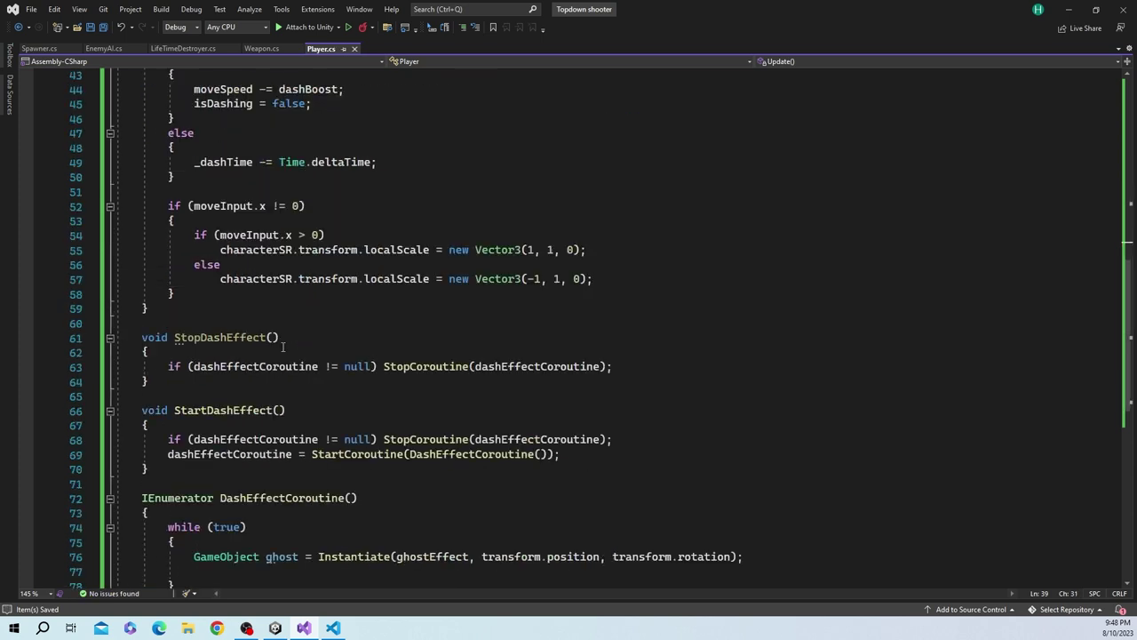
pyautogui.doubleClick(226, 339)
pyautogui.hotkey('ctrl', 'c')
pyautogui.scroll(3, 267, 270)
pyautogui.click(308, 234)
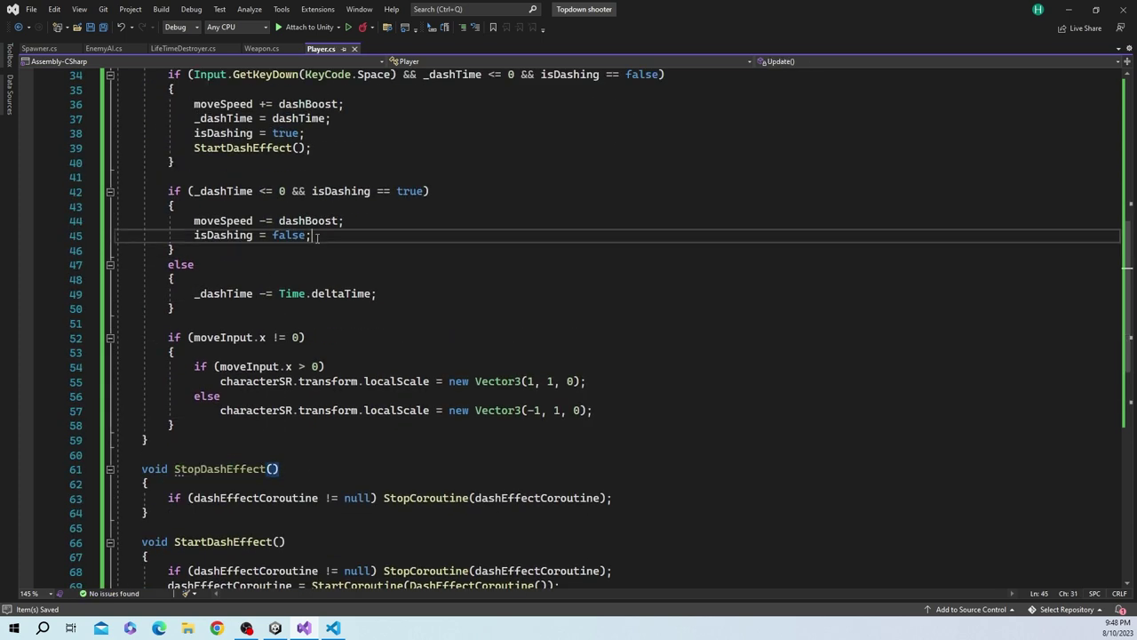
pyautogui.press('Return')
pyautogui.hotkey('ctrl', 'v')
pyautogui.write('()')
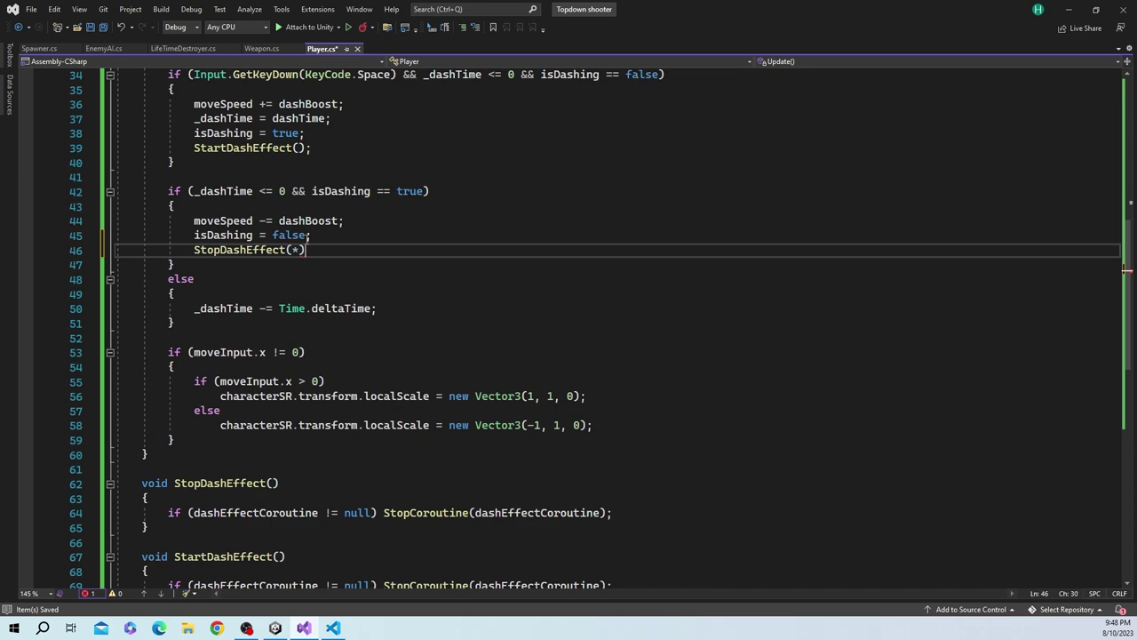
pyautogui.press('BackSpace')
pyautogui.press('BackSpace')
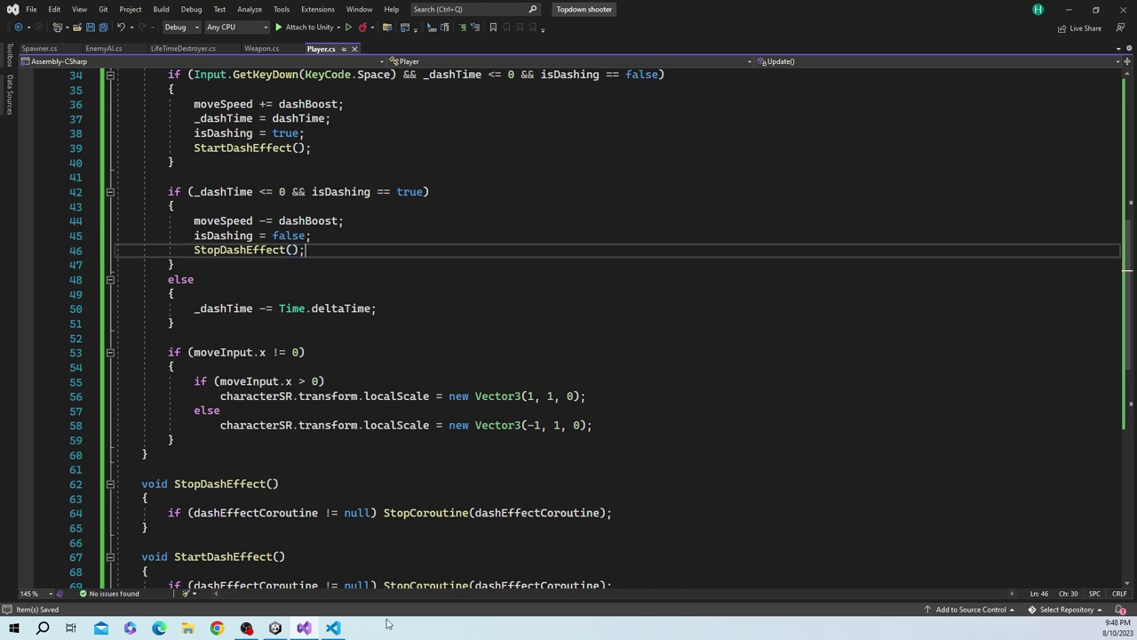
# Assign the Player_Ghost prefab as Ghost Effect, set Ghost Delay Seconds to 0.04, and enter play mode
pyautogui.click(276, 627)
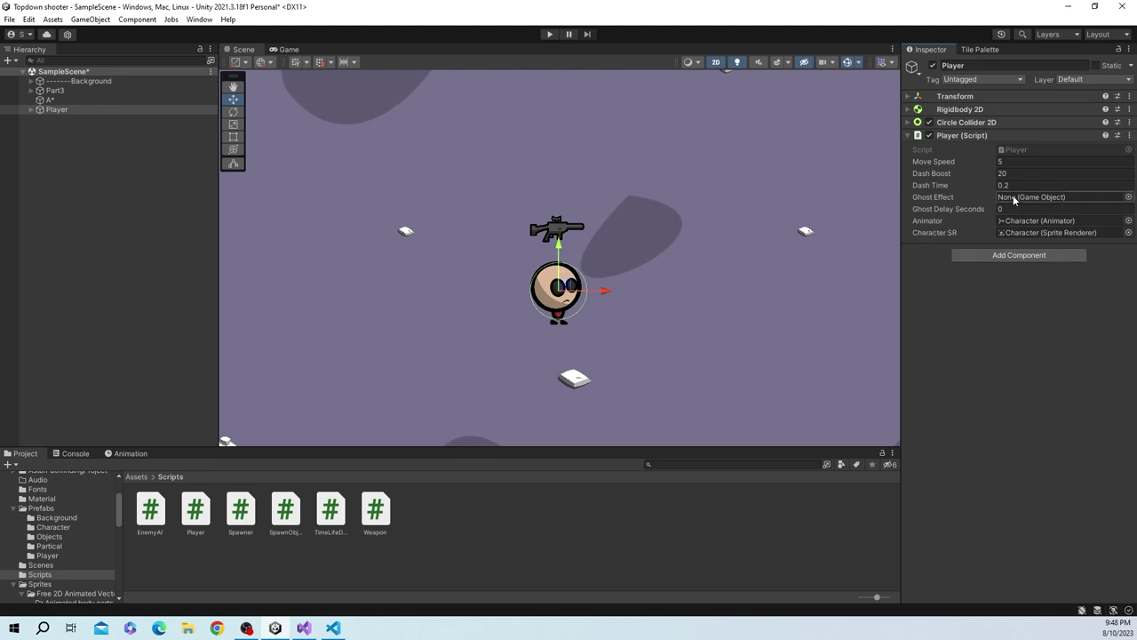
pyautogui.click(53, 556)
pyautogui.moveTo(195, 514); pyautogui.dragTo(1025, 202)
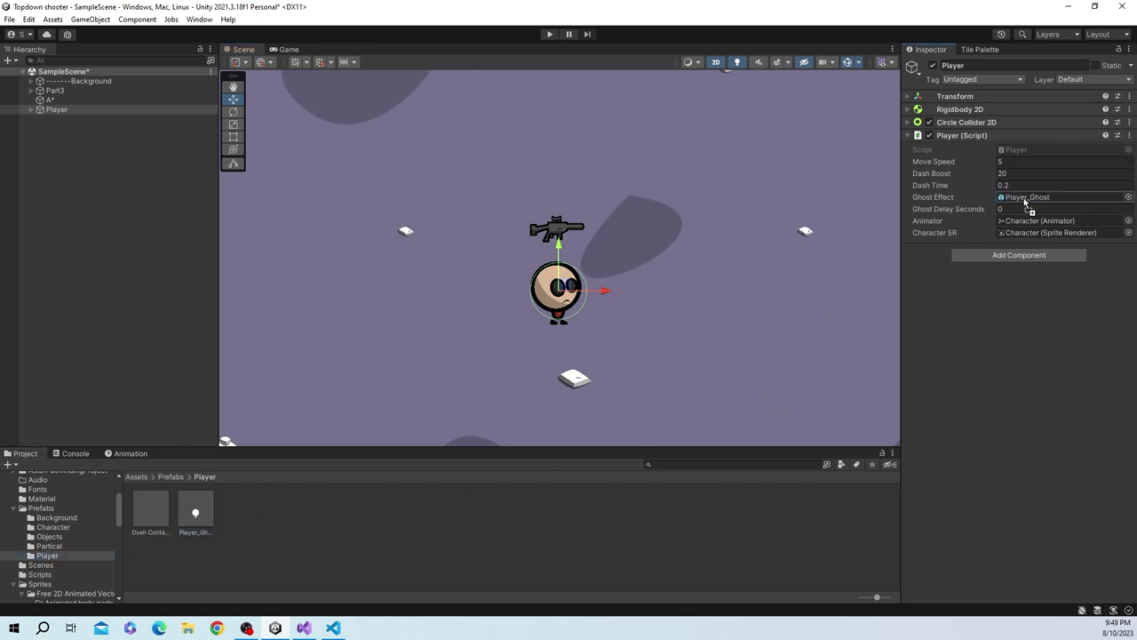
pyautogui.click(1012, 209)
pyautogui.write('.04')
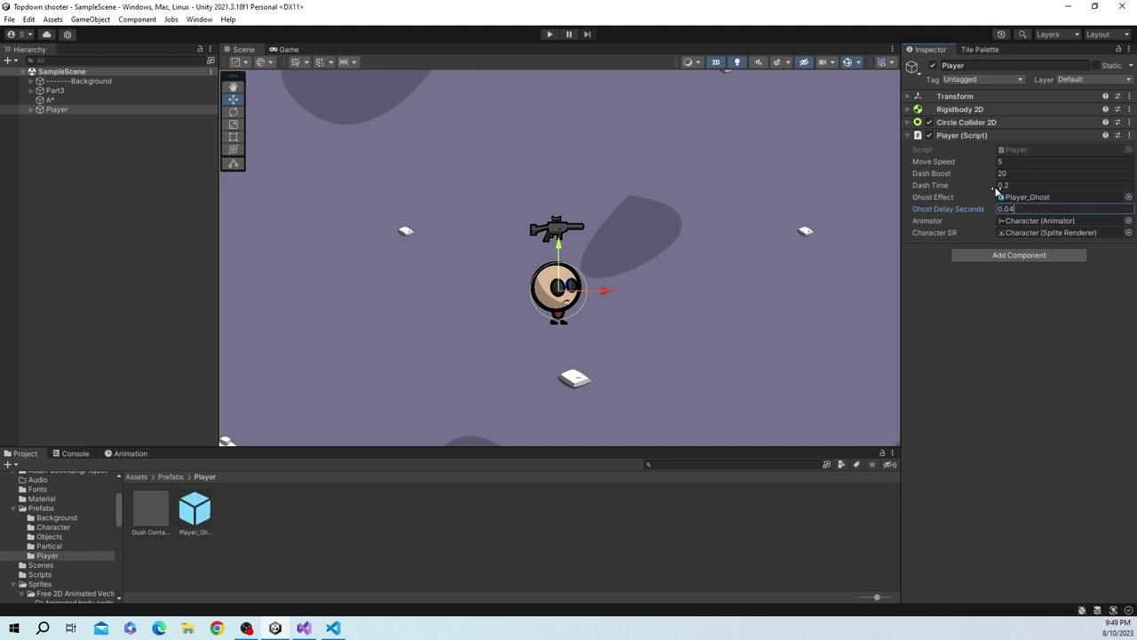
pyautogui.click(550, 34)
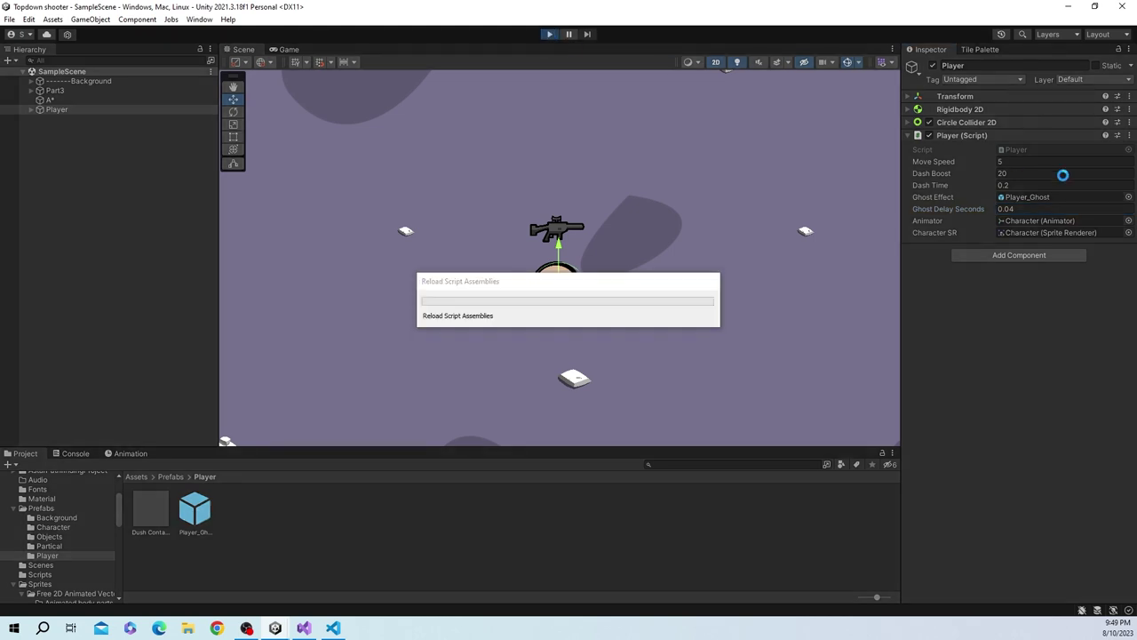
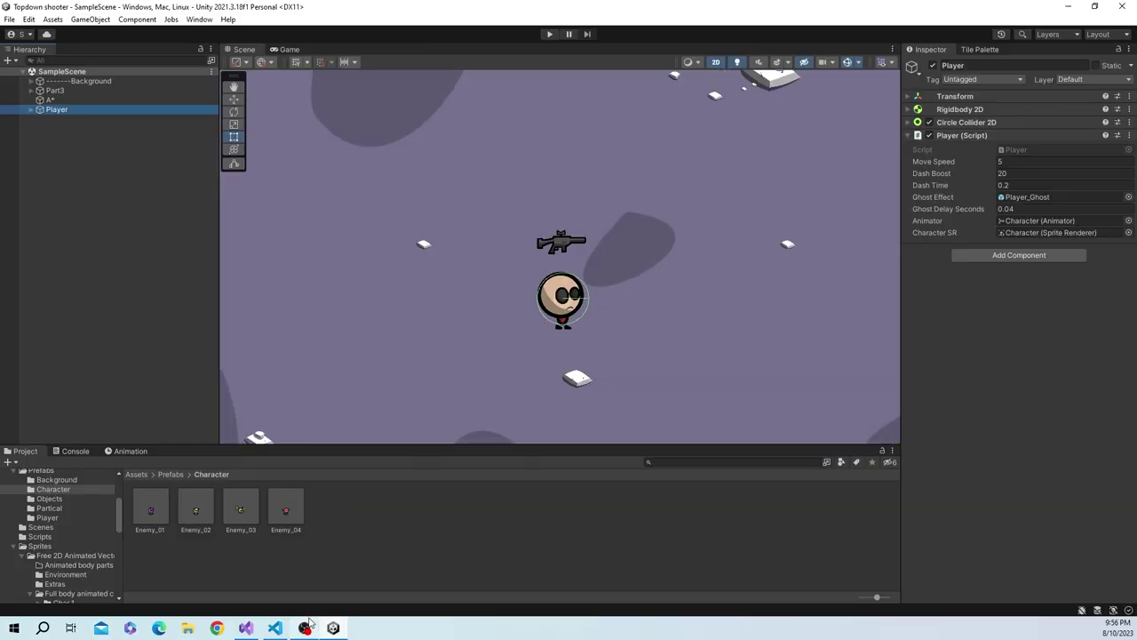
# Locate the unfinished 'yie' on line 79 inside the ghost-spawning while loop of Player.cs
pyautogui.click(260, 629)
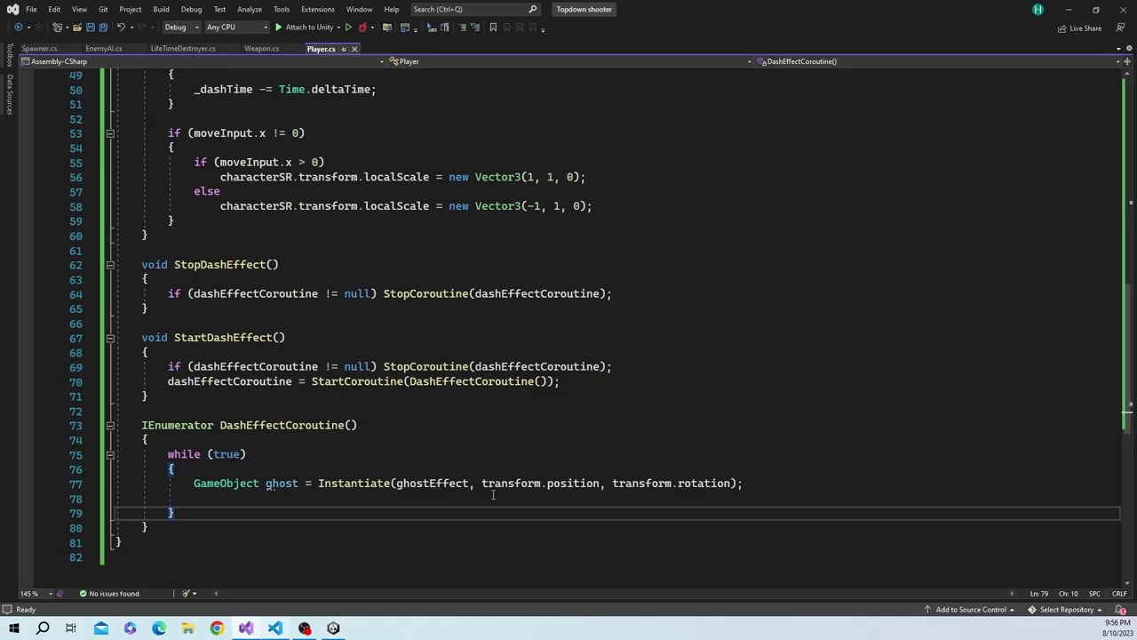
pyautogui.click(529, 495)
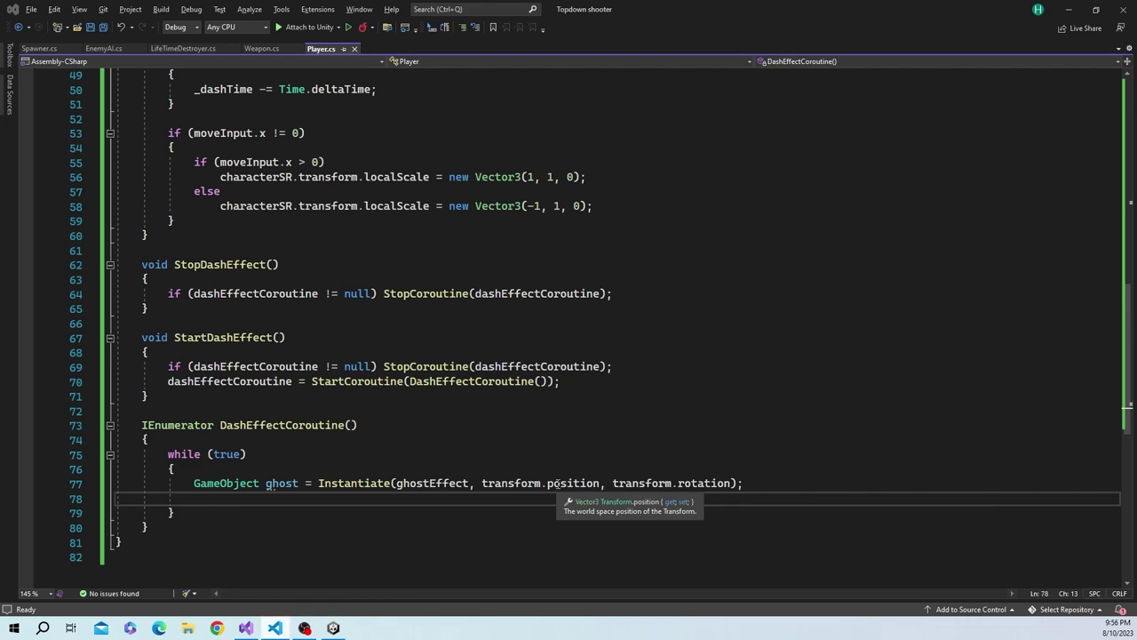
pyautogui.click(333, 628)
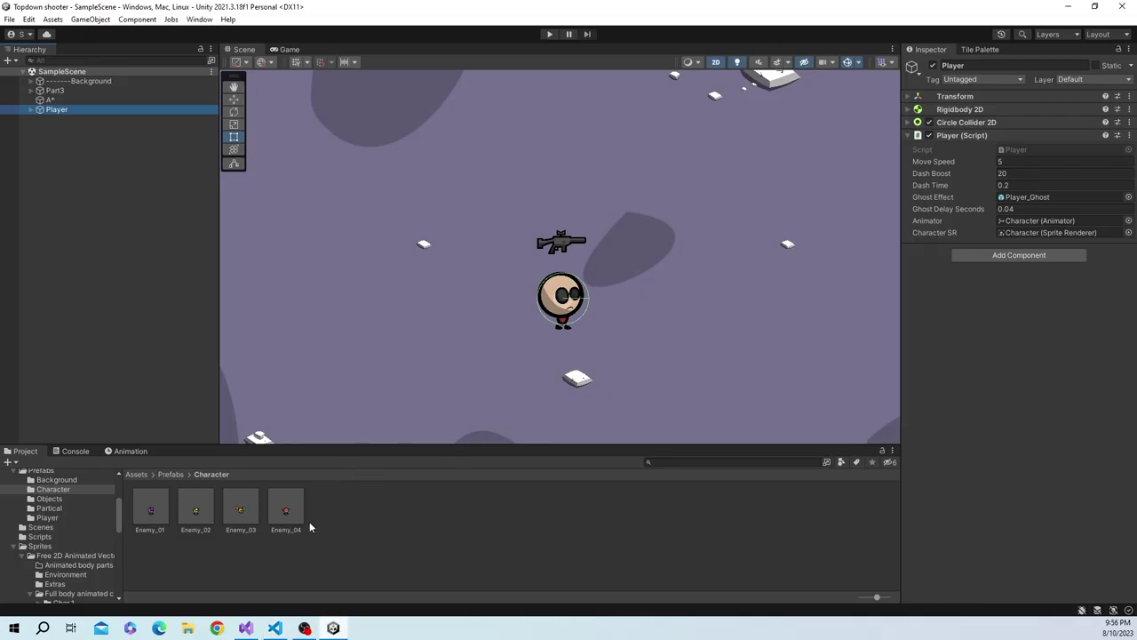
pyautogui.click(247, 629)
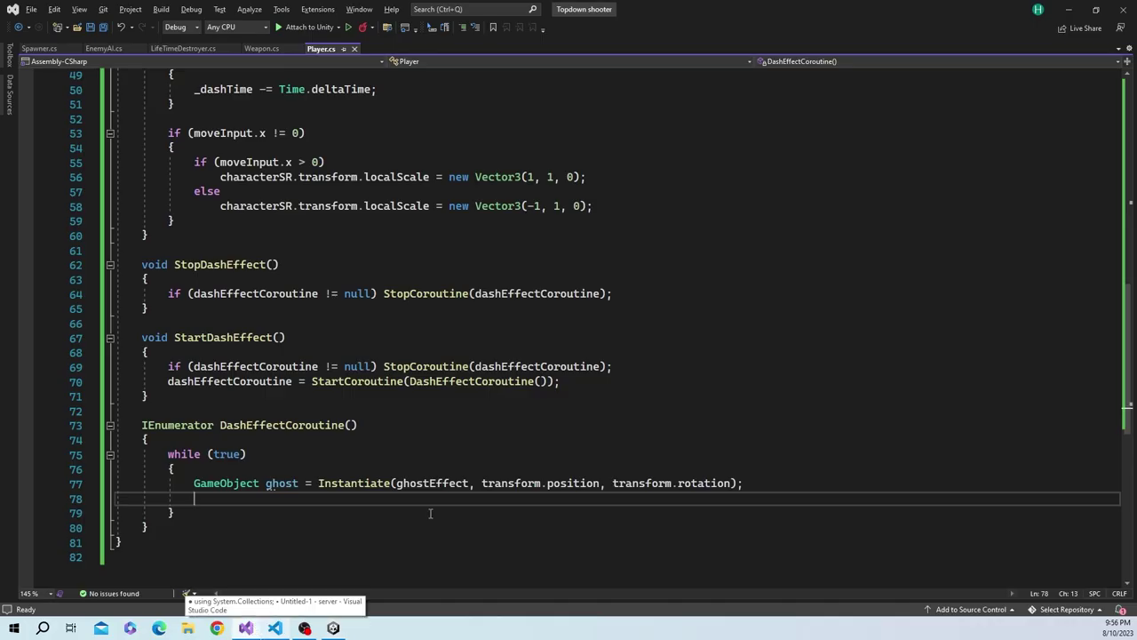
pyautogui.press('Return')
pyautogui.write('yie')
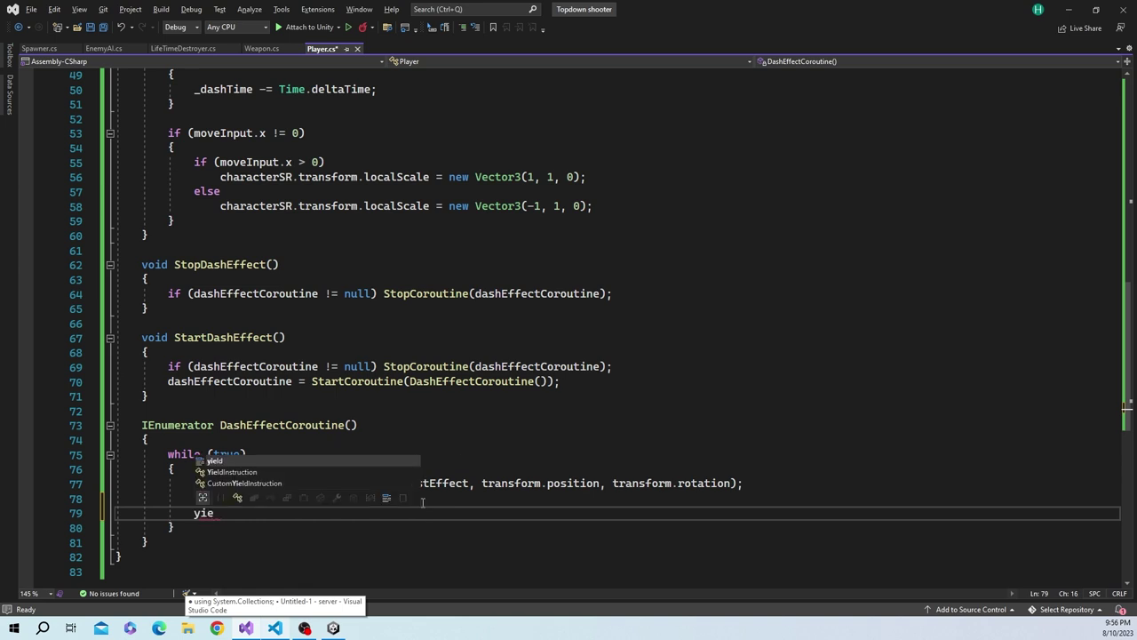
pyautogui.scroll(-1, 426, 462)
pyautogui.click(284, 368)
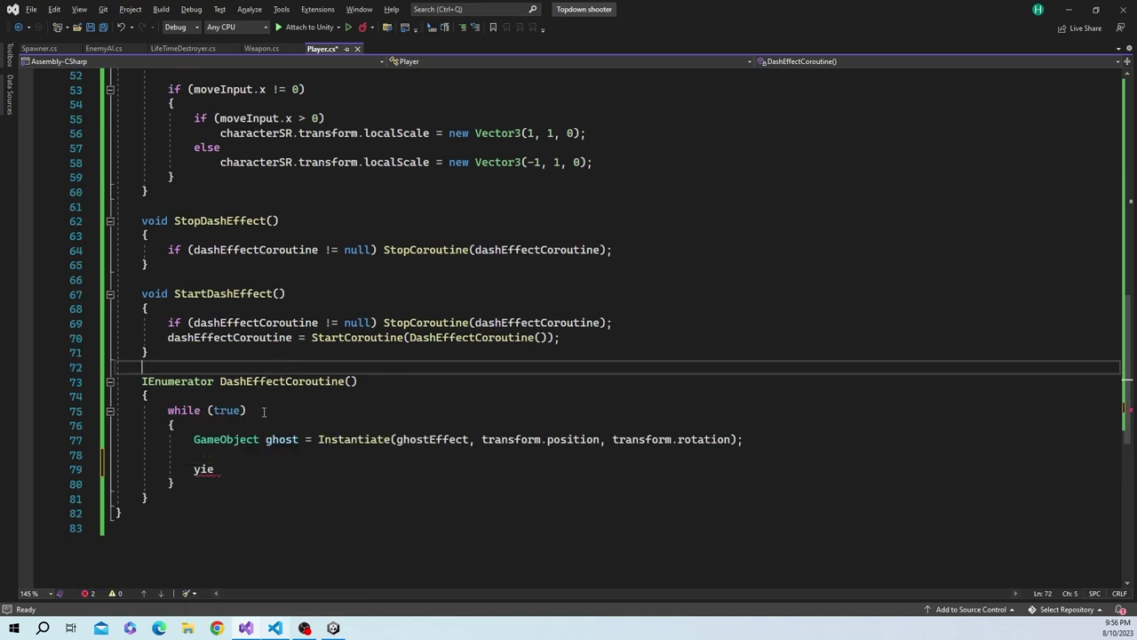
pyautogui.moveTo(166, 410); pyautogui.dragTo(189, 482)
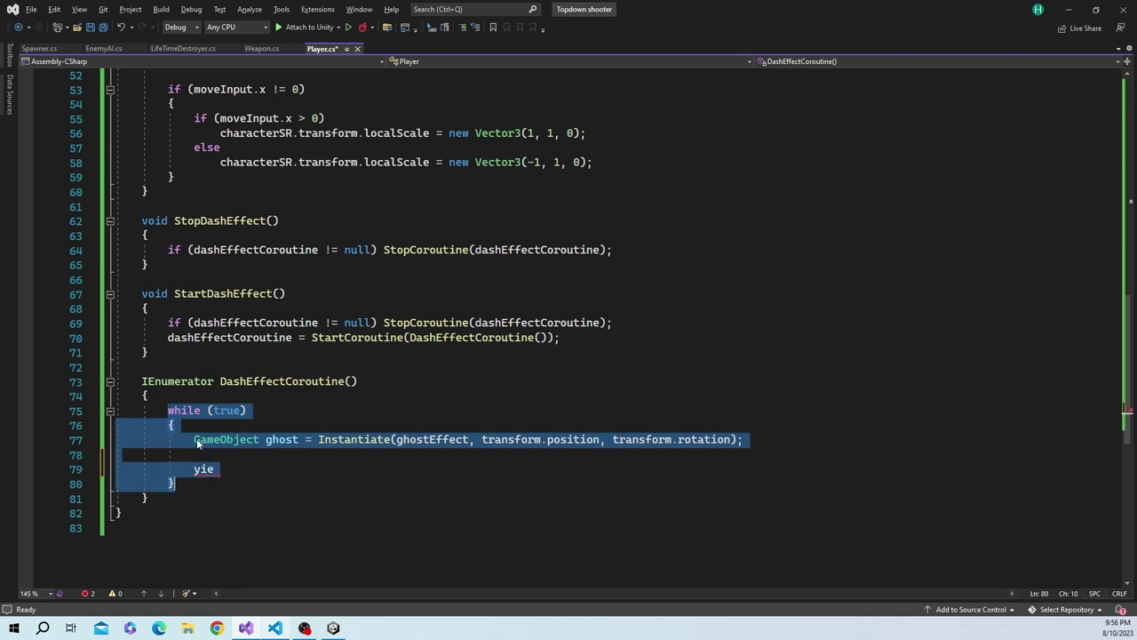
pyautogui.click(194, 440)
pyautogui.doubleClick(206, 471)
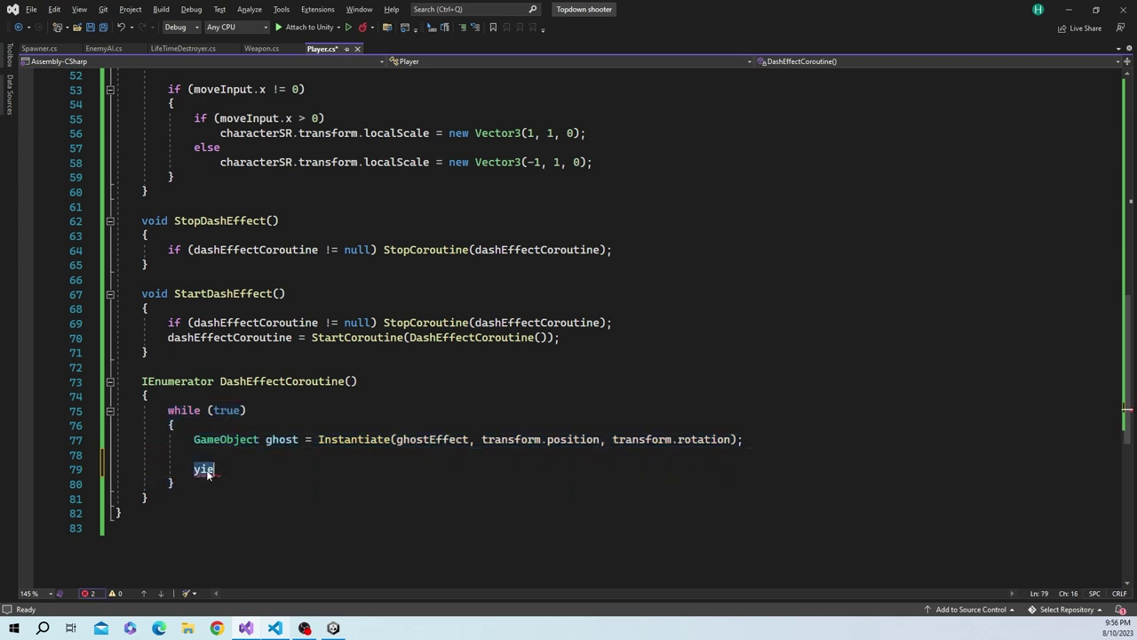
# Check the ghostDelaySeconds field declaration, then reselect 'yie' on line 79 to replace it
pyautogui.scroll(6, 477, 454)
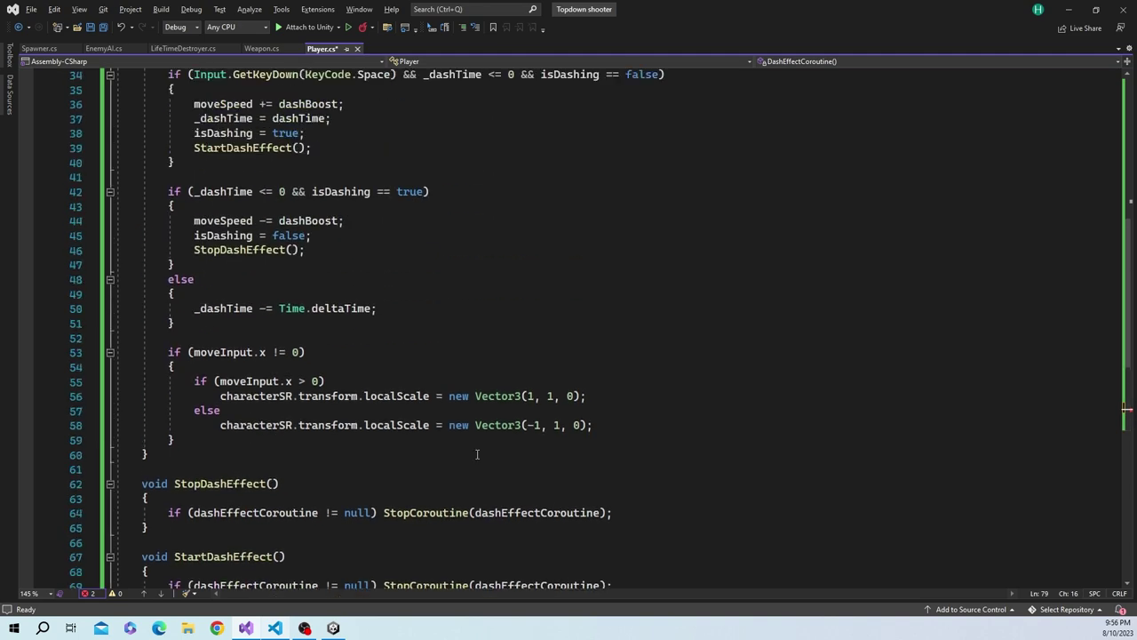
pyautogui.scroll(6, 374, 355)
pyautogui.scroll(5, 266, 247)
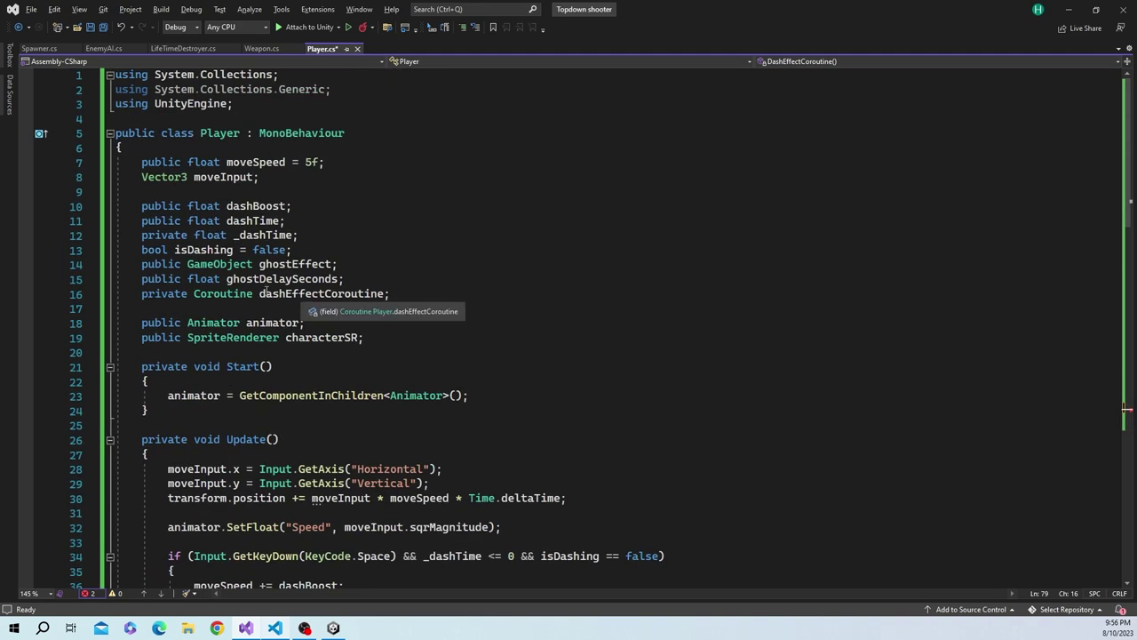
pyautogui.doubleClick(320, 279)
pyautogui.scroll(-11, 356, 402)
pyautogui.scroll(-7, 356, 403)
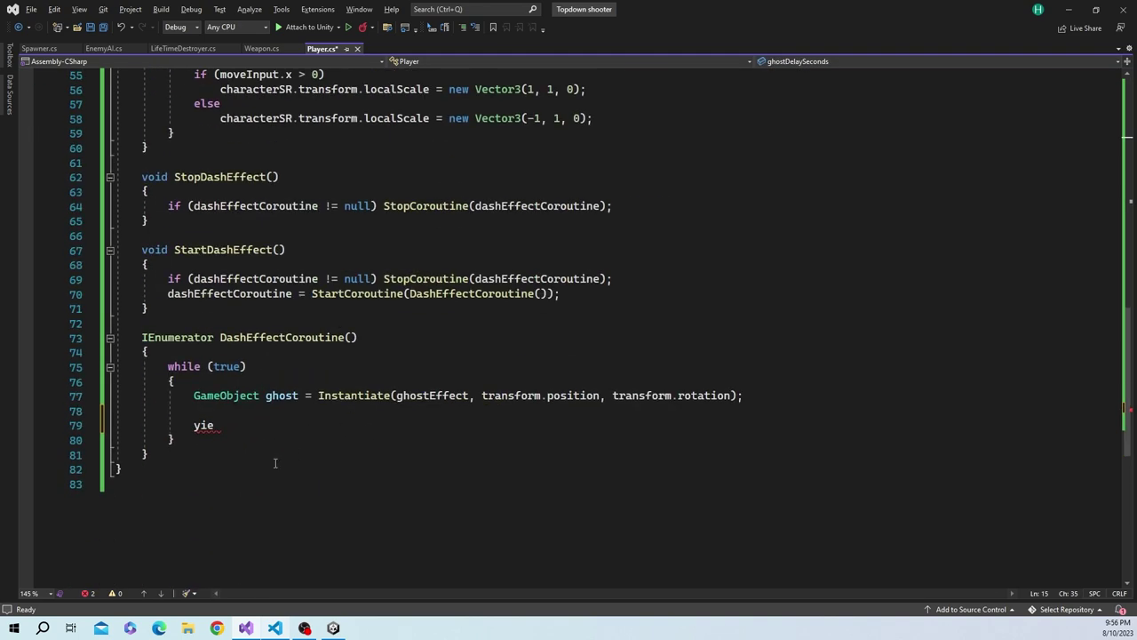
pyautogui.doubleClick(205, 430)
pyautogui.scroll(-1, 291, 460)
# Write 'yield return new WaitForSeconds(ghostDelaySeconds);' on line 79 and save Player.cs
pyautogui.write('y')
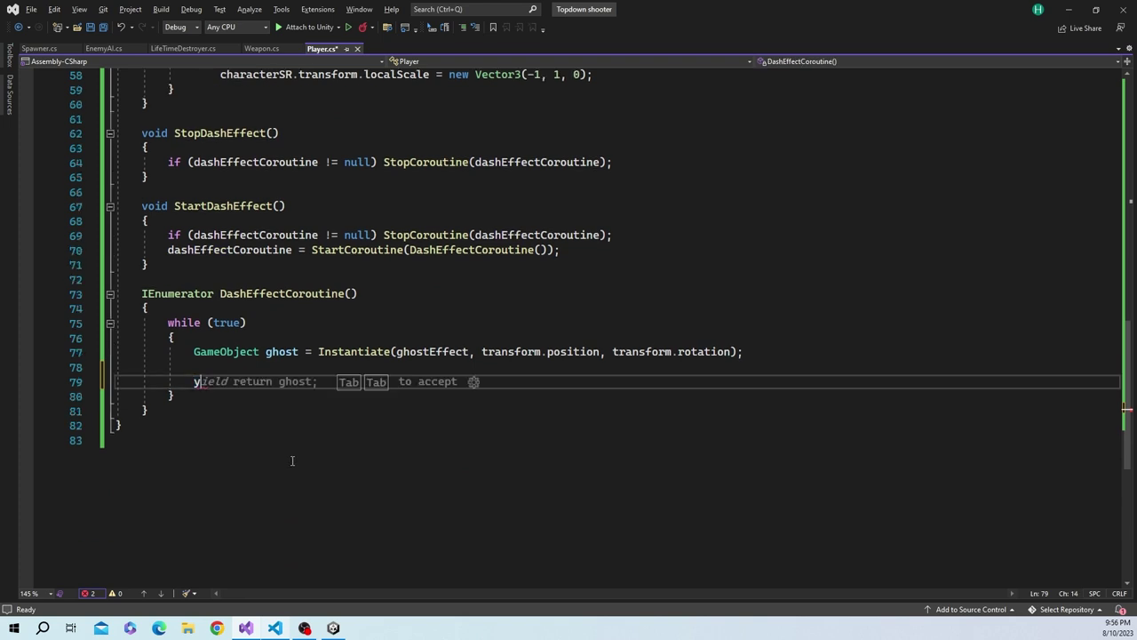
pyautogui.write('ield ')
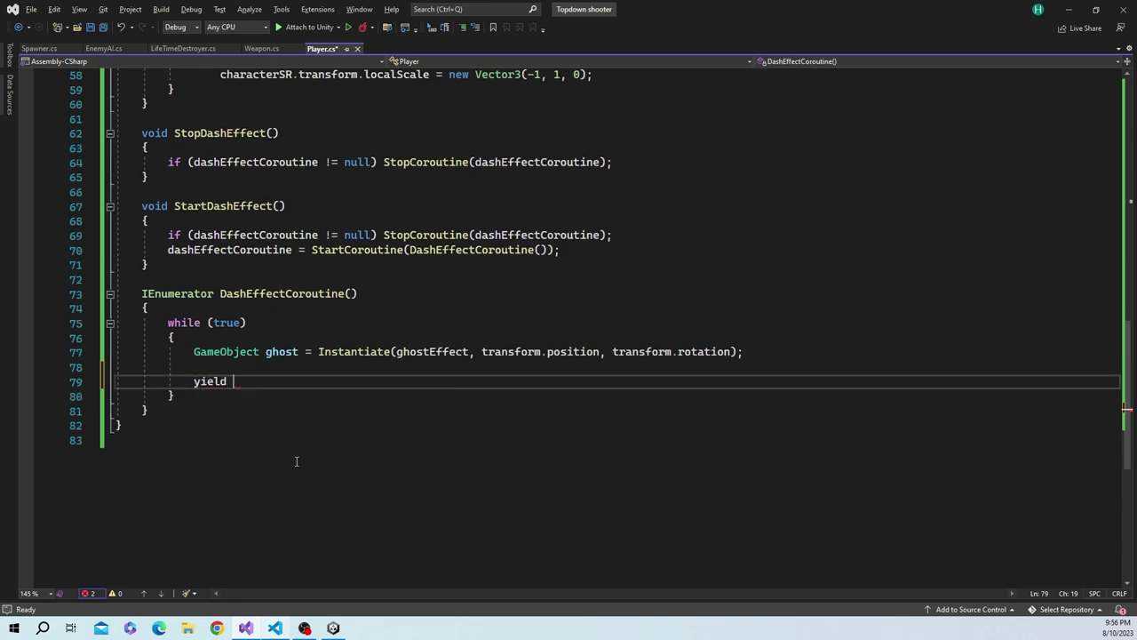
pyautogui.write('return new ')
pyautogui.write('wai')
pyautogui.press('Tab')
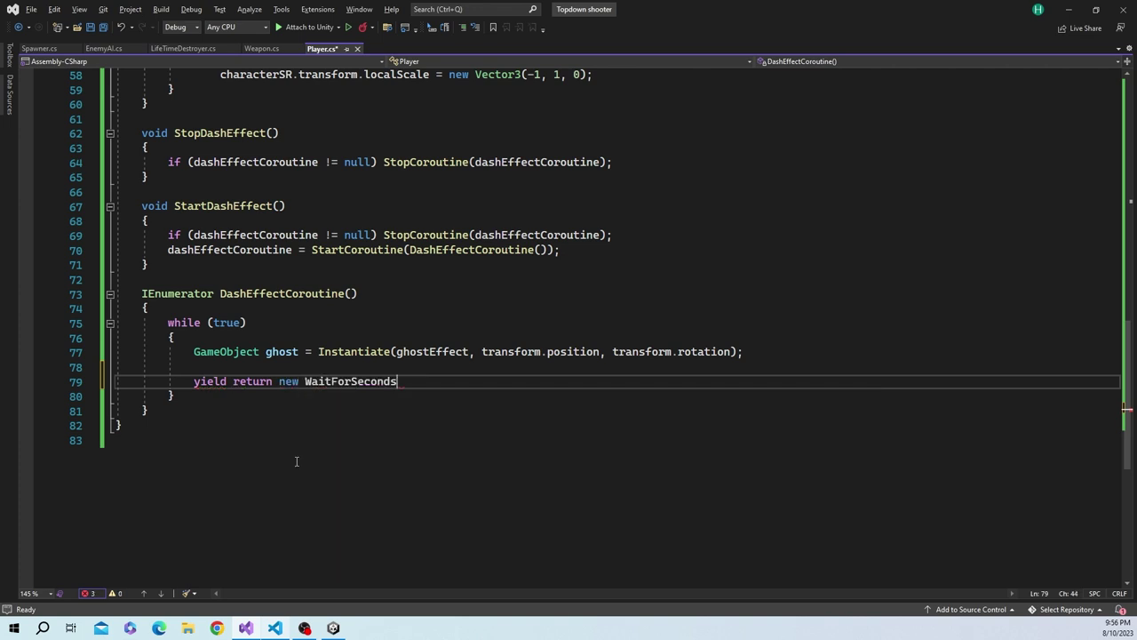
pyautogui.write('(')
pyautogui.press('Tab')
pyautogui.write(';')
pyautogui.hotkey('ctrl', 's')
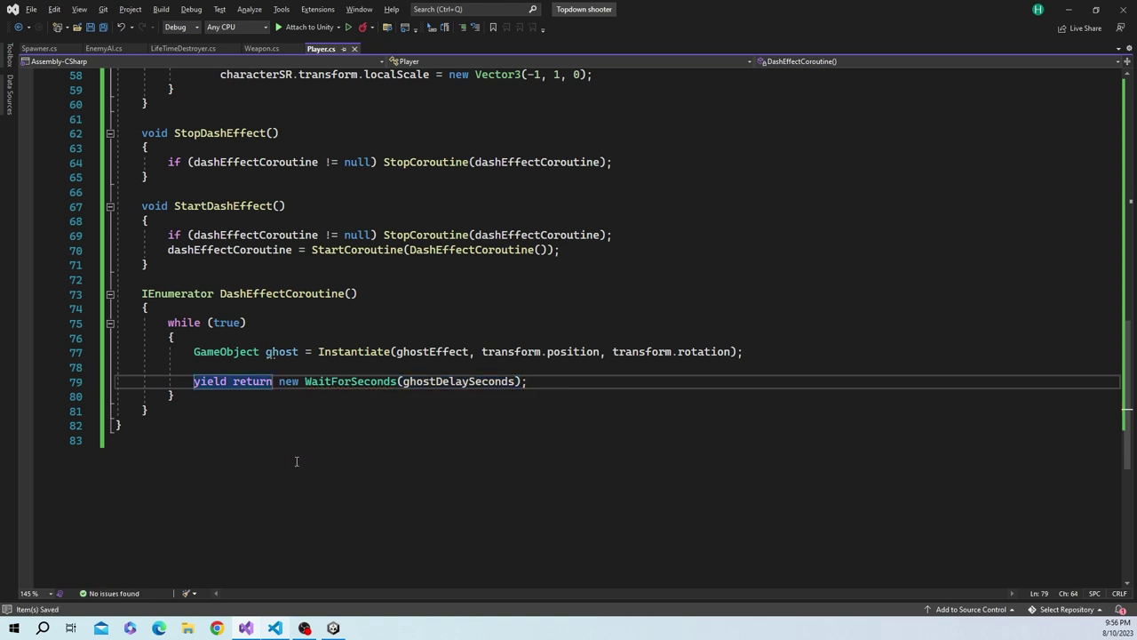
pyautogui.click(357, 420)
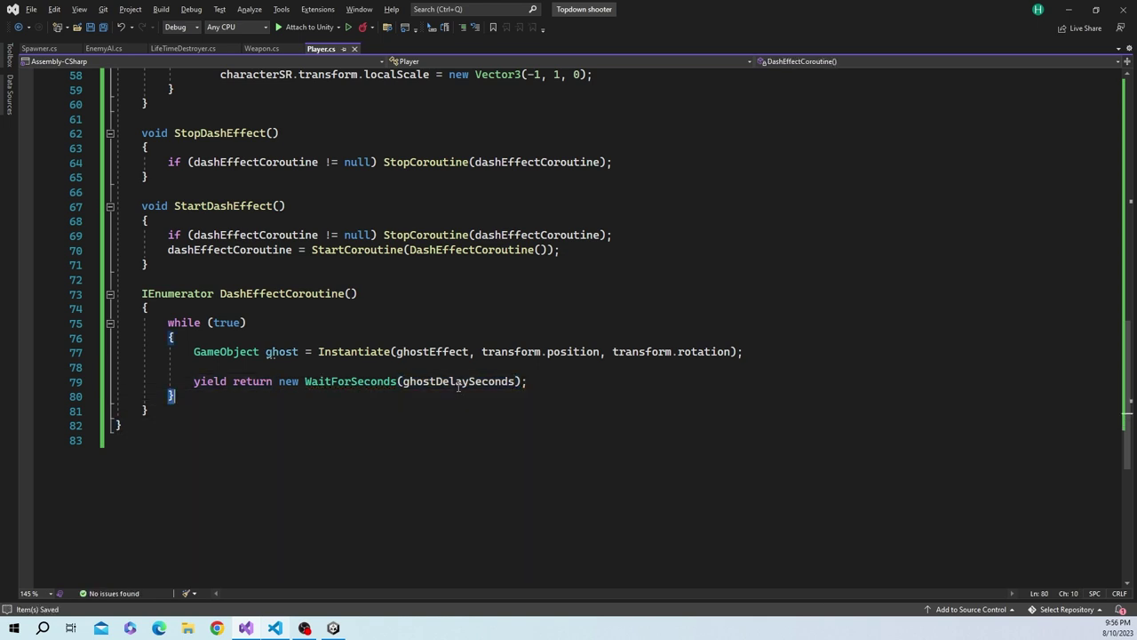
pyautogui.doubleClick(457, 386)
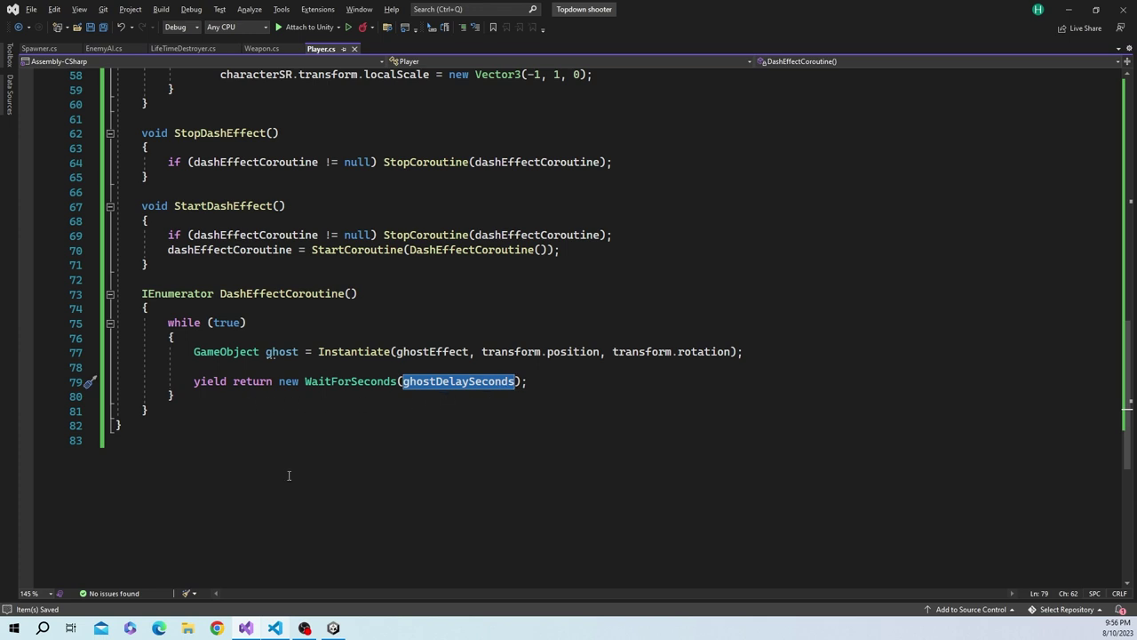
# Play the game in Unity and dash right then left with Space to spawn Player_Ghost trails
pyautogui.click(333, 629)
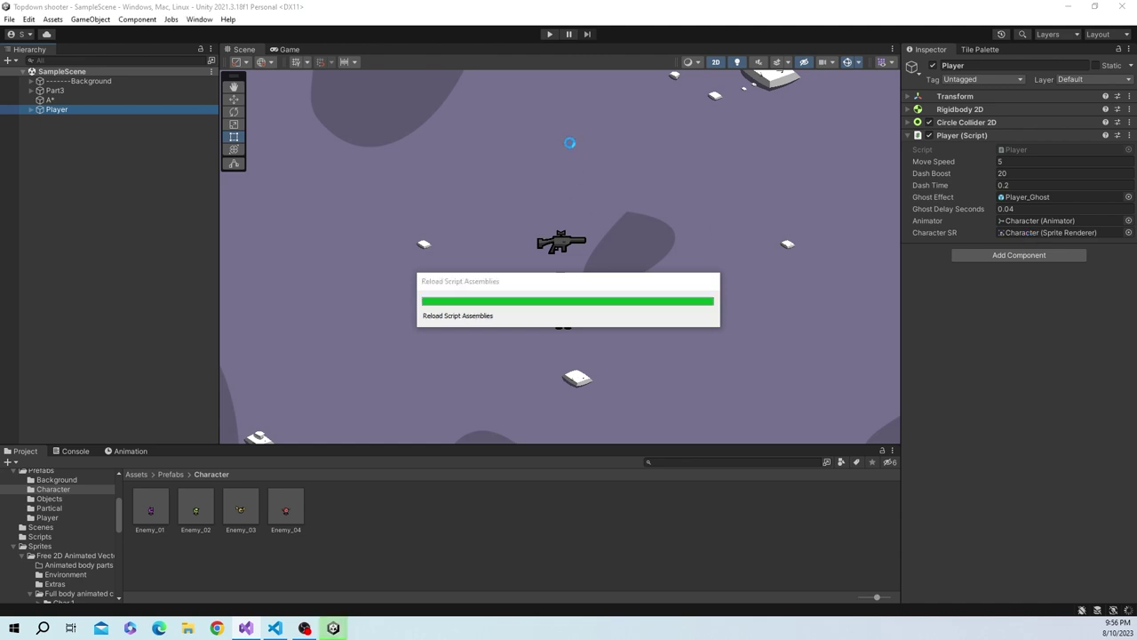
pyautogui.click(547, 35)
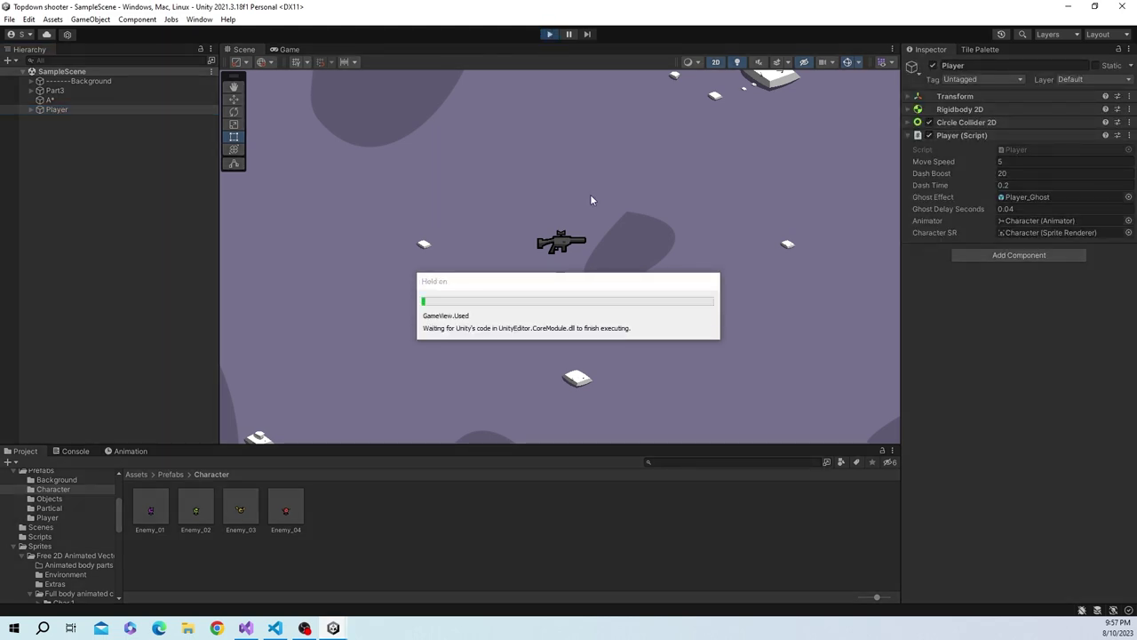
pyautogui.click(647, 359)
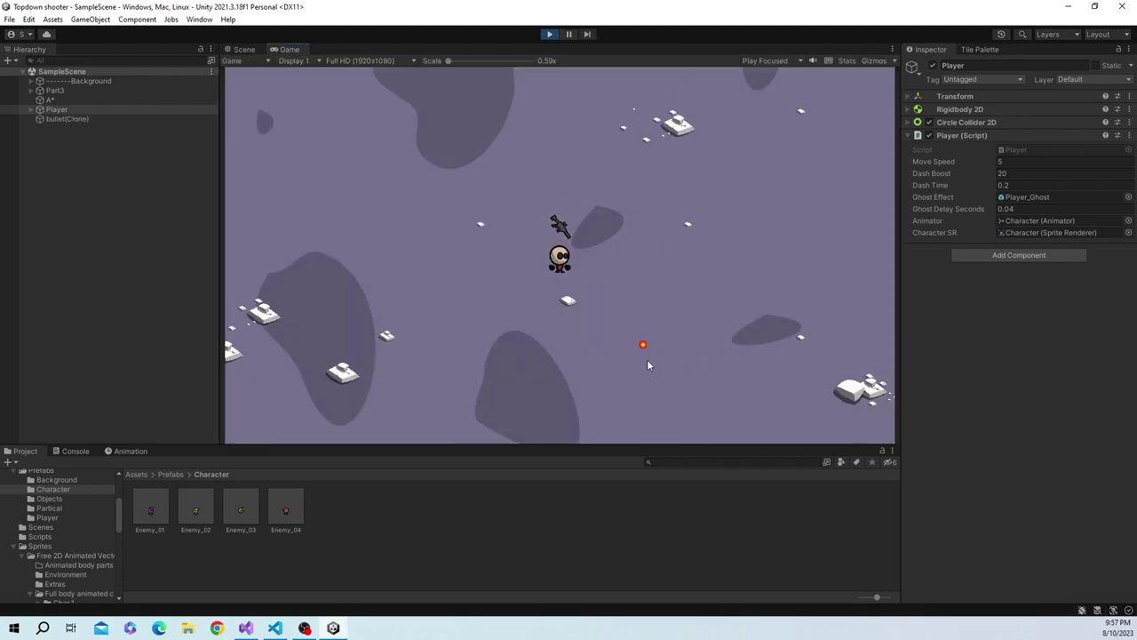
pyautogui.press('d')
pyautogui.press('space')
pyautogui.press('a')
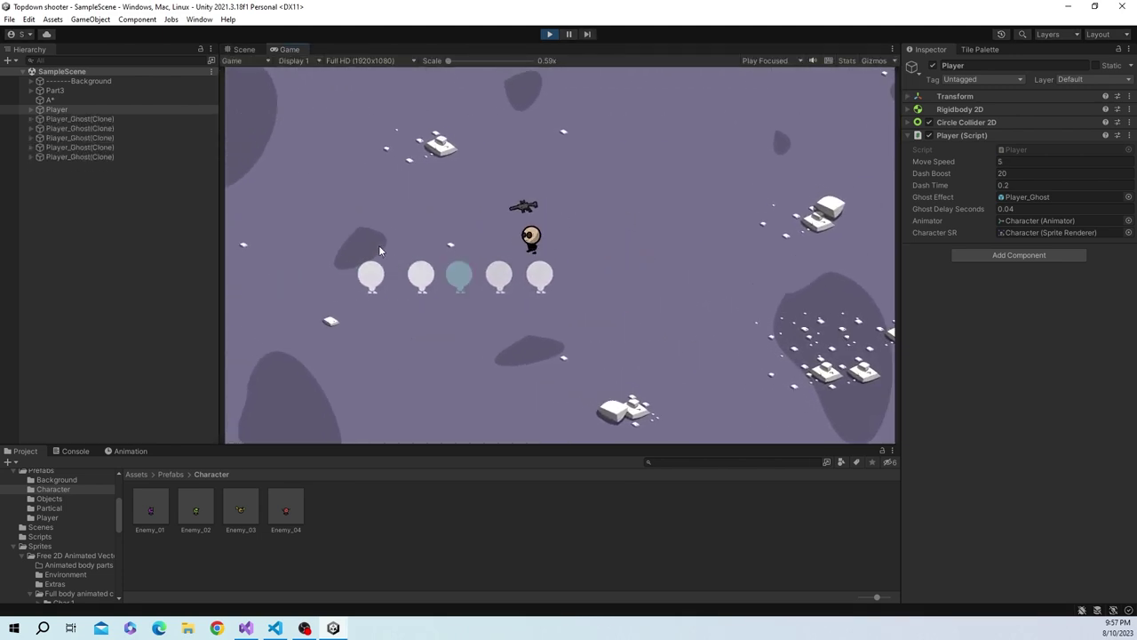
pyautogui.press('space')
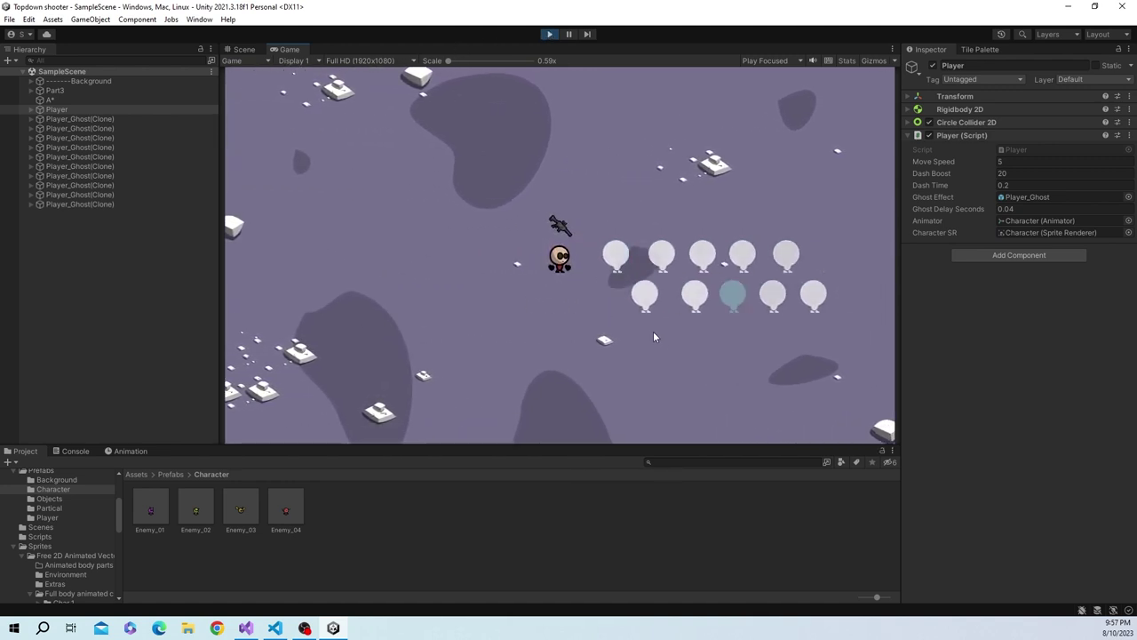
pyautogui.scroll(2, 53, 508)
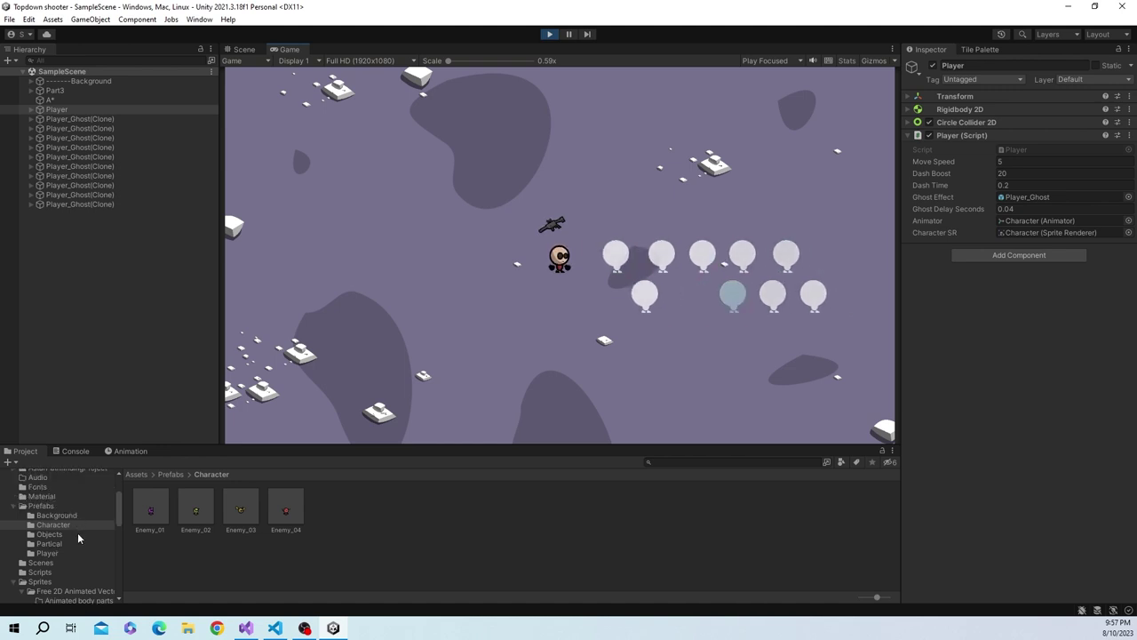
# Look over the Player_Ghost prefab and Player, then untick Loop Time on the Player_ghost clip
pyautogui.click(58, 554)
pyautogui.click(196, 509)
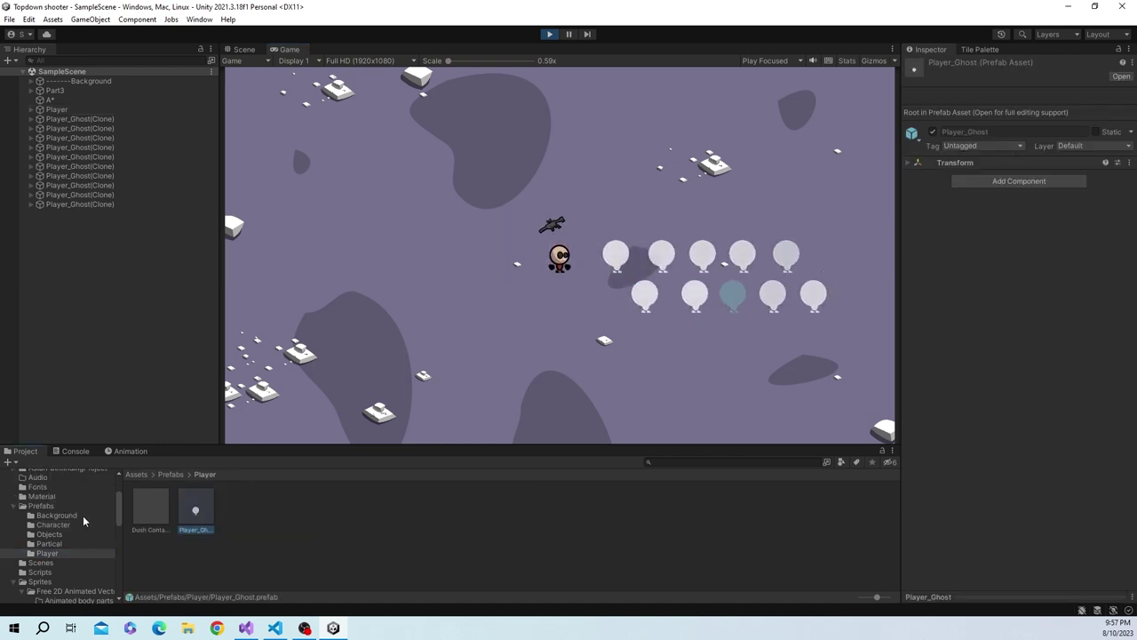
pyautogui.scroll(4, 55, 502)
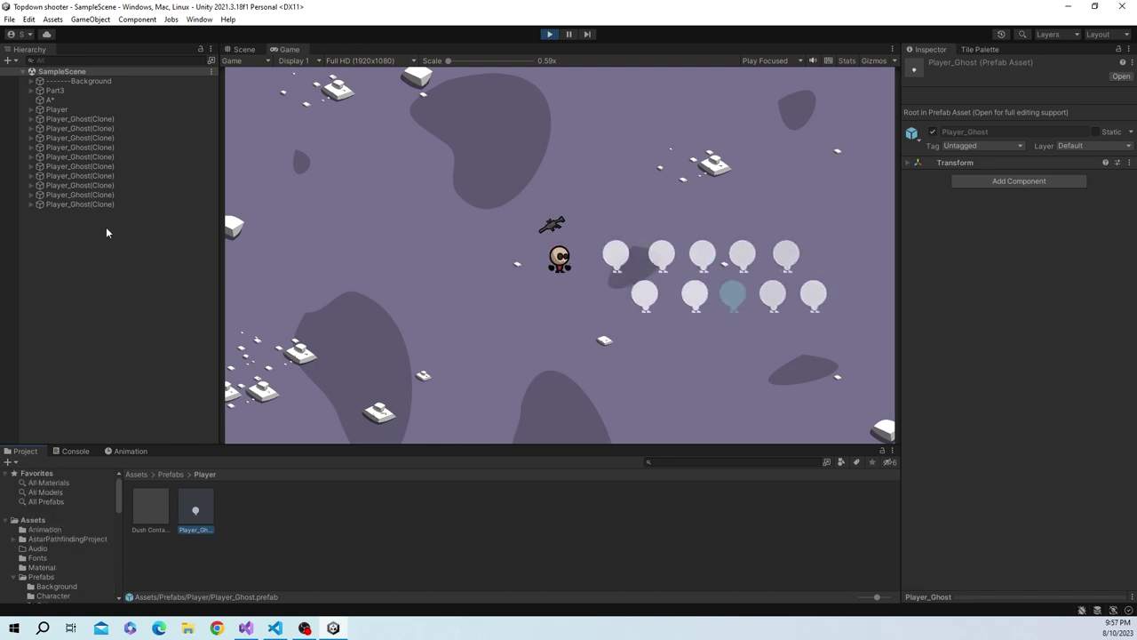
pyautogui.click(63, 110)
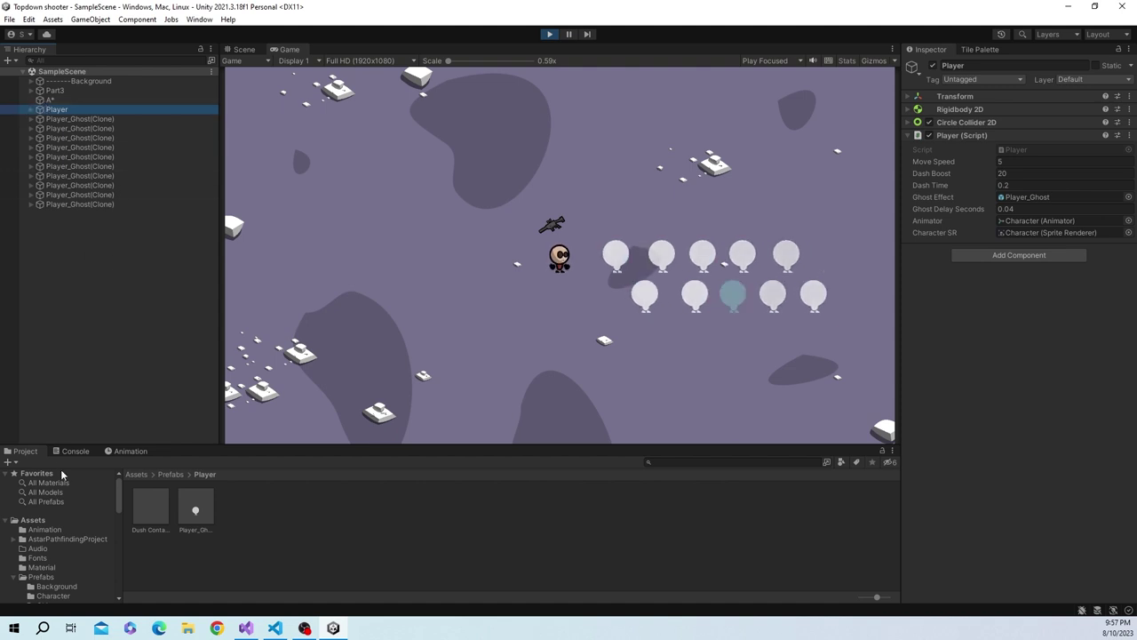
pyautogui.click(49, 530)
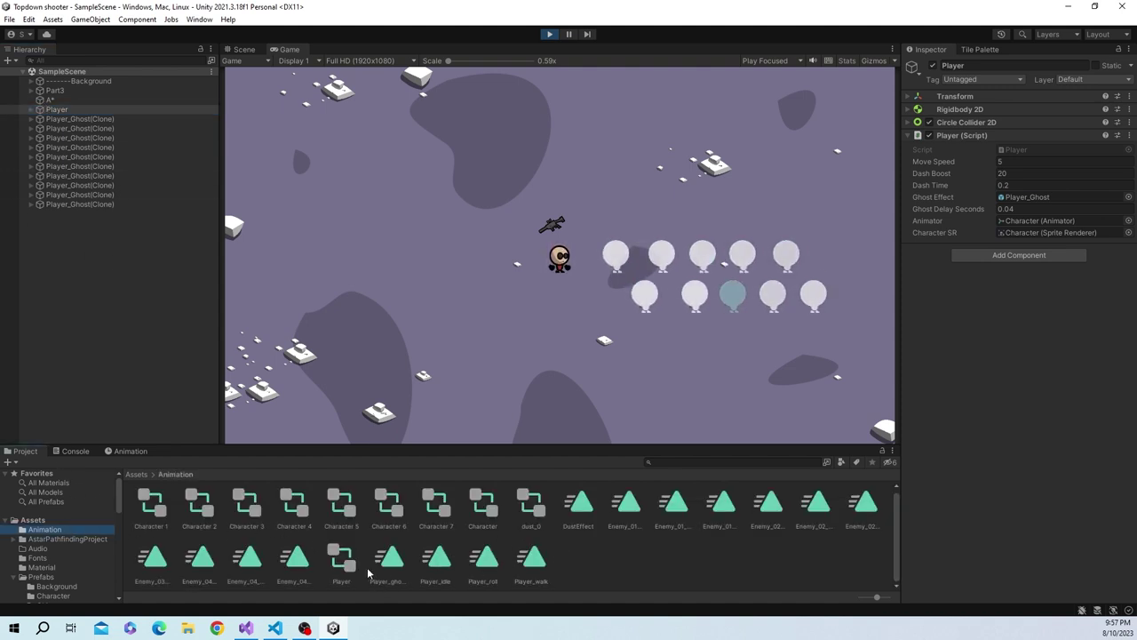
pyautogui.click(396, 567)
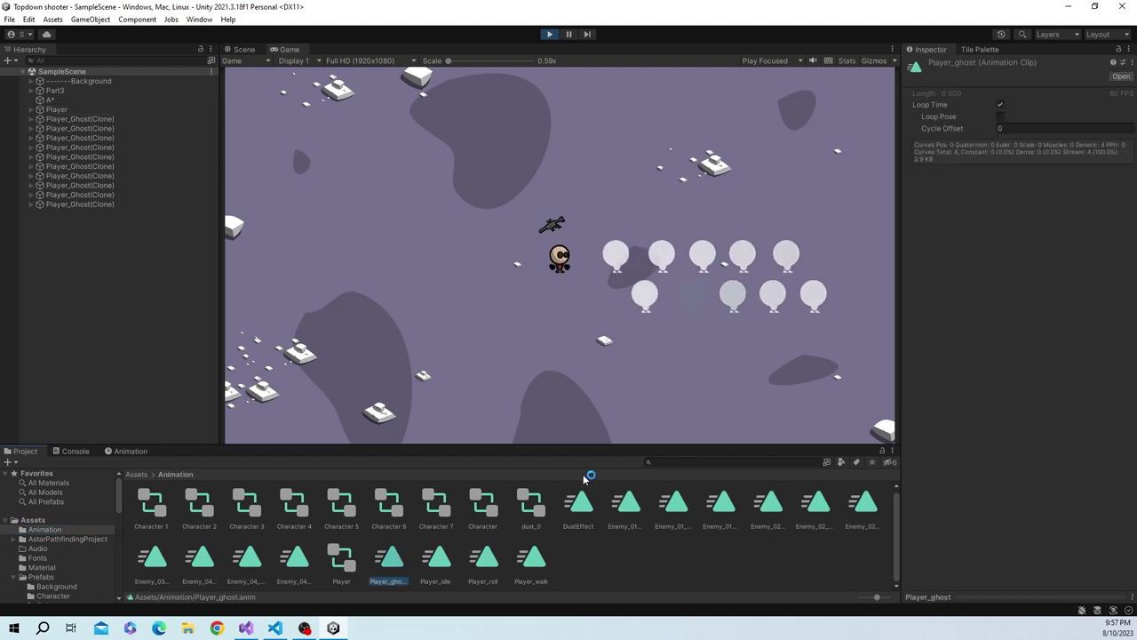
pyautogui.click(1000, 104)
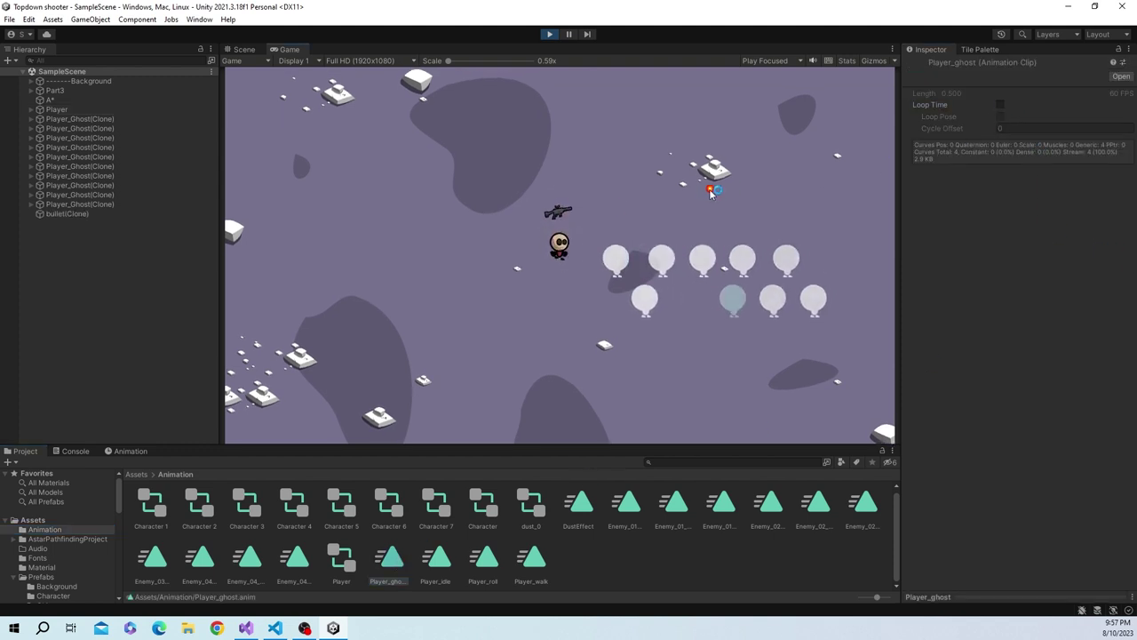
# Dash repeatedly left and right, then walk the player down and up to test the ghost trail
pyautogui.press('space')
pyautogui.click(437, 262)
pyautogui.press('space')
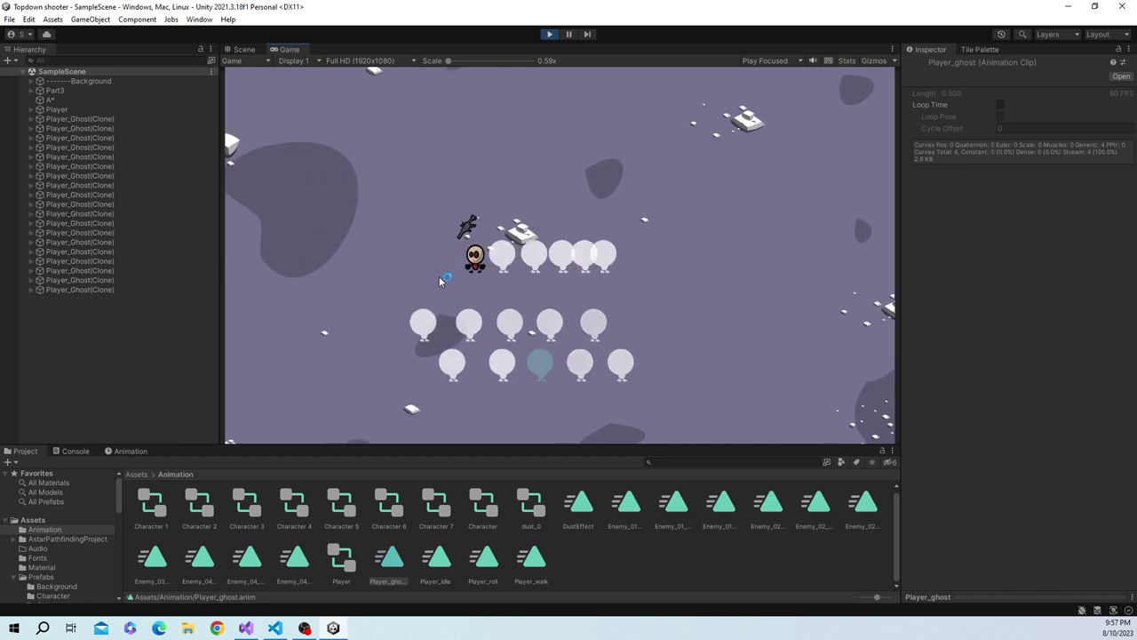
pyautogui.press('space')
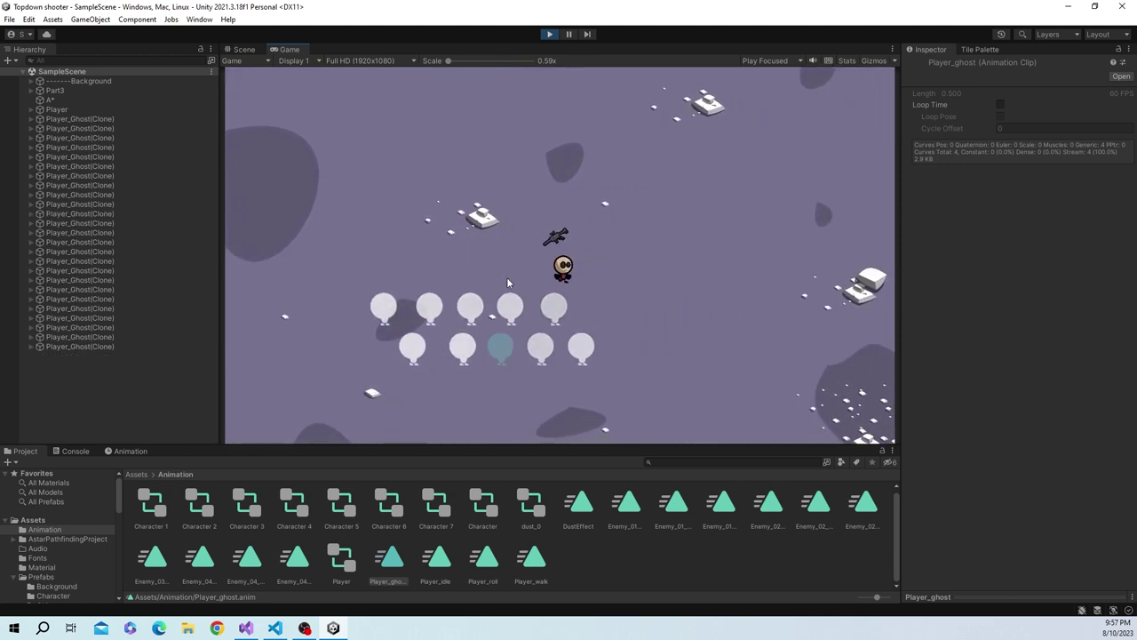
pyautogui.press('space')
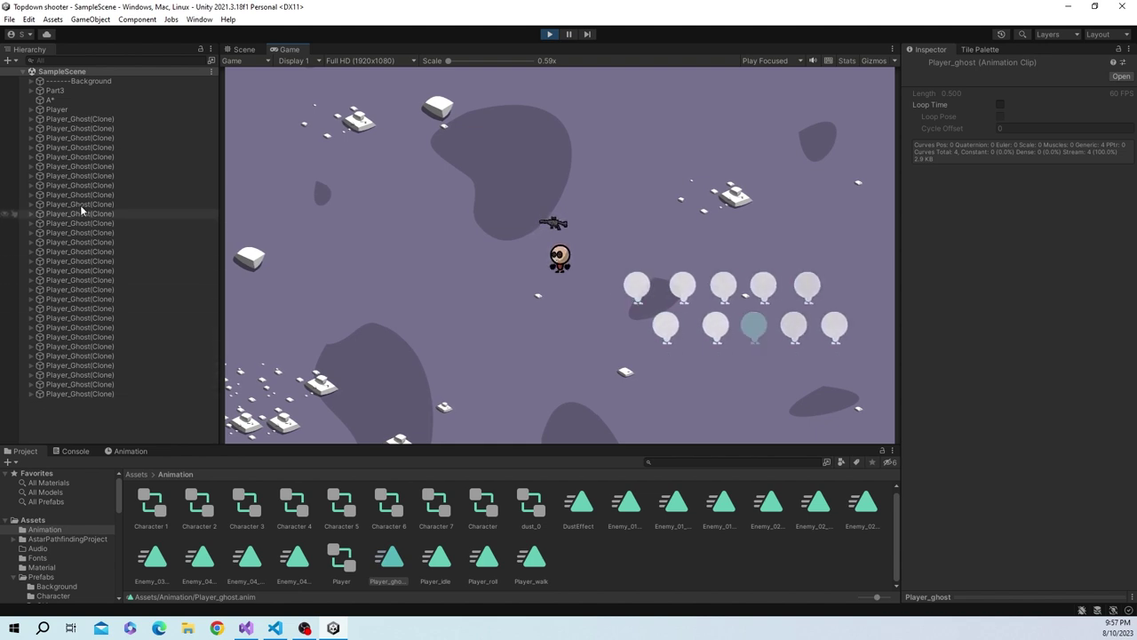
pyautogui.press('space')
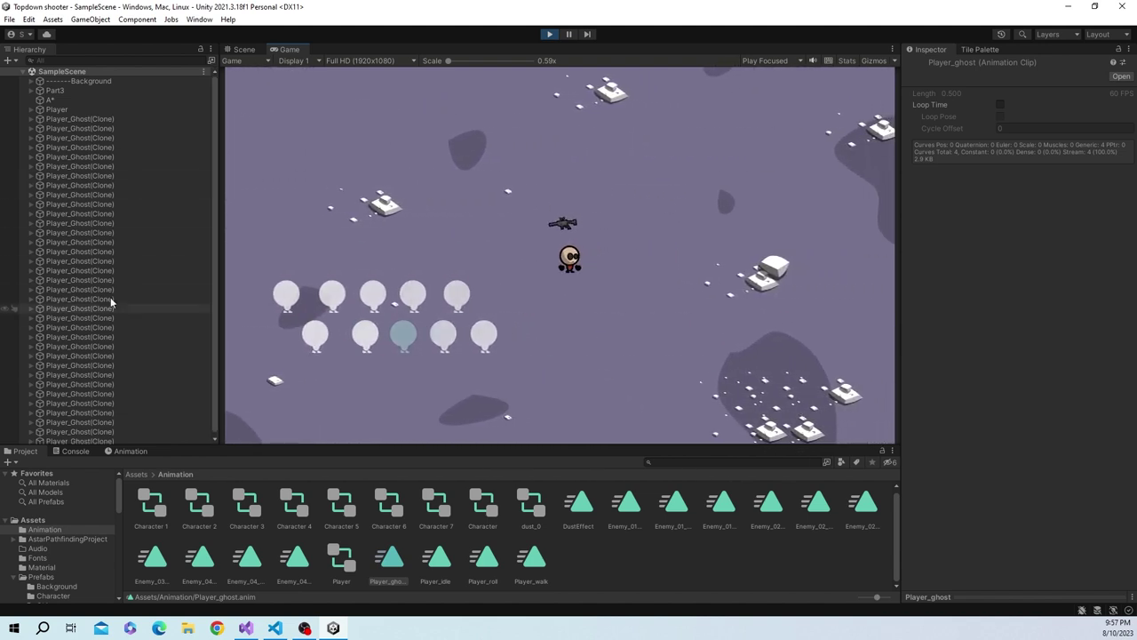
pyautogui.press('space')
pyautogui.press('space')
pyautogui.press('space')
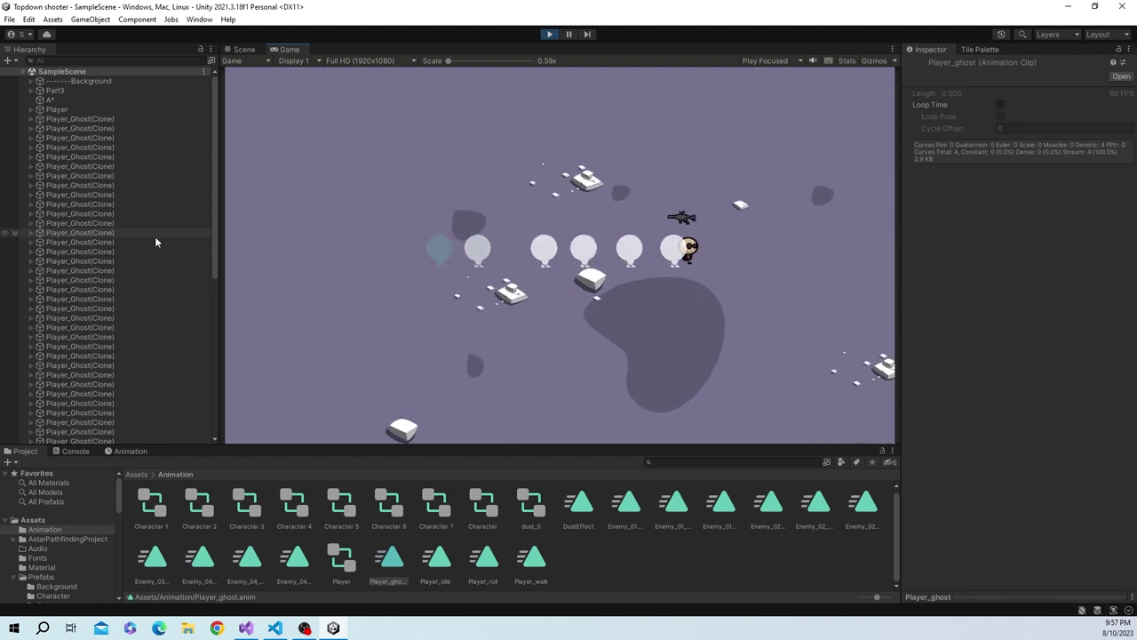
pyautogui.press('s')
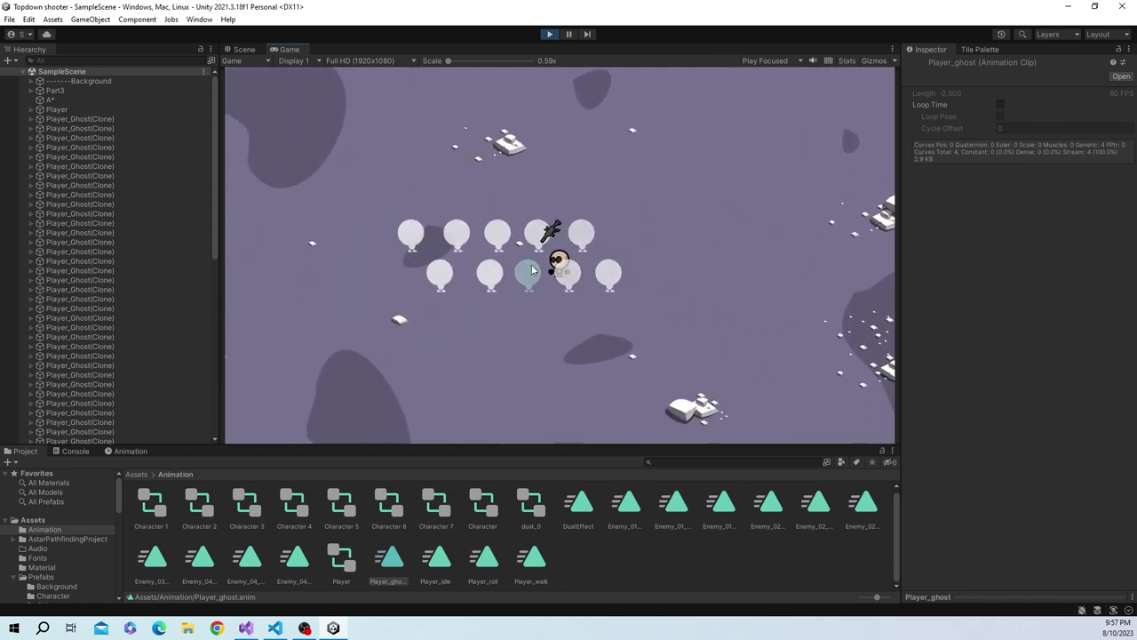
pyautogui.press('w')
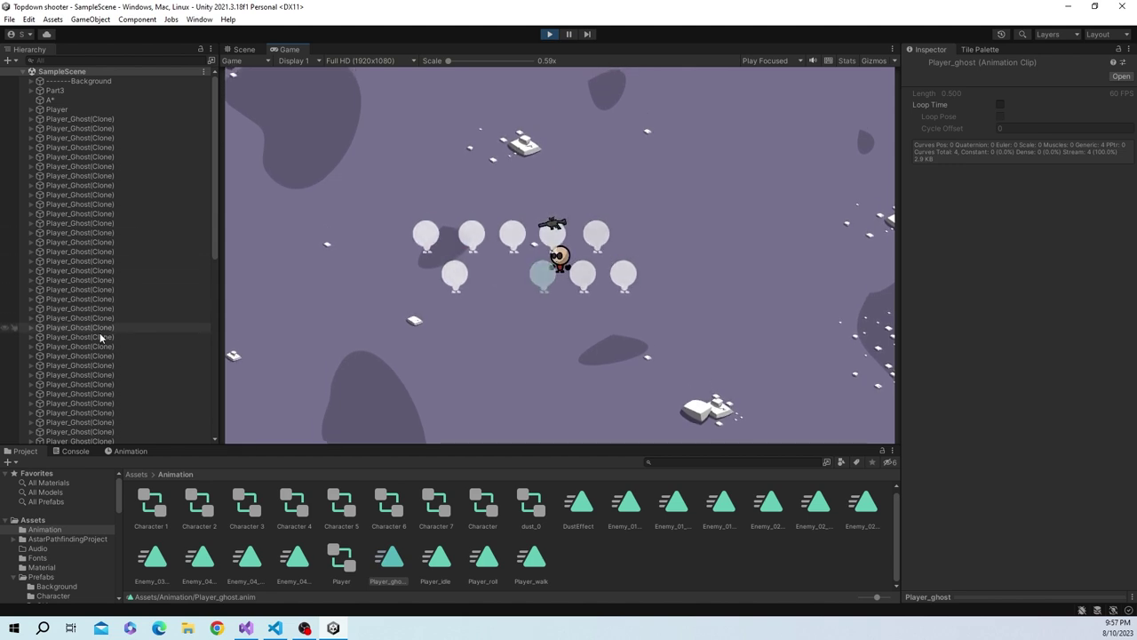
pyautogui.press('w')
# Stop play mode and bring up Player.cs in Visual Studio at the ghost-spawning loop
pyautogui.click(559, 35)
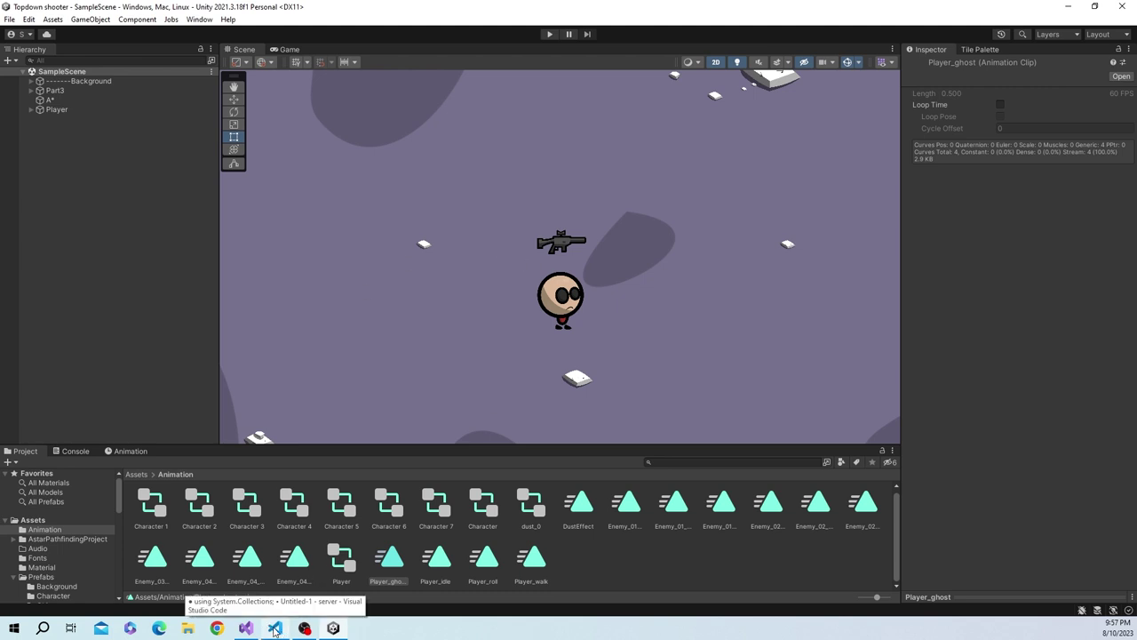
pyautogui.click(246, 628)
pyautogui.click(507, 343)
# Add a line after the ghost Instantiate call, begin typing 'Sprite', then return to Unity
pyautogui.click(539, 366)
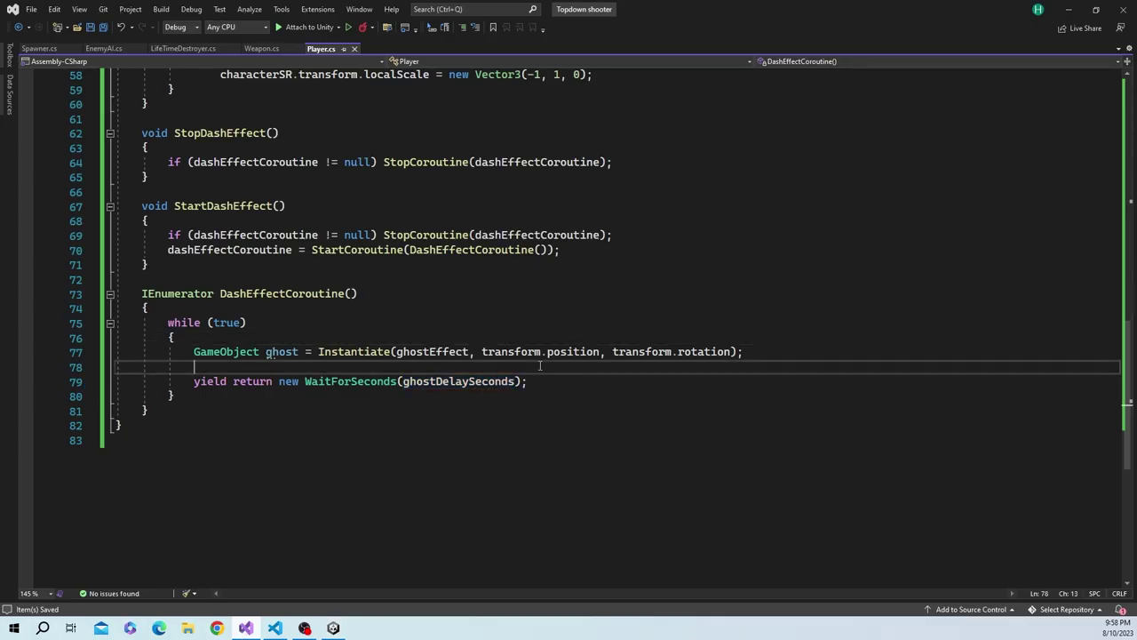
pyautogui.press('Return')
pyautogui.press('Up')
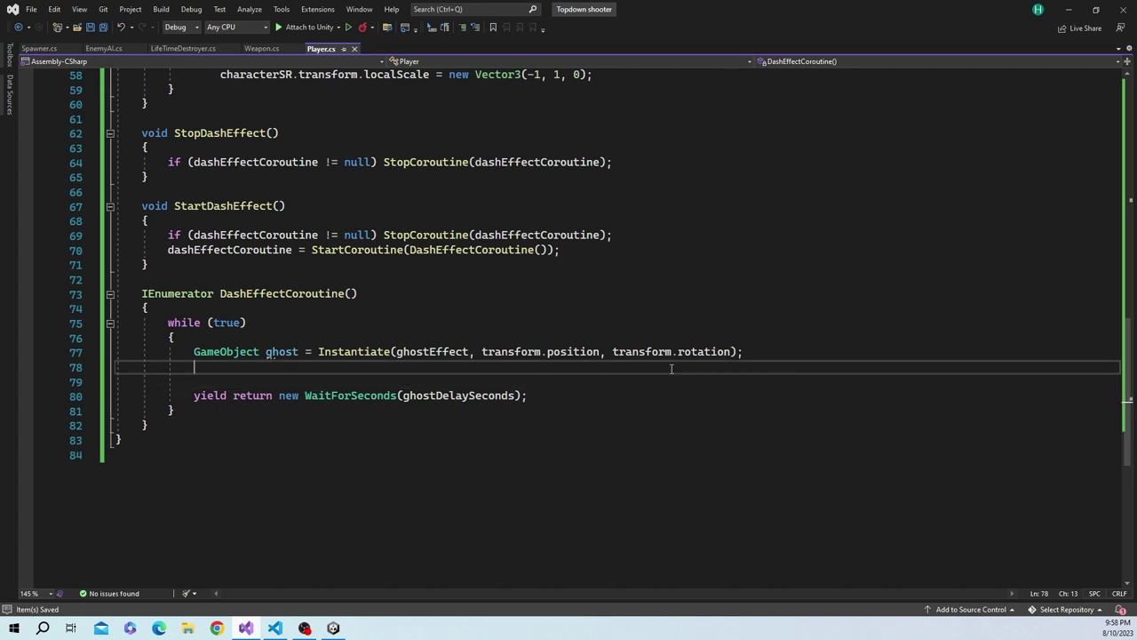
pyautogui.write('Spri')
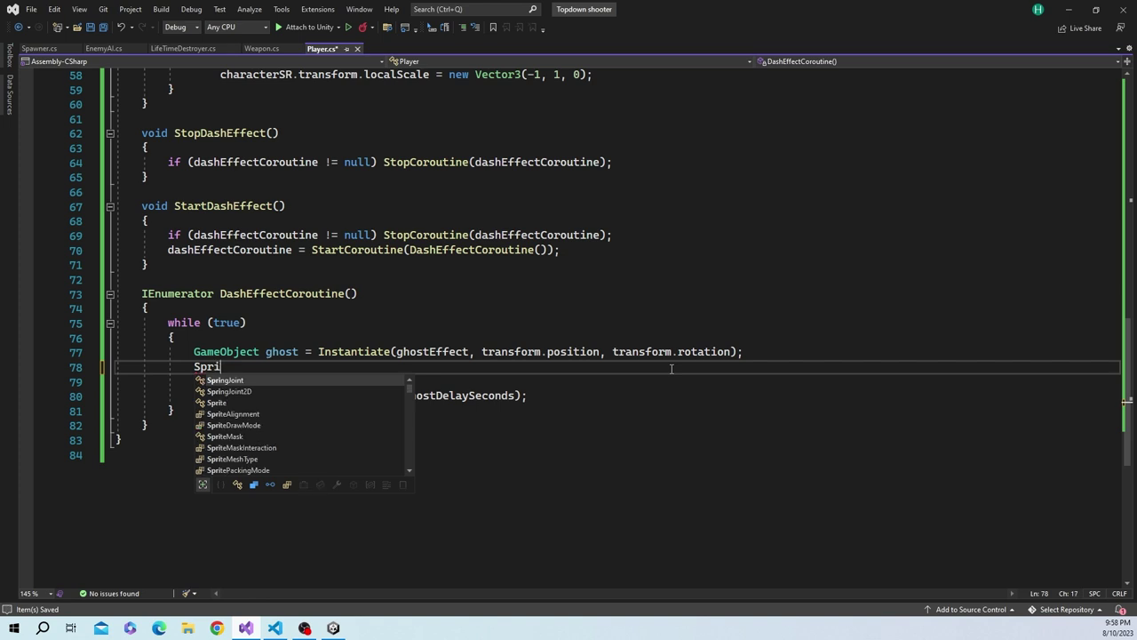
pyautogui.write('te')
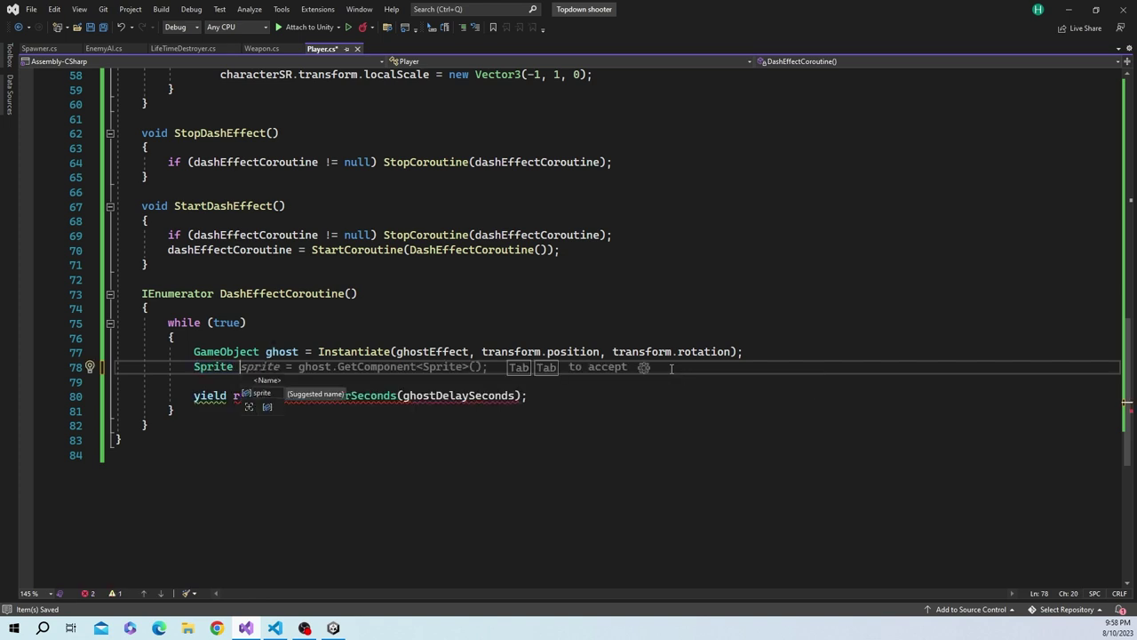
pyautogui.press('Escape')
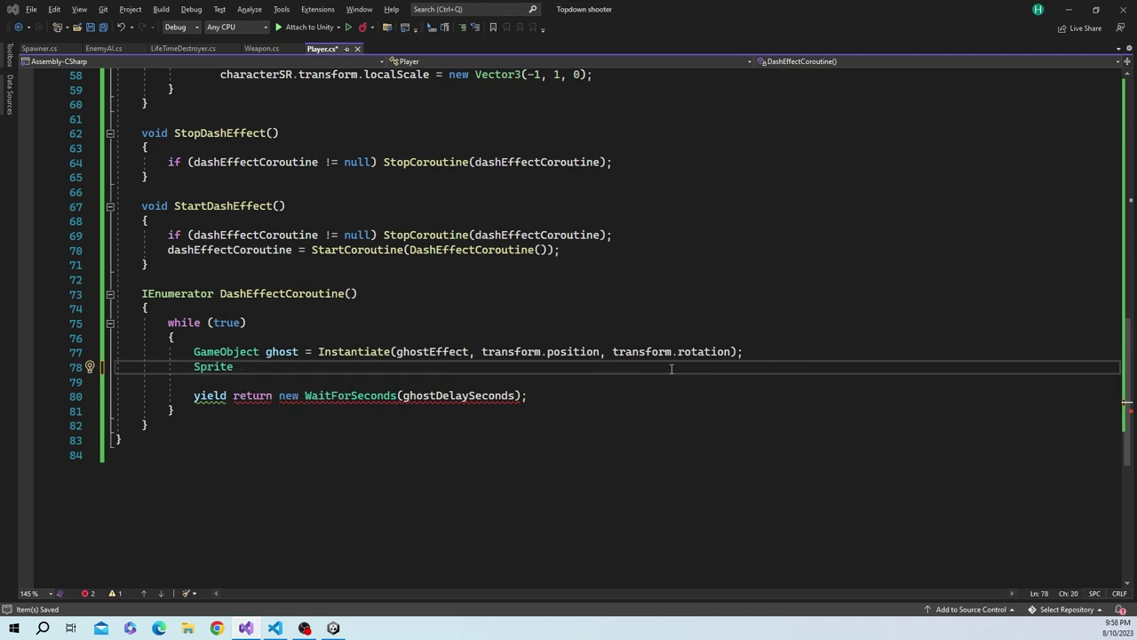
pyautogui.hotkey('alt', 'Tab')
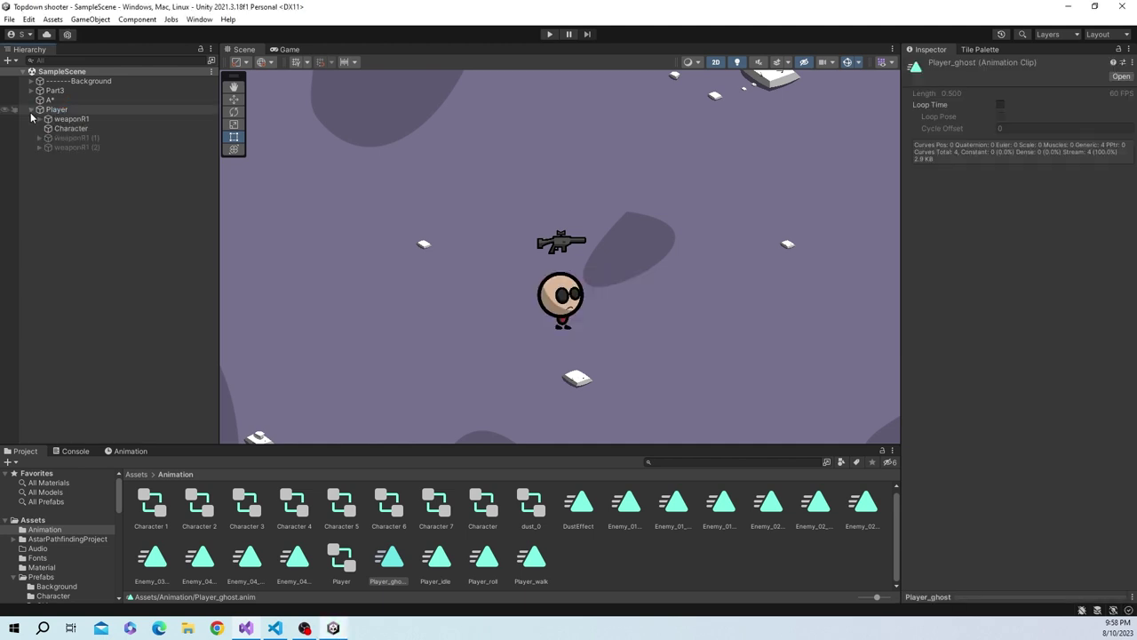
# Check the Character's sprite, previewing hit_1 but keeping hit_0, then return to Visual Studio
pyautogui.click(67, 129)
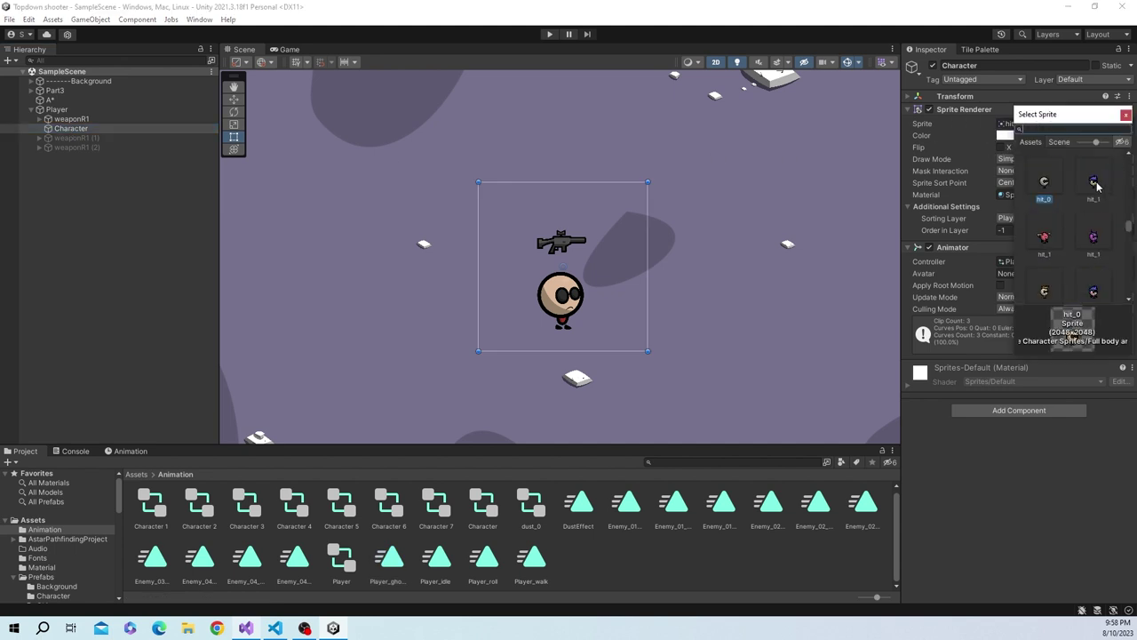
pyautogui.press('Down')
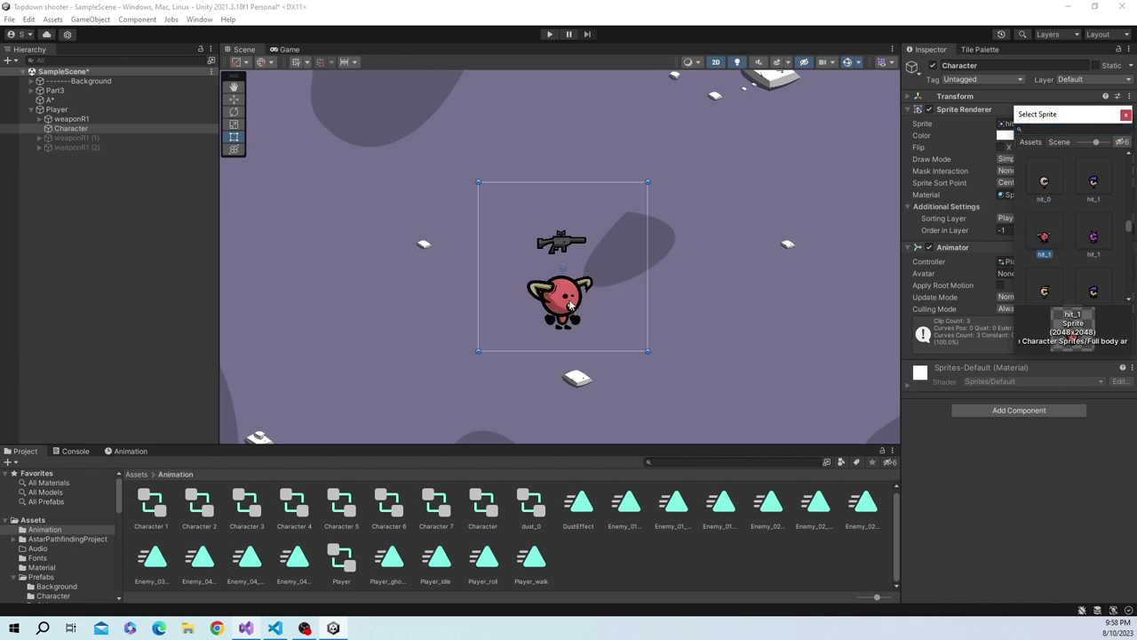
pyautogui.click(1044, 181)
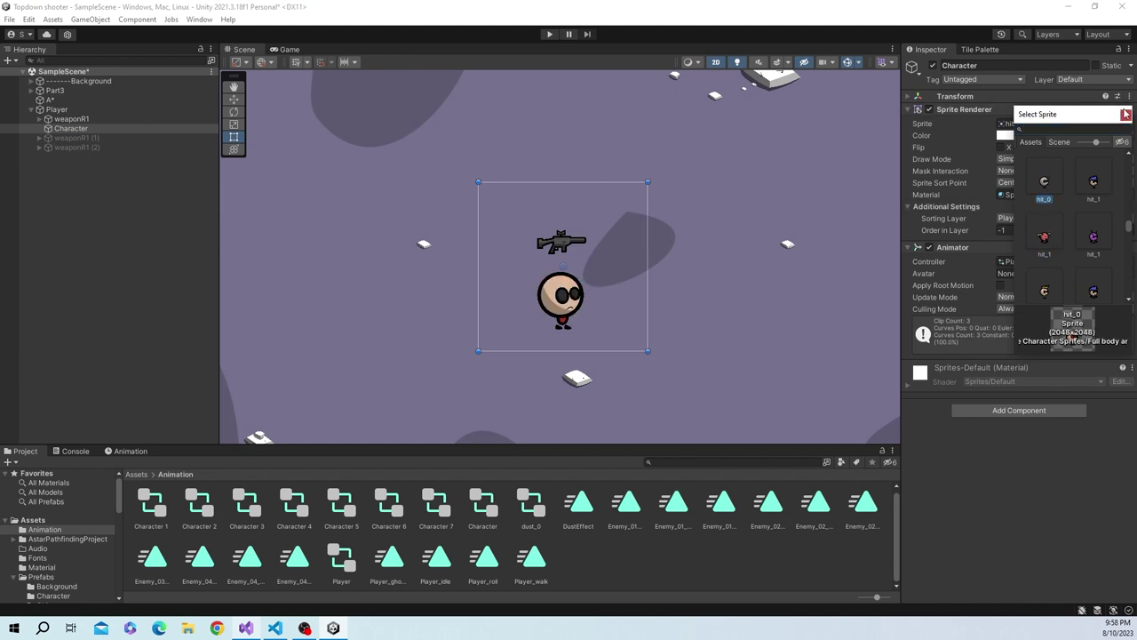
pyautogui.click(951, 140)
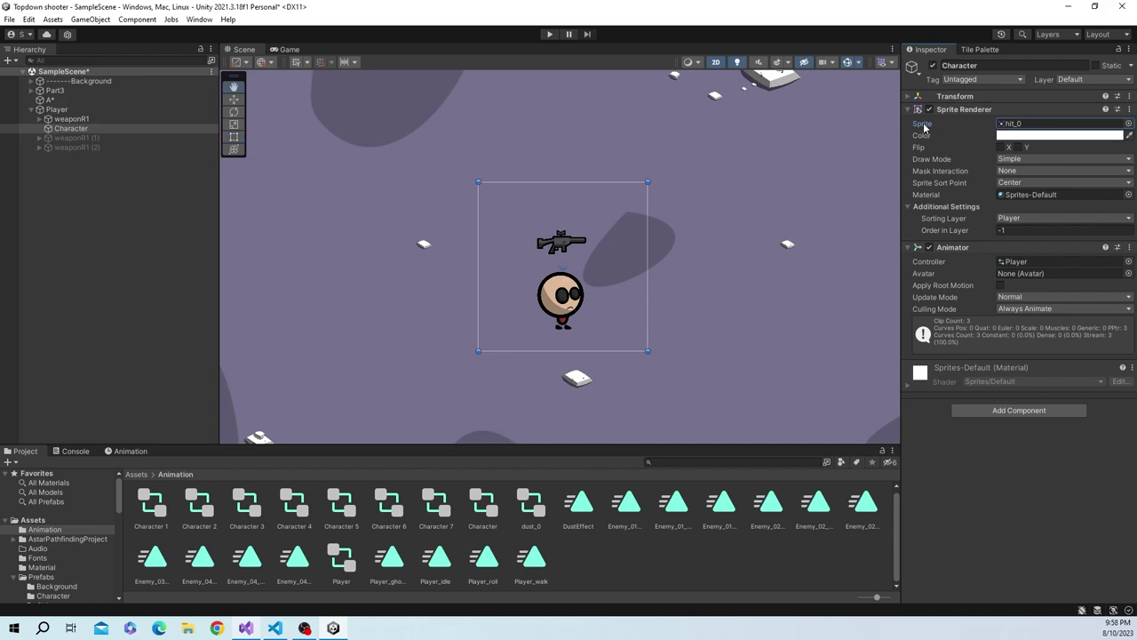
pyautogui.hotkey('alt', 'Tab')
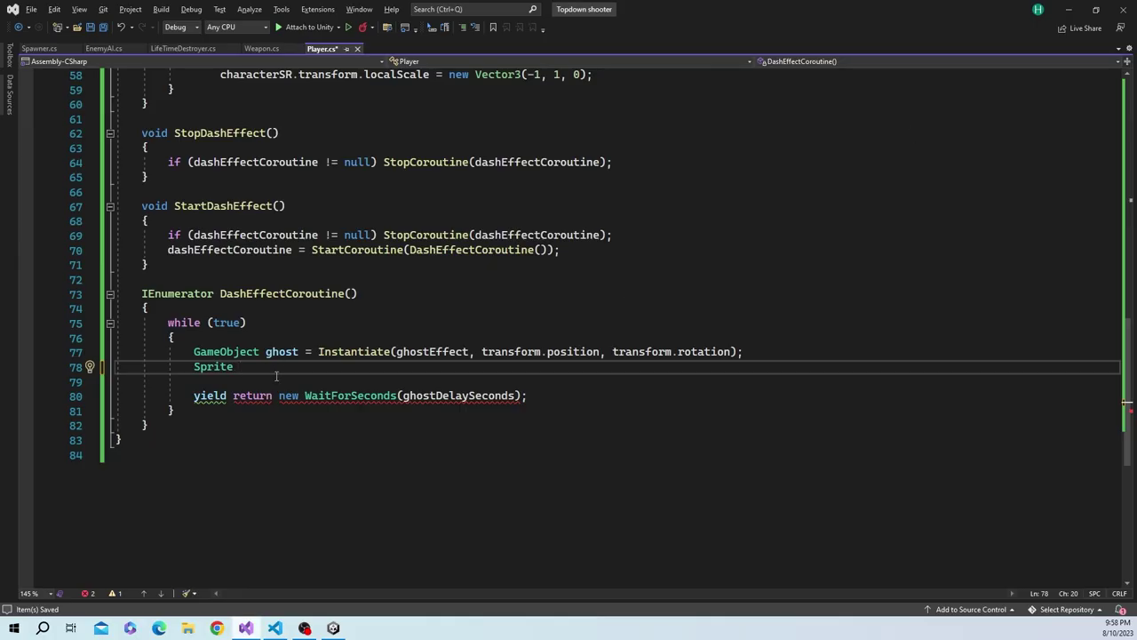
# Write 'currentSprite = GetComponent<SpriteRenderer>().sprite;' on line 78
pyautogui.write('urrent')
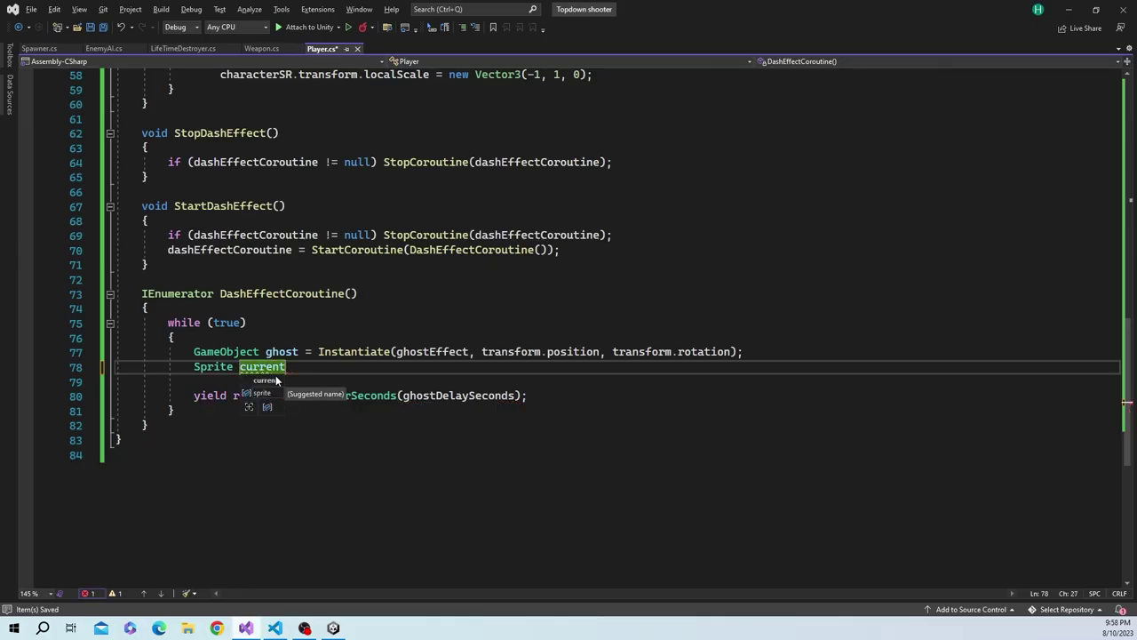
pyautogui.write('Sprite = ')
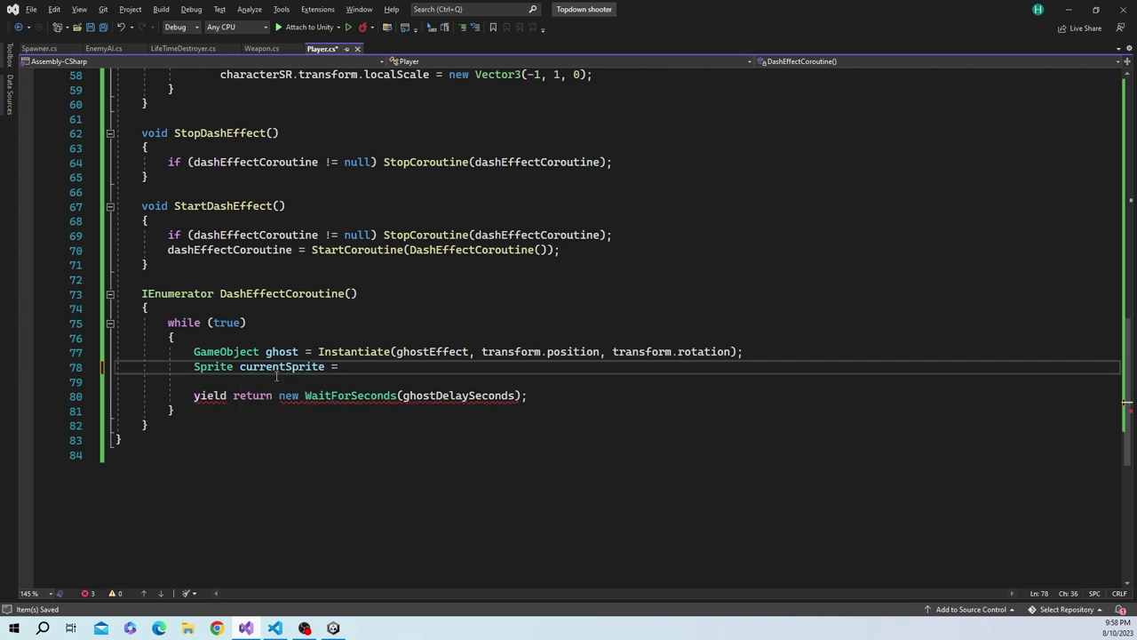
pyautogui.write('GetC')
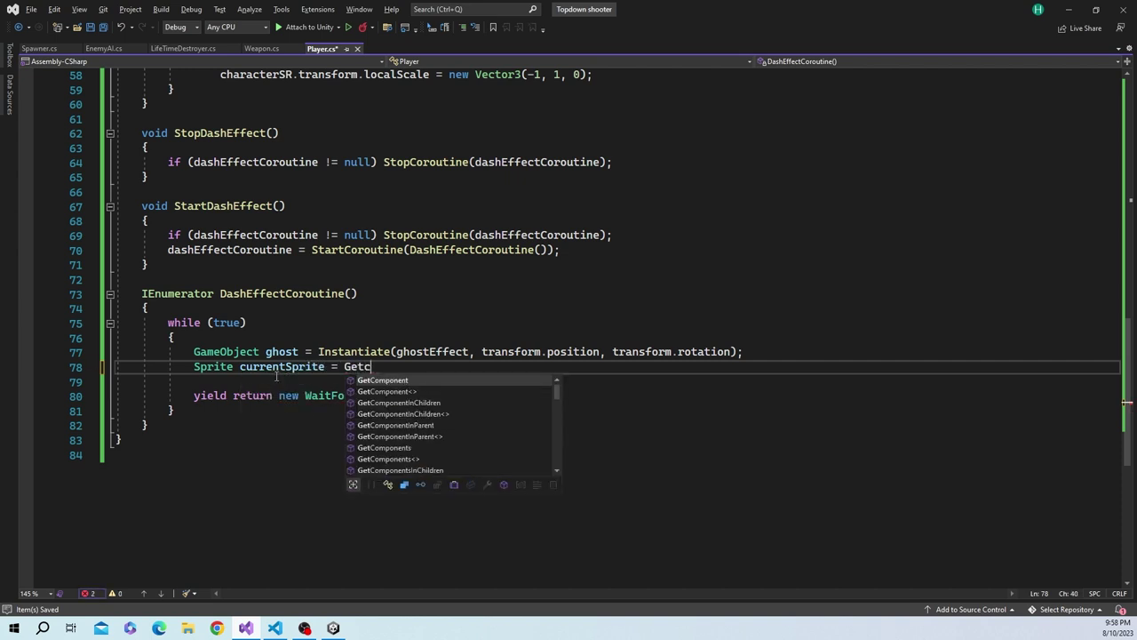
pyautogui.press('Tab')
pyautogui.write('<S')
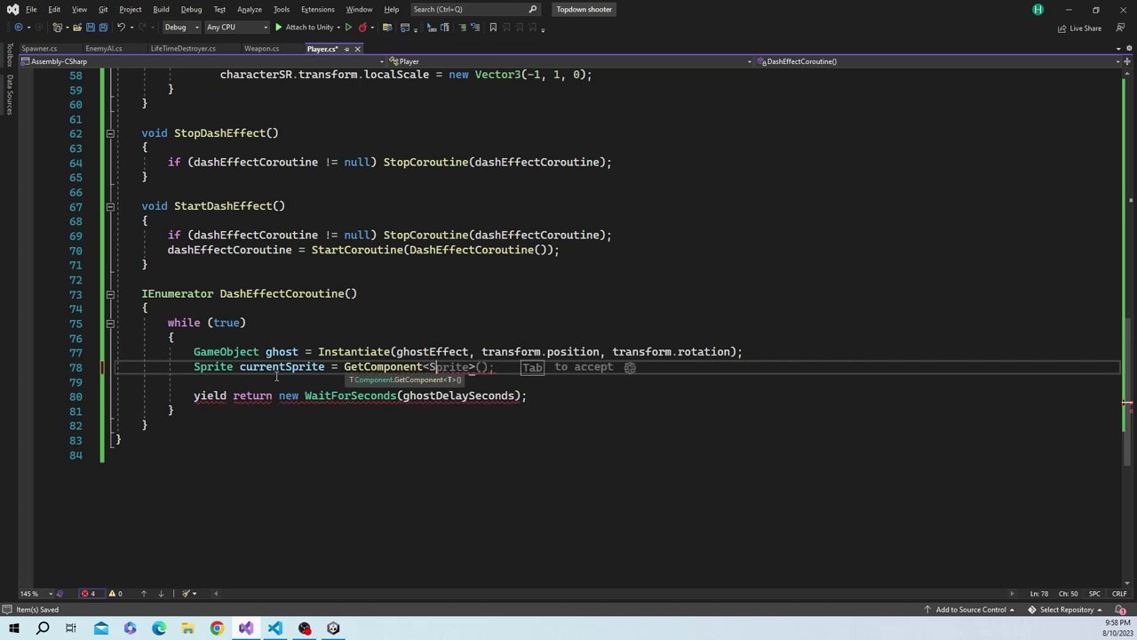
pyautogui.write('prire')
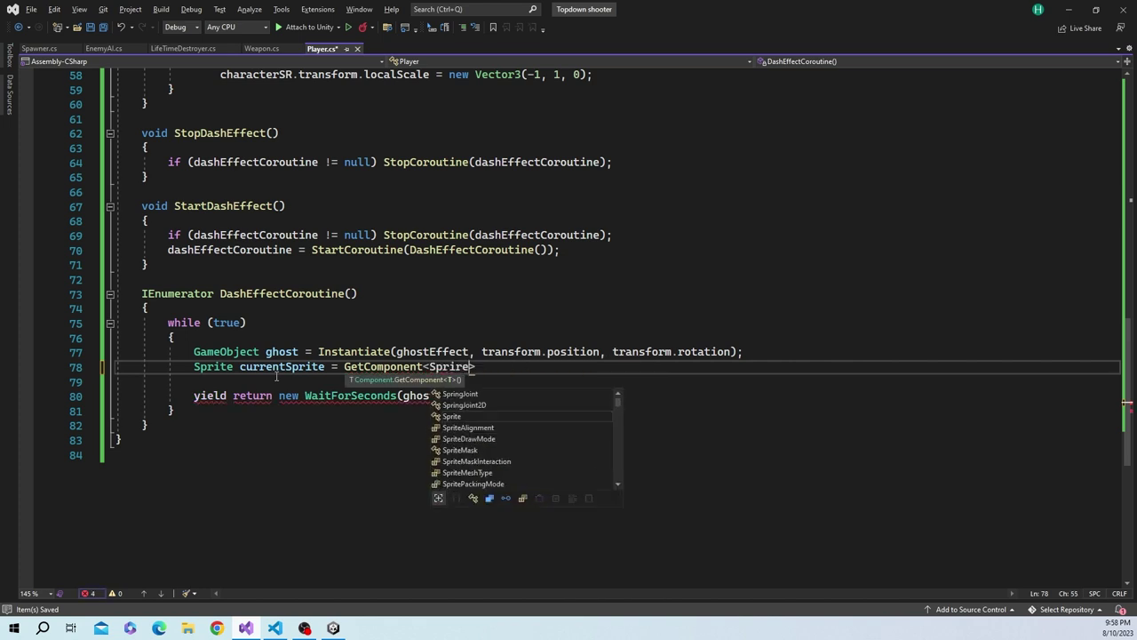
pyautogui.press('BackSpace')
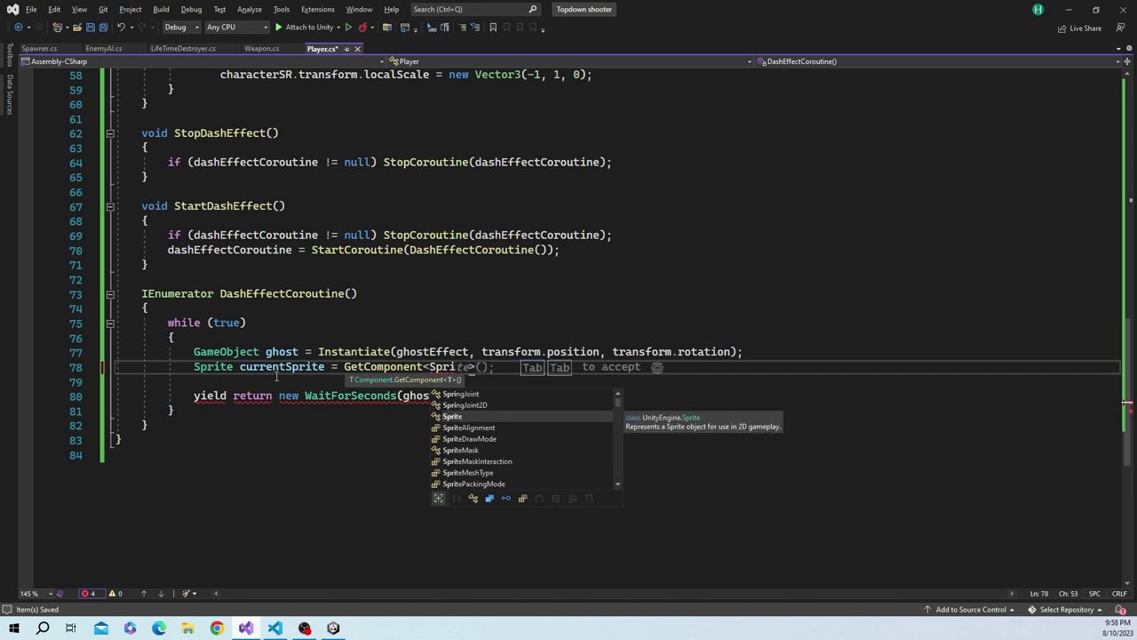
pyautogui.write('teRe>')
pyautogui.press('Tab')
pyautogui.write('>(')
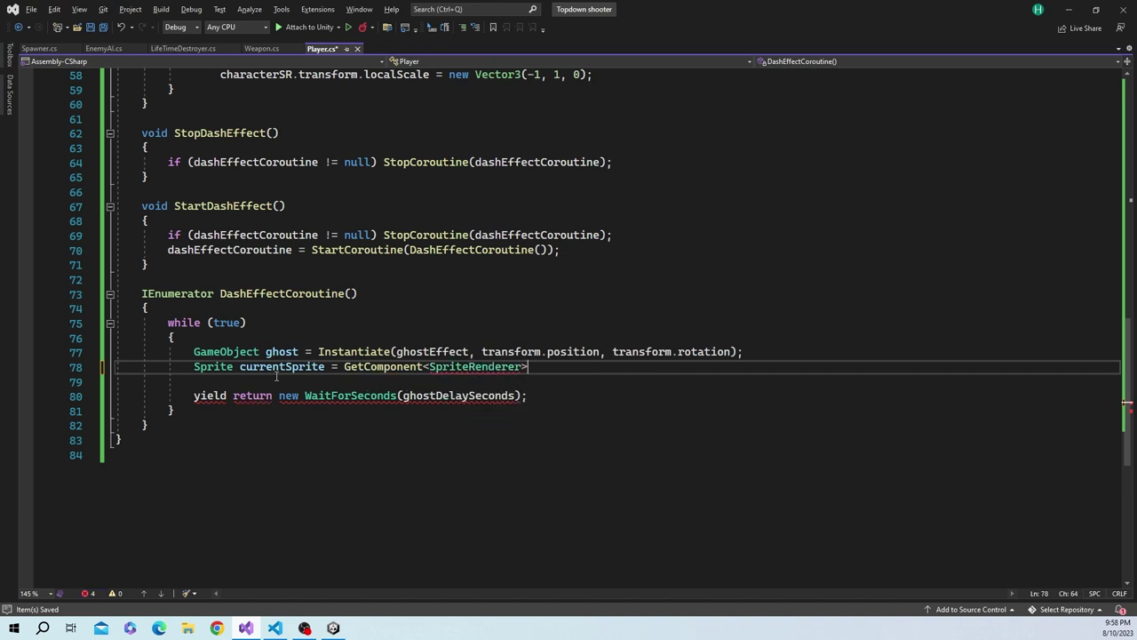
pyautogui.write(').sprite;')
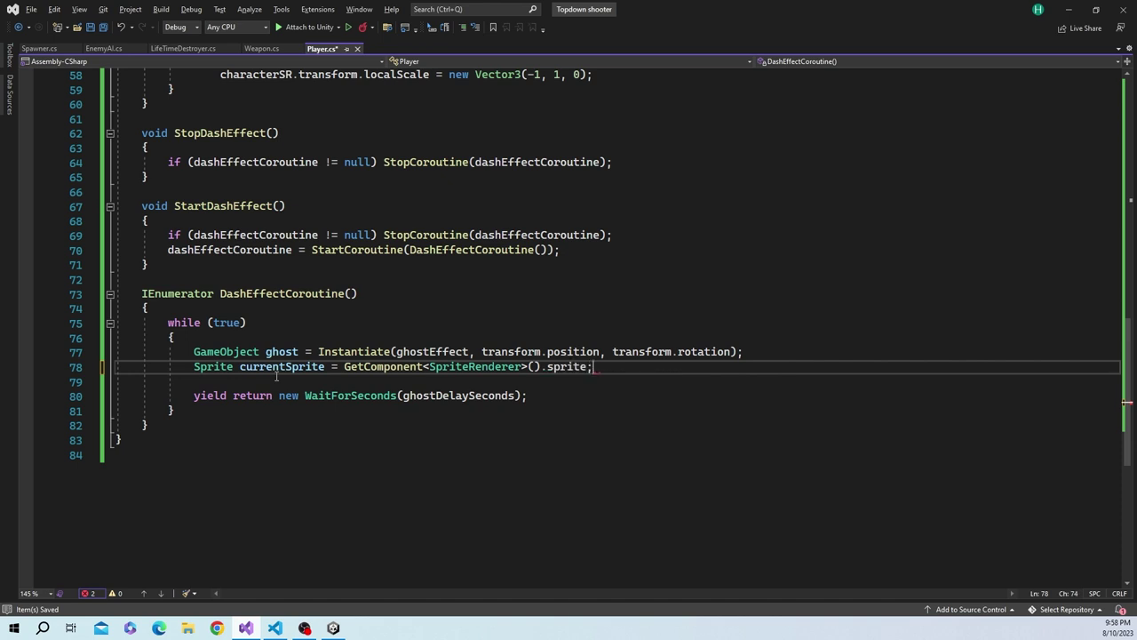
pyautogui.press('Return')
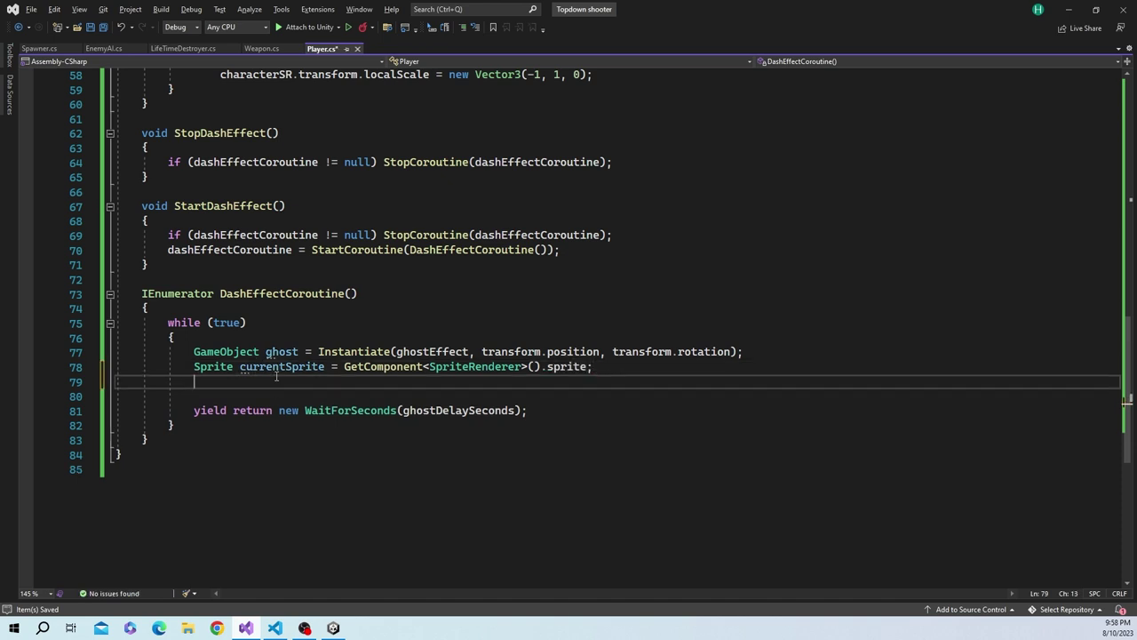
# Add 'ghost.GetComponent<SpriteRenderer>().sprite = currentSprite;' below it and tidy the blank lines
pyautogui.write('ghost.')
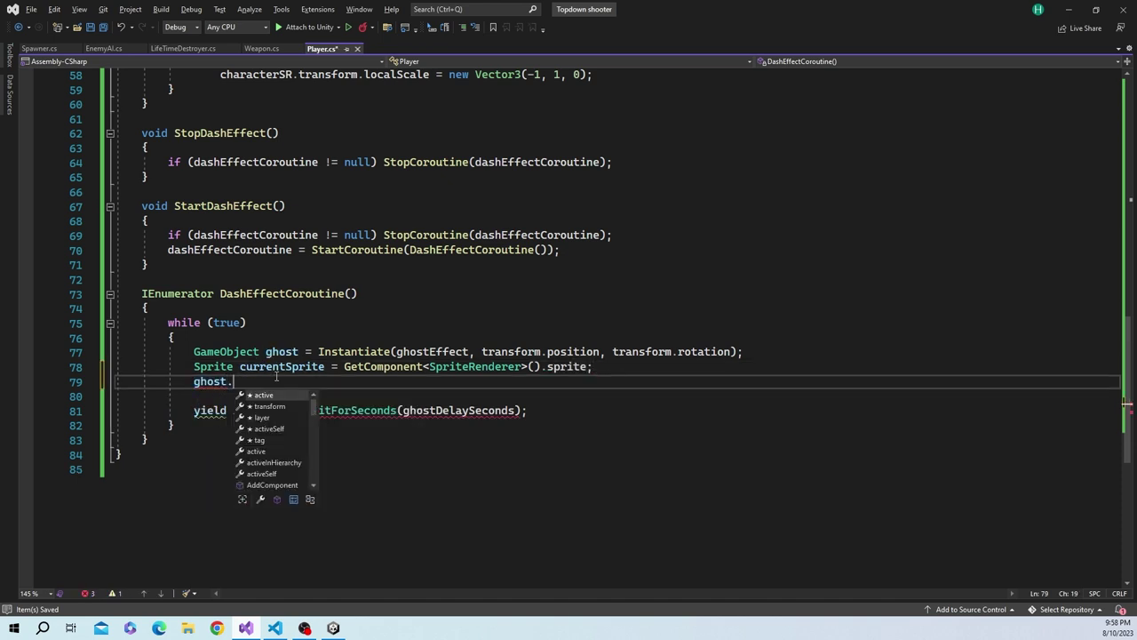
pyautogui.write('get')
pyautogui.press('Tab')
pyautogui.write('<')
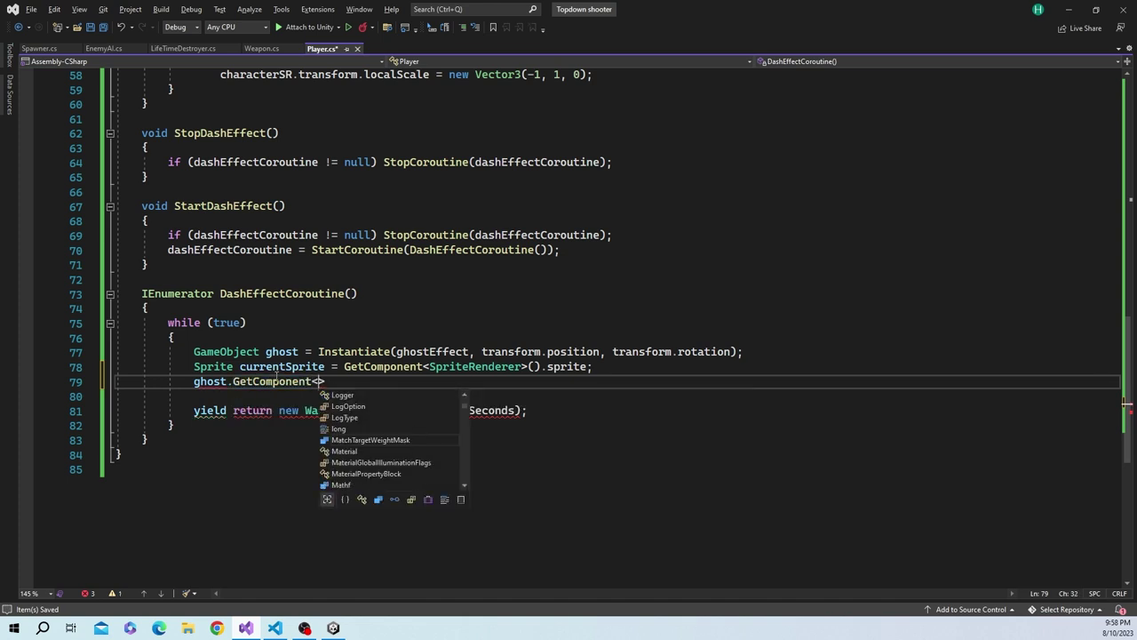
pyautogui.write('>(')
pyautogui.press('BackSpace')
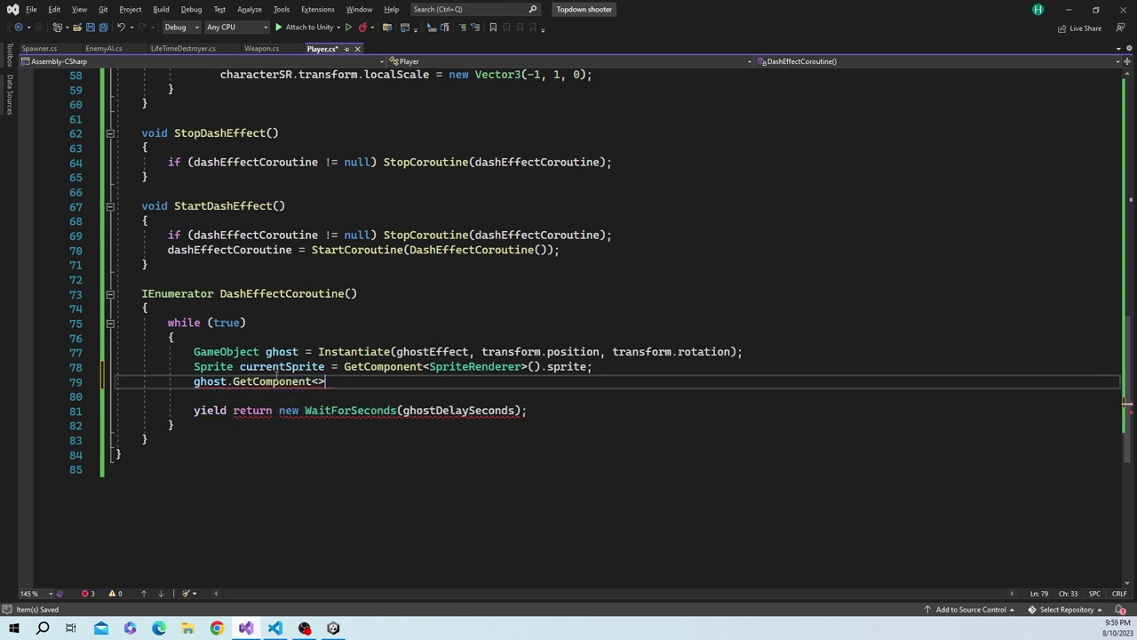
pyautogui.press('BackSpace')
pyautogui.write('Spri')
pyautogui.press('Tab')
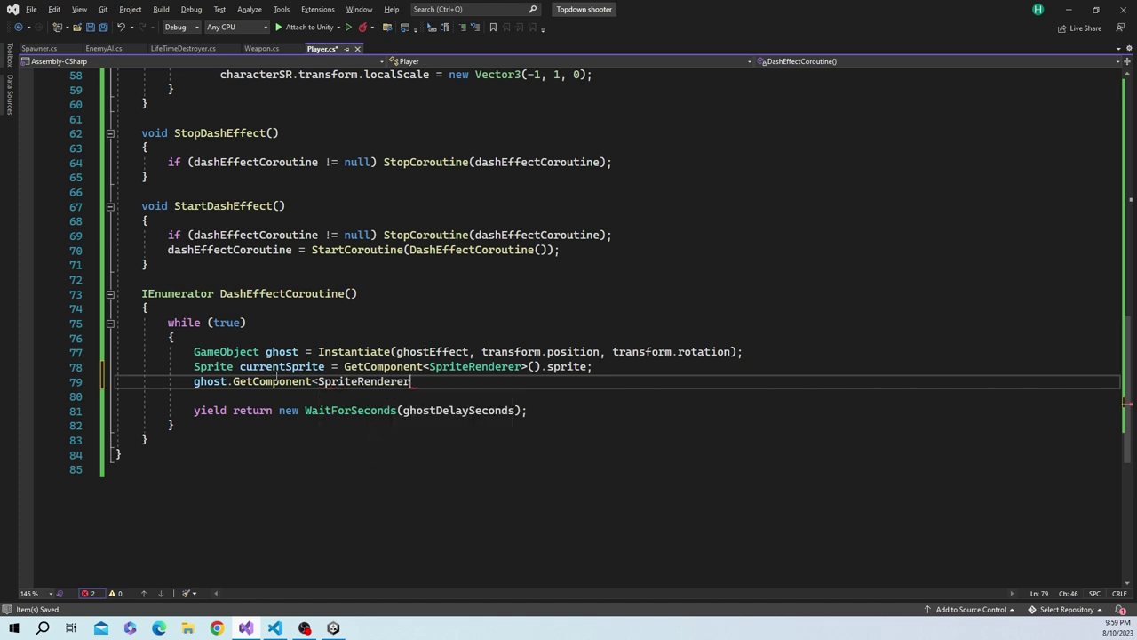
pyautogui.write('>().')
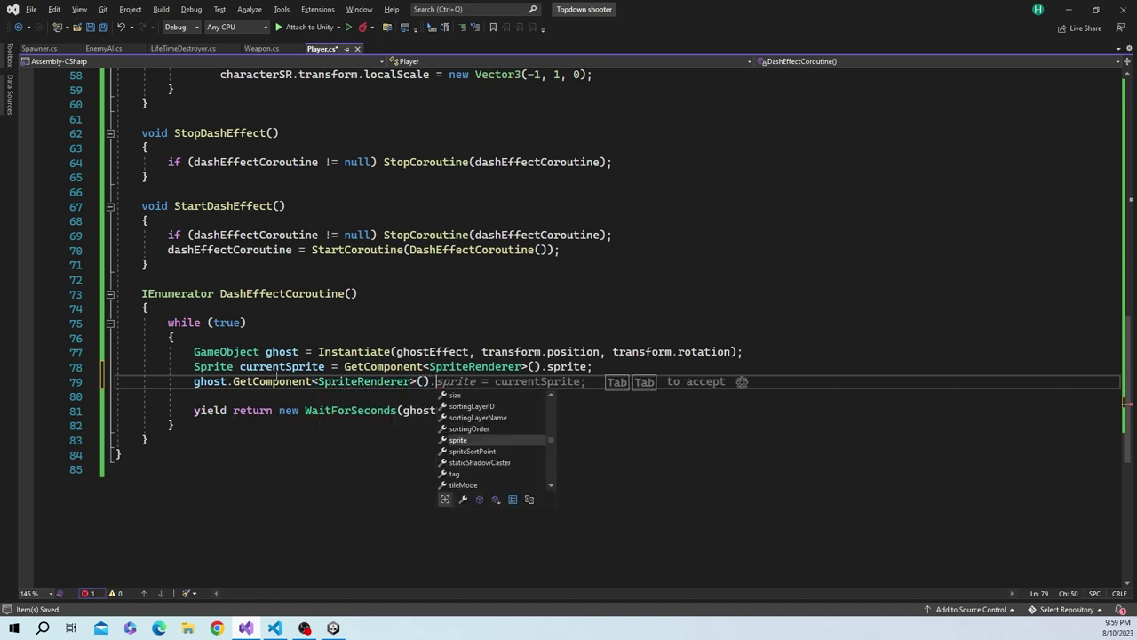
pyautogui.write('sprite')
pyautogui.press('Tab')
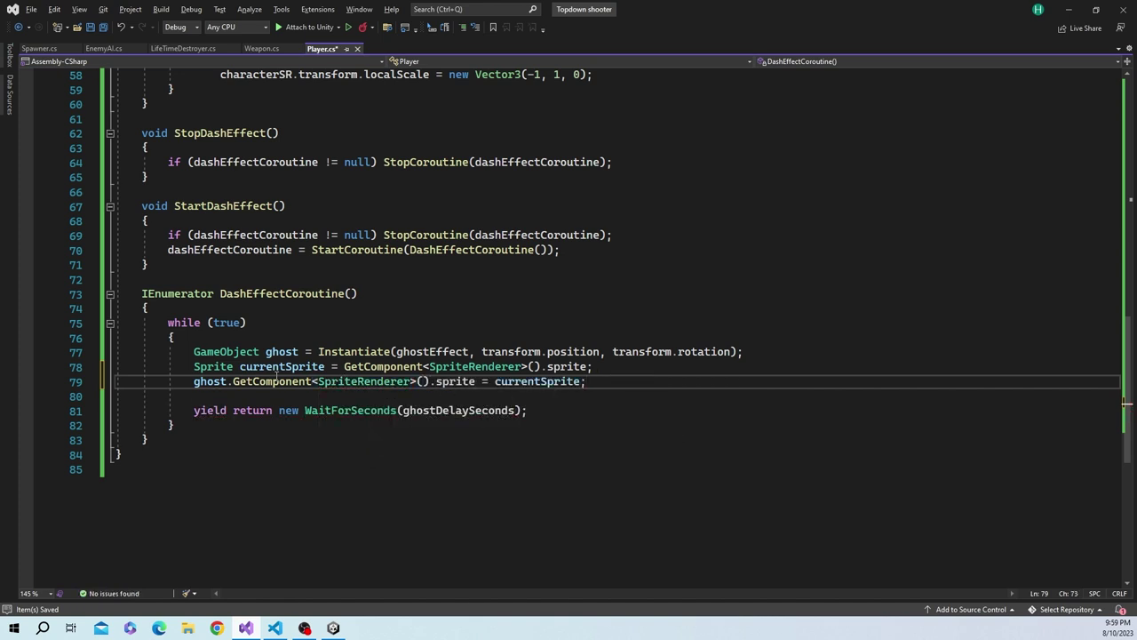
pyautogui.press('Return')
pyautogui.press('Return')
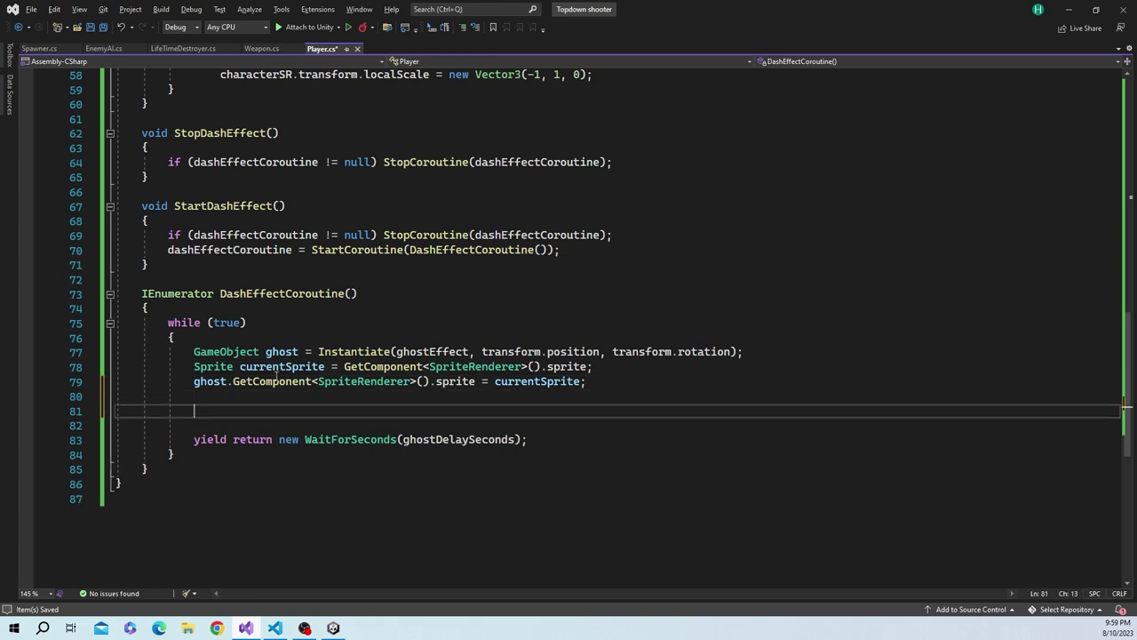
pyautogui.press('Down')
pyautogui.press('BackSpace')
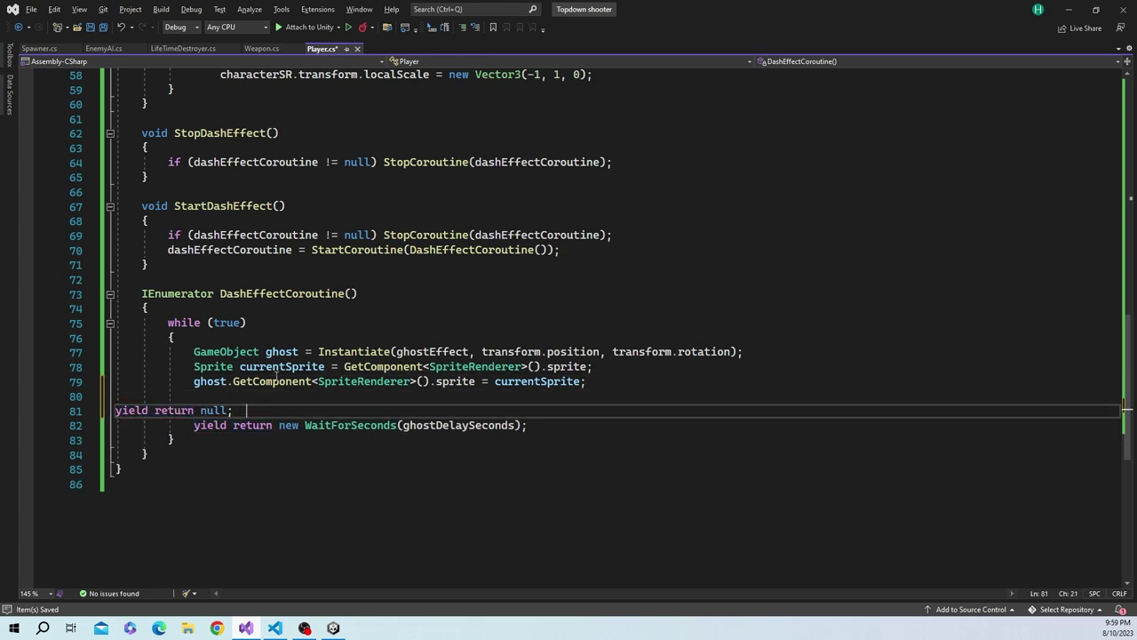
pyautogui.hotkey('ctrl', 'z')
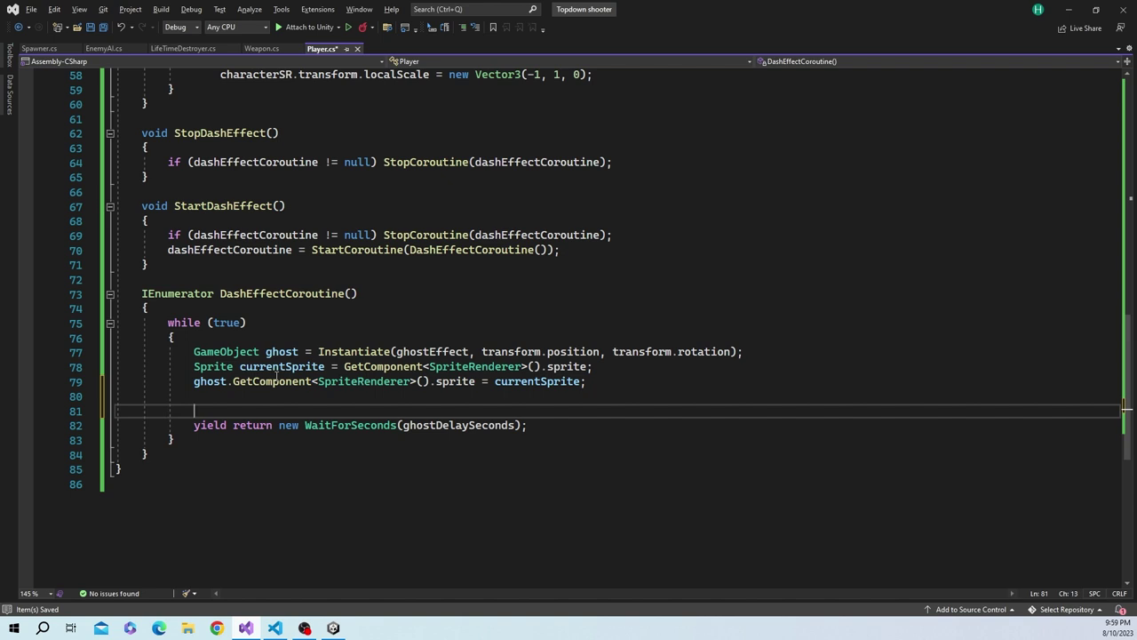
# Write 'Destroy(ghost, 0.5f);' on line 81, replacing the stray apostrophe with a semicolon
pyautogui.write('Destroy(')
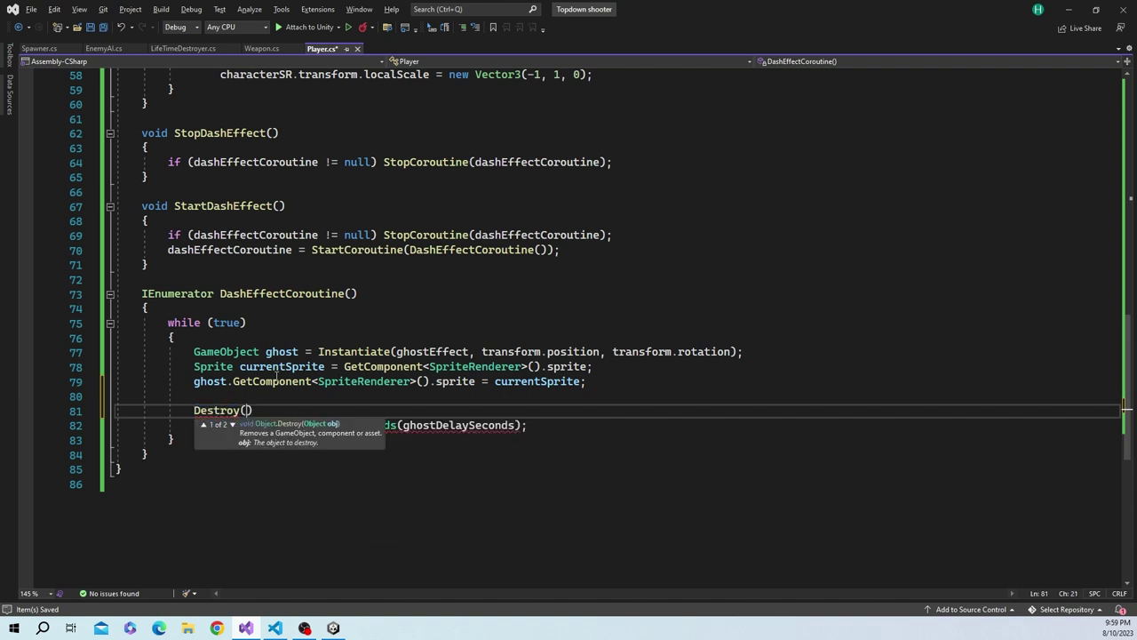
pyautogui.write('ghost, ')
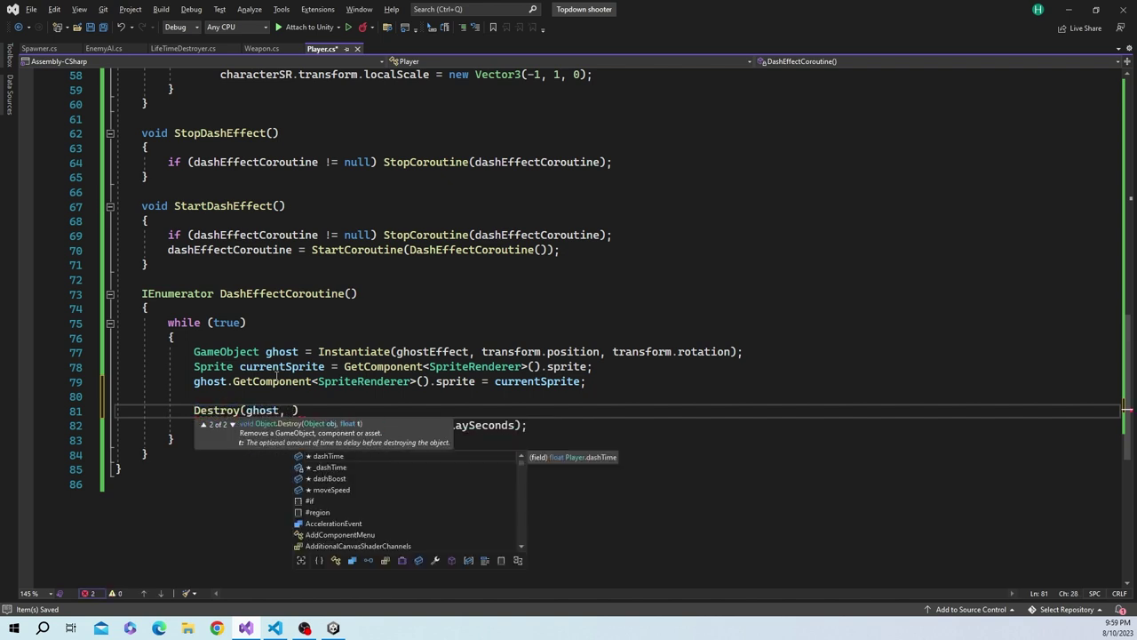
pyautogui.write("0.5f)'")
pyautogui.press('BackSpace')
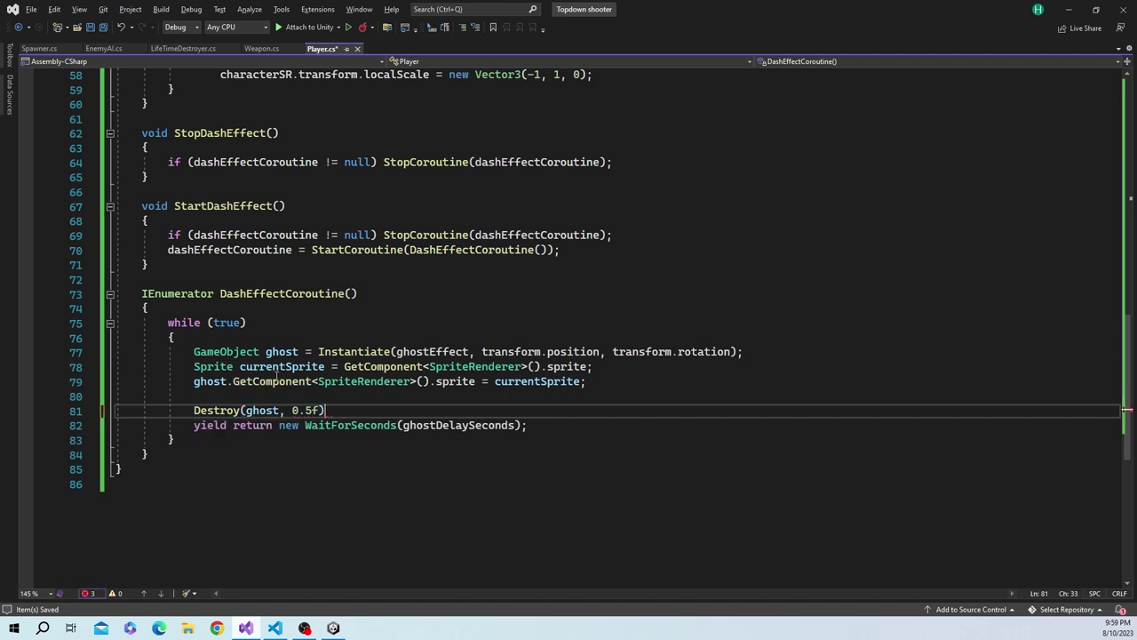
pyautogui.write(';')
# Switch to Unity, enter play mode and dash the player right to spawn ghosts
pyautogui.click(334, 628)
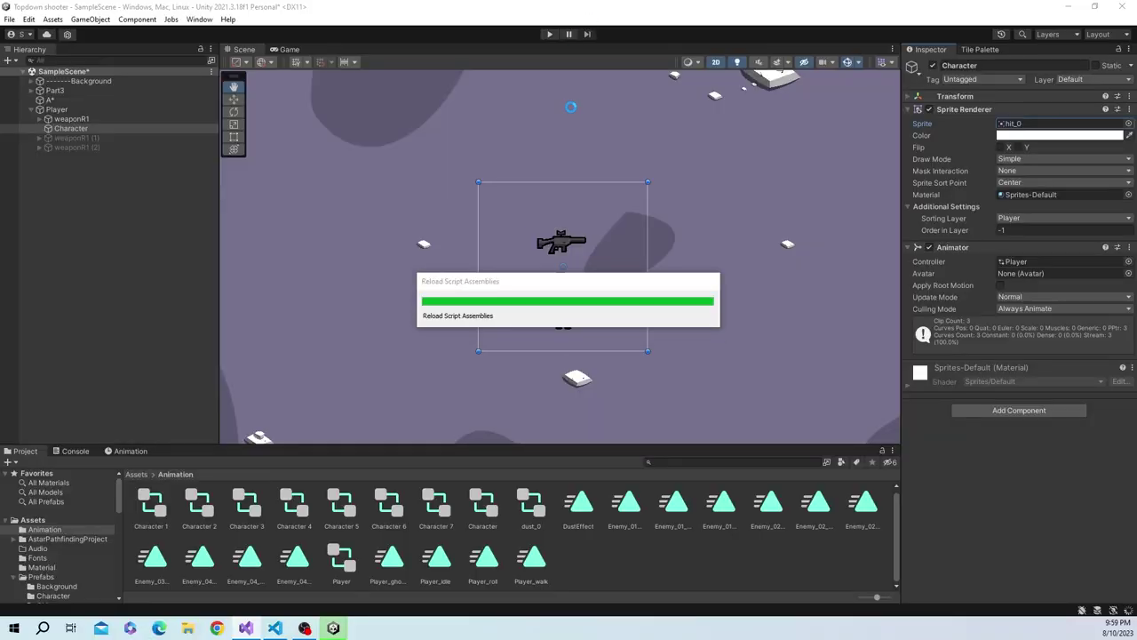
pyautogui.click(550, 34)
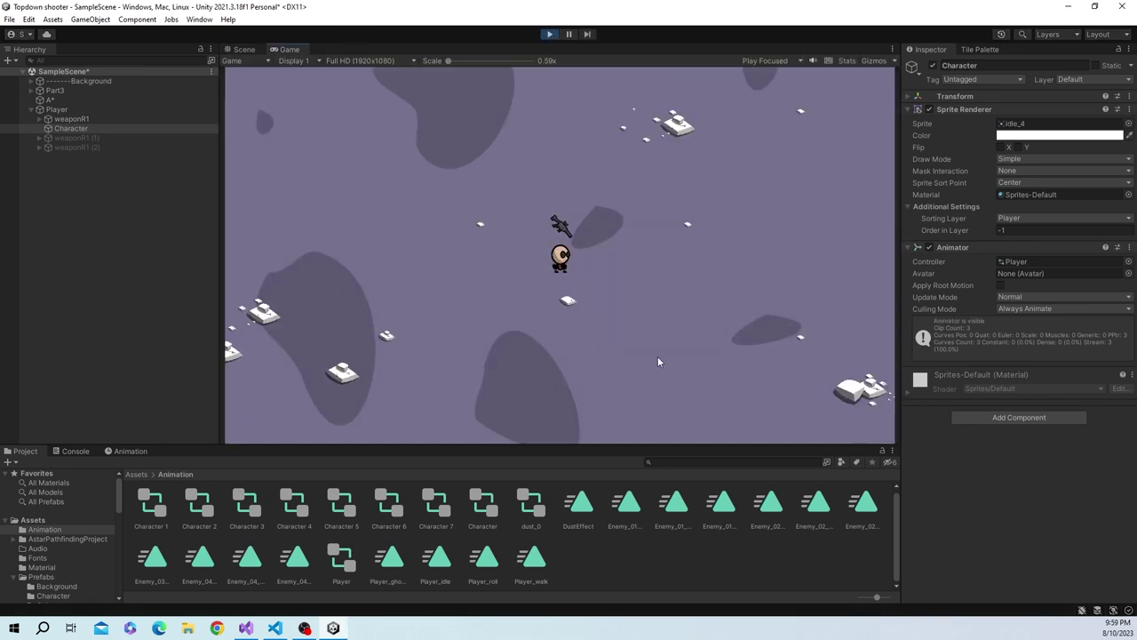
pyautogui.press('d')
pyautogui.press('space')
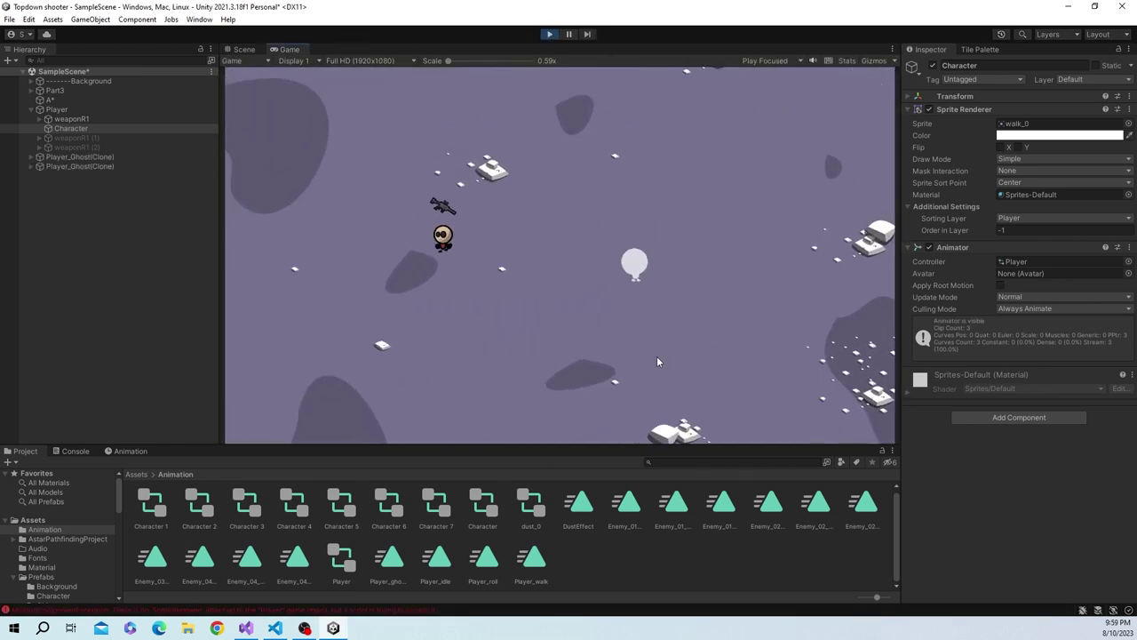
pyautogui.press('d')
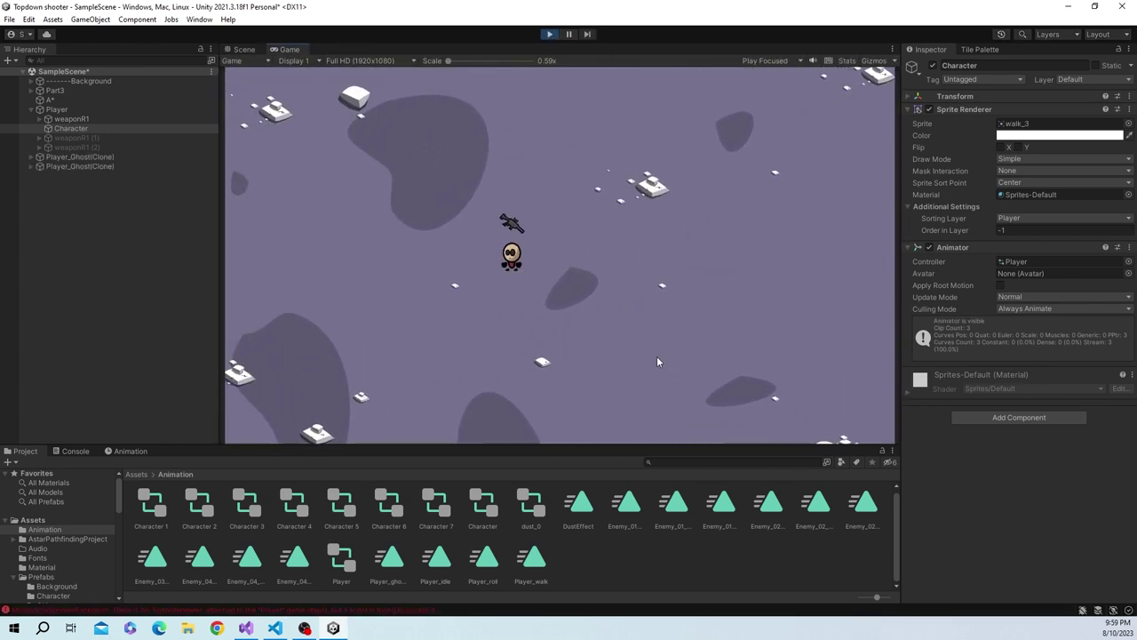
pyautogui.press('space')
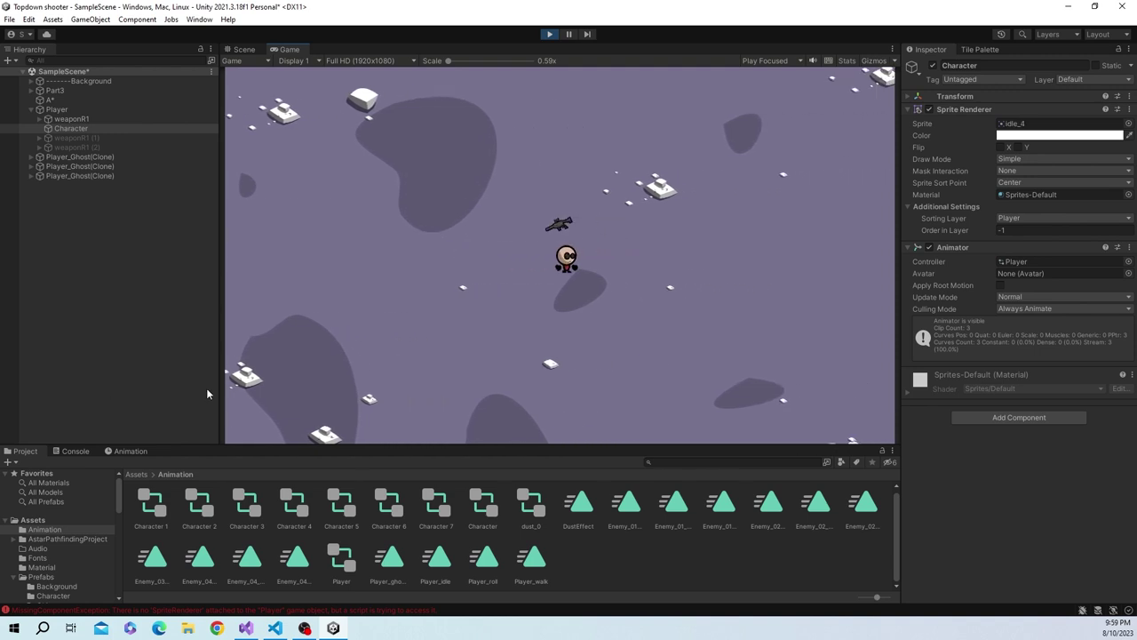
# Open the MissingComponentException error from the Console in the Player.cs code
pyautogui.click(80, 453)
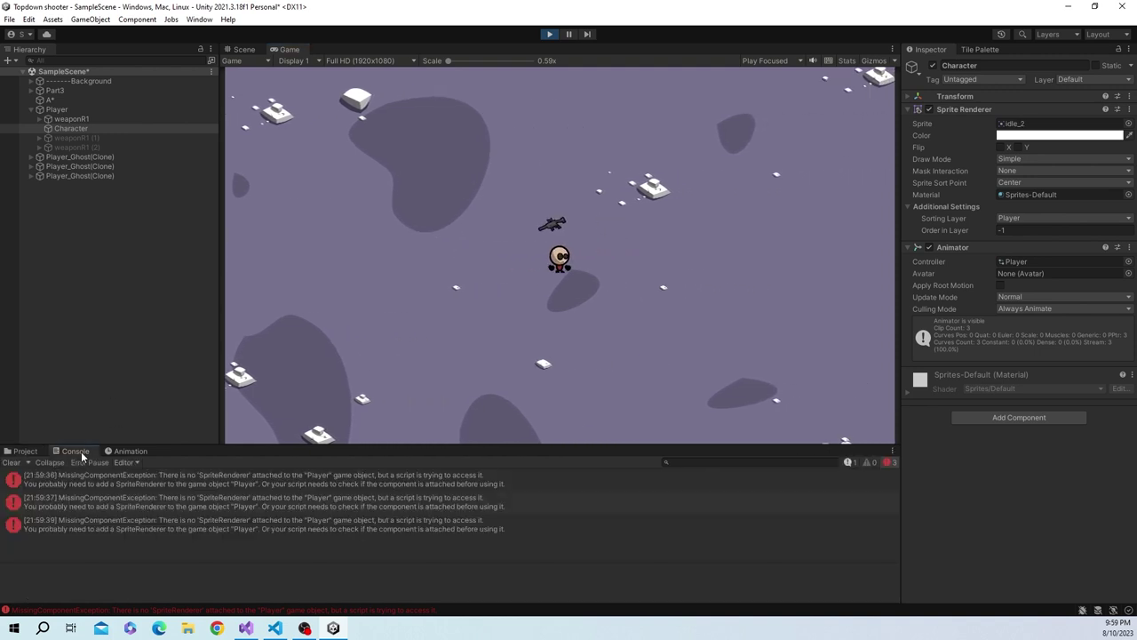
pyautogui.click(390, 485)
pyautogui.doubleClick(390, 482)
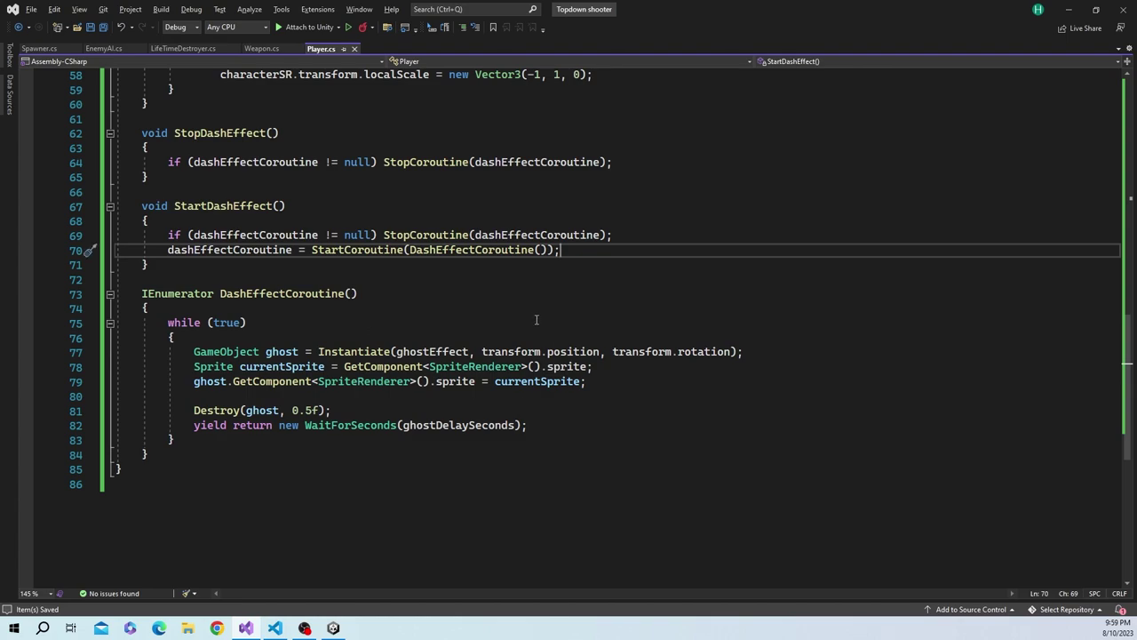
# Stop play mode, clear the Console, and select the GetComponent call on line 78 of Player.cs
pyautogui.hotkey('alt', 'Tab')
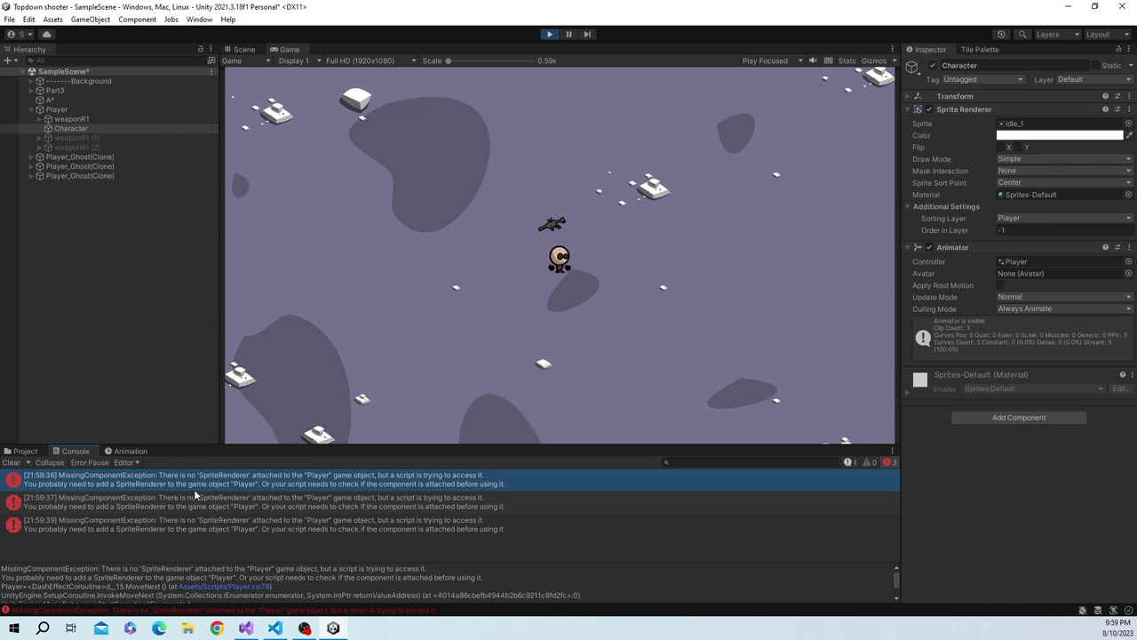
pyautogui.click(549, 34)
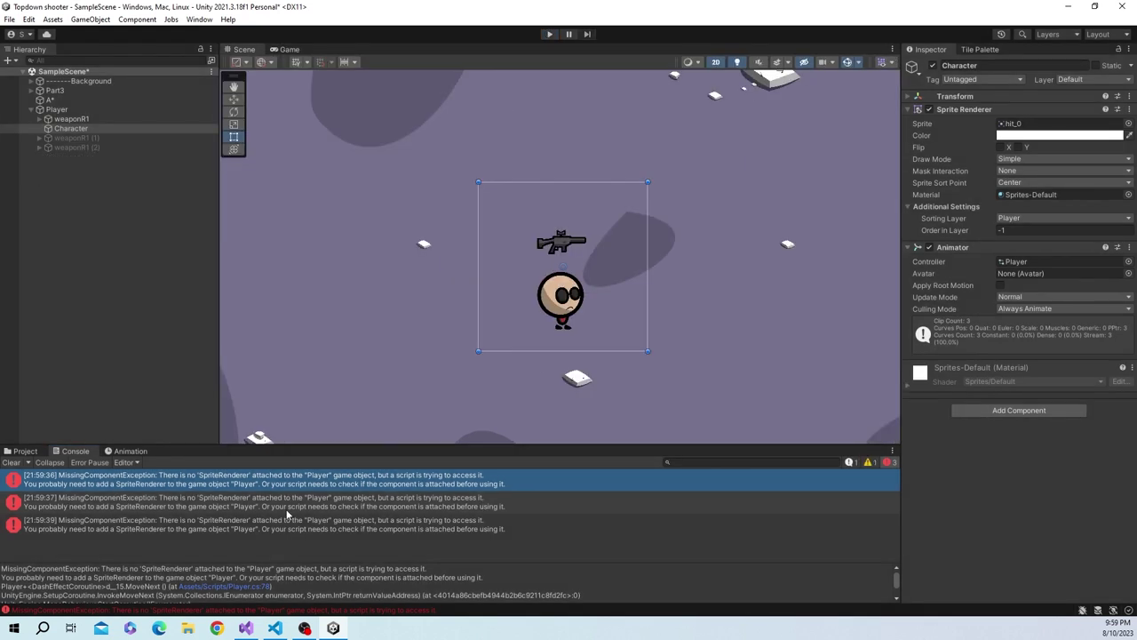
pyautogui.click(7, 463)
pyautogui.hotkey('alt', 'Tab')
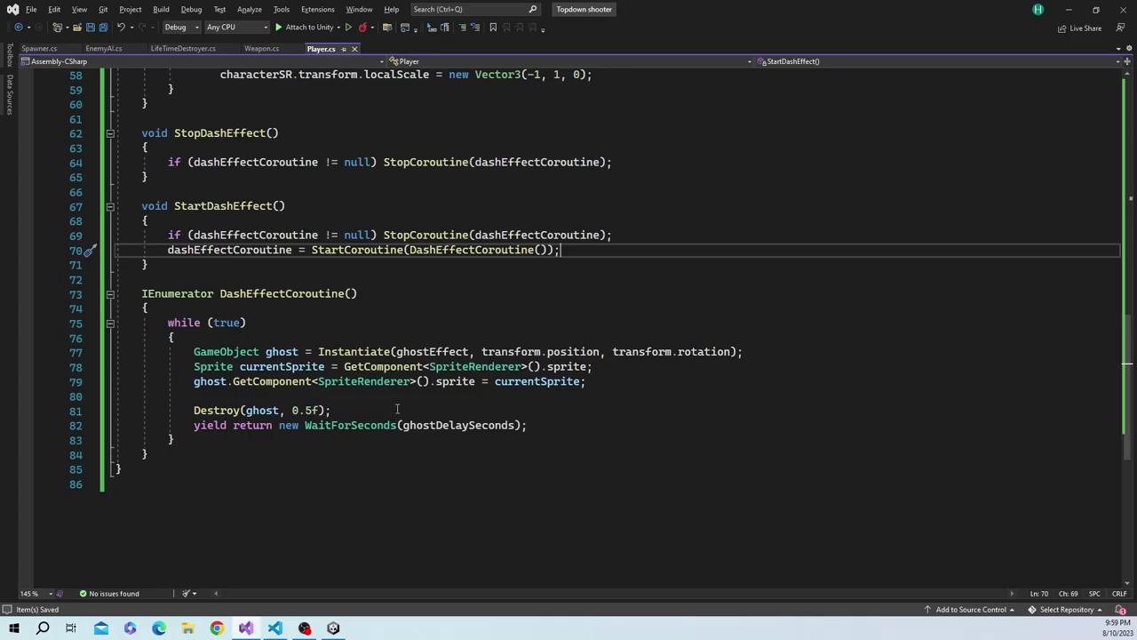
pyautogui.click(538, 305)
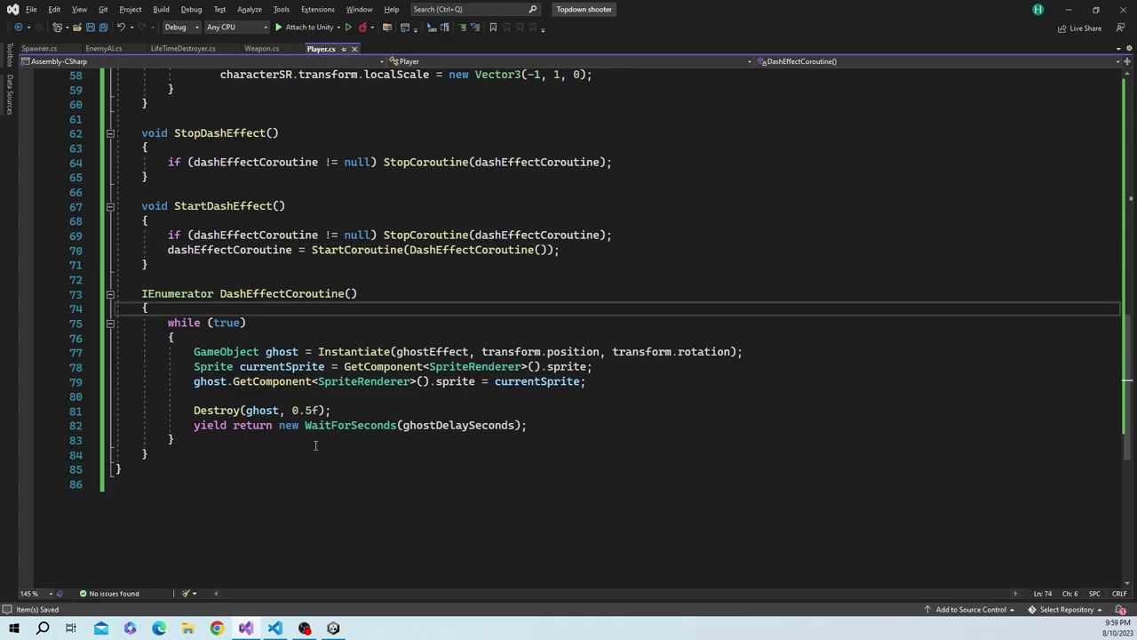
pyautogui.hotkey('alt', 'Tab')
pyautogui.hotkey('alt', 'Tab')
pyautogui.doubleClick(382, 366)
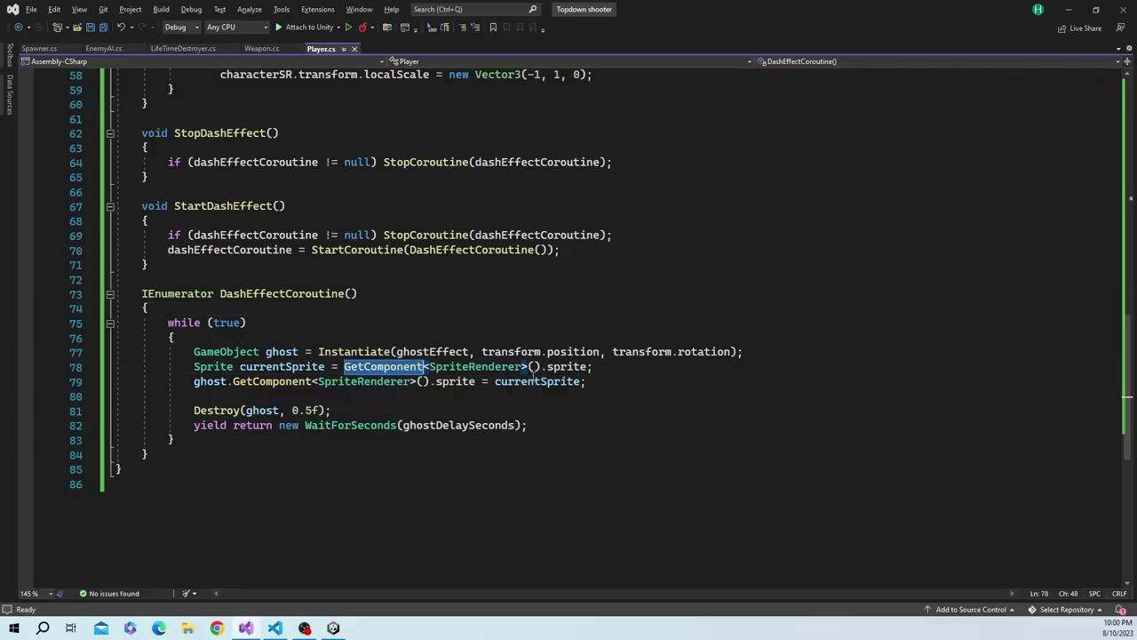
pyautogui.hotkey('alt', 'Tab')
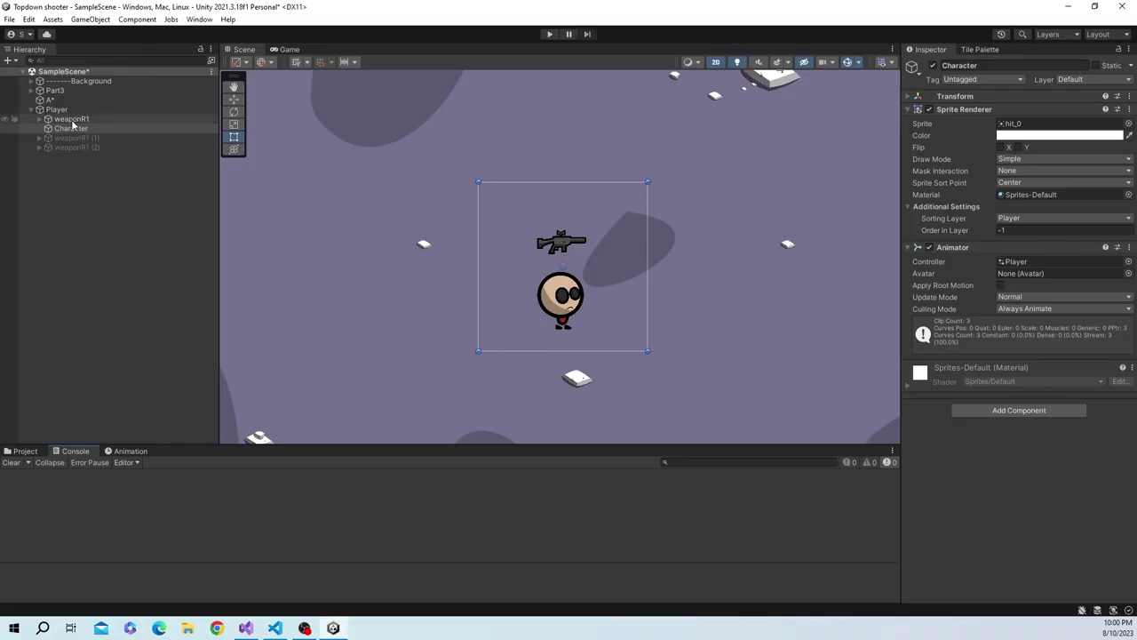
# Compare the Player and Character Inspectors to confirm the Sprite Renderer sits on the Character child
pyautogui.click(73, 109)
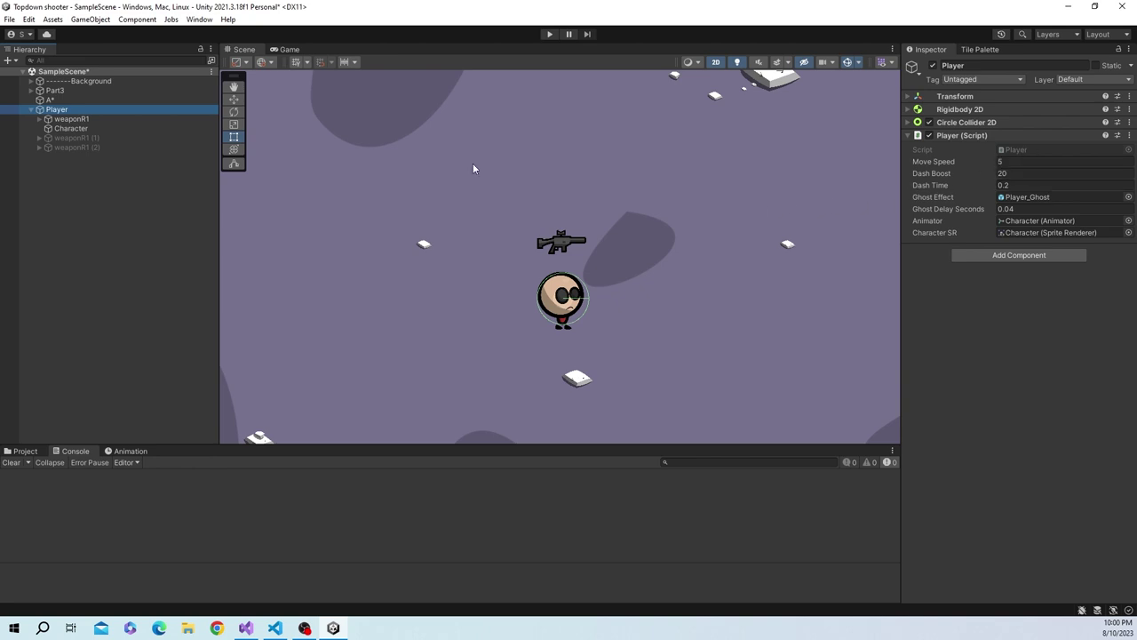
pyautogui.click(91, 109)
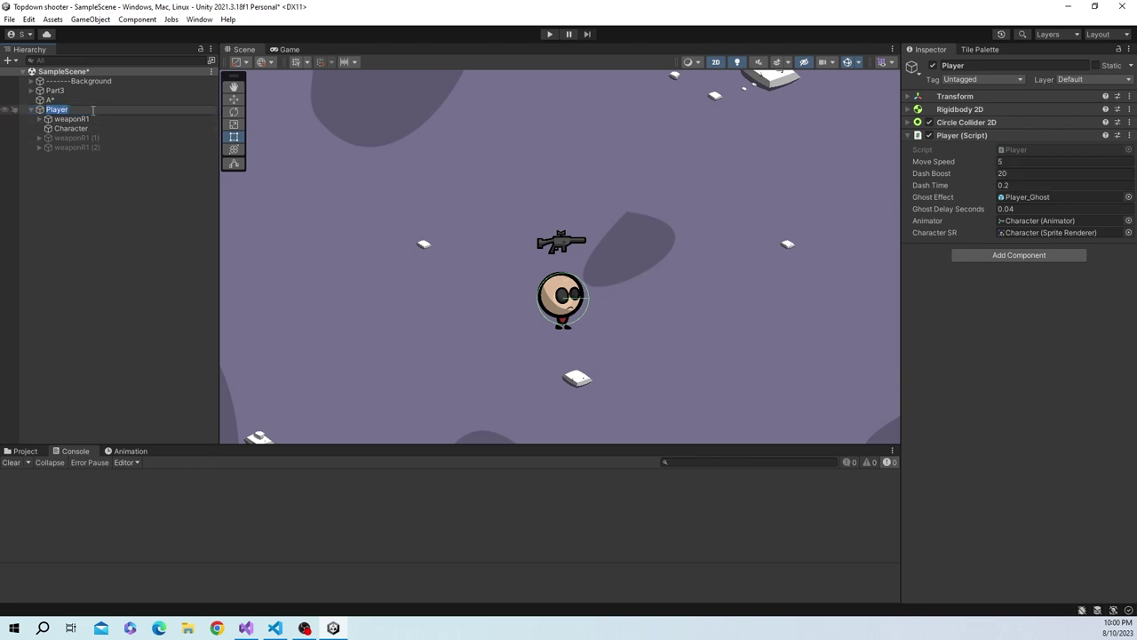
pyautogui.click(88, 129)
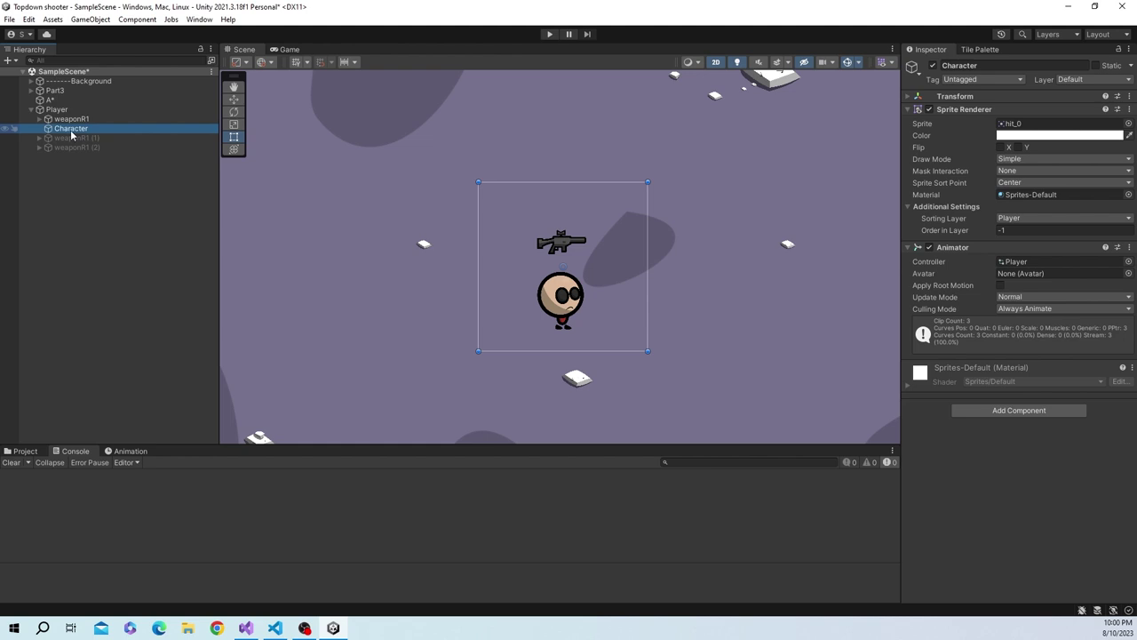
pyautogui.click(56, 110)
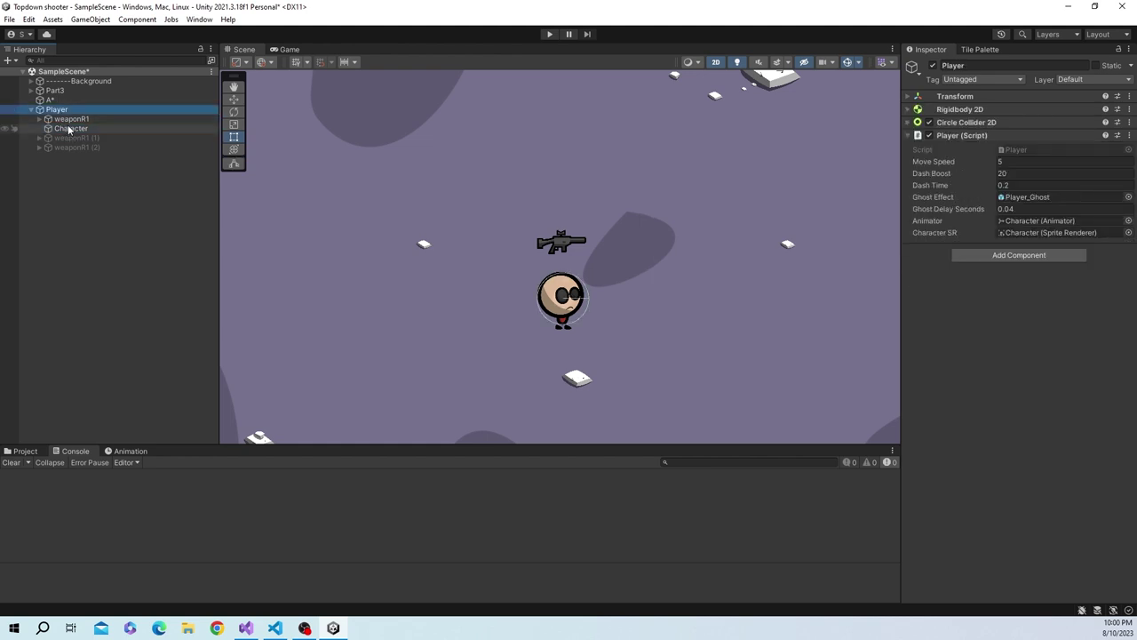
pyautogui.hotkey('alt', 'Tab')
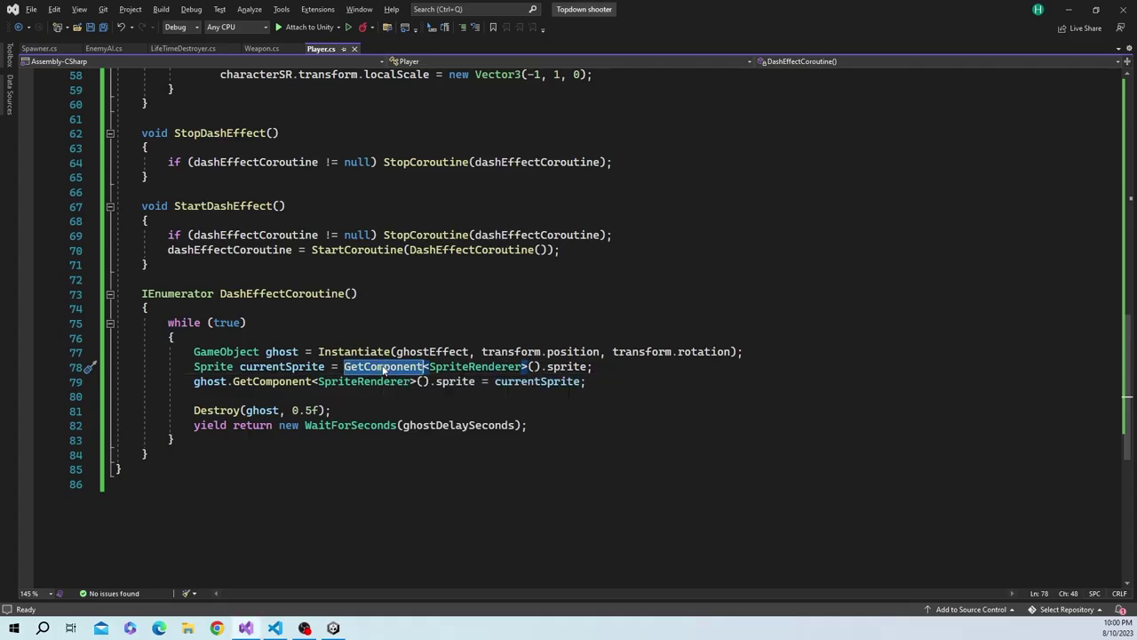
# Change line 78 to read the sprite via GetComponentInChildren<SpriteRenderer>() and save Player.cs
pyautogui.write('get')
pyautogui.press('Down')
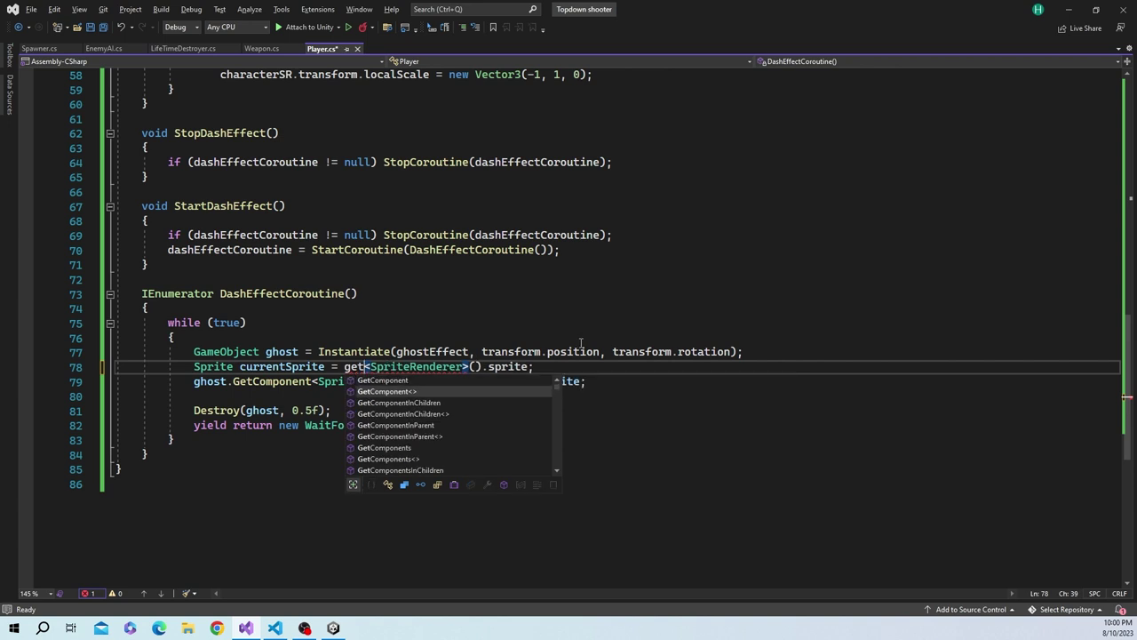
pyautogui.press('Down')
pyautogui.press('Tab')
pyautogui.hotkey('ctrl', 's')
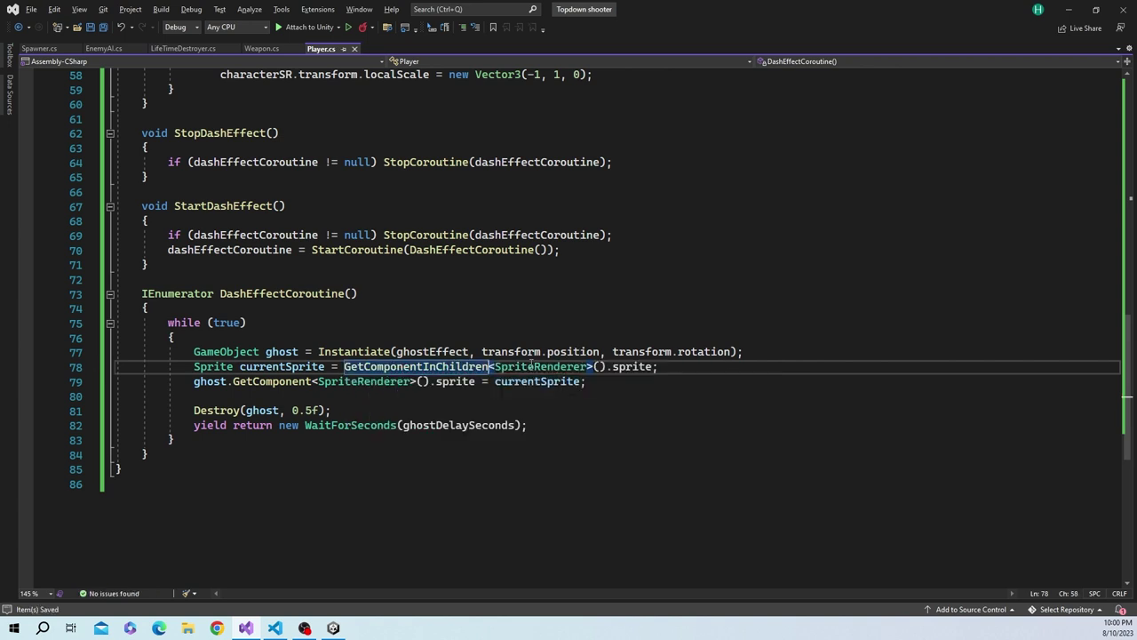
pyautogui.doubleClick(471, 368)
# In Unity, inspect Player's children Character, weaponR1 and weaponR1 (1), then return to Visual Studio
pyautogui.hotkey('alt', 'Tab')
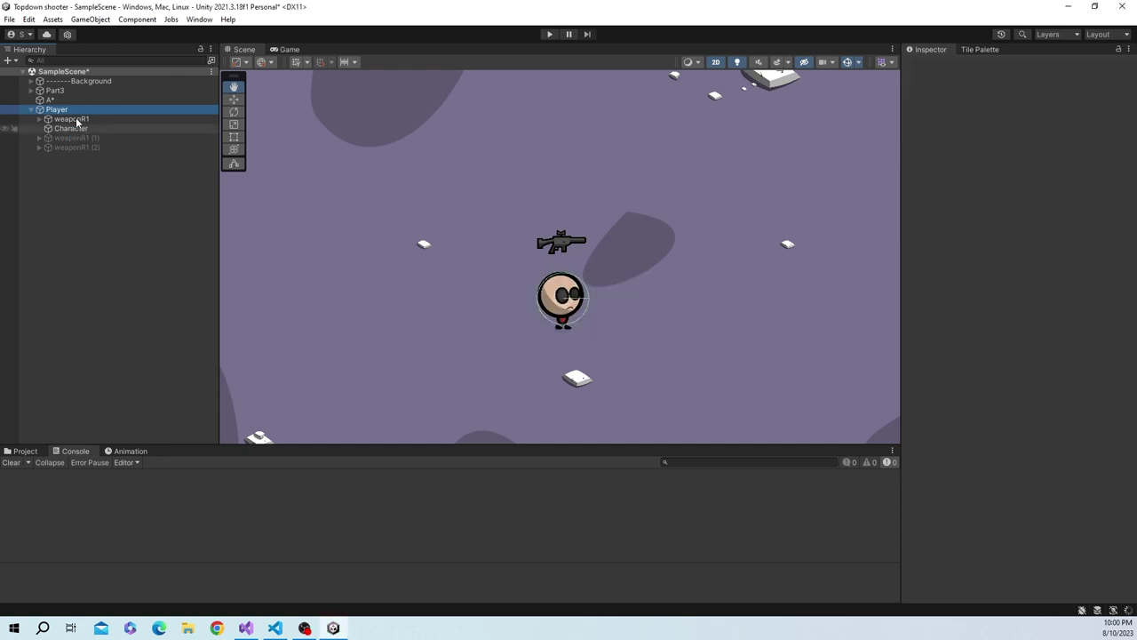
pyautogui.click(74, 128)
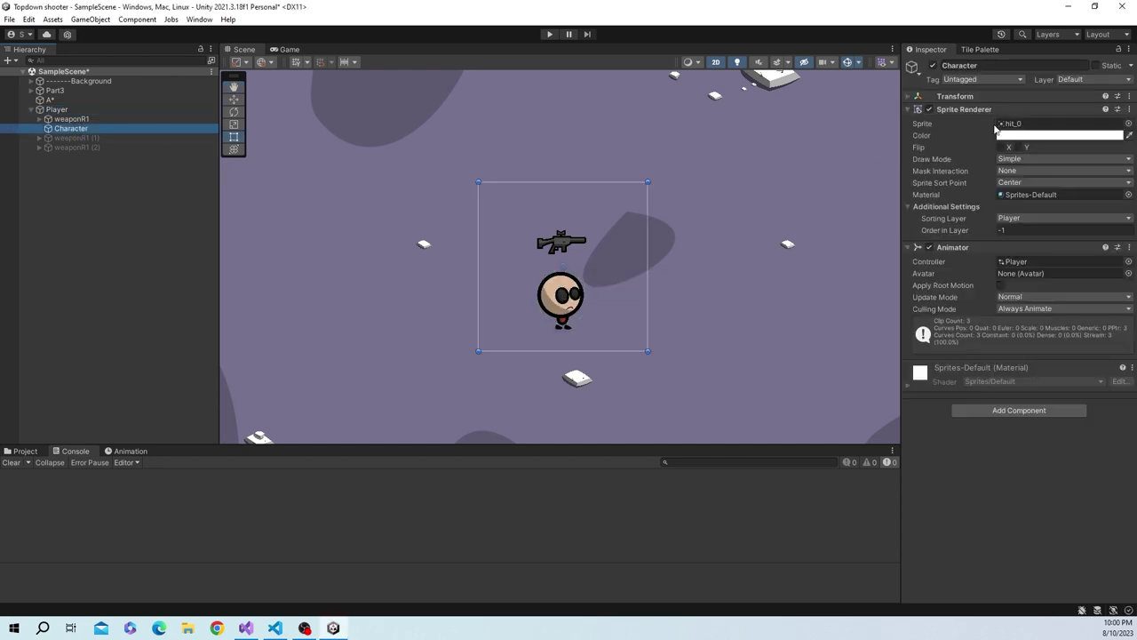
pyautogui.click(77, 119)
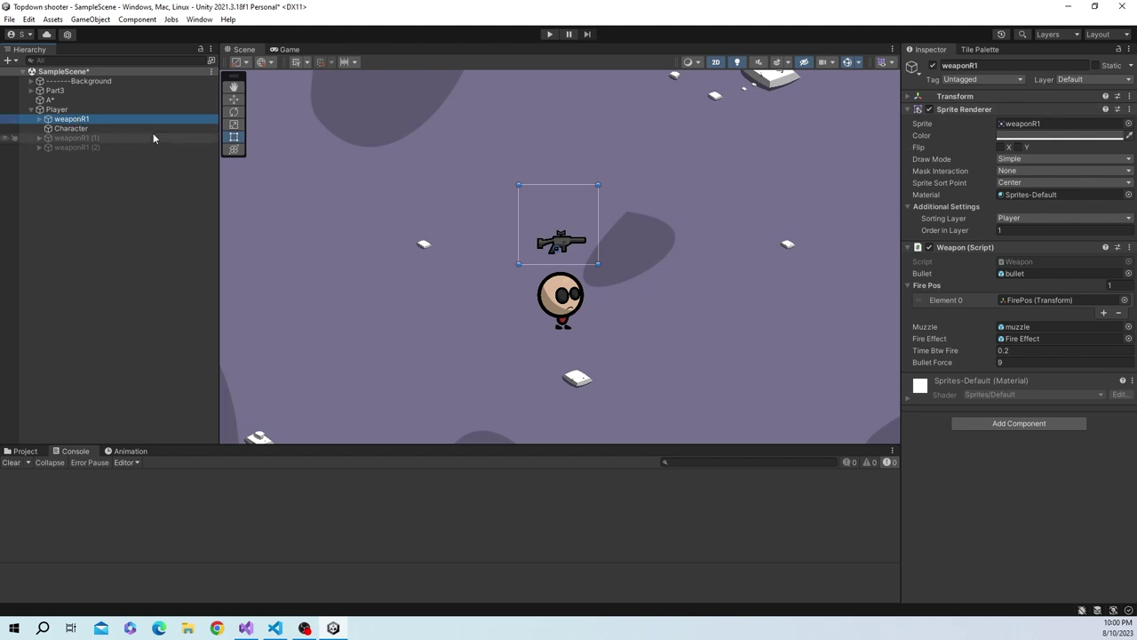
pyautogui.click(114, 136)
pyautogui.click(115, 128)
pyautogui.hotkey('alt', 'Tab')
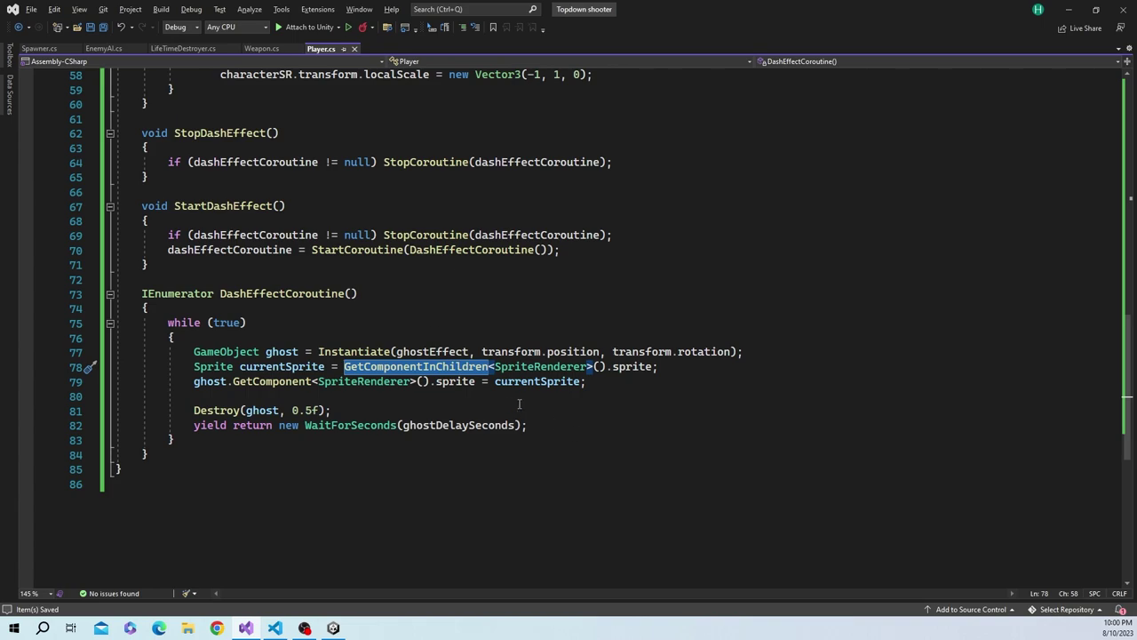
# Recheck the Player object's components, then copy the characterSR field name from the declarations
pyautogui.hotkey('alt', 'Tab')
pyautogui.click(57, 108)
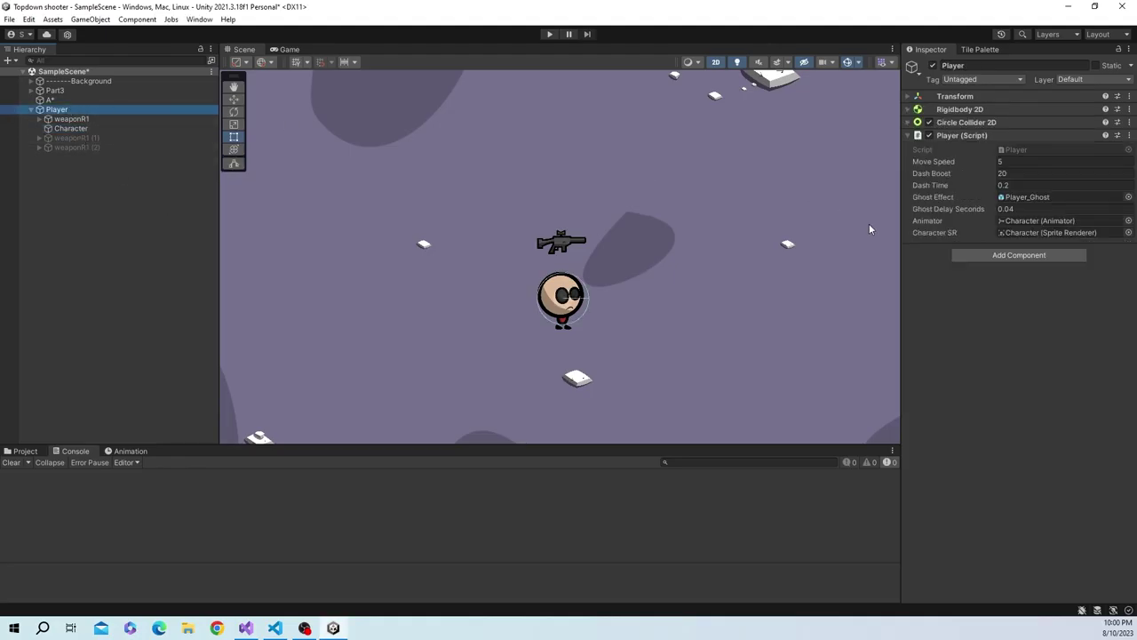
pyautogui.hotkey('alt', 'Tab')
pyautogui.scroll(8, 363, 278)
pyautogui.scroll(10, 362, 278)
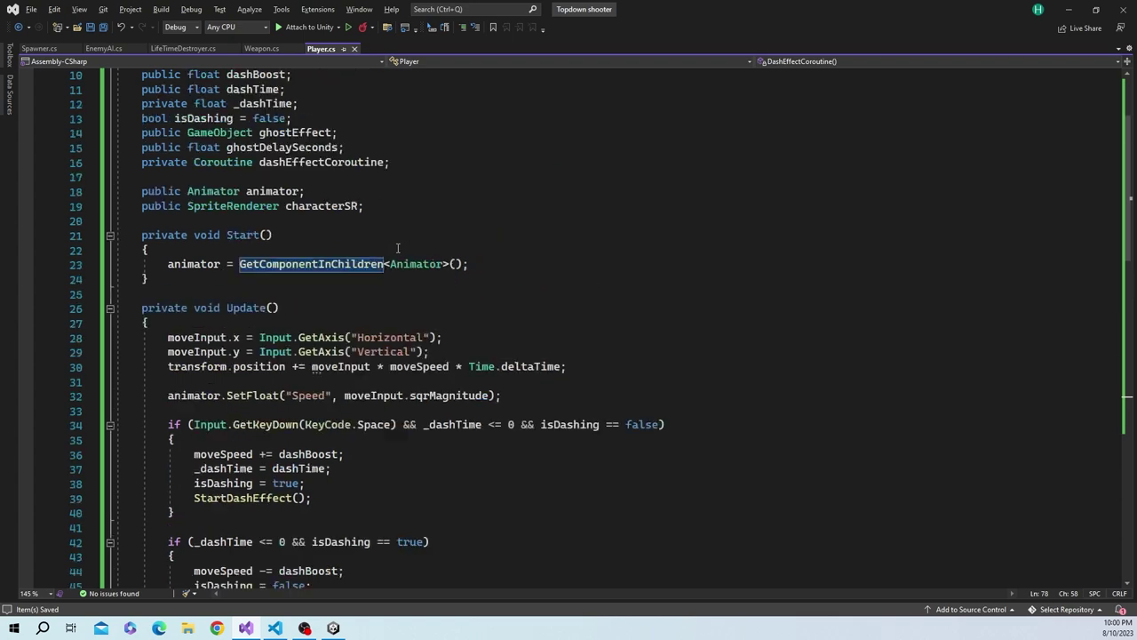
pyautogui.scroll(2, 363, 278)
pyautogui.click(363, 278)
pyautogui.click(325, 293)
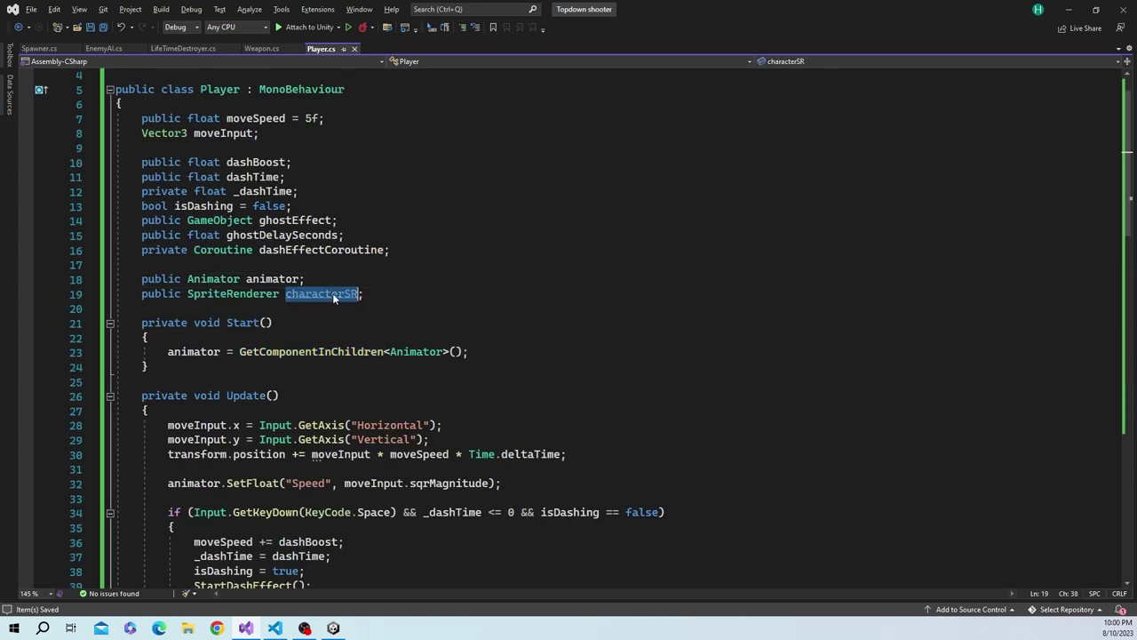
# Make line 78 read currentSprite from characterSR.sprite, save, and switch to Unity
pyautogui.scroll(-8, 516, 336)
pyautogui.scroll(-6, 515, 336)
pyautogui.scroll(-4, 515, 336)
pyautogui.doubleClick(414, 366)
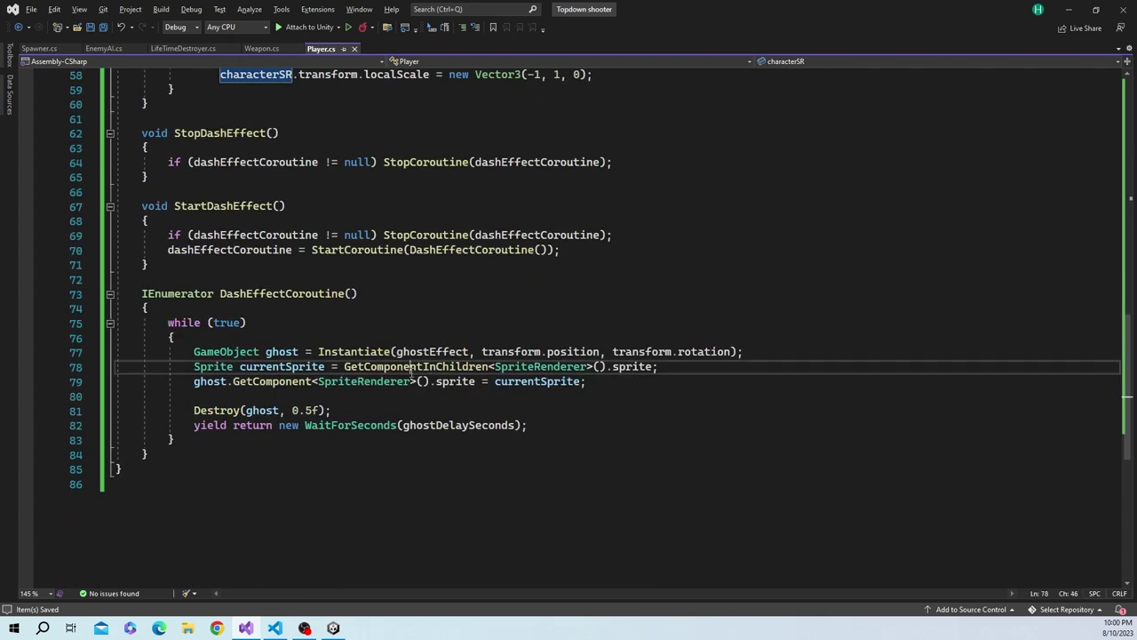
pyautogui.write('characterSR')
pyautogui.hotkey('ctrl', 's')
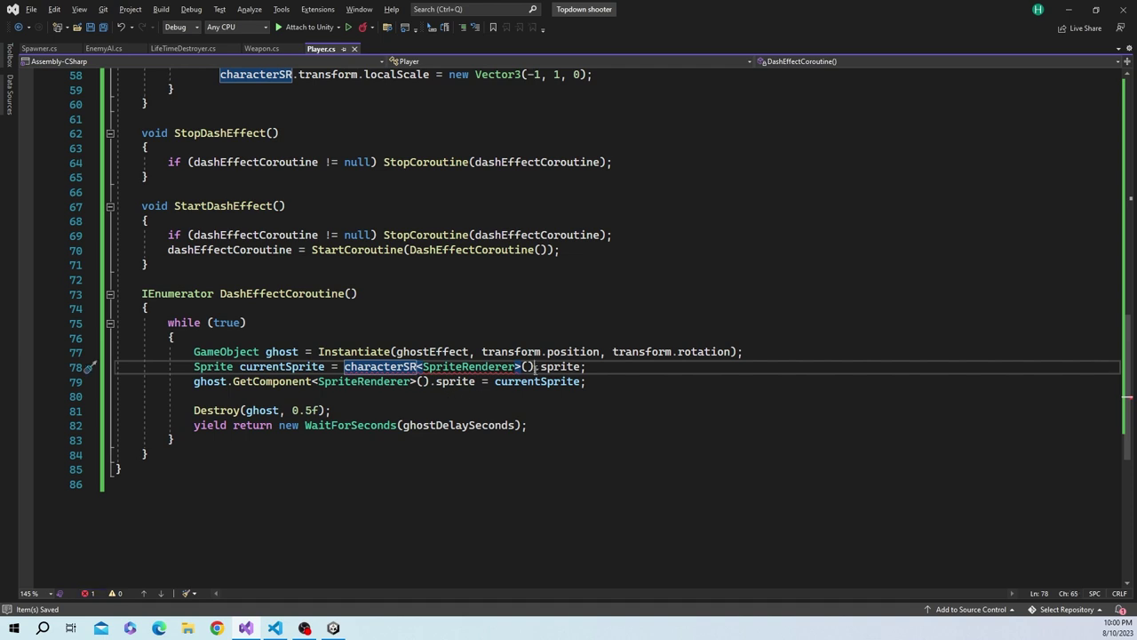
pyautogui.moveTo(534, 366); pyautogui.dragTo(419, 366)
pyautogui.press('Delete')
pyautogui.click(416, 408)
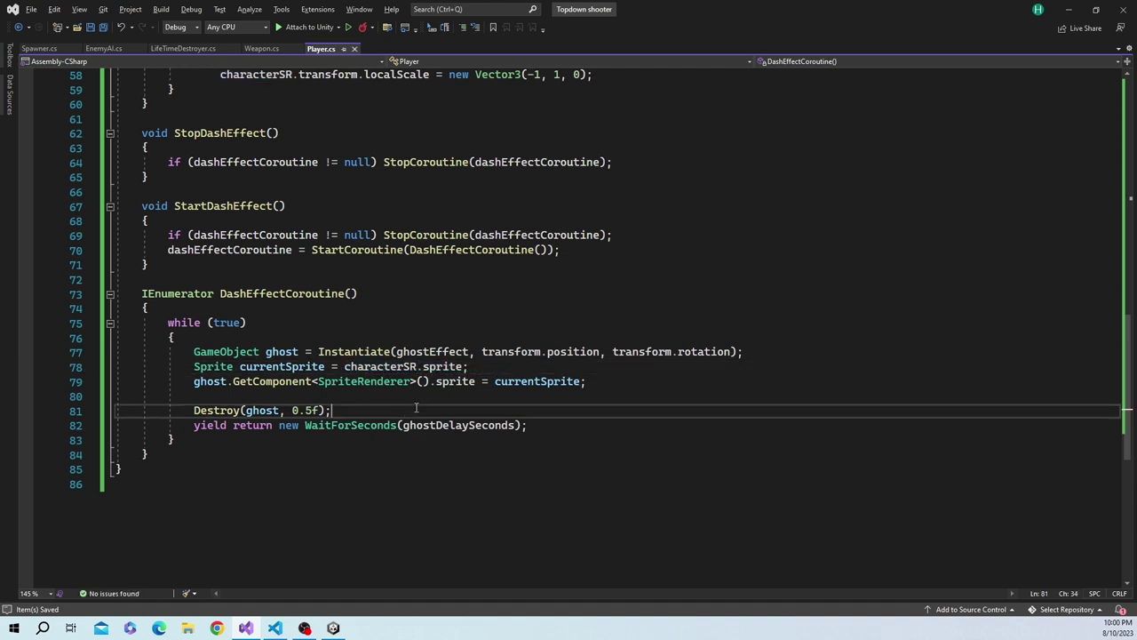
pyautogui.hotkey('alt', 'Tab')
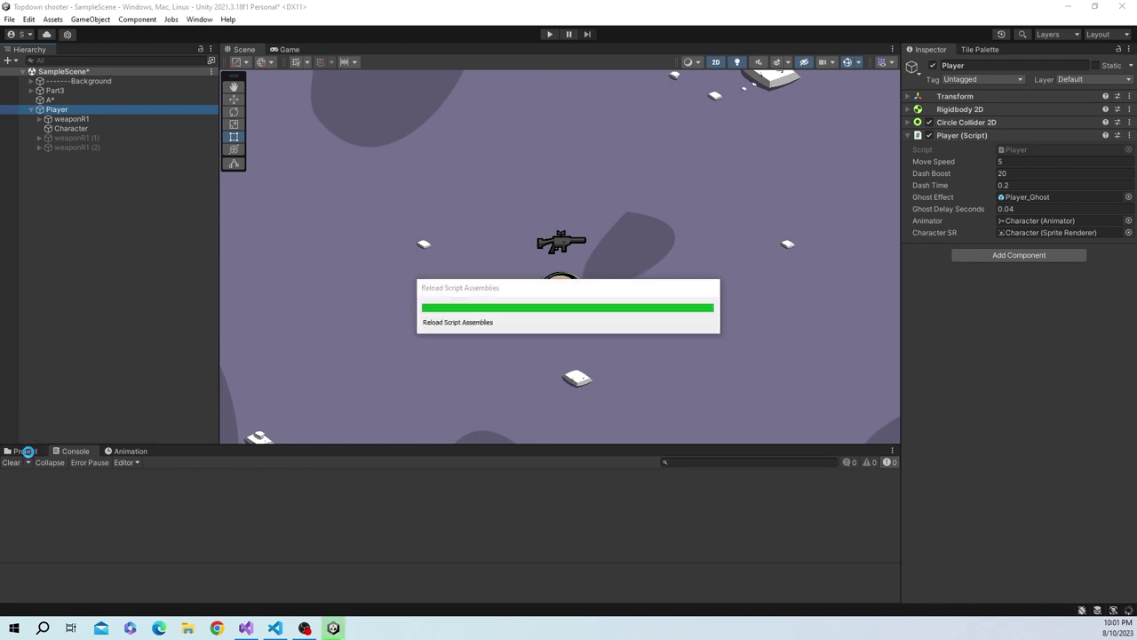
# Open the Player_Ghost prefab from Prefabs > Player and inspect its Character child
pyautogui.click(28, 452)
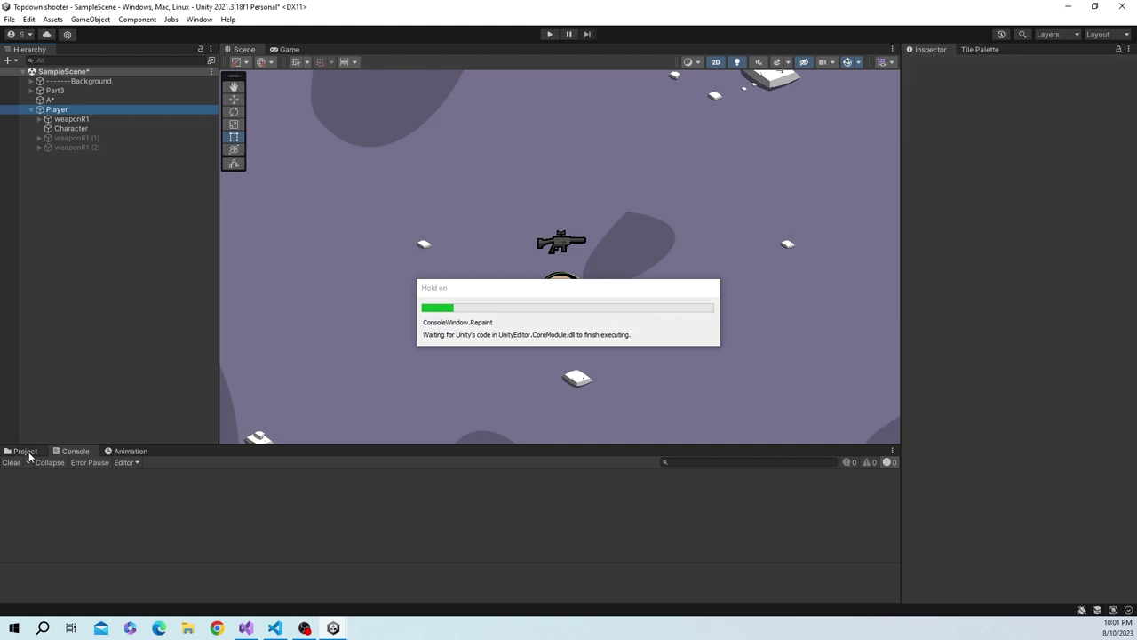
pyautogui.scroll(-2, 42, 544)
pyautogui.click(47, 589)
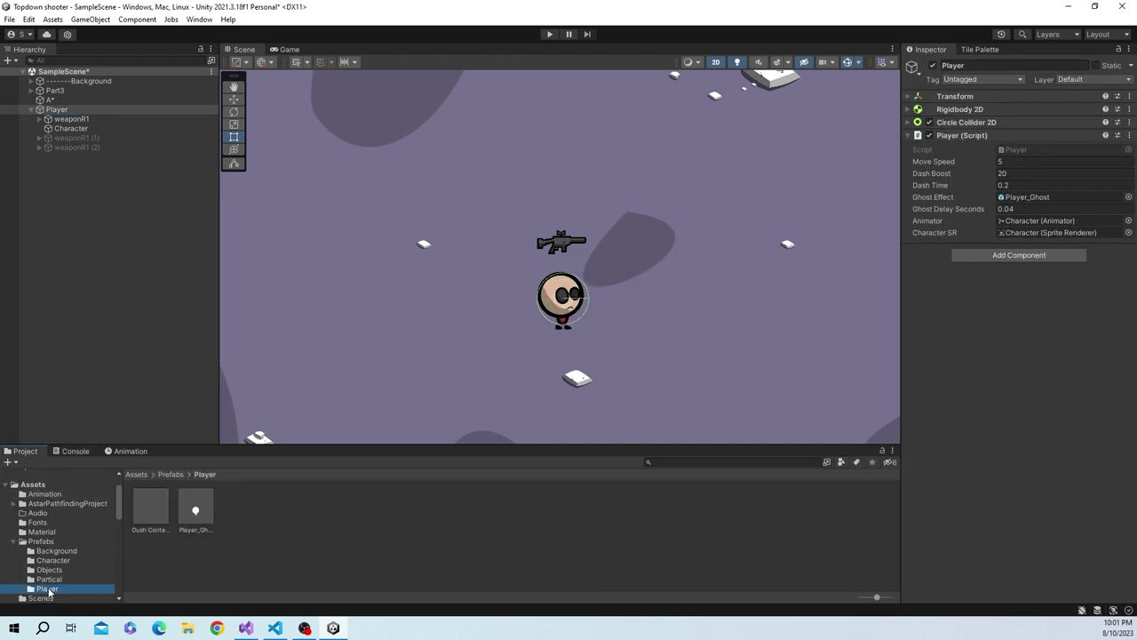
pyautogui.doubleClick(195, 514)
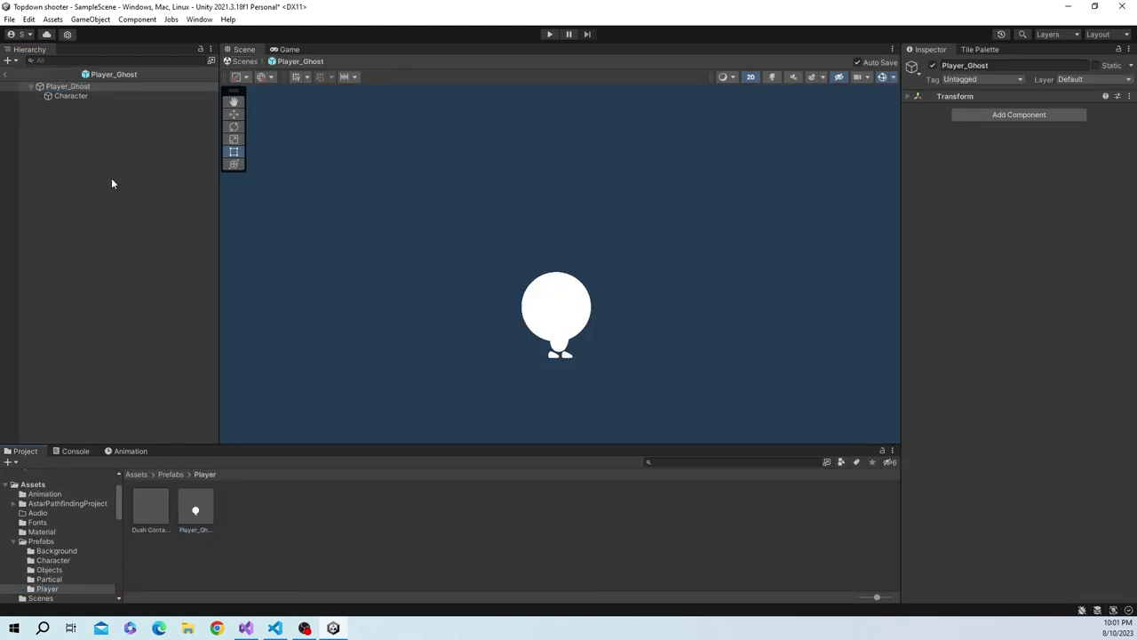
pyautogui.click(70, 97)
pyautogui.press('q')
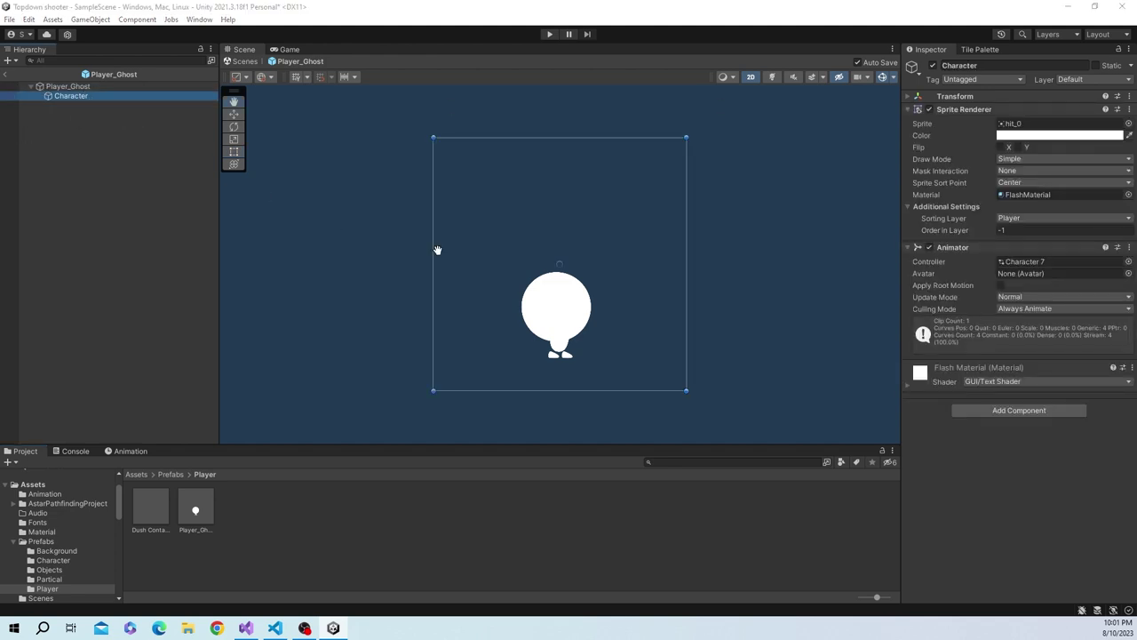
# Change line 79 to set the ghost's sprite through GetComponentInChildren<SpriteRenderer>()
pyautogui.hotkey('alt', 'Tab')
pyautogui.doubleClick(281, 380)
pyautogui.write('getC')
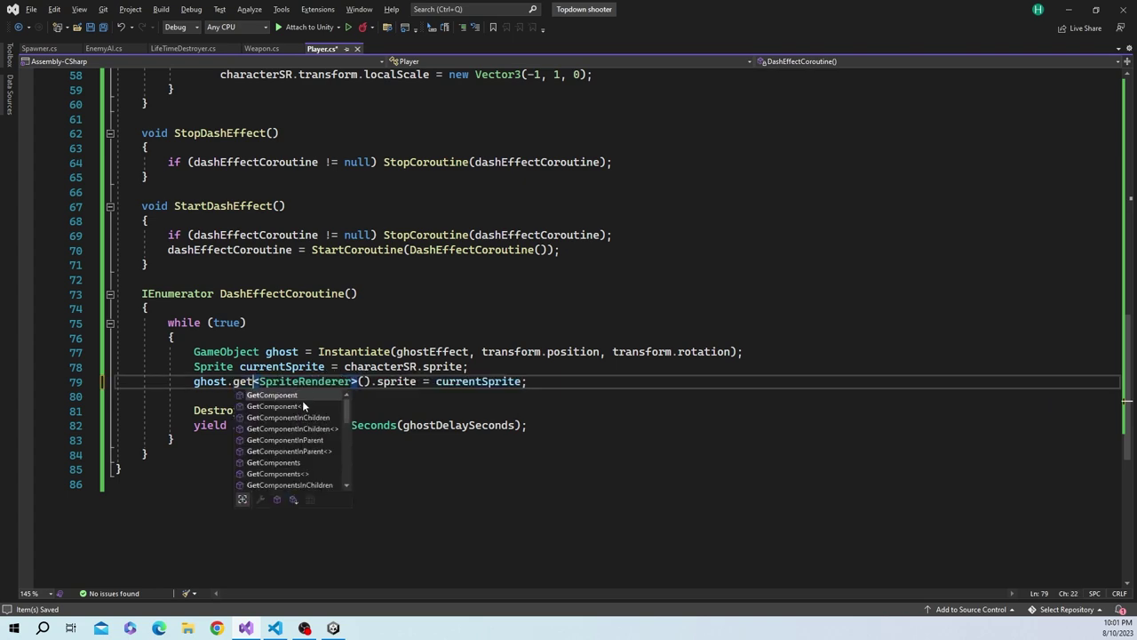
pyautogui.press('Tab')
pyautogui.click(488, 397)
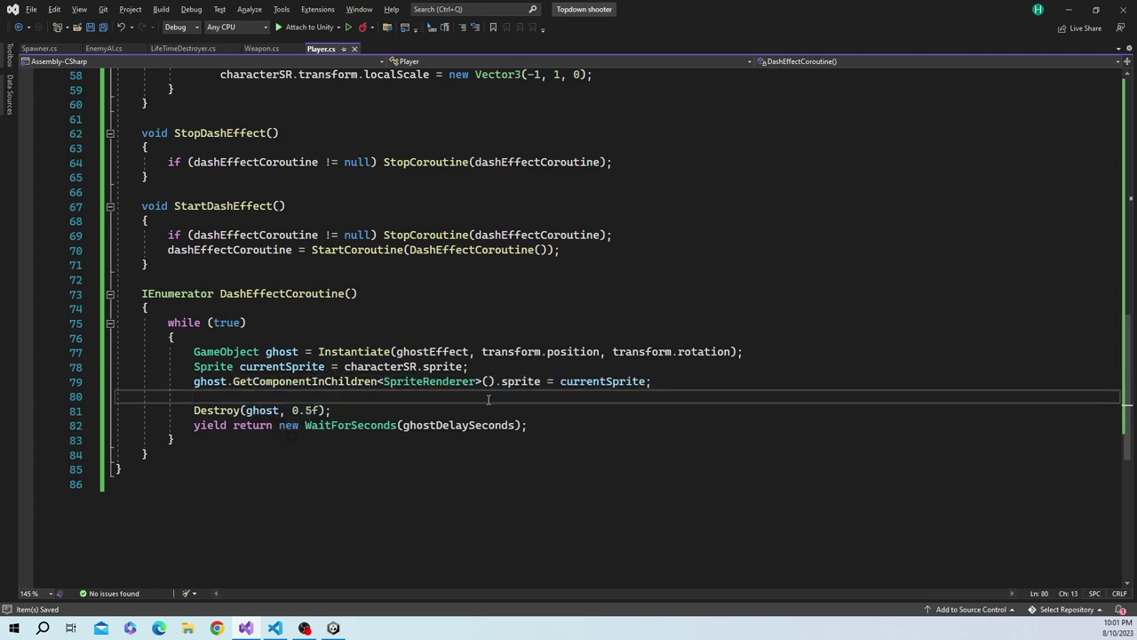
pyautogui.hotkey('alt', 'Tab')
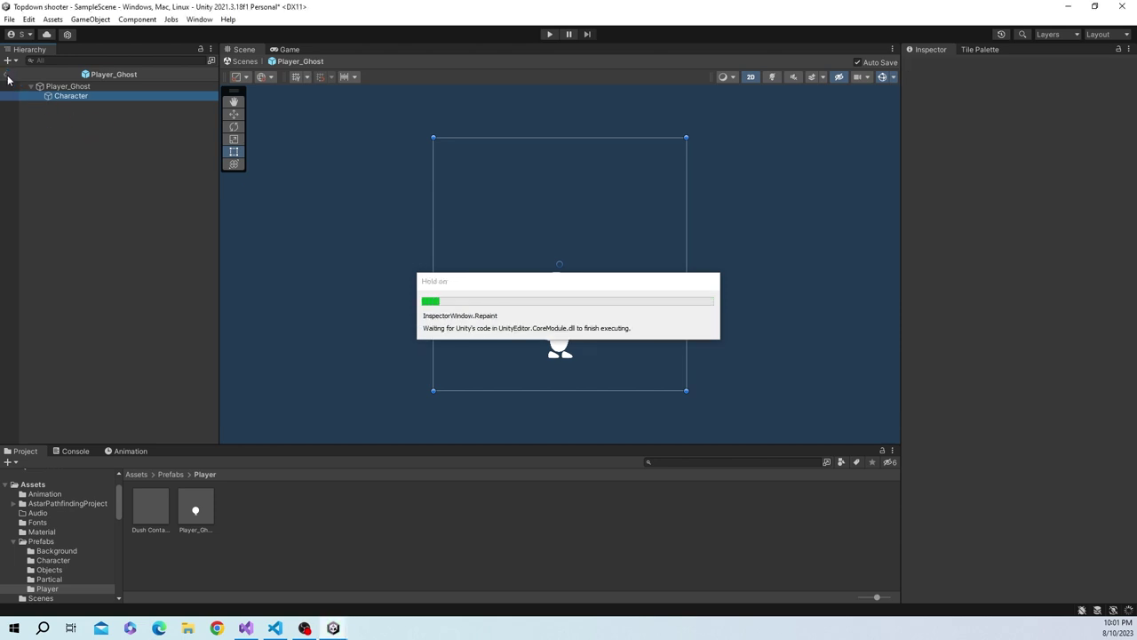
# Exit the Player_Ghost prefab, play the game, and dash twice to watch the ghost trail
pyautogui.click(7, 74)
pyautogui.click(545, 36)
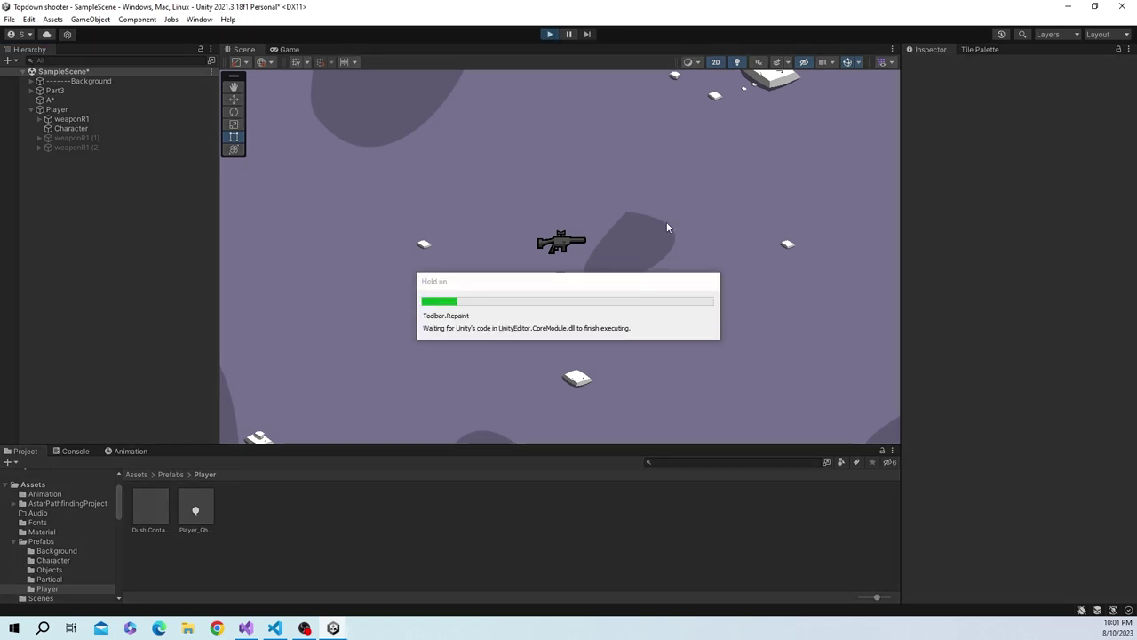
pyautogui.press('space')
pyautogui.press('space')
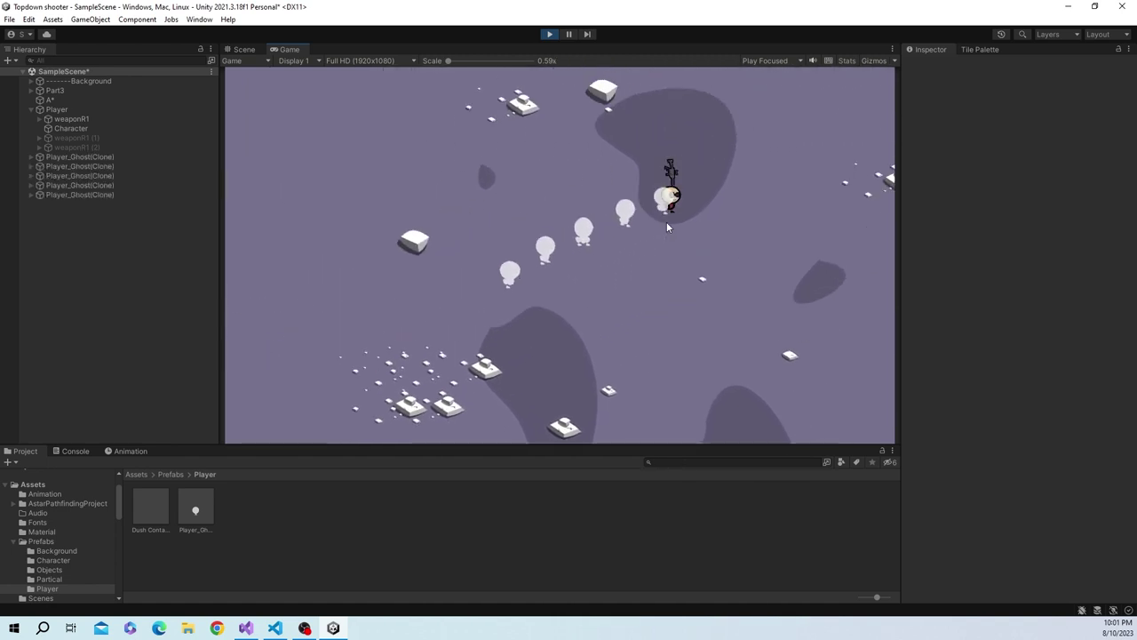
pyautogui.press('space')
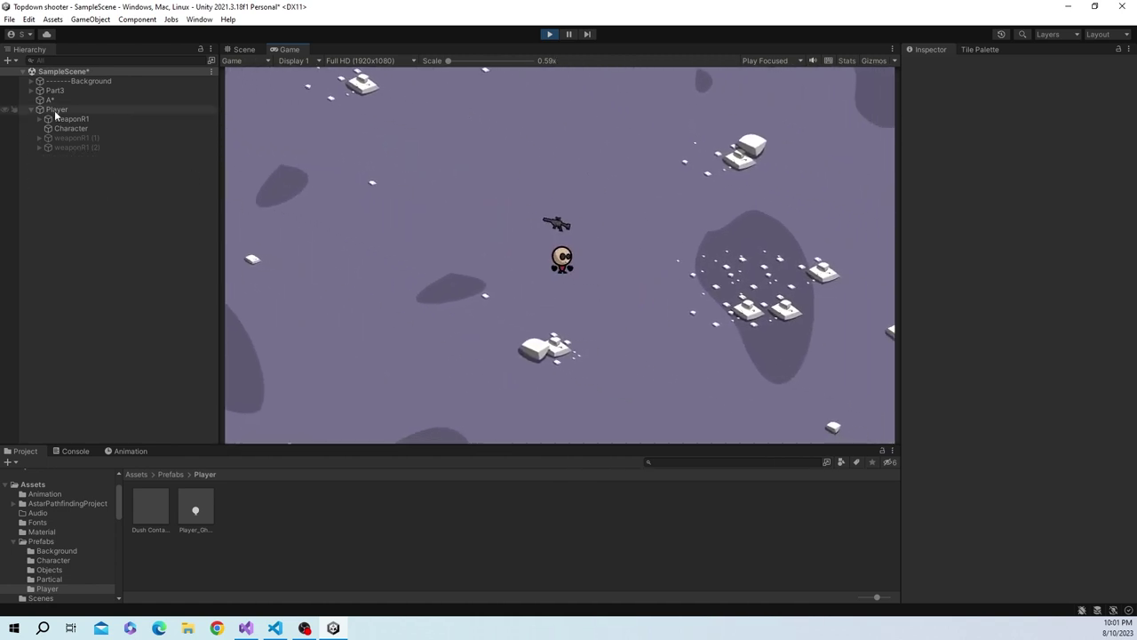
# Restart the game and lower the Player's Ghost Delay Seconds from 0.04 to 0.02
pyautogui.click(55, 110)
pyautogui.click(549, 35)
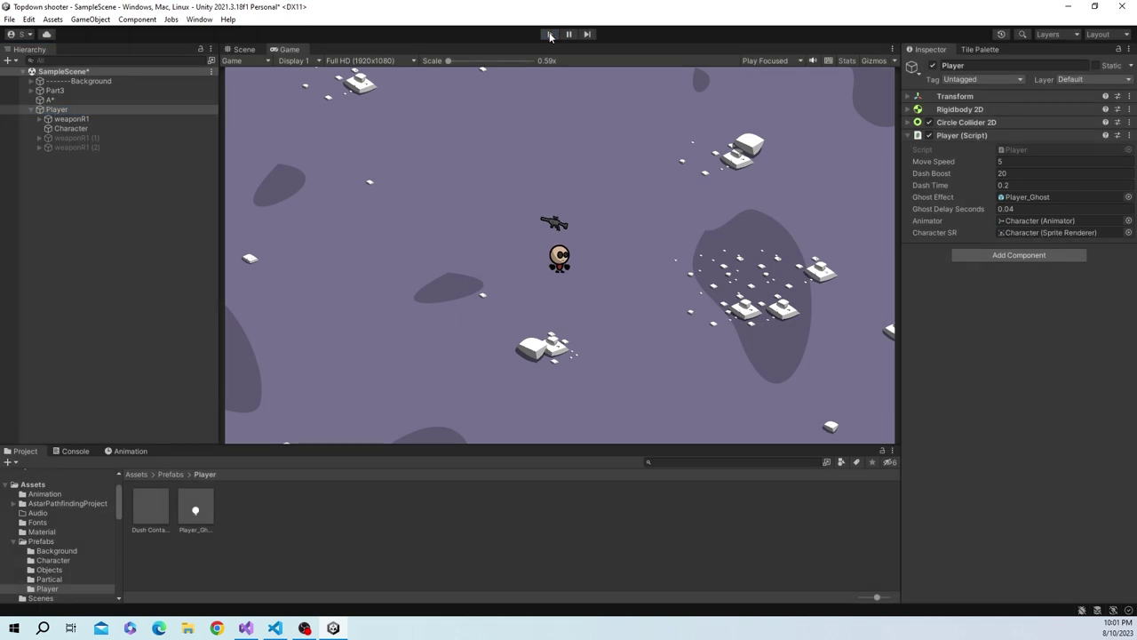
pyautogui.click(549, 35)
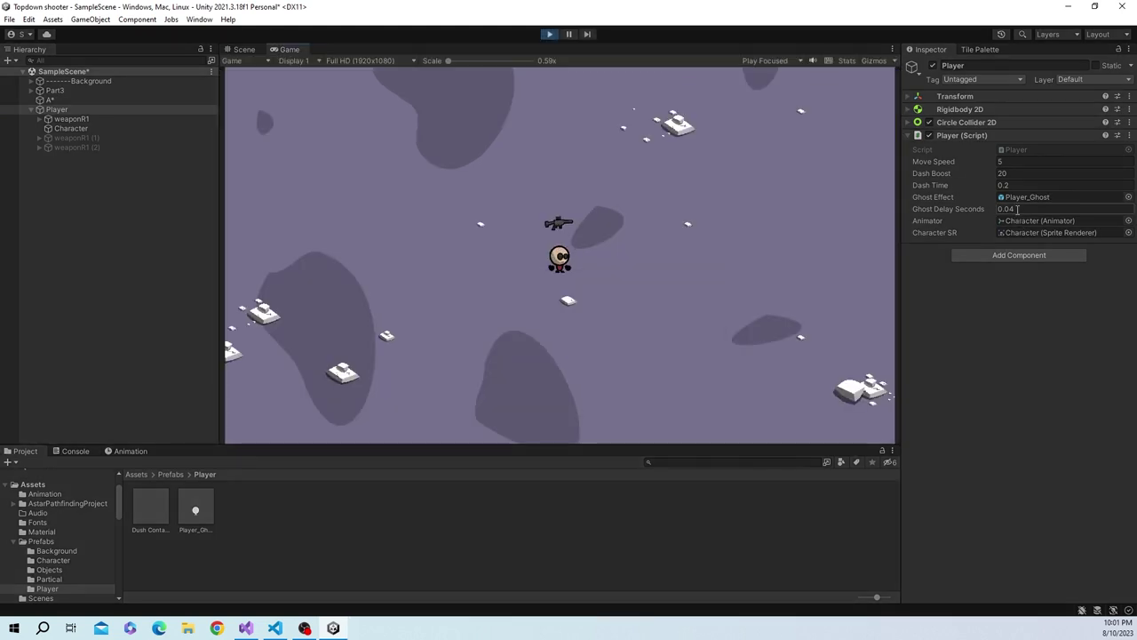
pyautogui.click(1018, 208)
pyautogui.write('0.0')
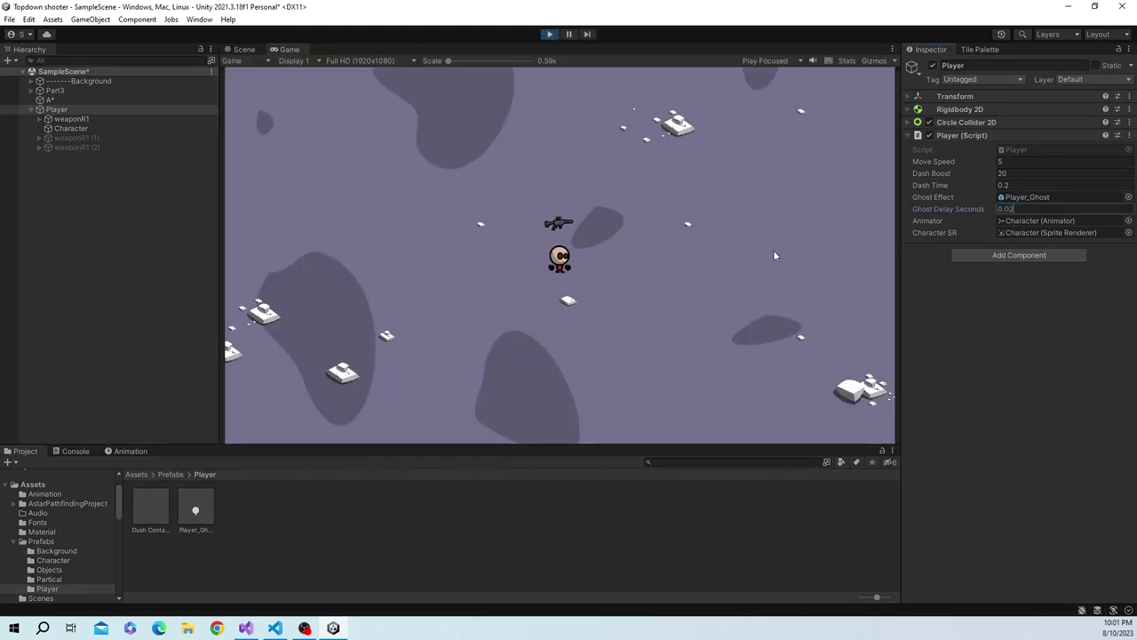